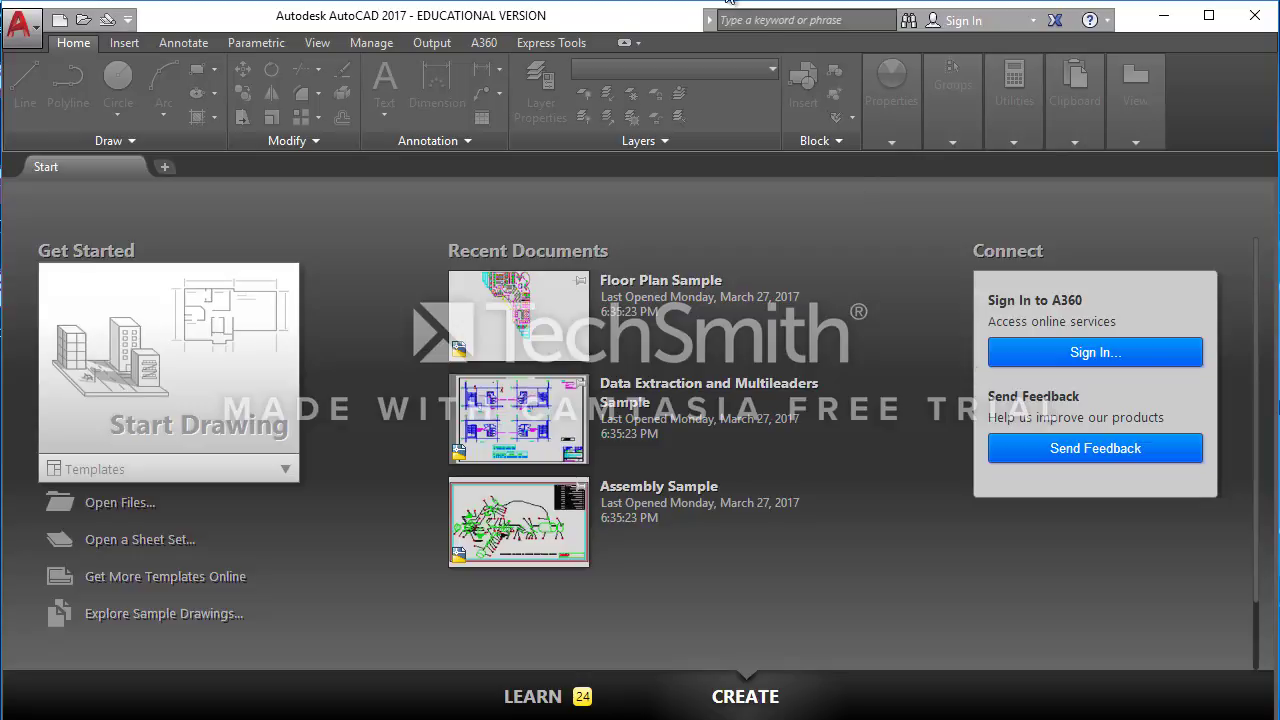
Step: Create a new drawing from the acad template and dismiss the hardware acceleration notice
left_click(33, 24)
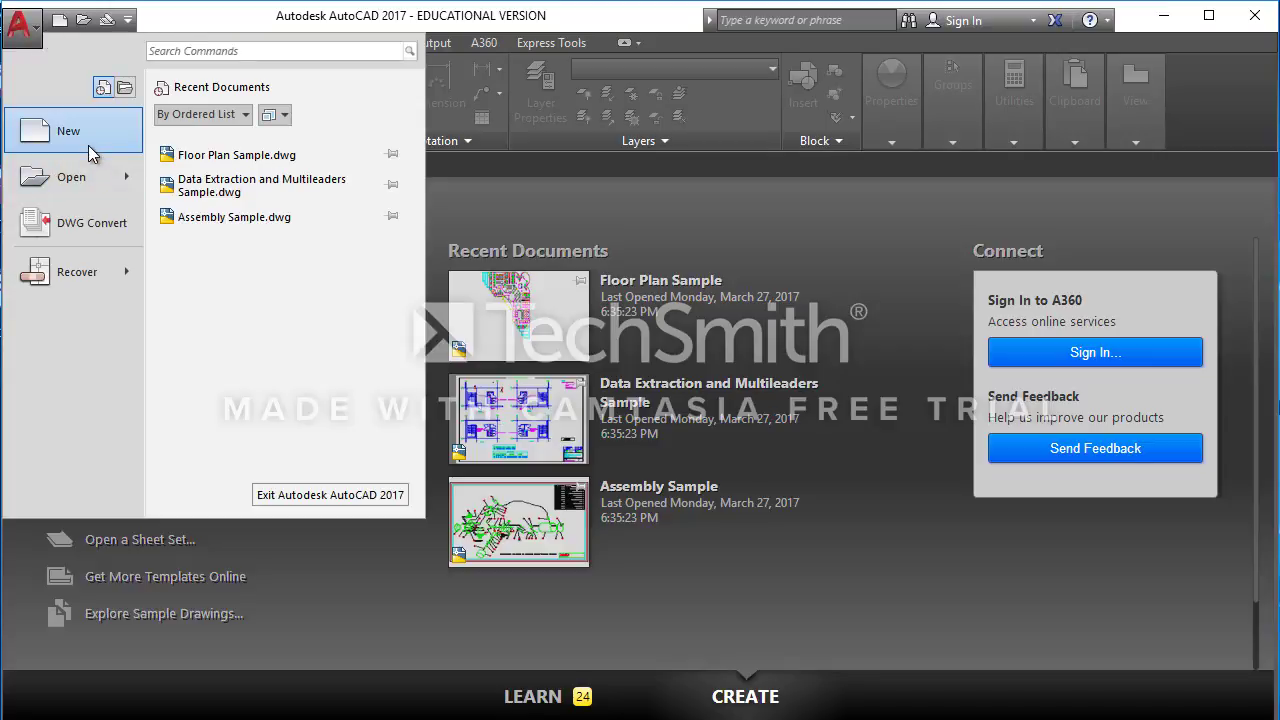
mouse_move(128, 187)
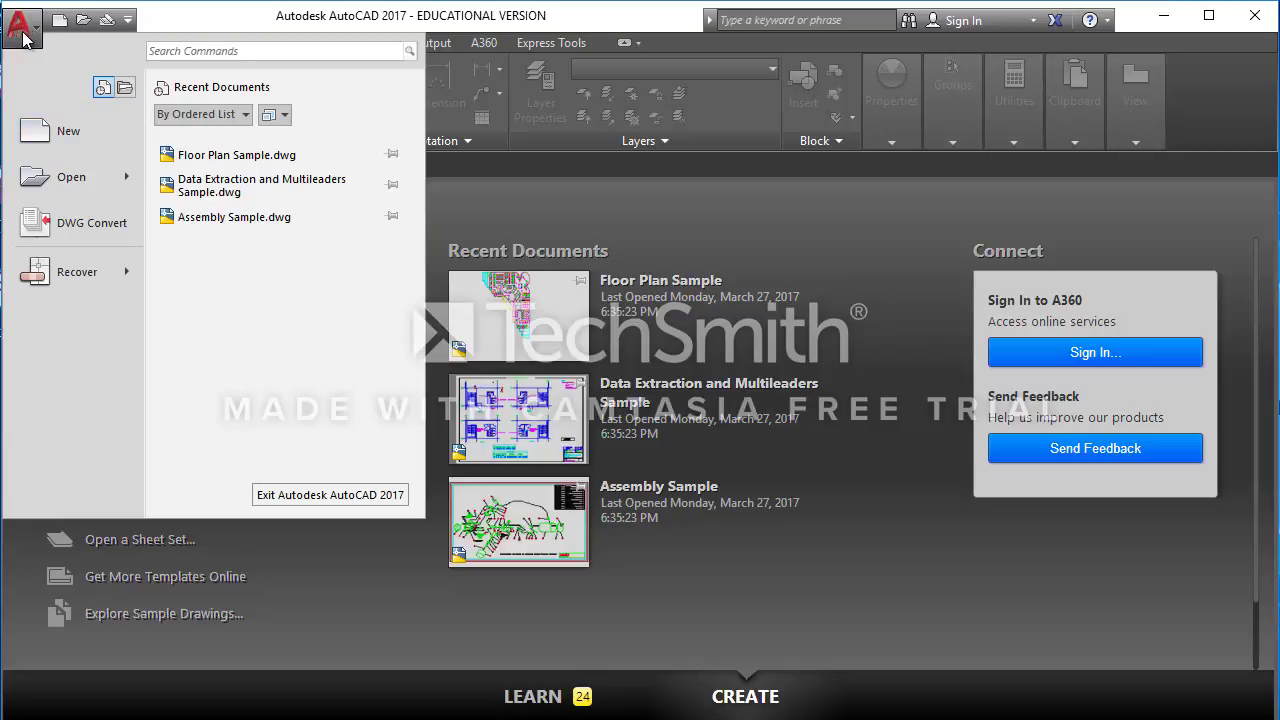
left_click(70, 133)
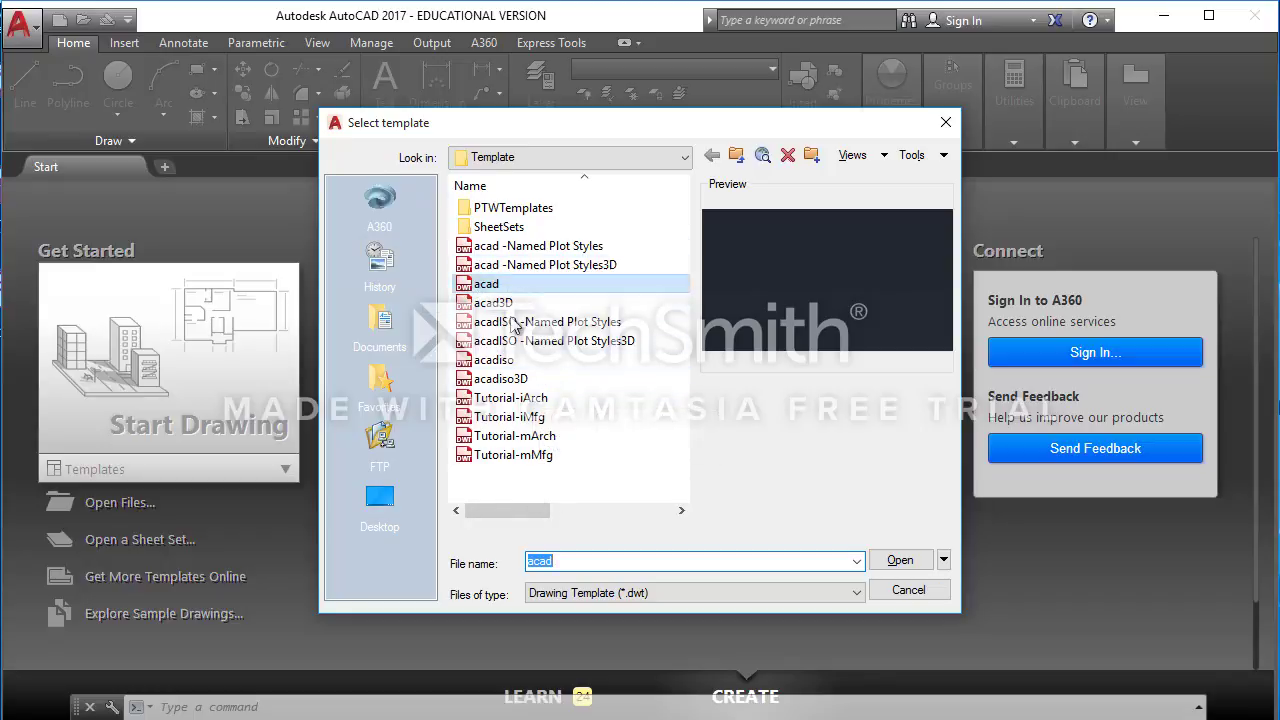
left_click(900, 560)
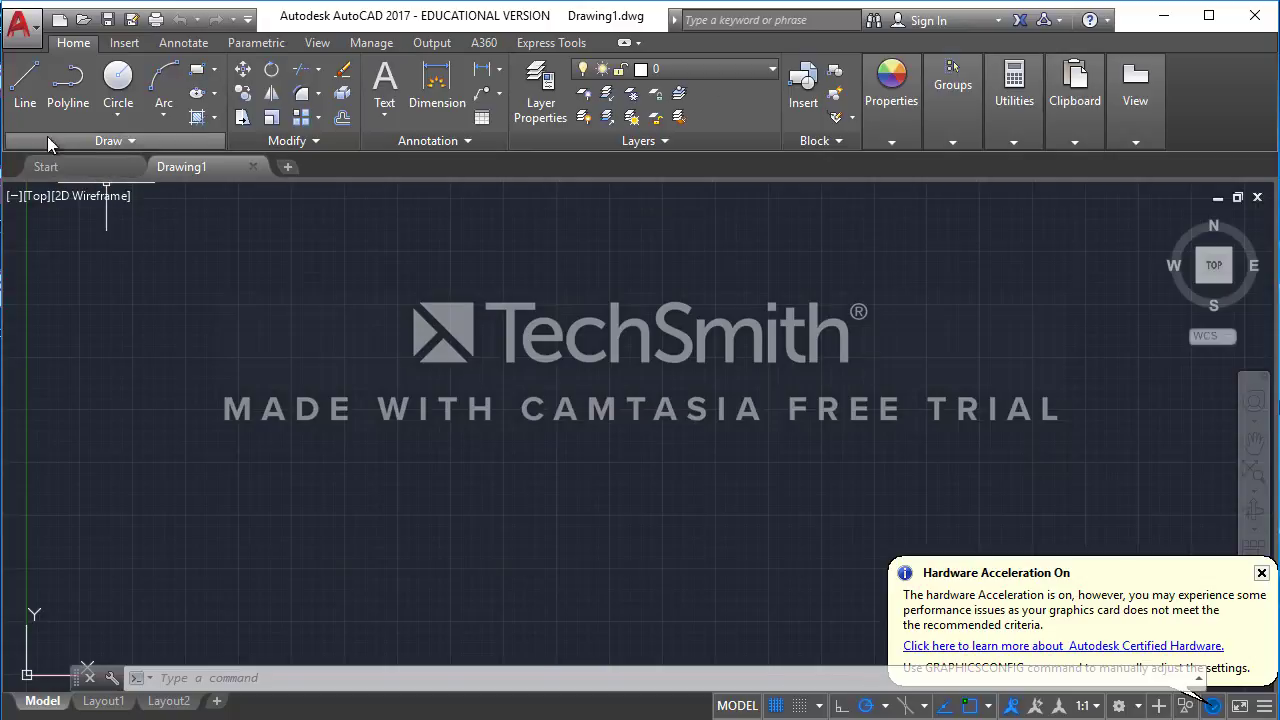
left_click(906, 108)
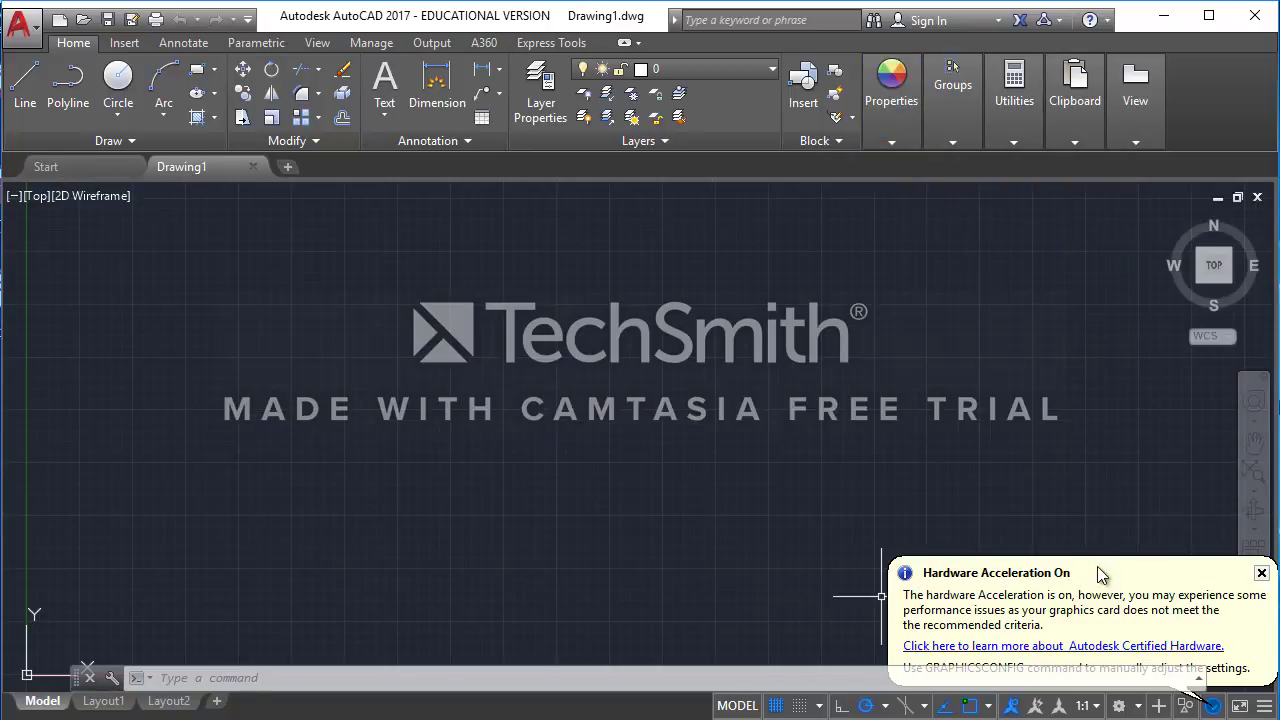
left_click(1262, 573)
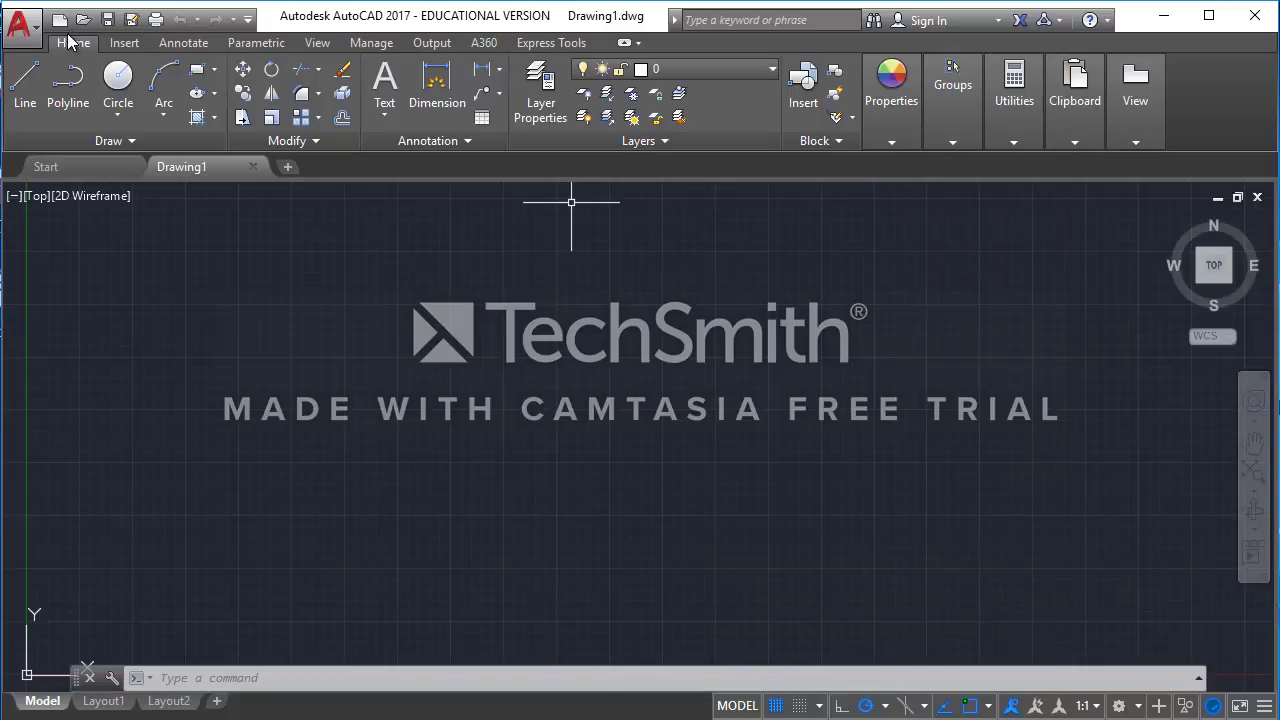
left_click(38, 25)
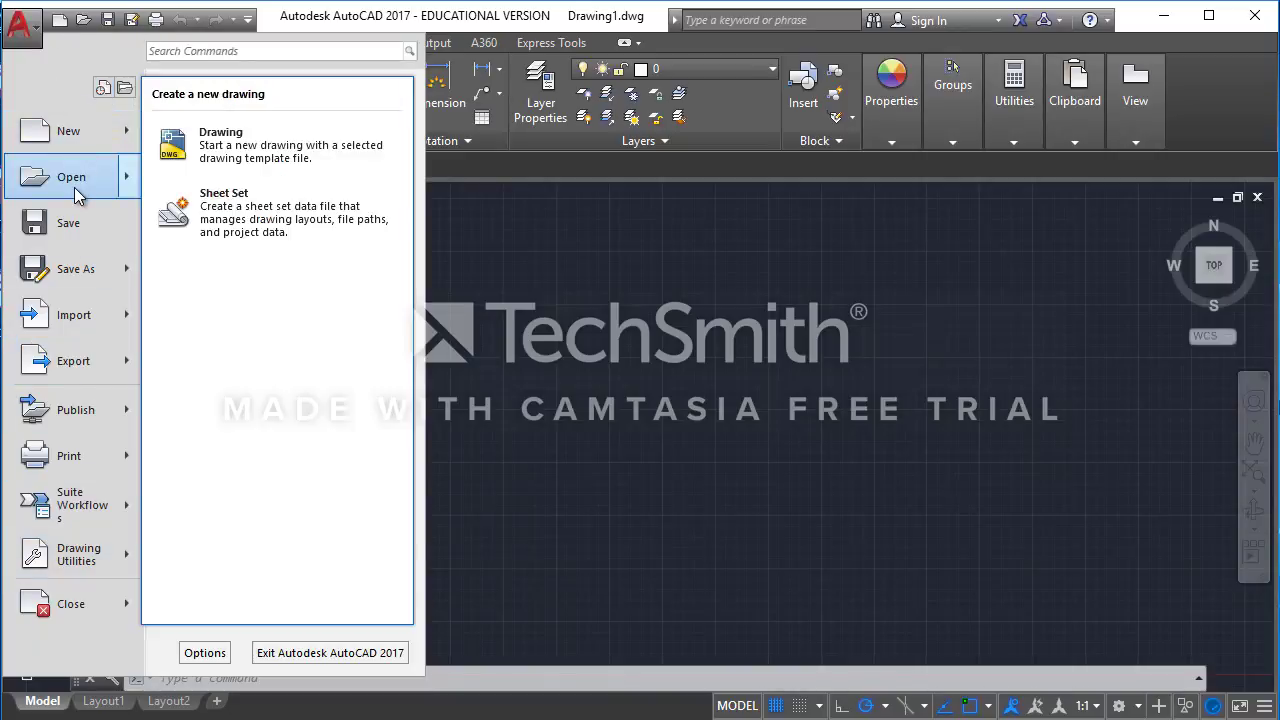
mouse_move(74, 191)
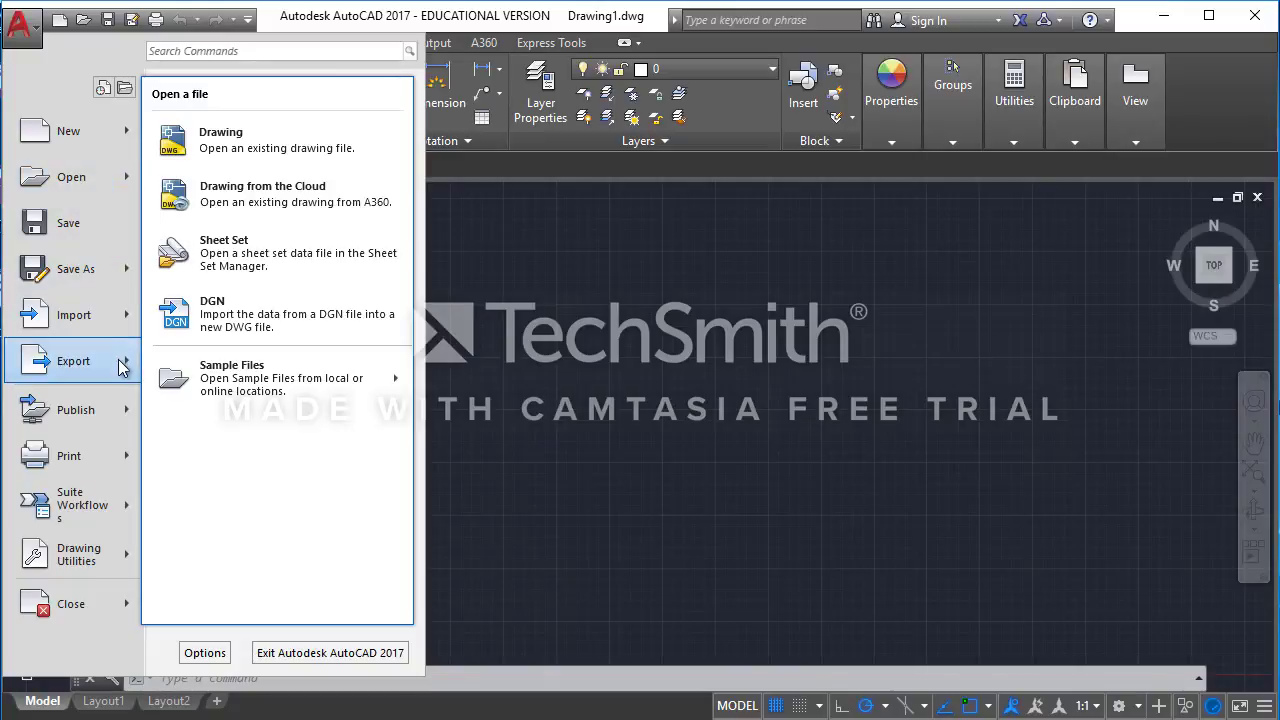
mouse_move(121, 367)
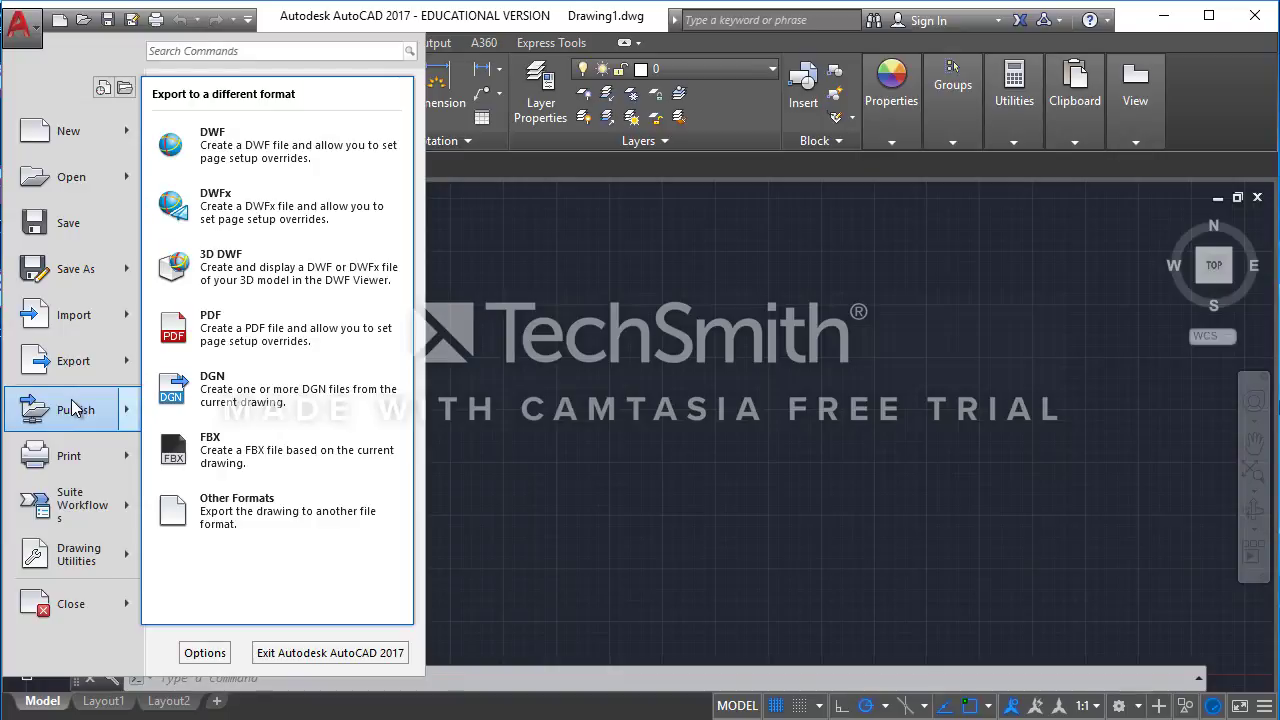
mouse_move(71, 402)
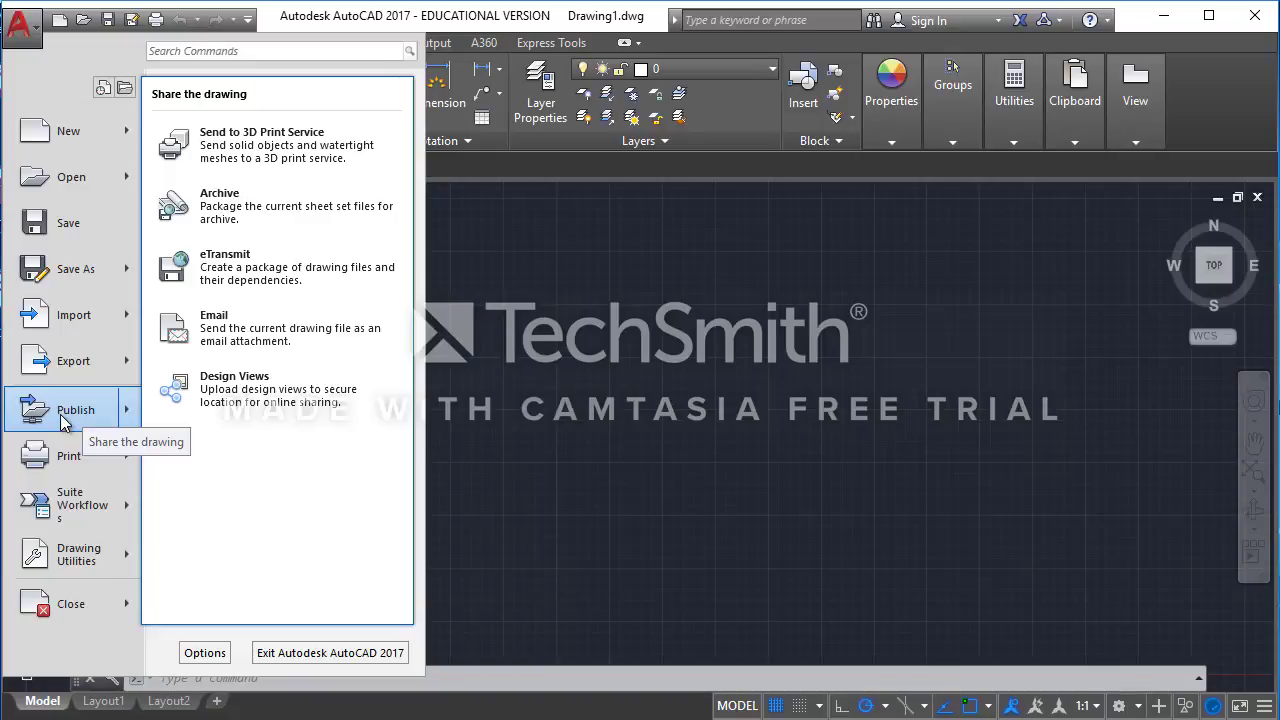
mouse_move(80, 452)
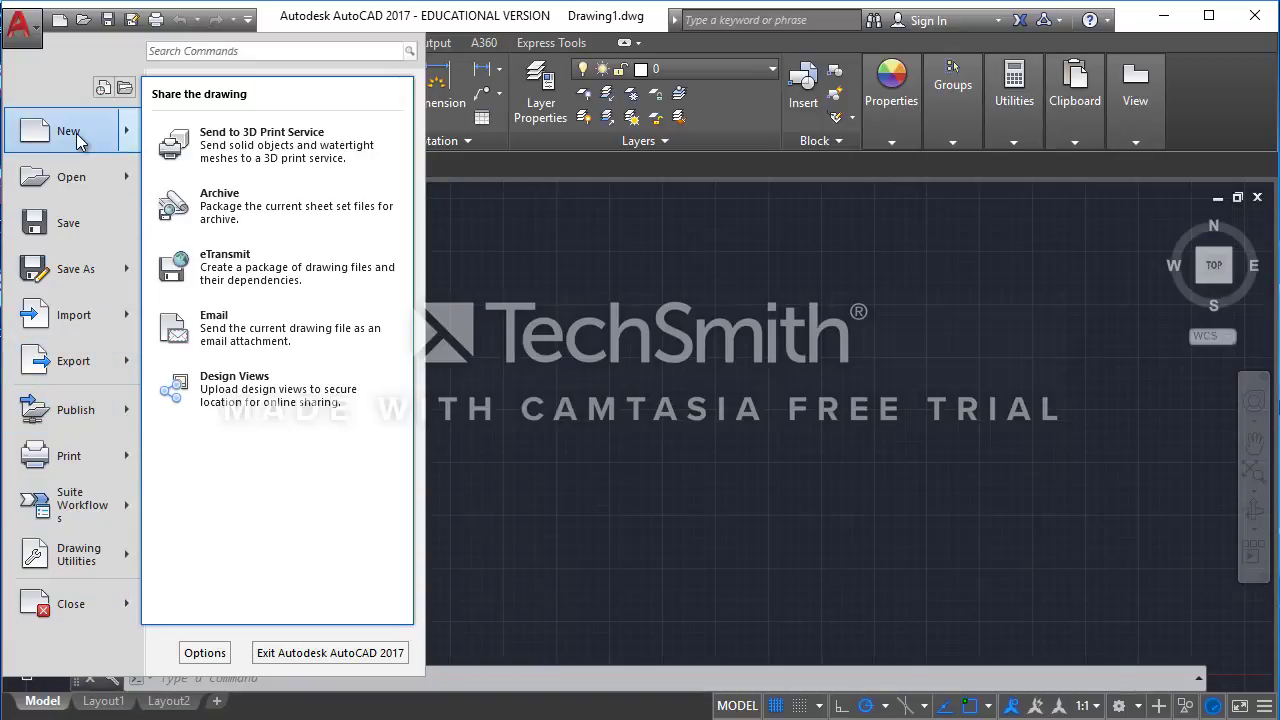
mouse_move(80, 133)
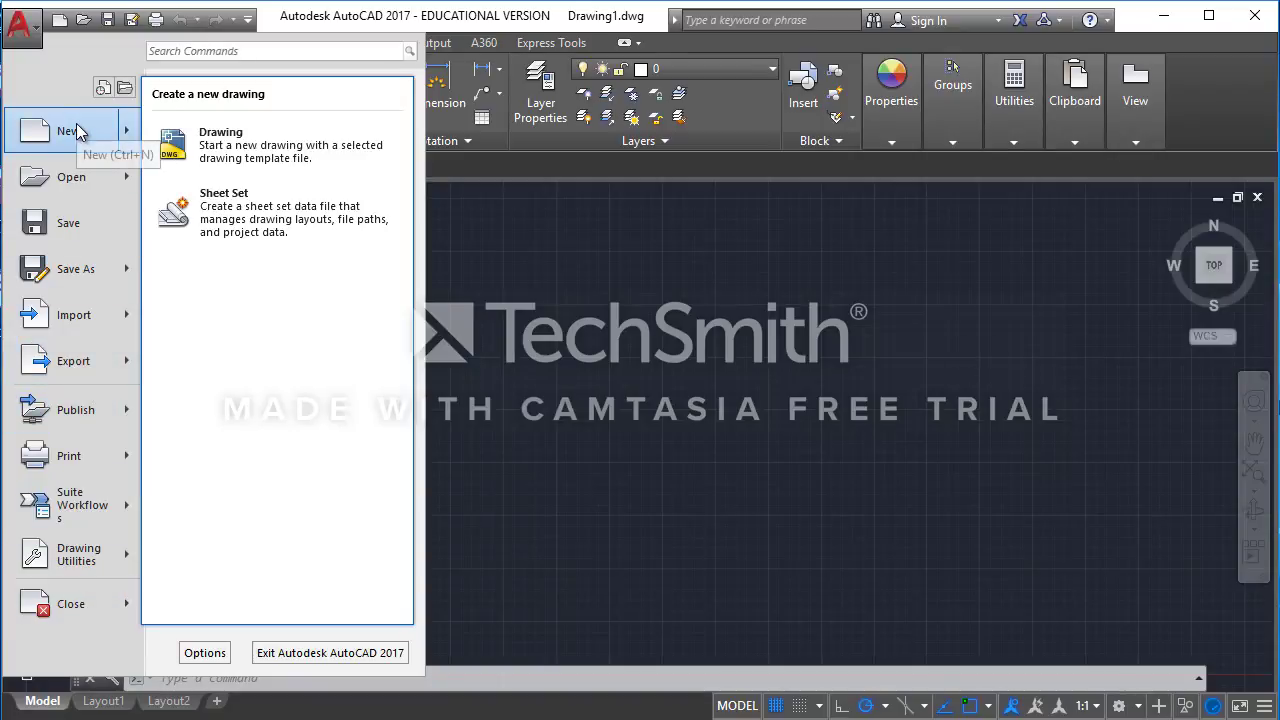
left_click(401, 18)
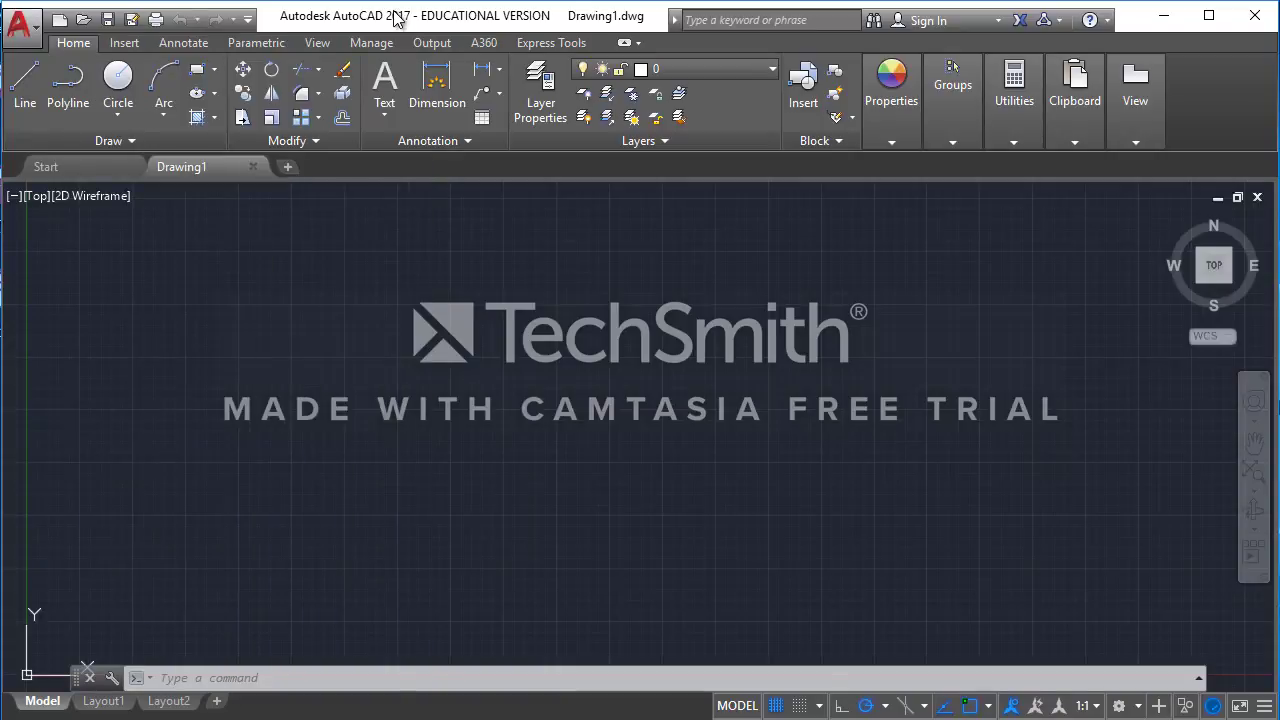
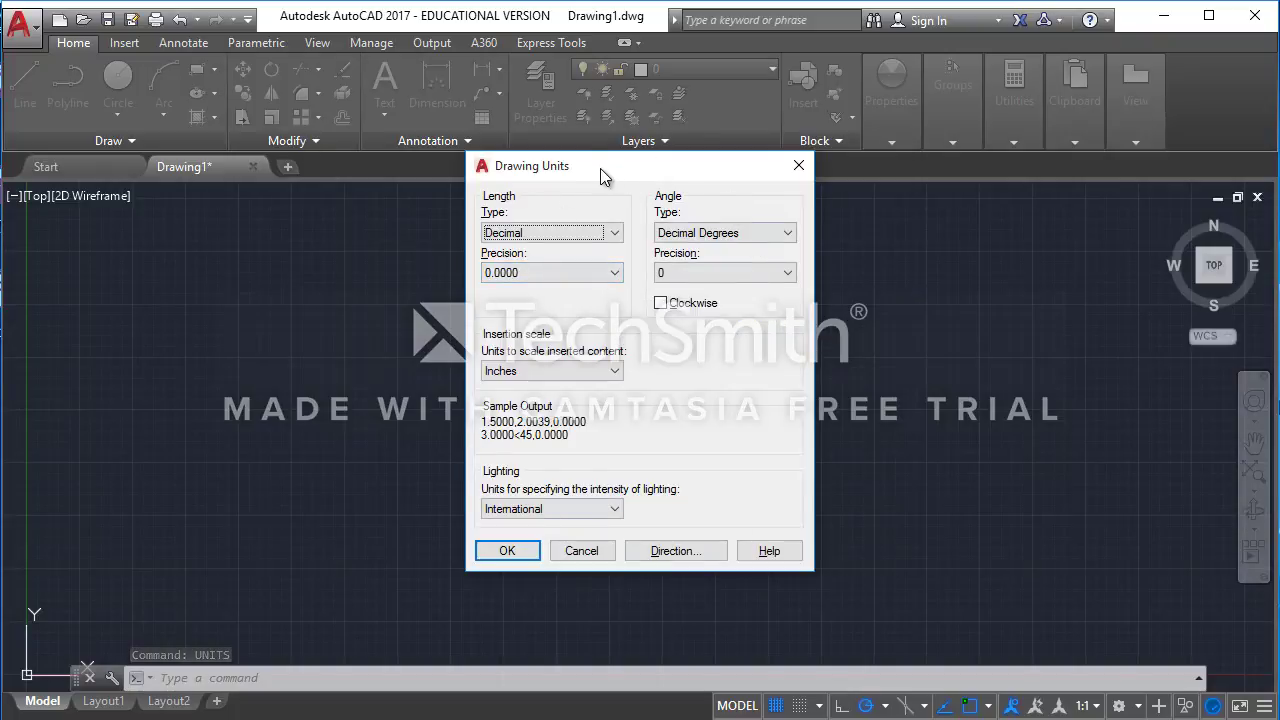
left_click(614, 234)
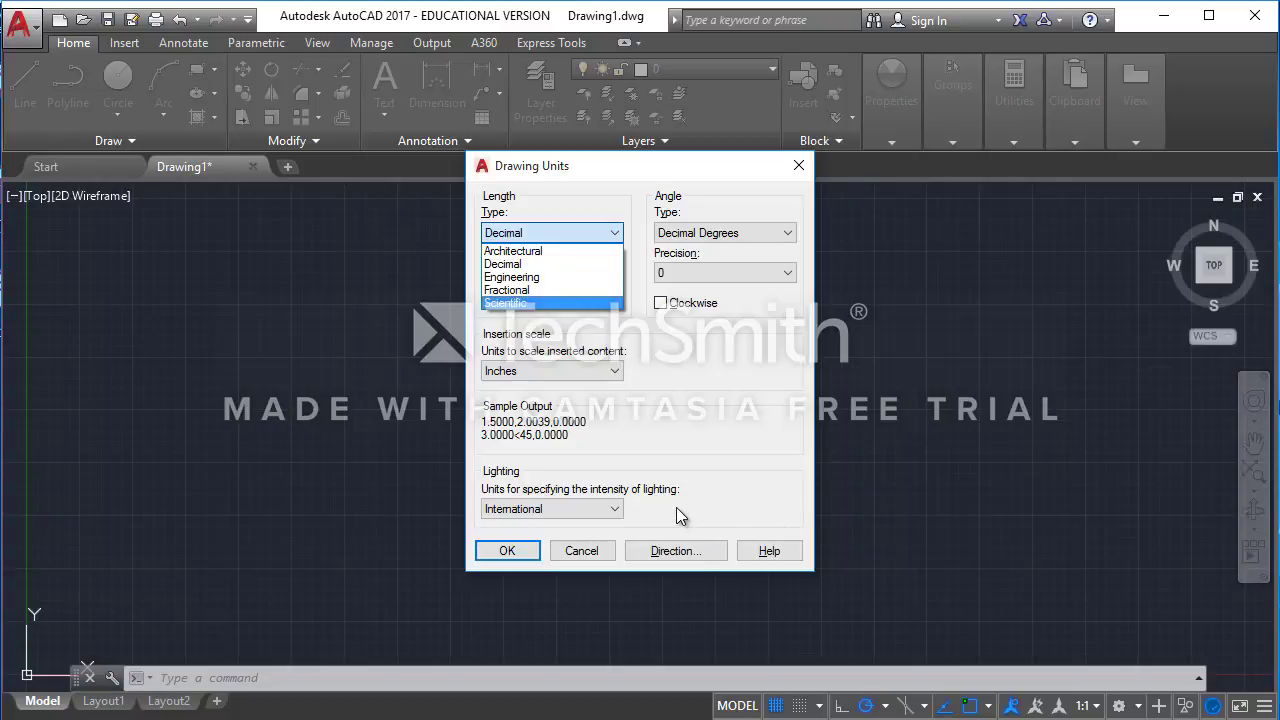
left_click(594, 554)
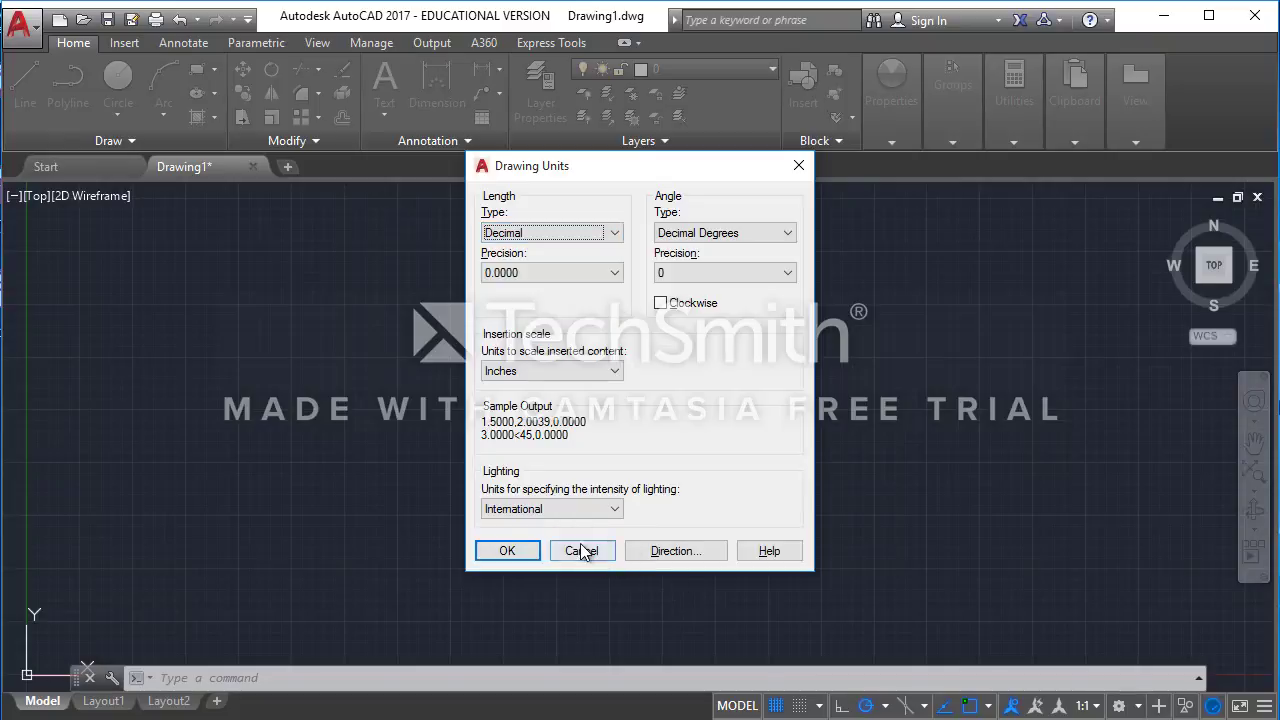
left_click(581, 549)
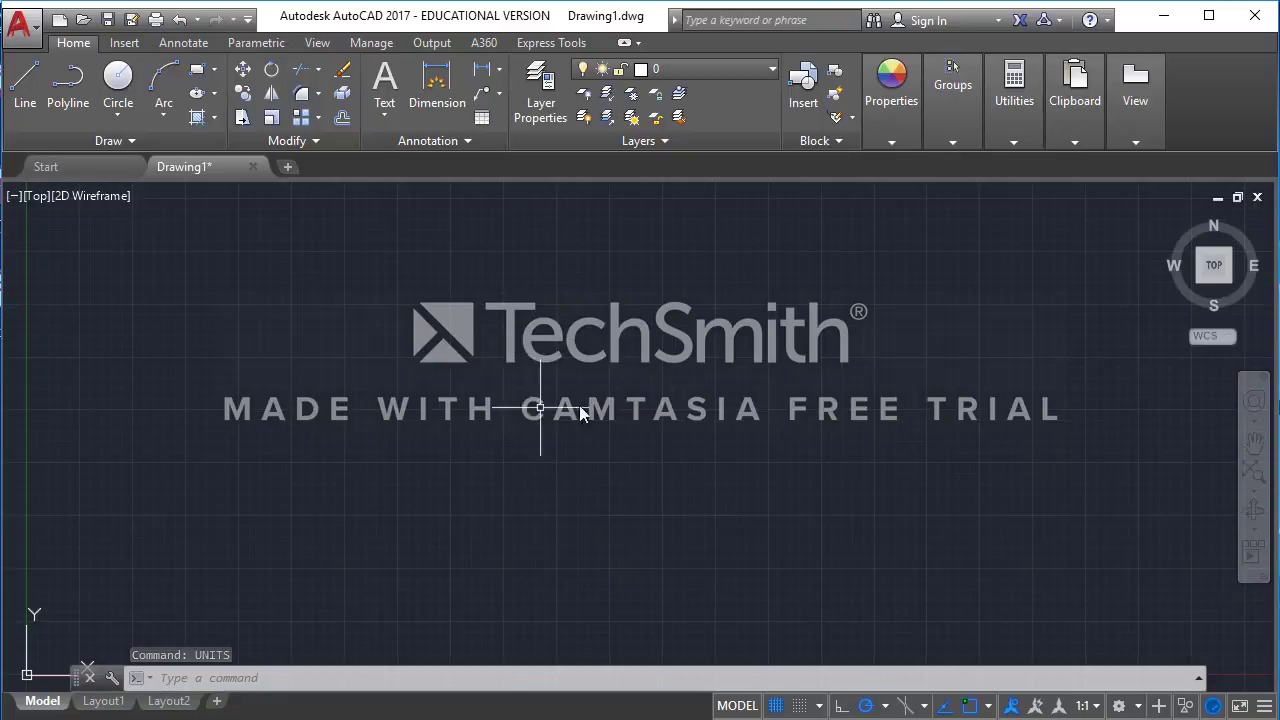
Step: Set the drawing's length units to Architectural with a precision of 0'-0 1/16"
type("UNITS")
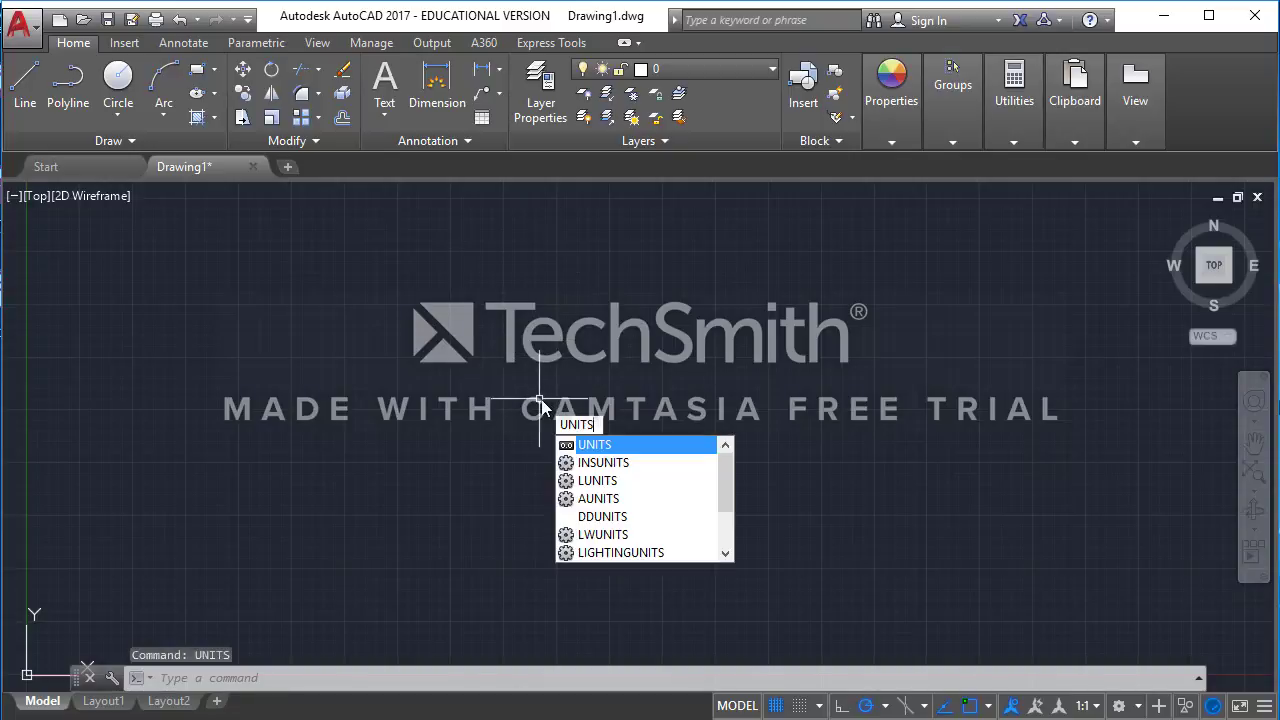
key("Return")
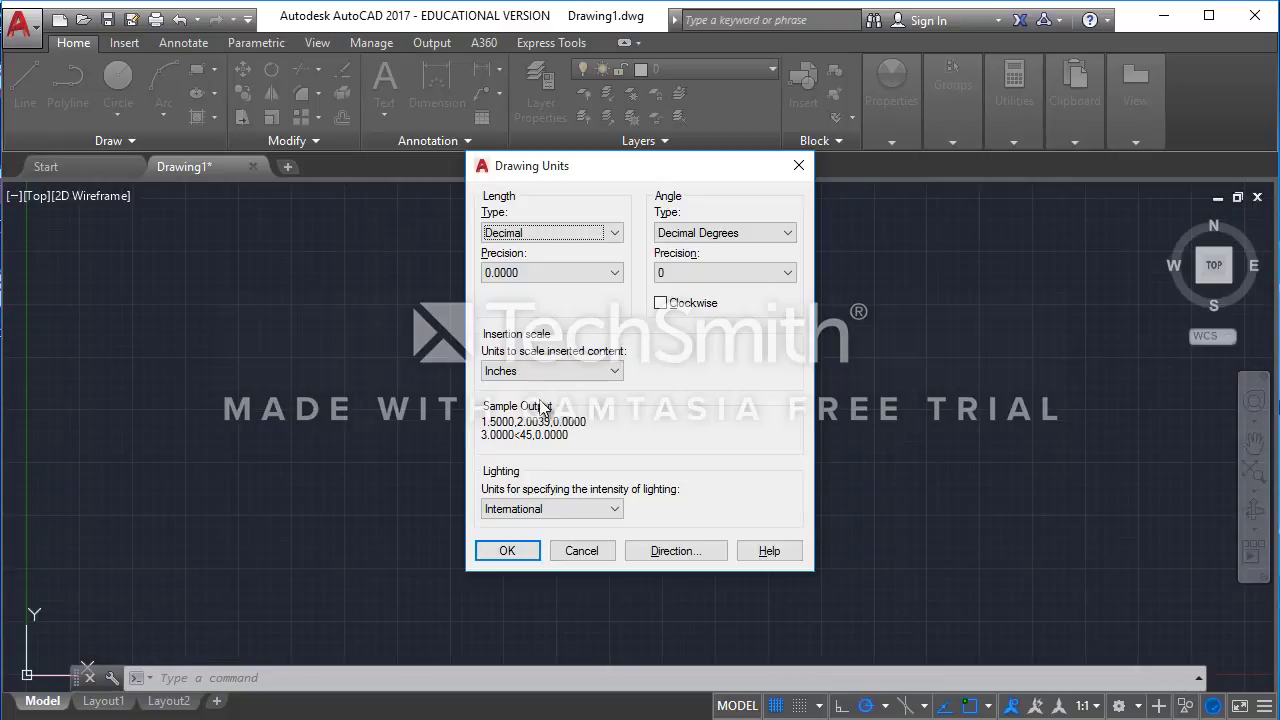
left_click(589, 234)
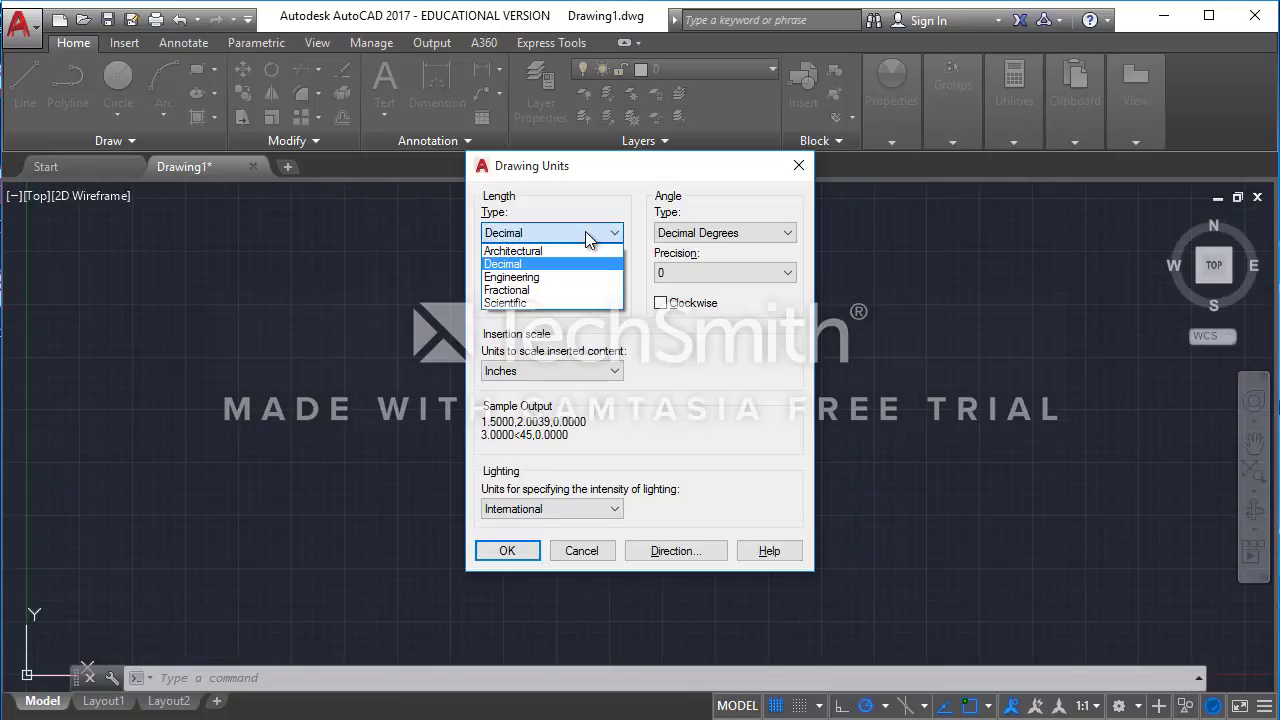
left_click(543, 250)
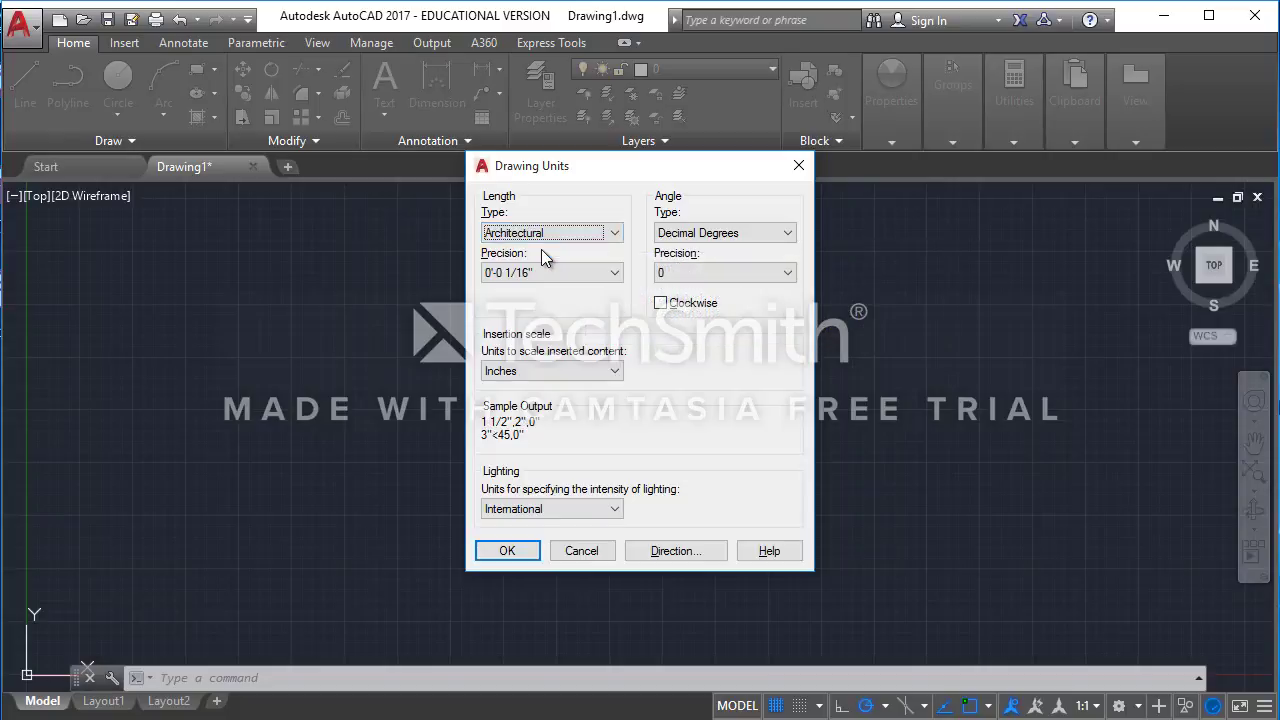
left_click(734, 233)
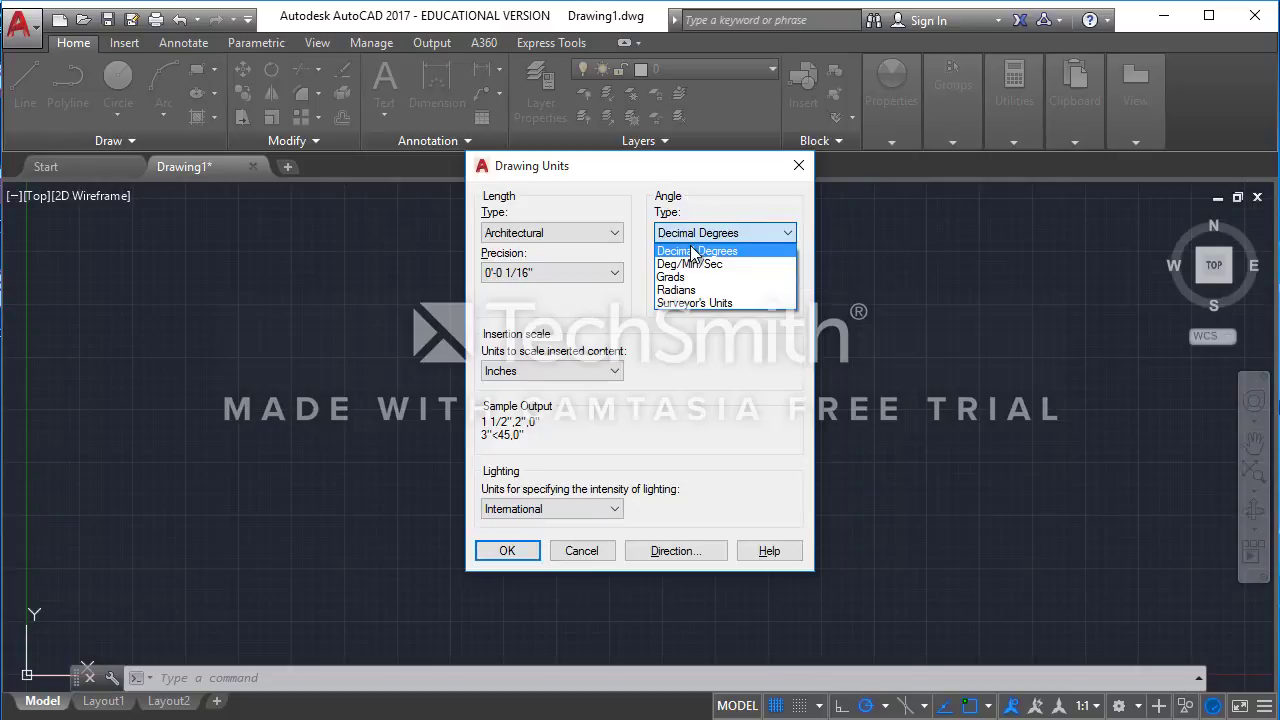
left_click(770, 204)
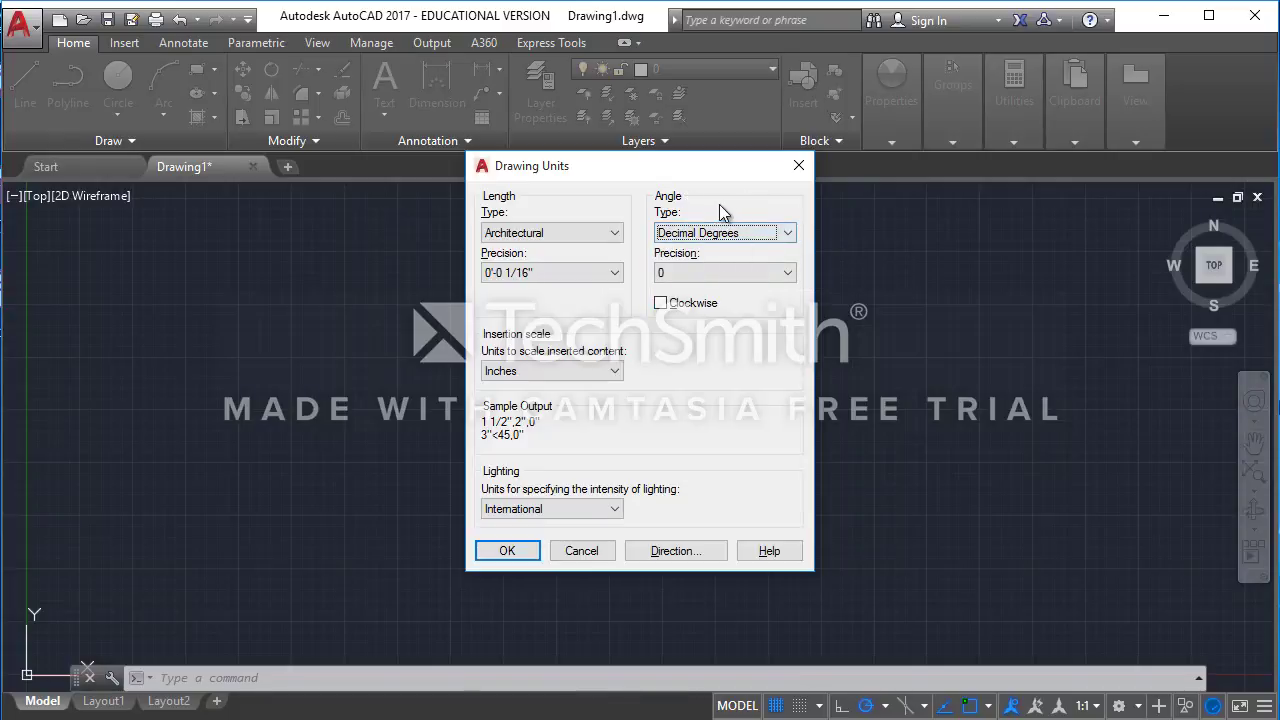
left_click(617, 274)
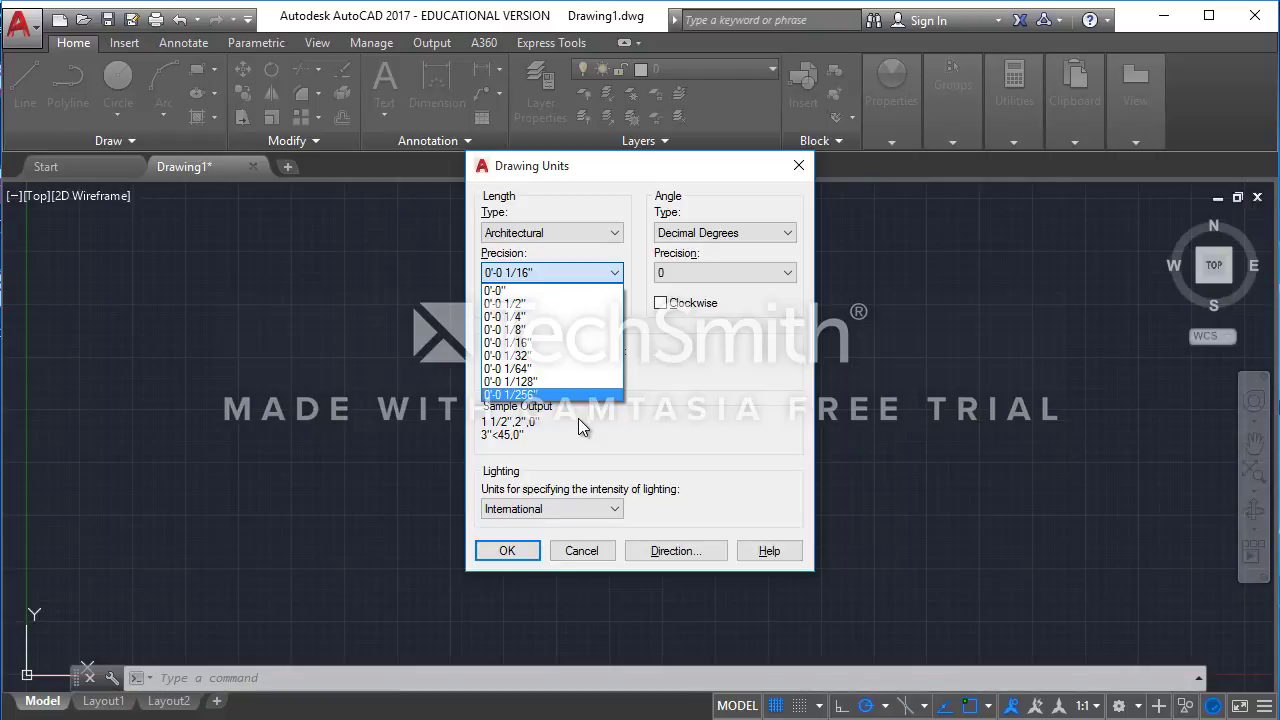
left_click(567, 350)
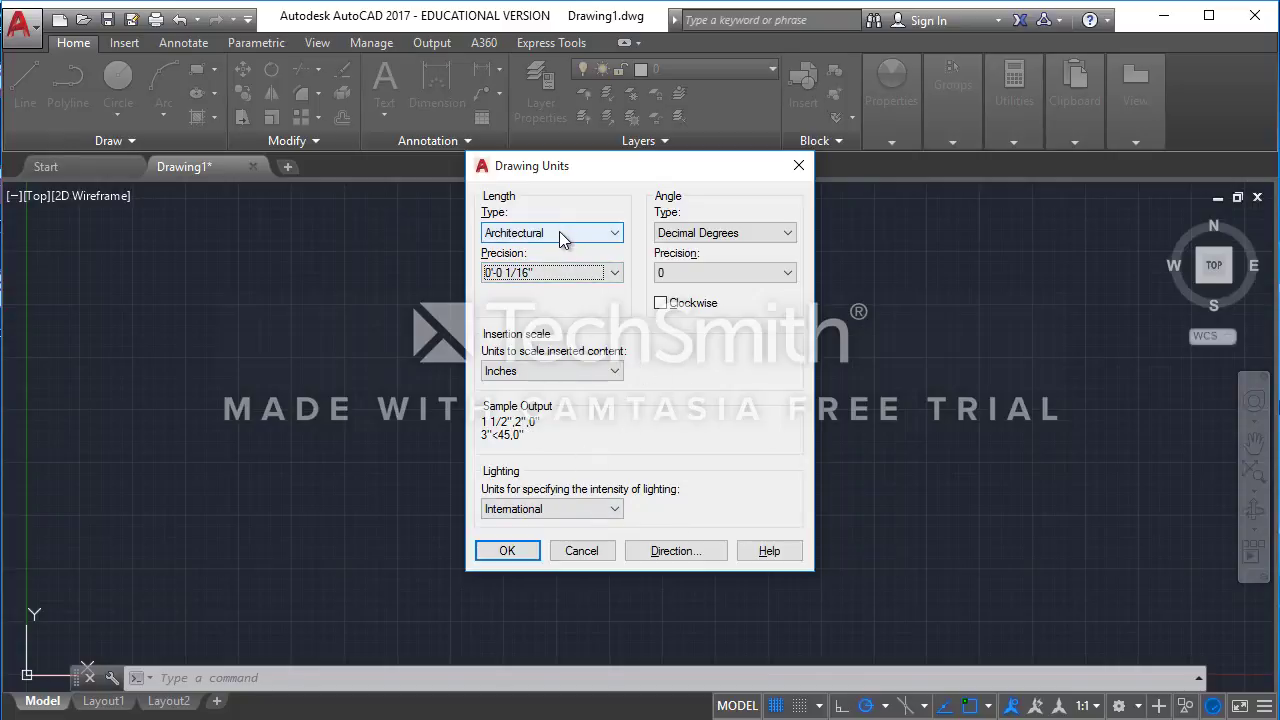
left_click(507, 551)
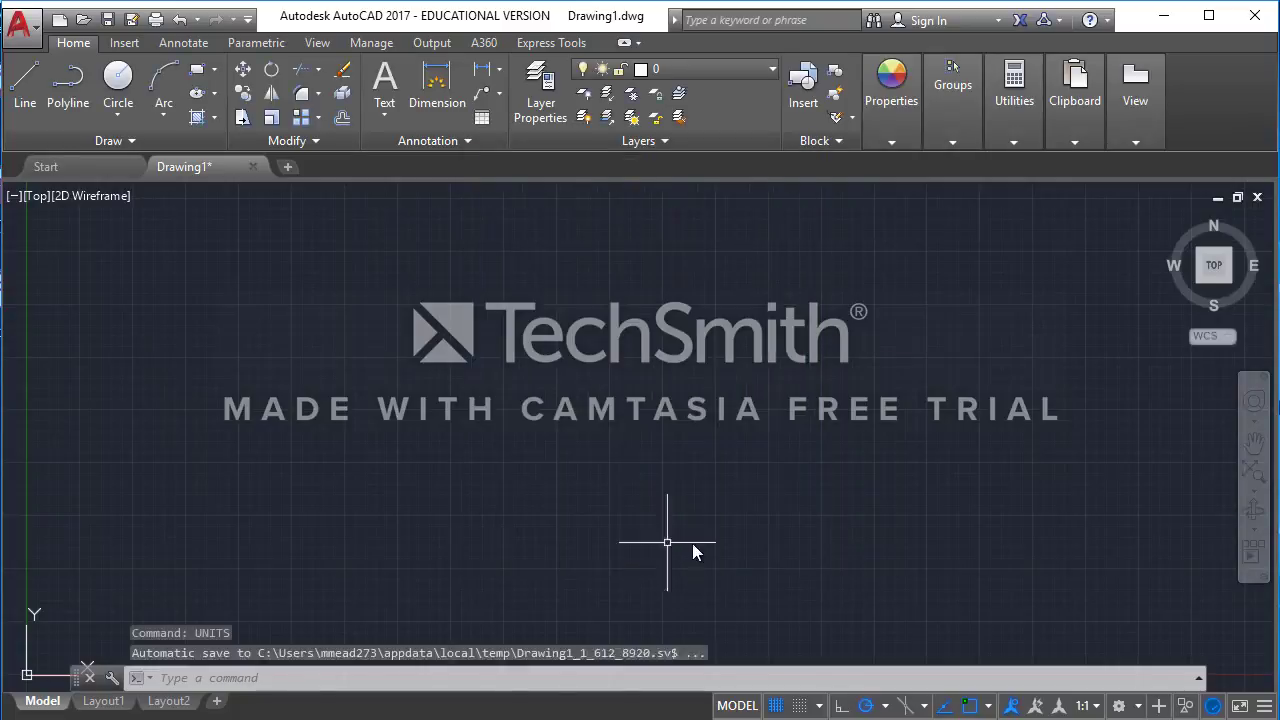
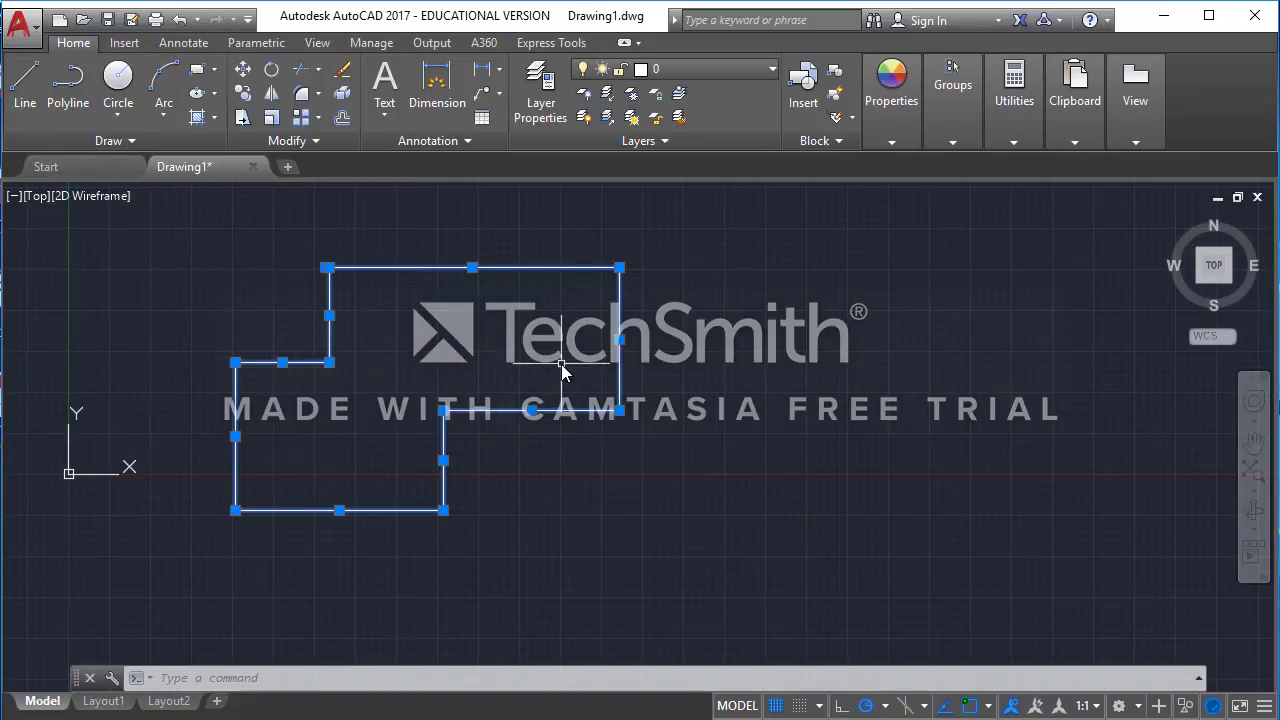
Step: Erase the selected stepped outline from the drawing
key("Delete")
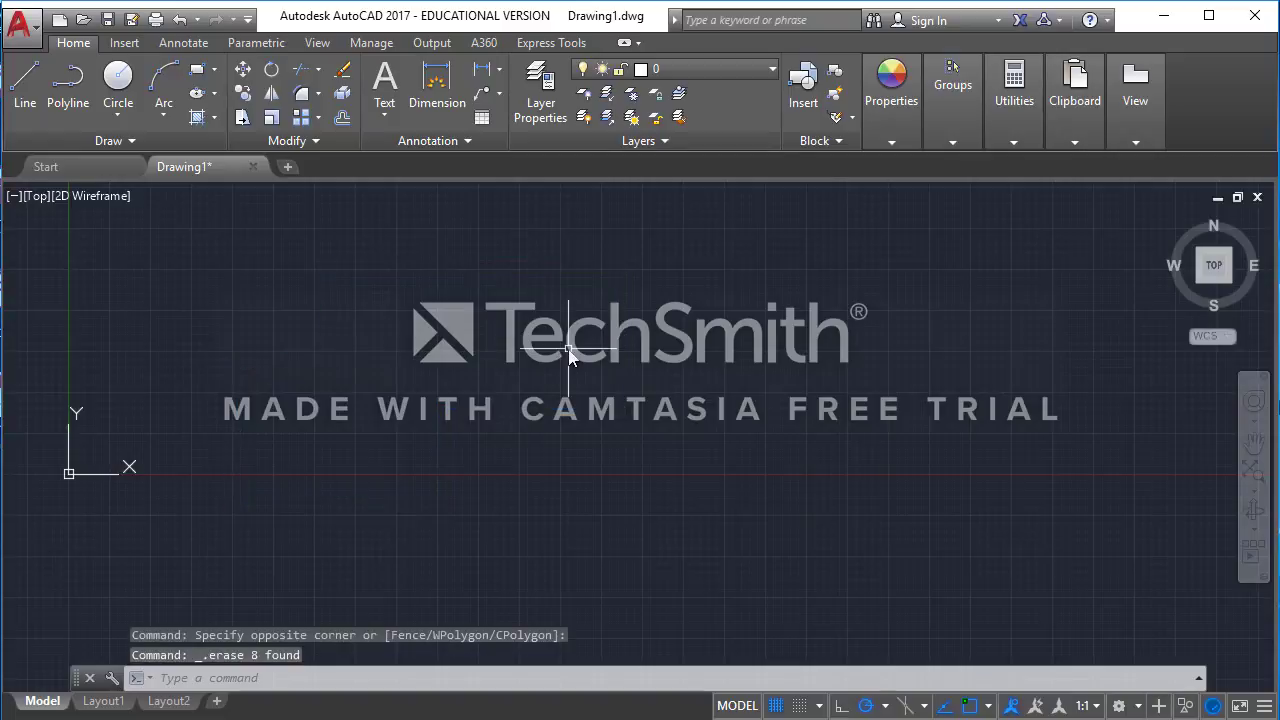
left_click(78, 105)
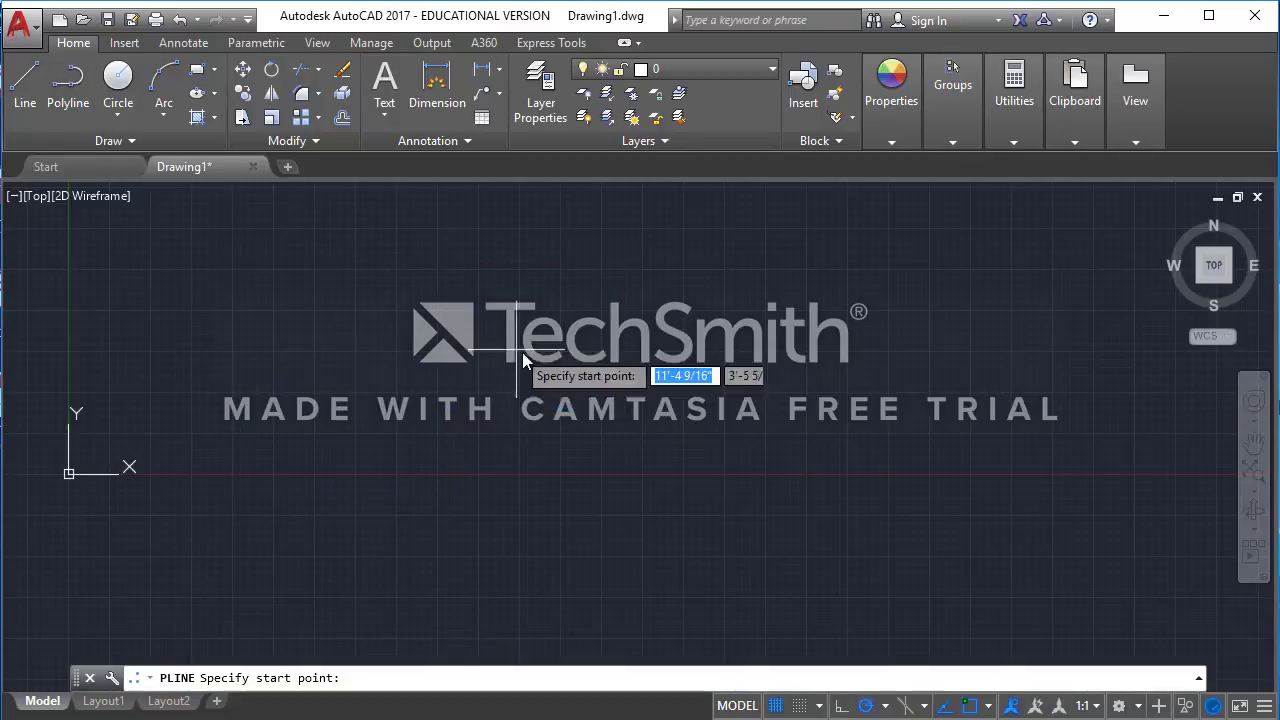
left_click(323, 231)
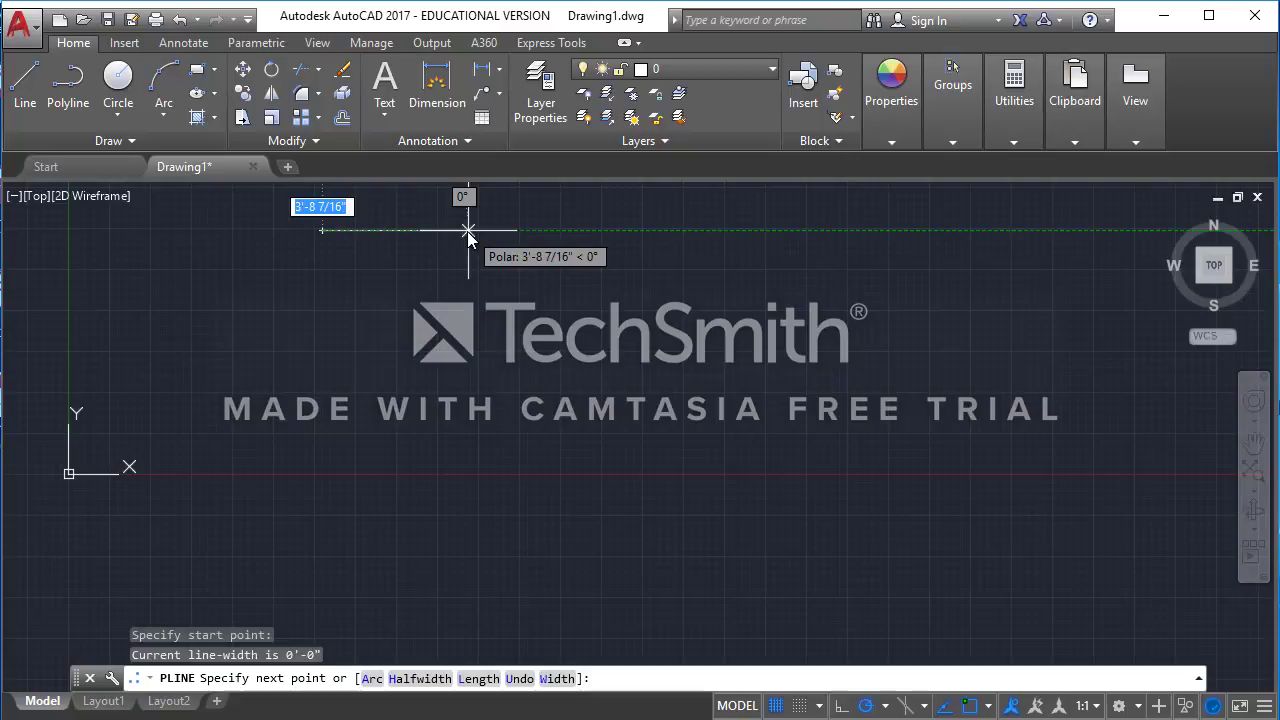
type("12")
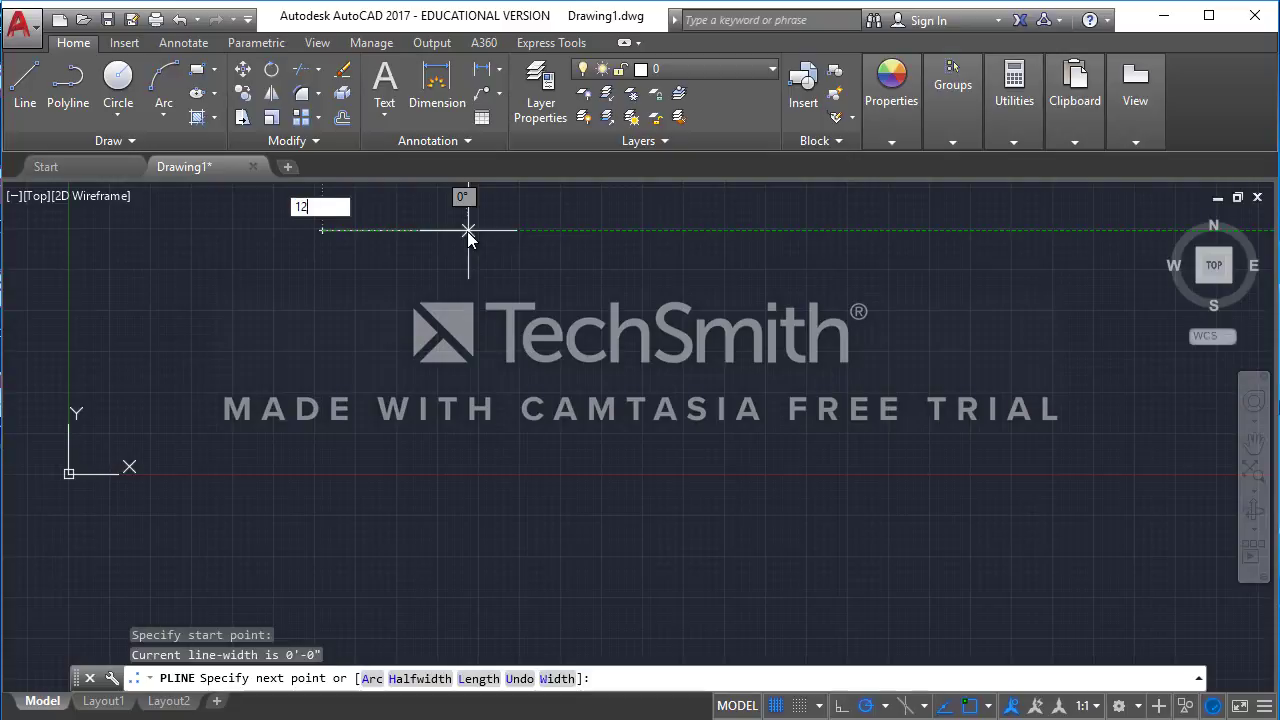
key("Return")
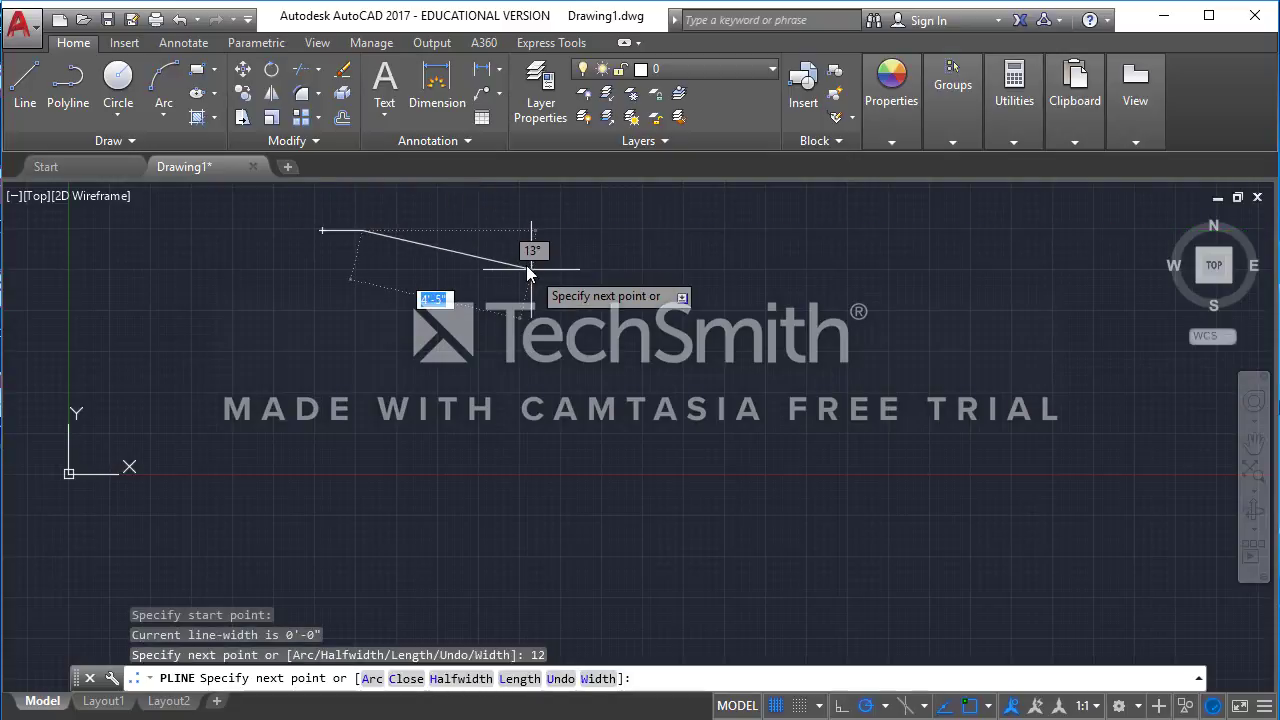
scroll(338, 312, "up", 5)
middle_click_drag(348, 283, 415, 435)
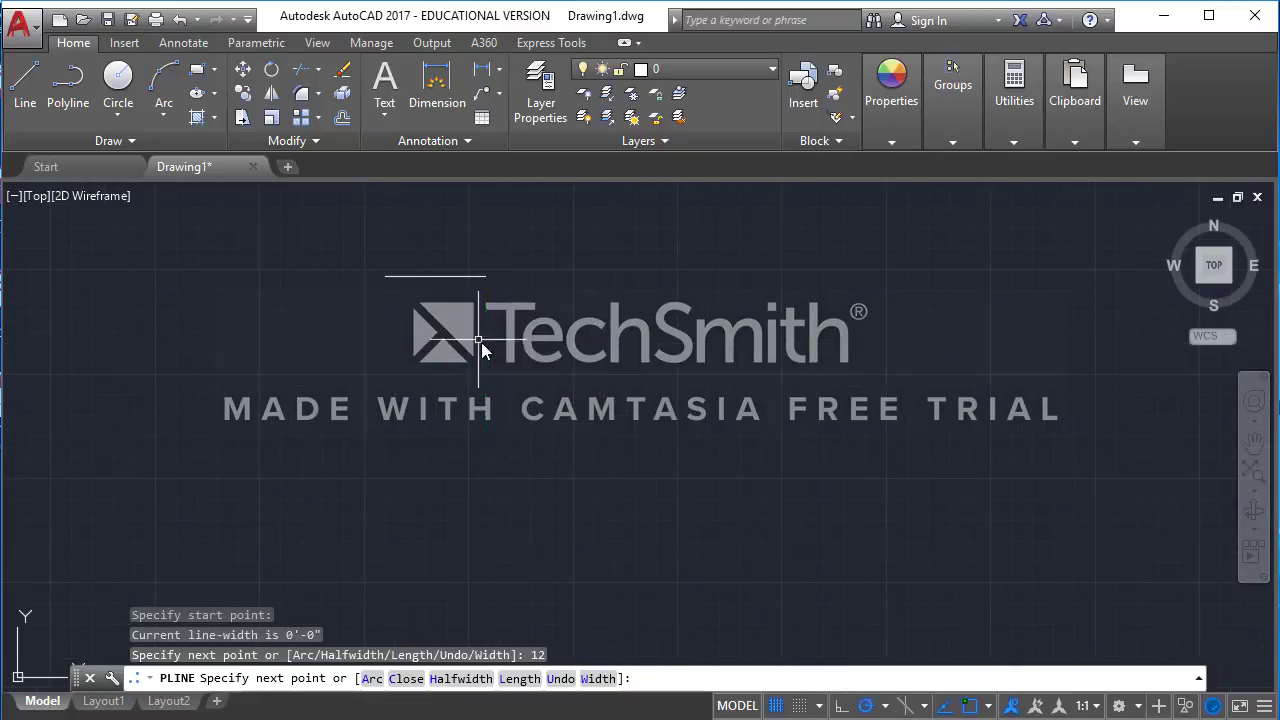
key("Escape")
key("ctrl+z")
Step: Start a polyline above the X axis with a 12' segment to the right followed by a 6' segment down
left_click(68, 86)
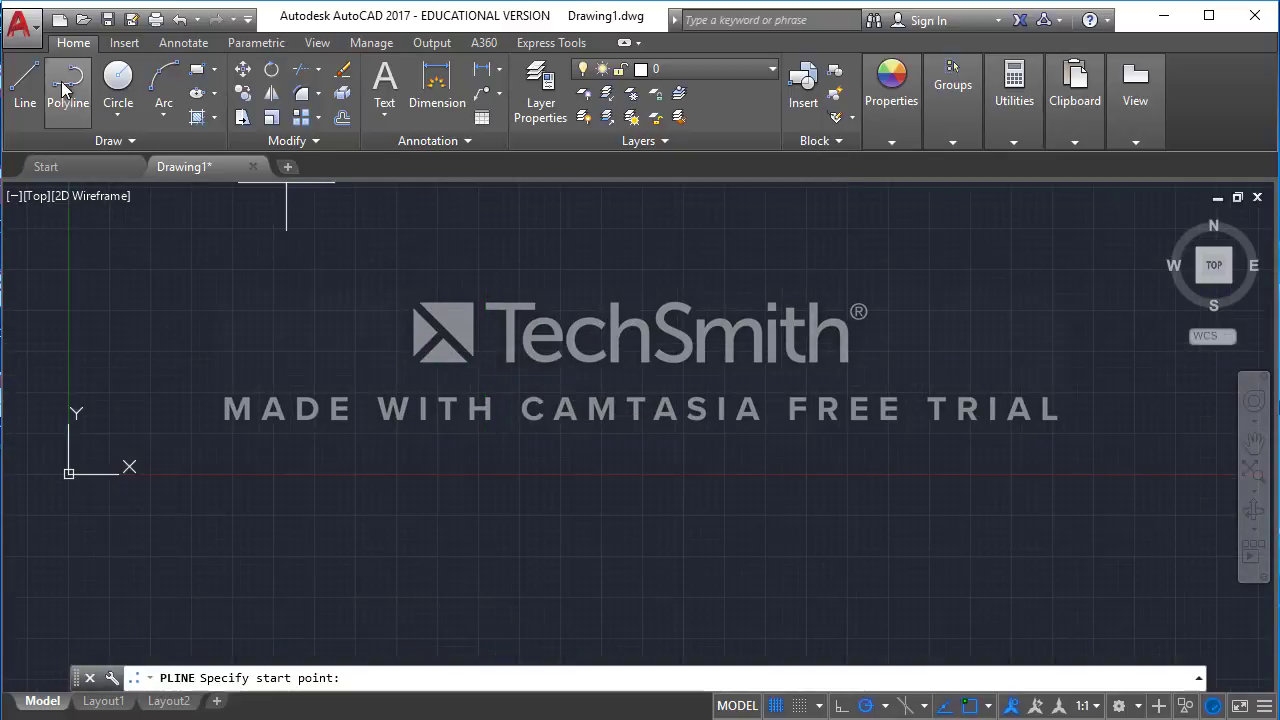
left_click(336, 283)
type("12'")
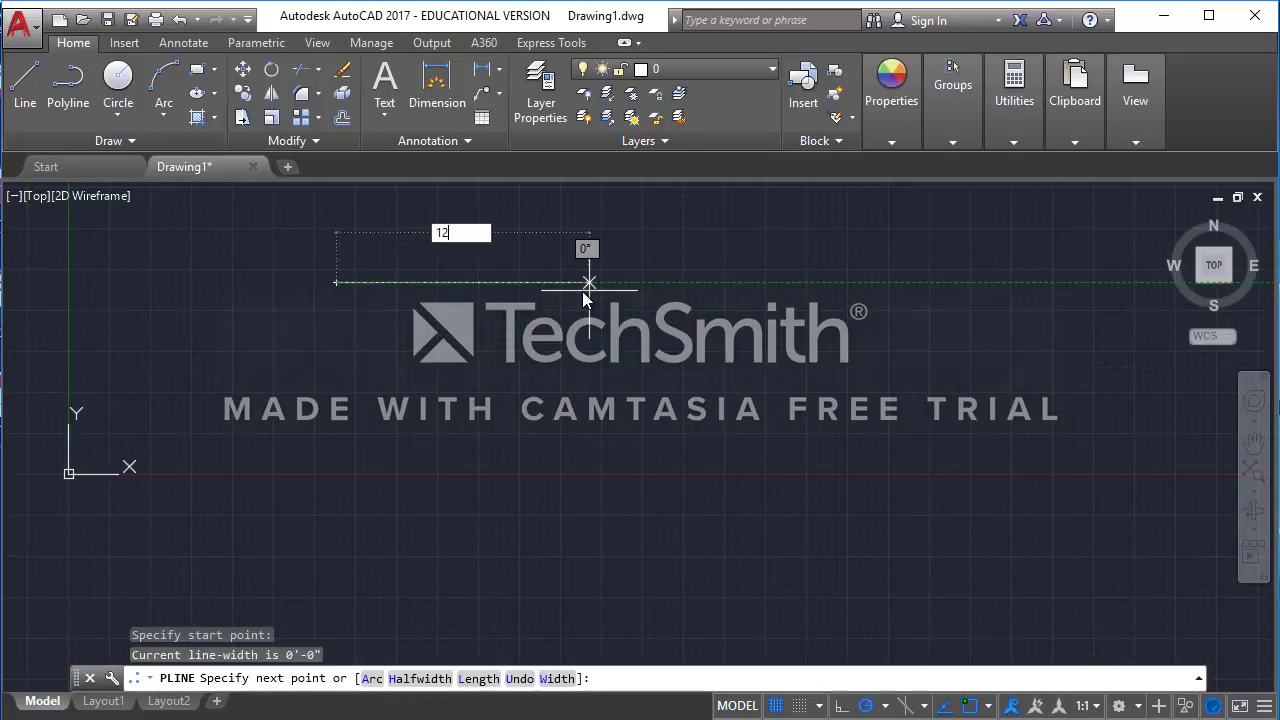
key("Return")
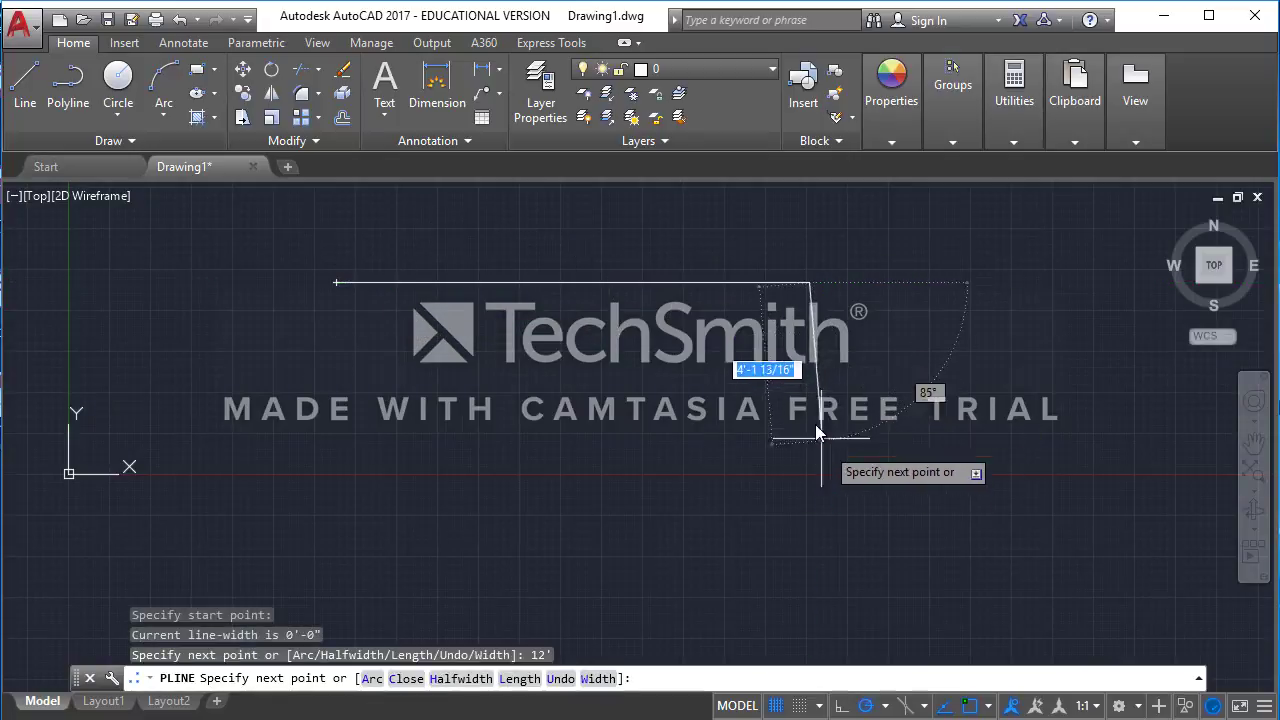
scroll(751, 383, "down", 5)
middle_click_drag(738, 397, 689, 360)
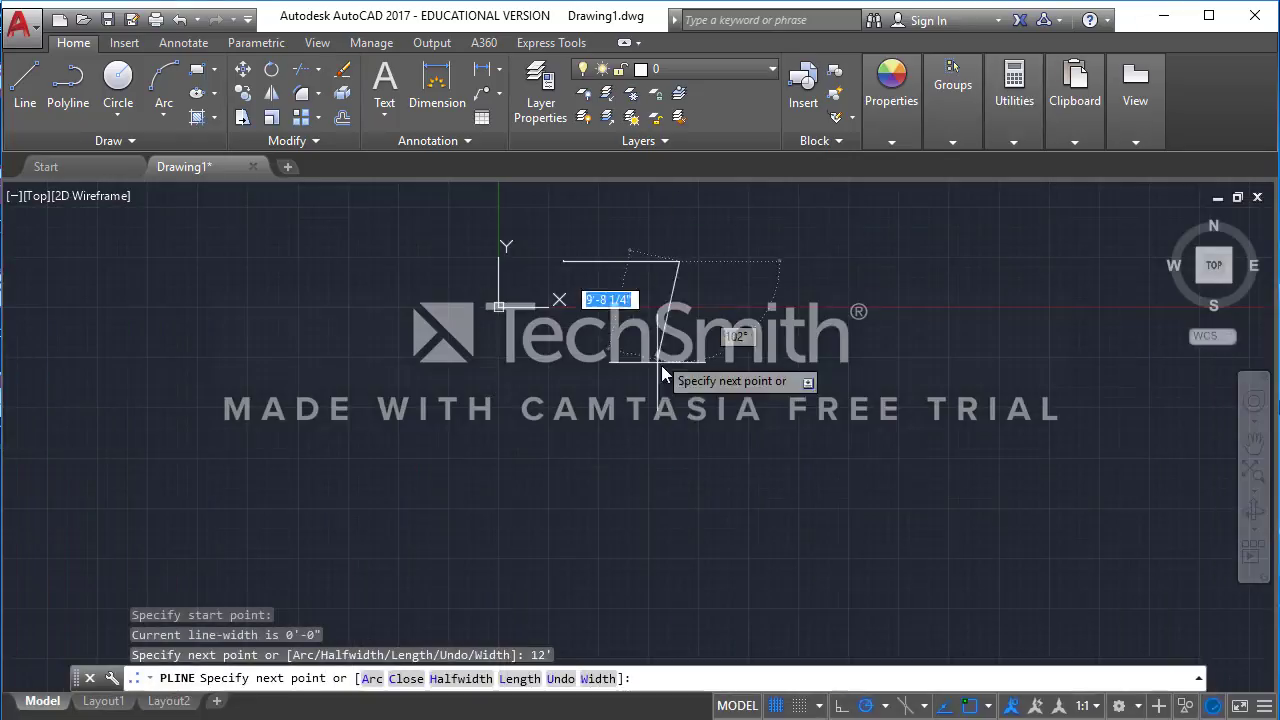
type("6'")
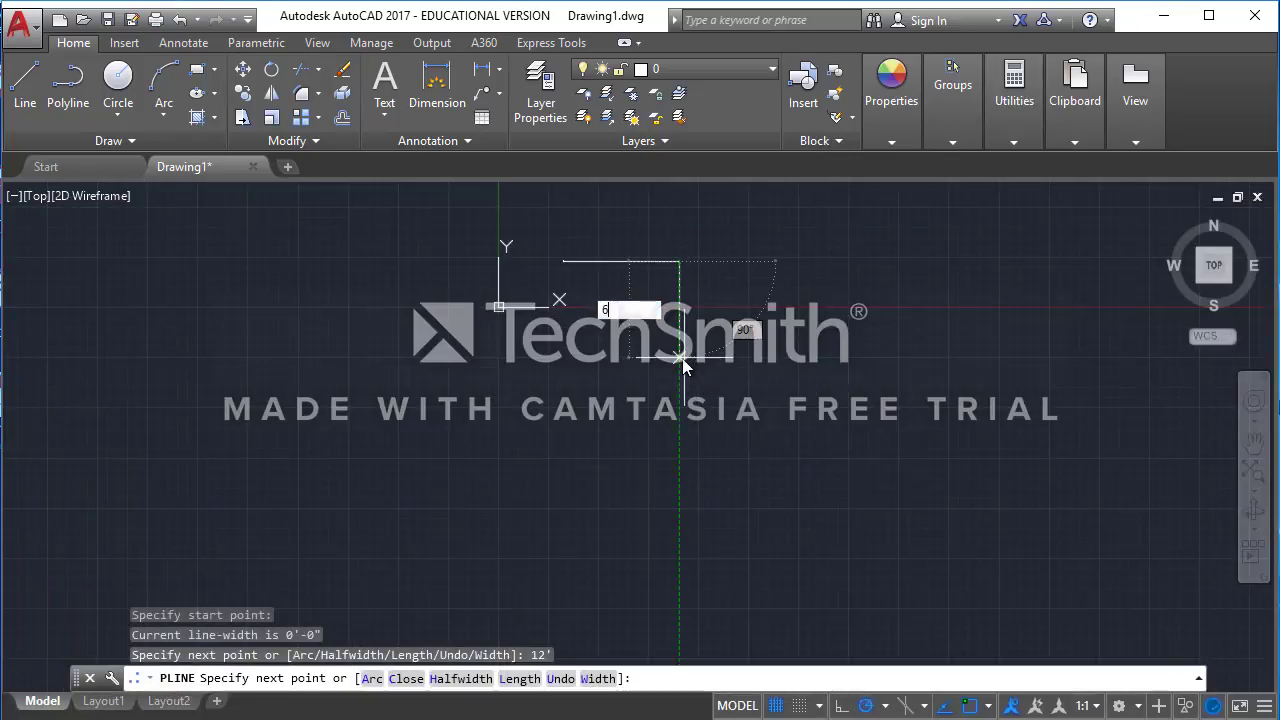
key("Return")
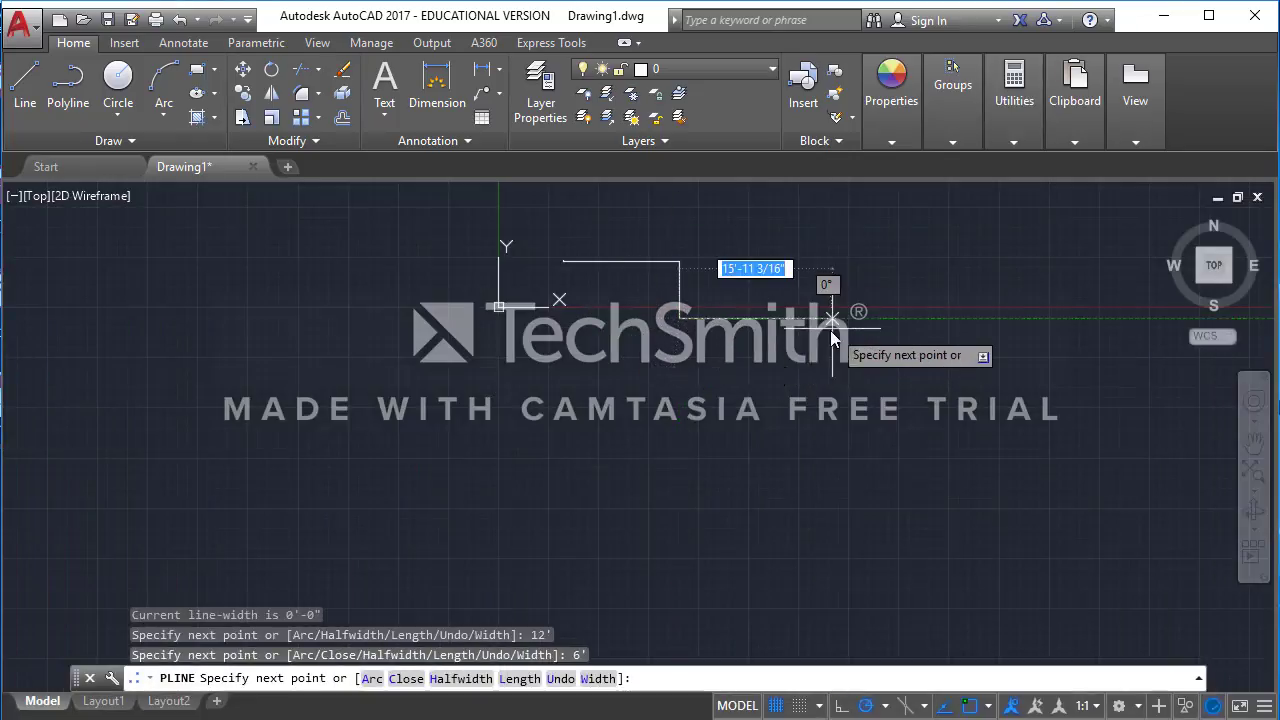
Step: Continue the polyline 12' to the right and 12' down, then end it there as an open shape
type("12'")
key("Return")
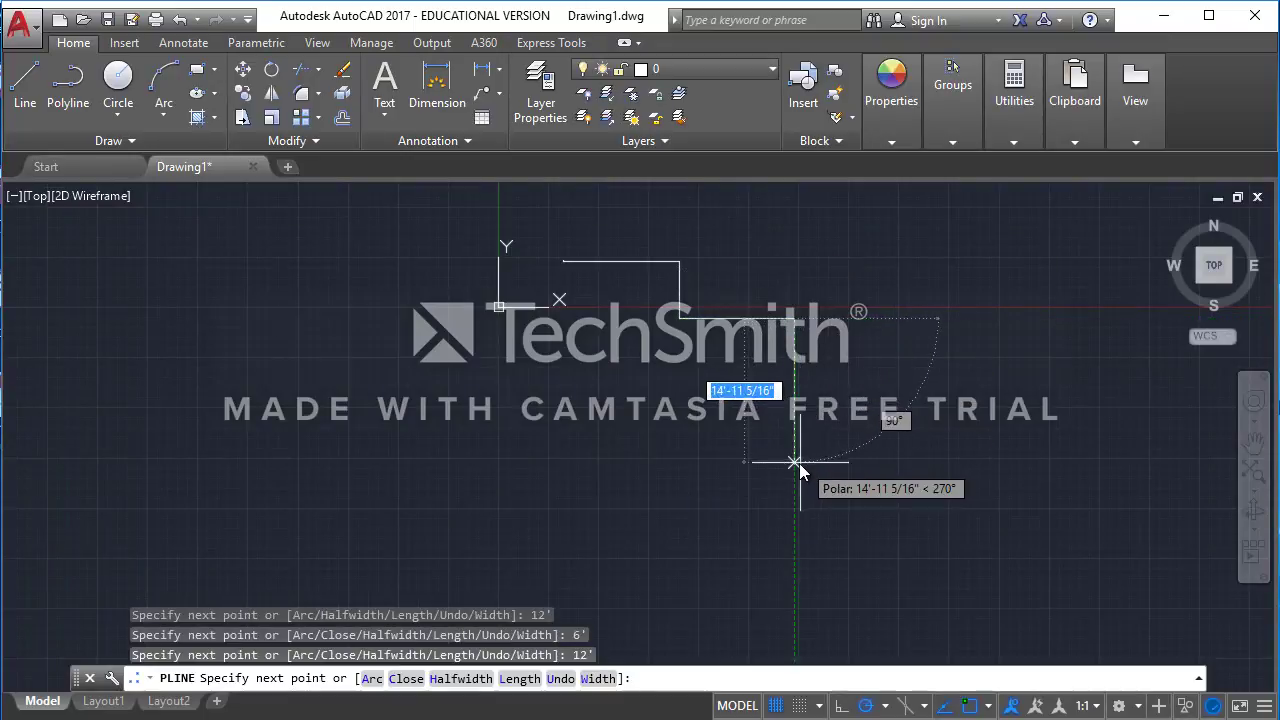
type("12'")
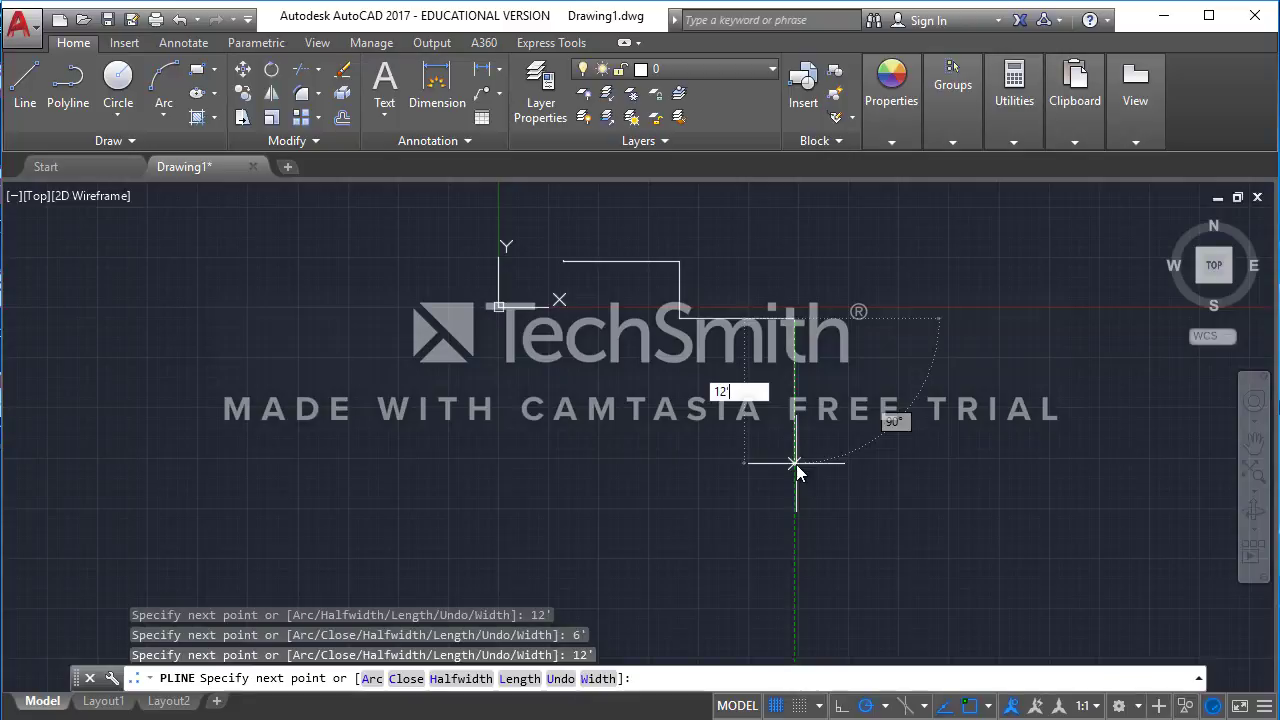
key("Return")
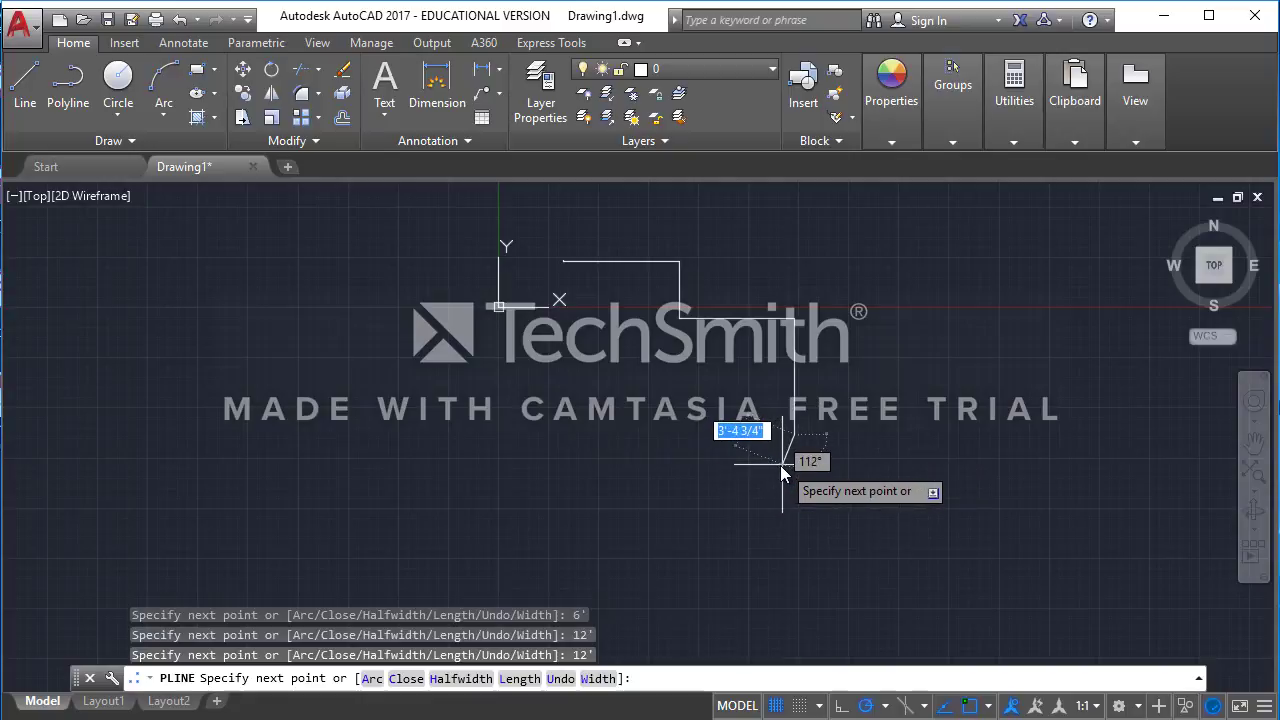
key("Escape")
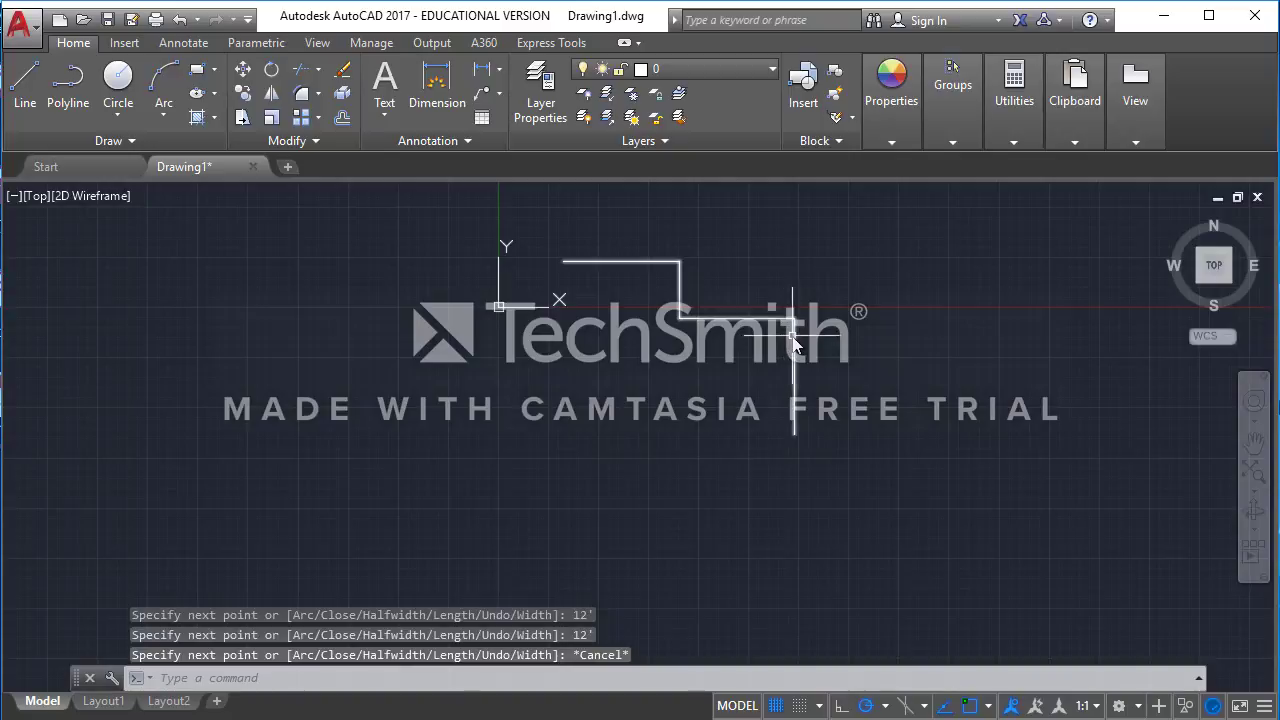
Step: Select the open stepped polyline and erase it from the drawing
left_click(793, 342)
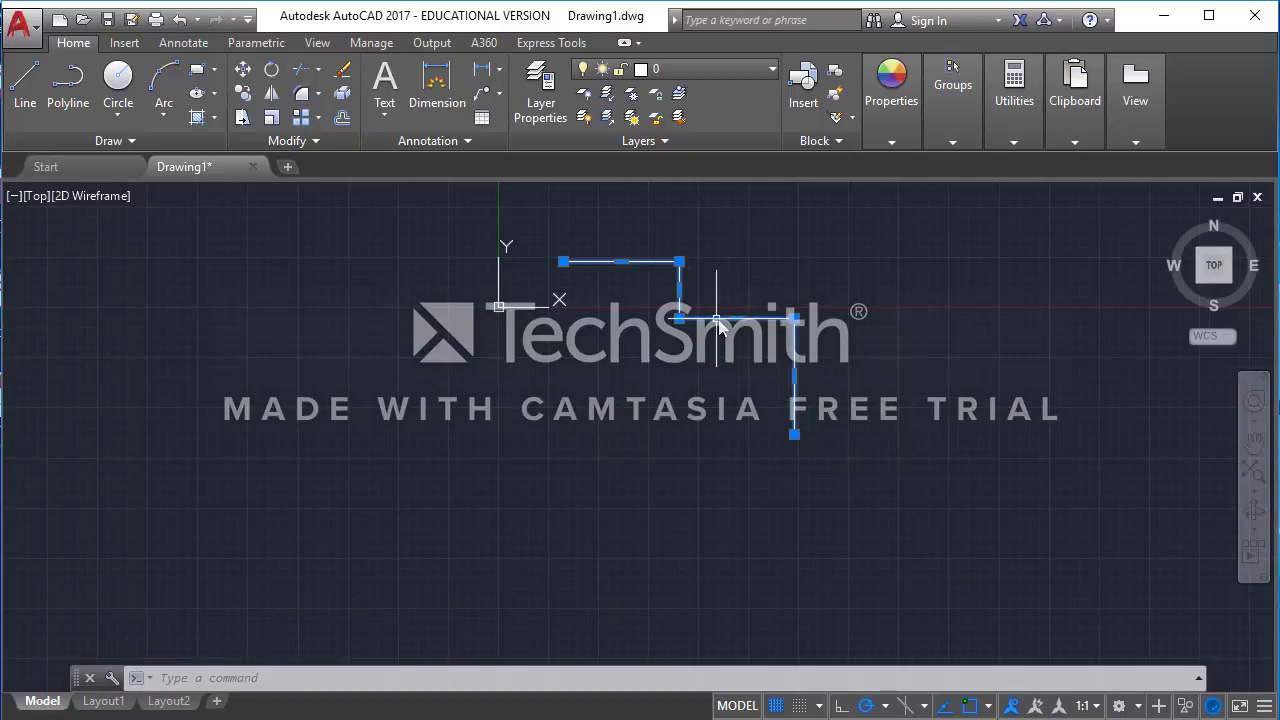
mouse_move(718, 327)
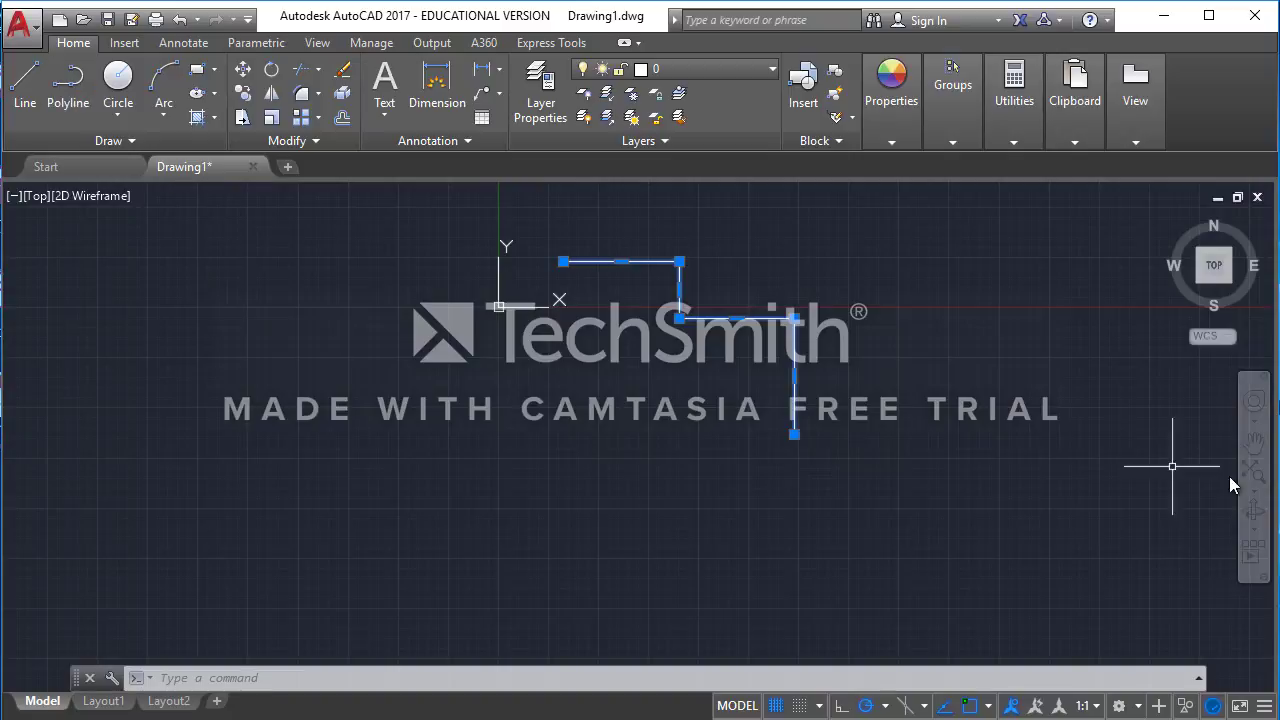
key("Escape")
left_click(880, 430)
left_click(756, 308)
key("Delete")
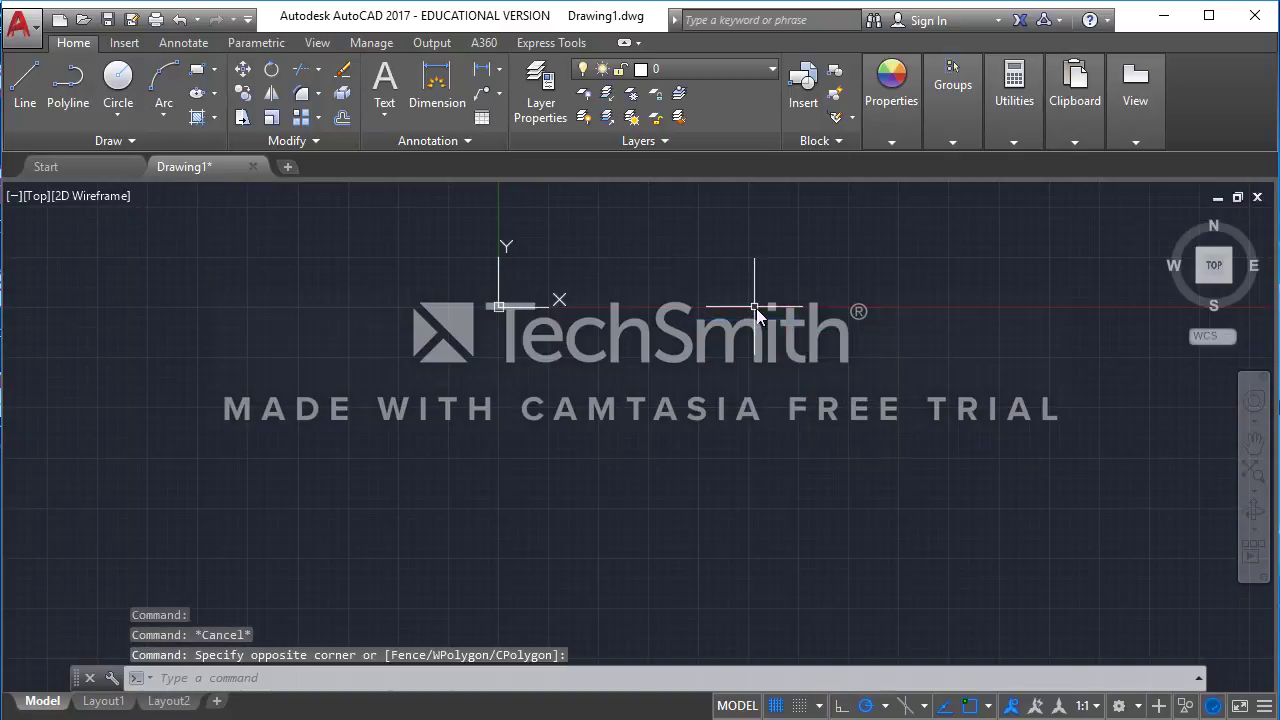
Step: Draw a circle with a 6' radius to the left of the origin
left_click(127, 85)
left_click(374, 341)
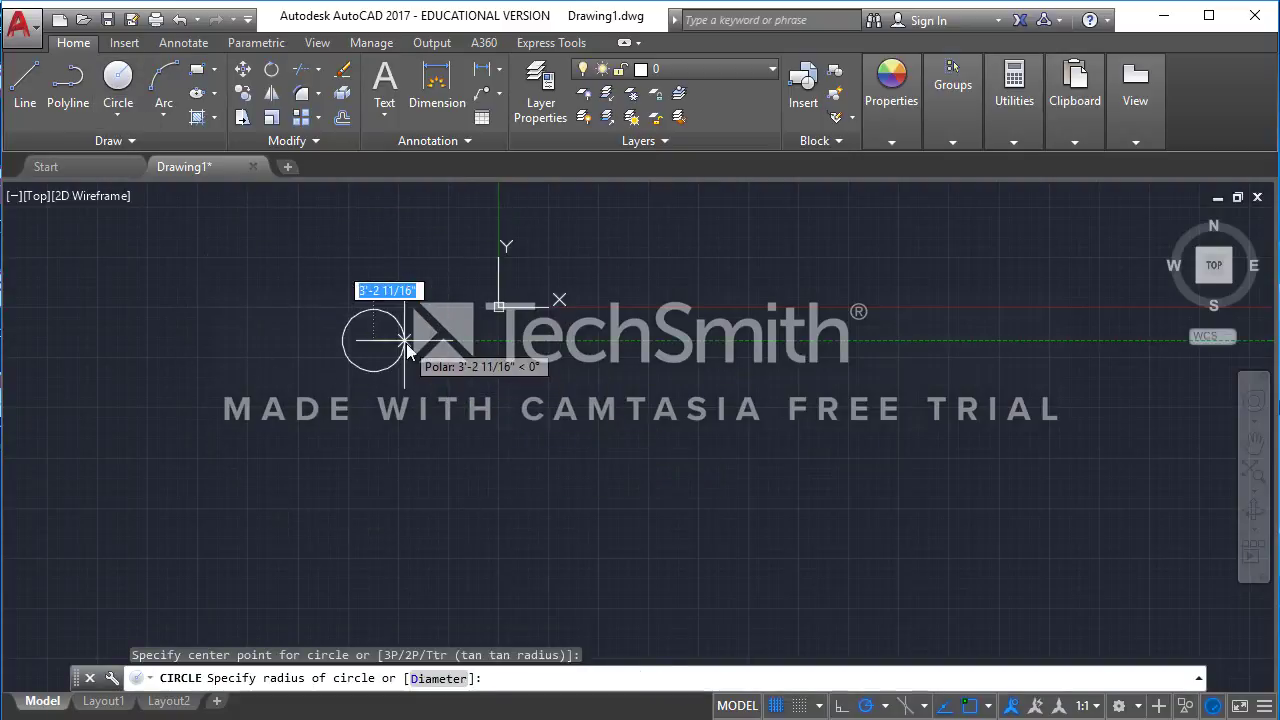
scroll(401, 352, "up", 3)
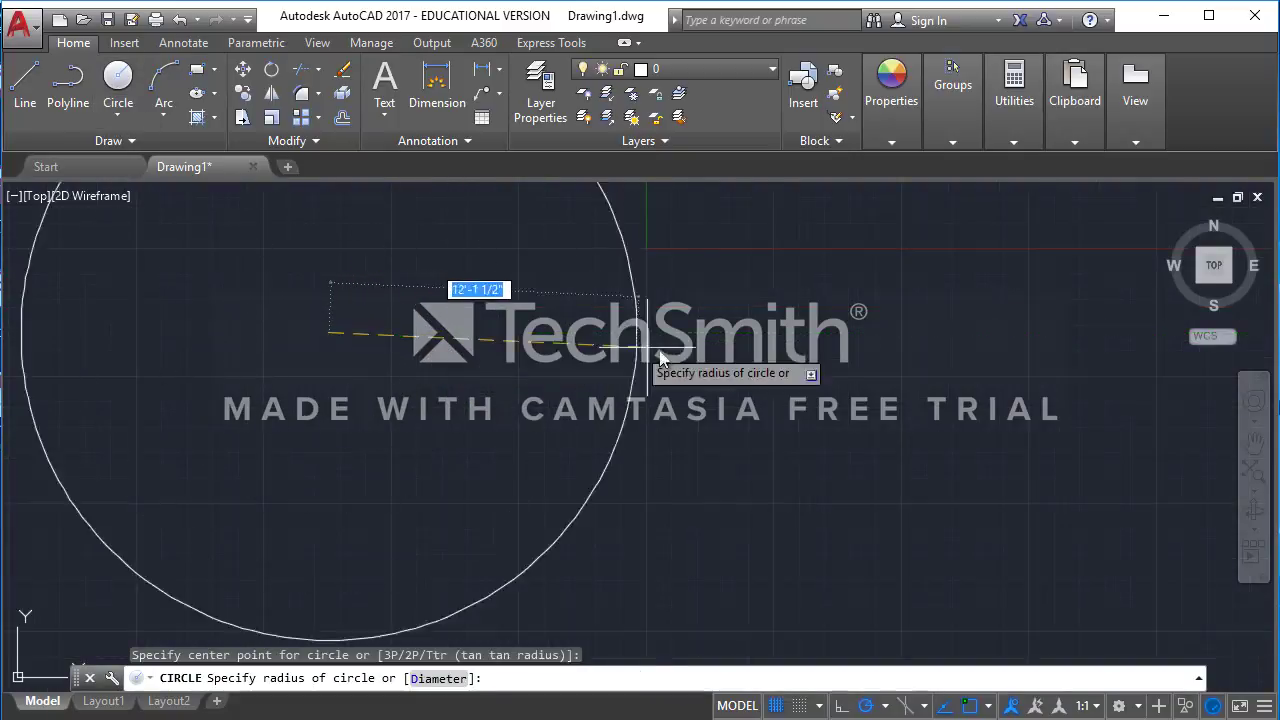
scroll(520, 365, "down", 3)
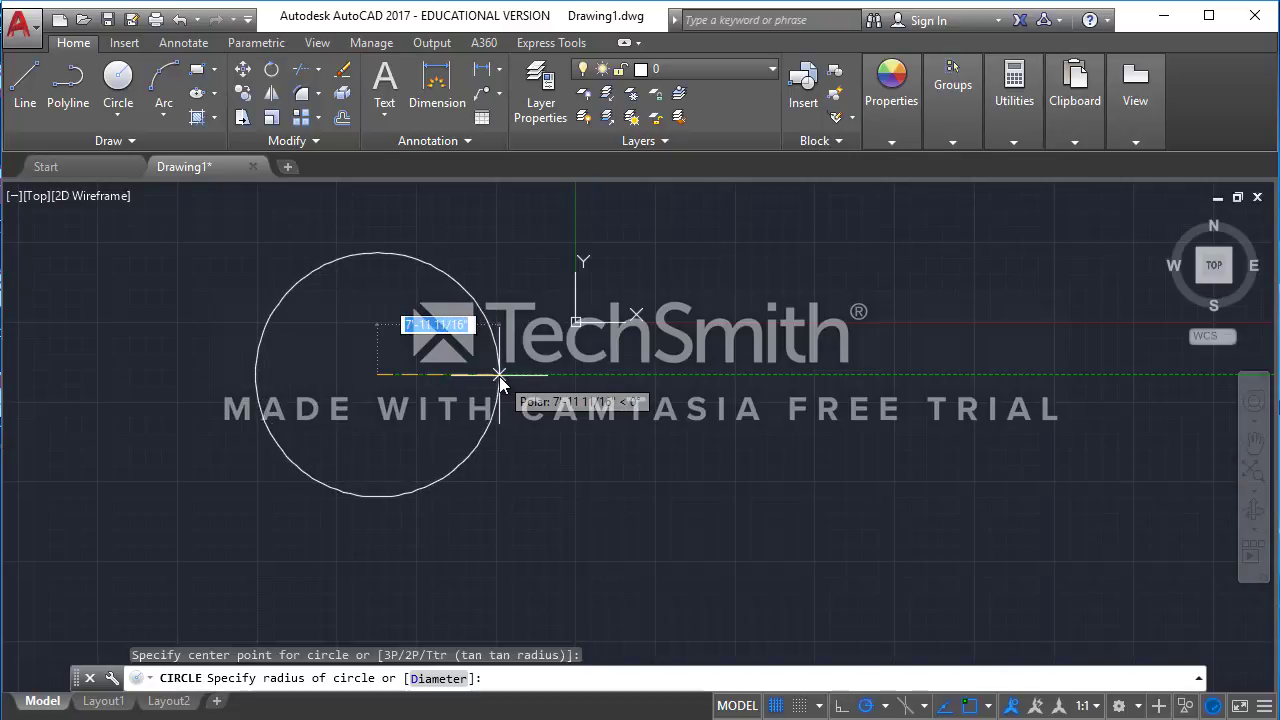
type("6'")
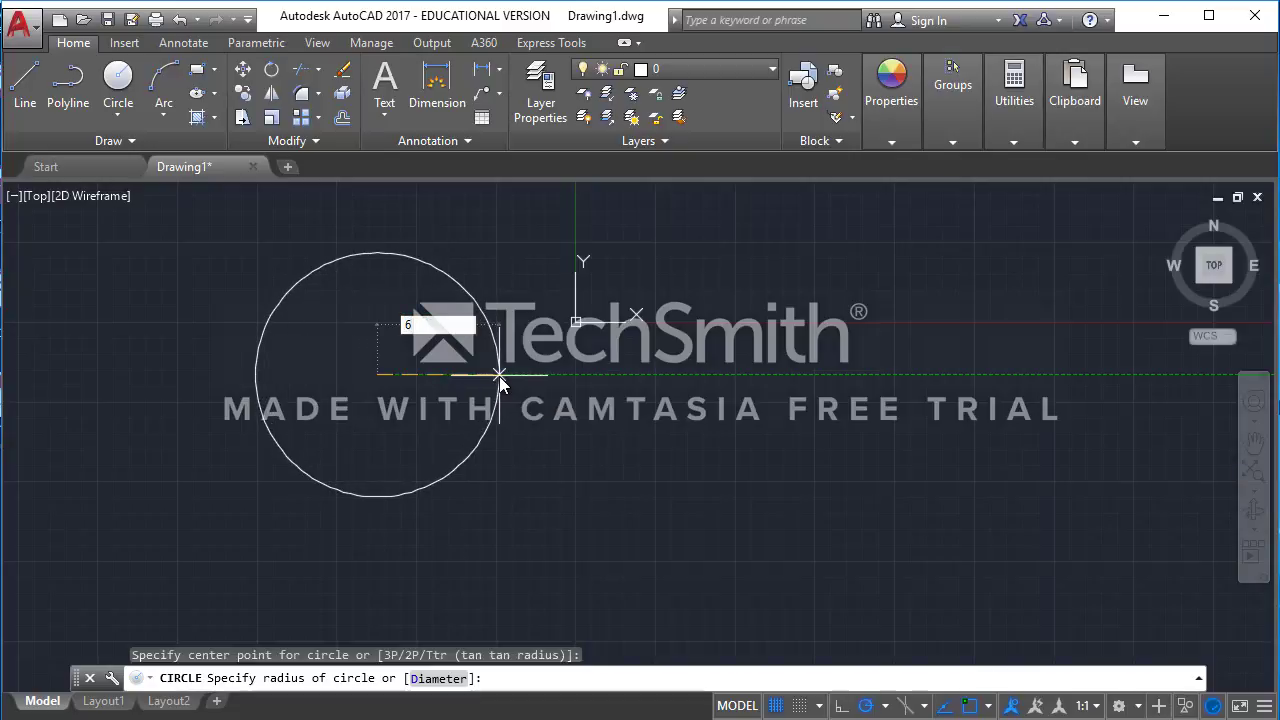
key("Return")
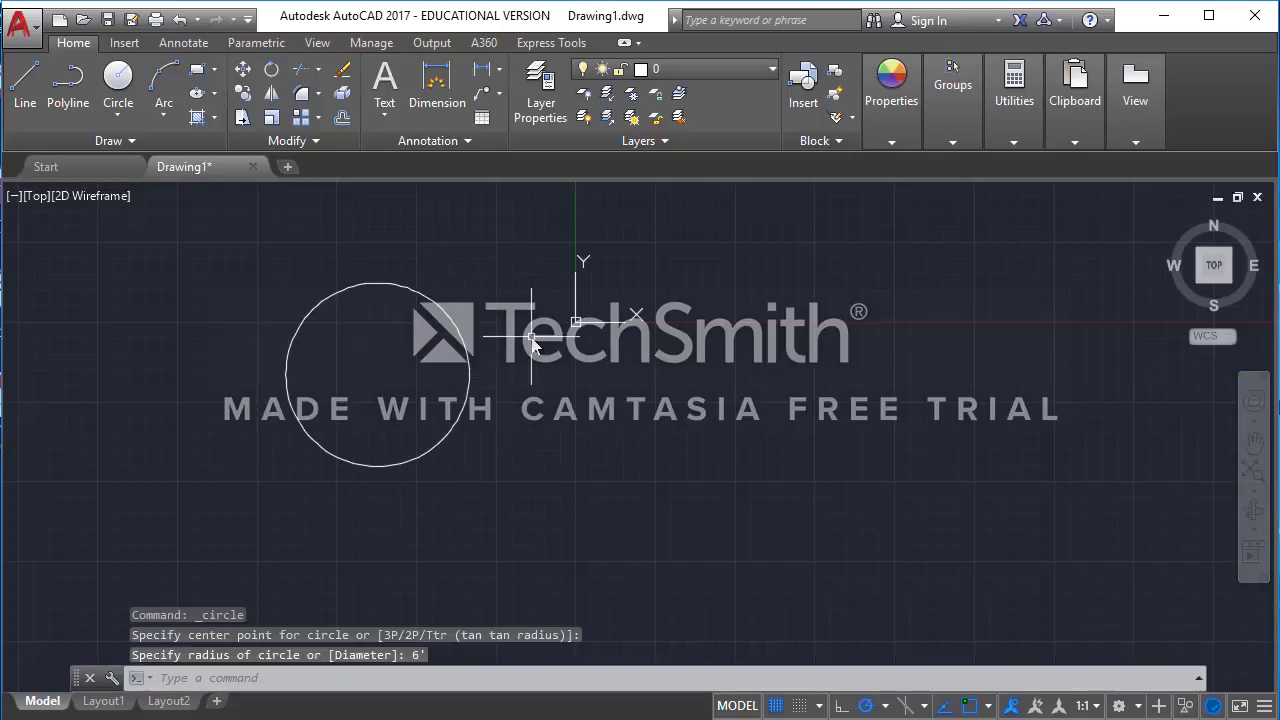
Step: View the available circle construction methods and erase the 6' radius circle
left_click(121, 123)
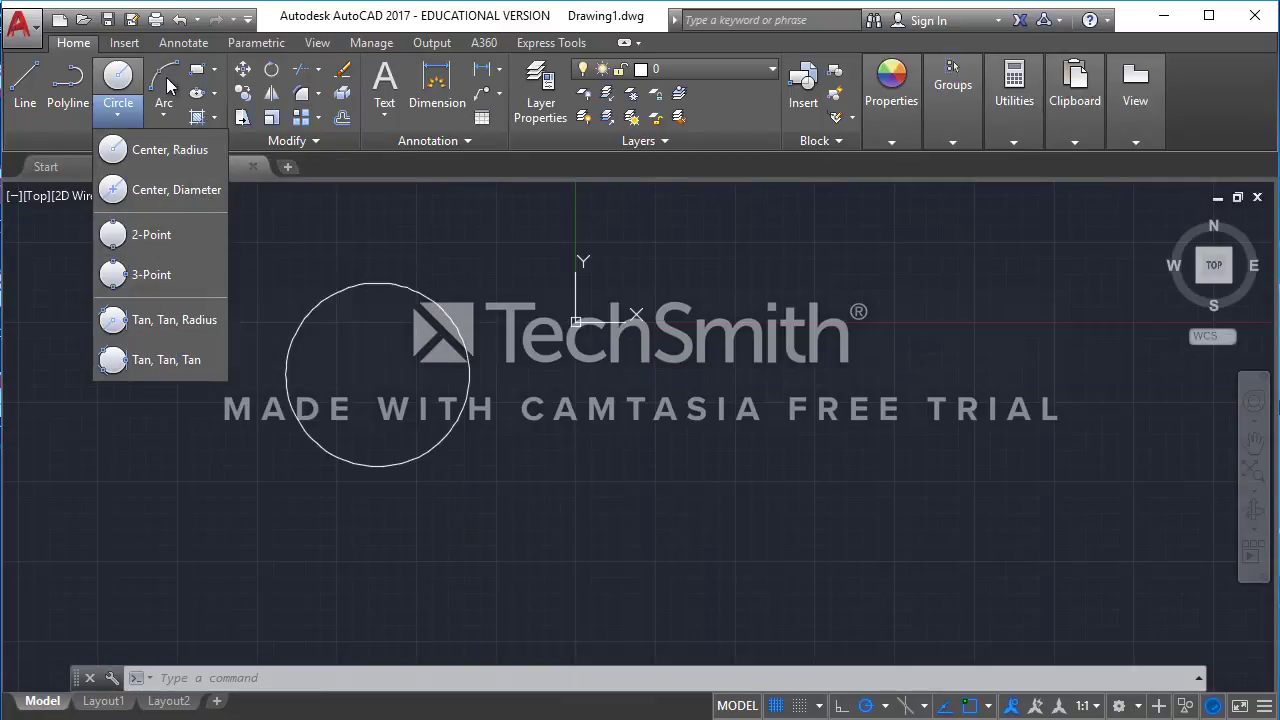
left_click(488, 478)
left_click(486, 486)
left_click(397, 366)
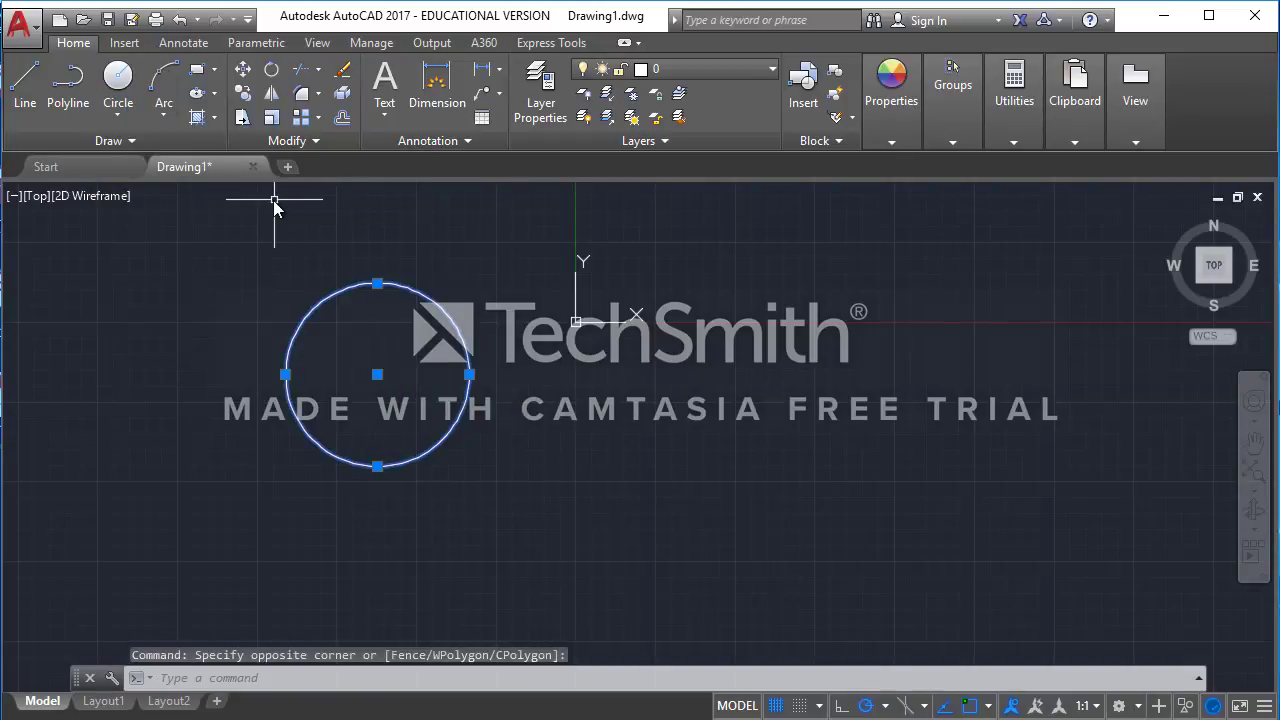
key("Delete")
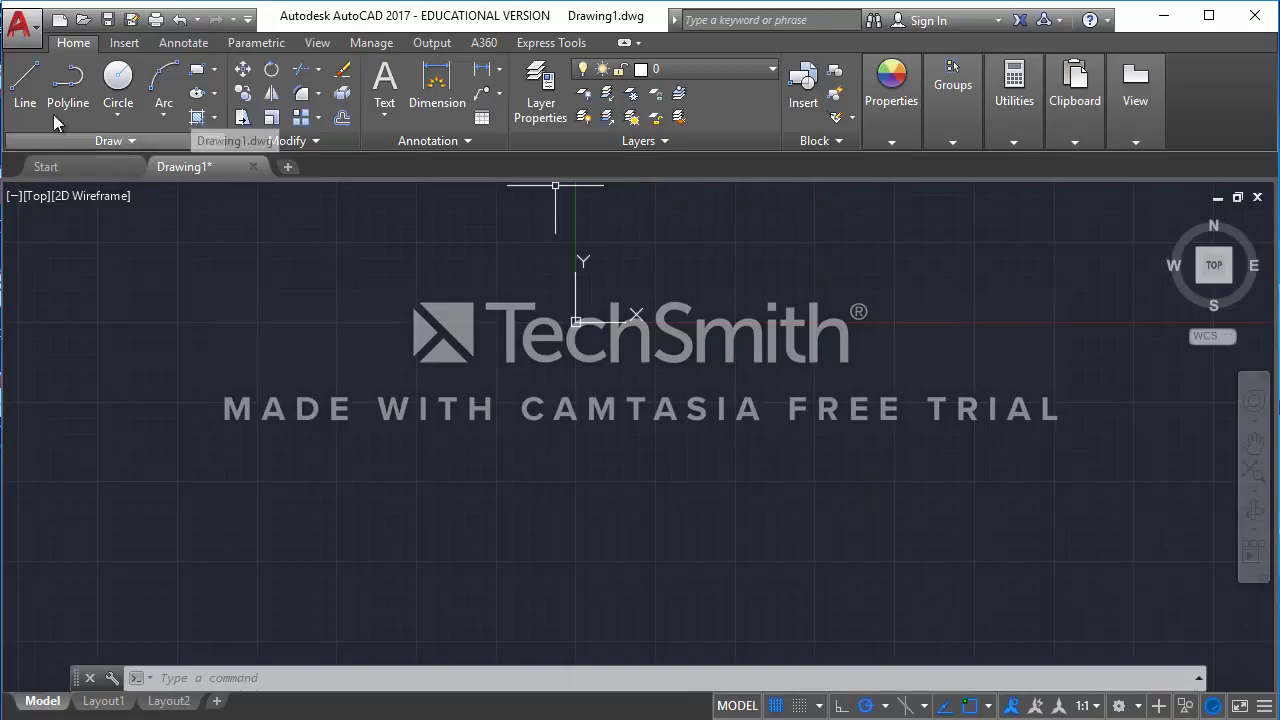
Step: Start a polyline up and left of the origin with a 12' segment to the right and a 6' segment down
left_click(68, 82)
middle_click_drag(438, 343, 399, 404)
scroll(424, 342, "up", 2)
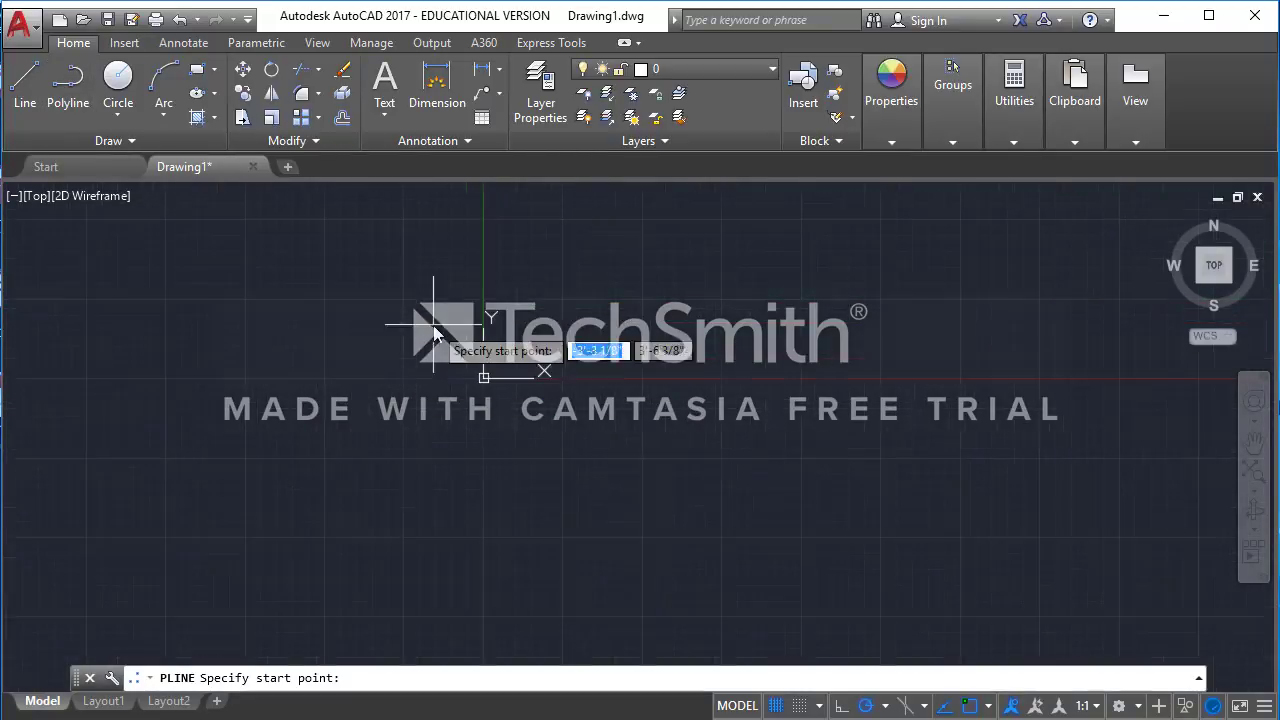
left_click(333, 258)
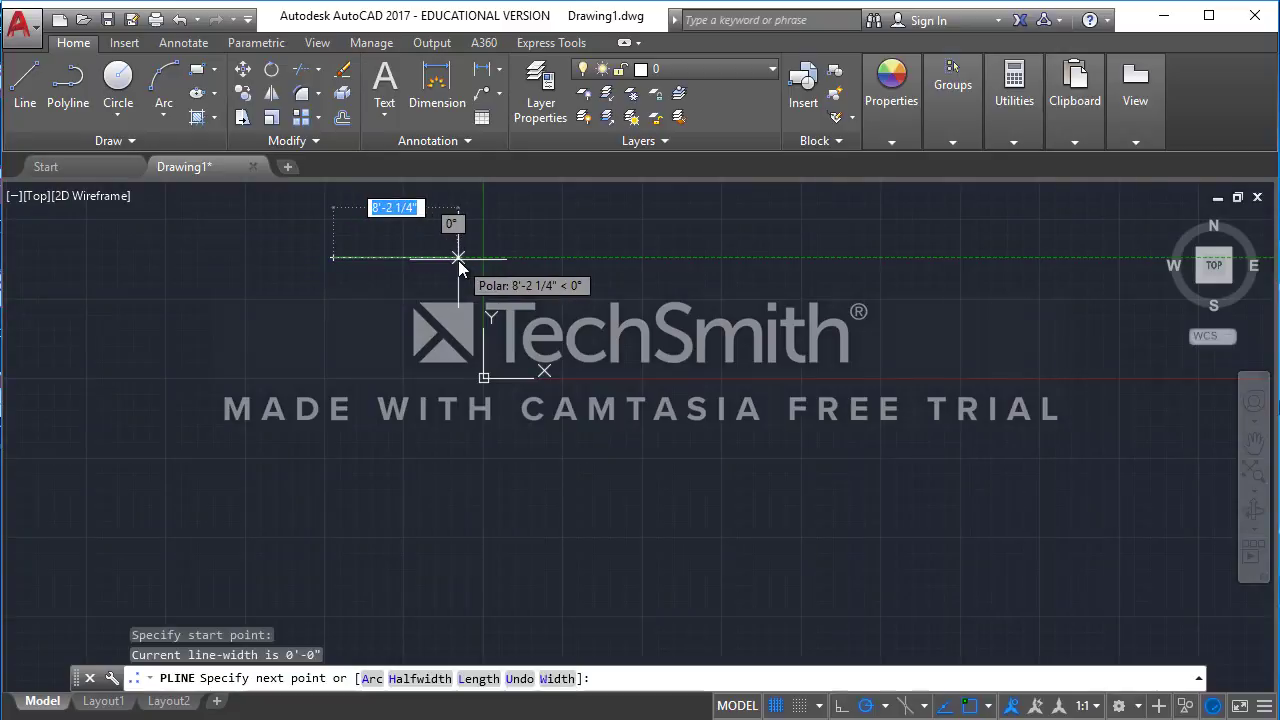
type("12")
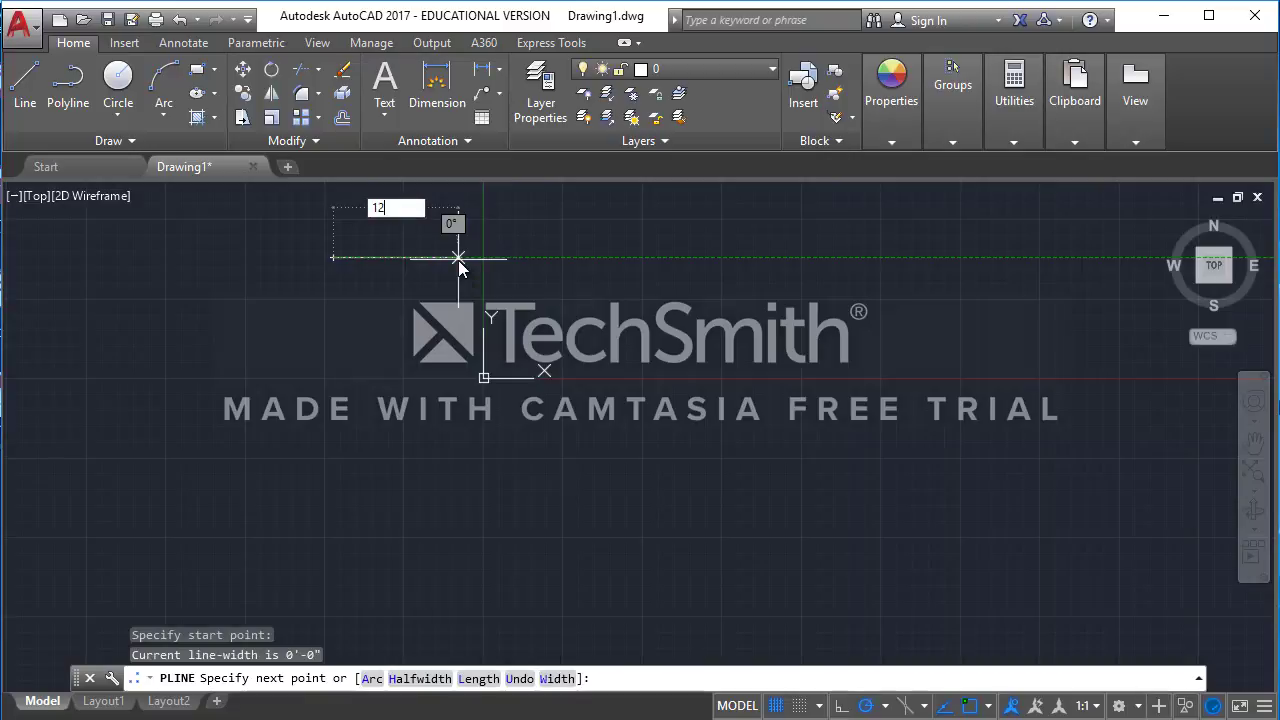
key("Return")
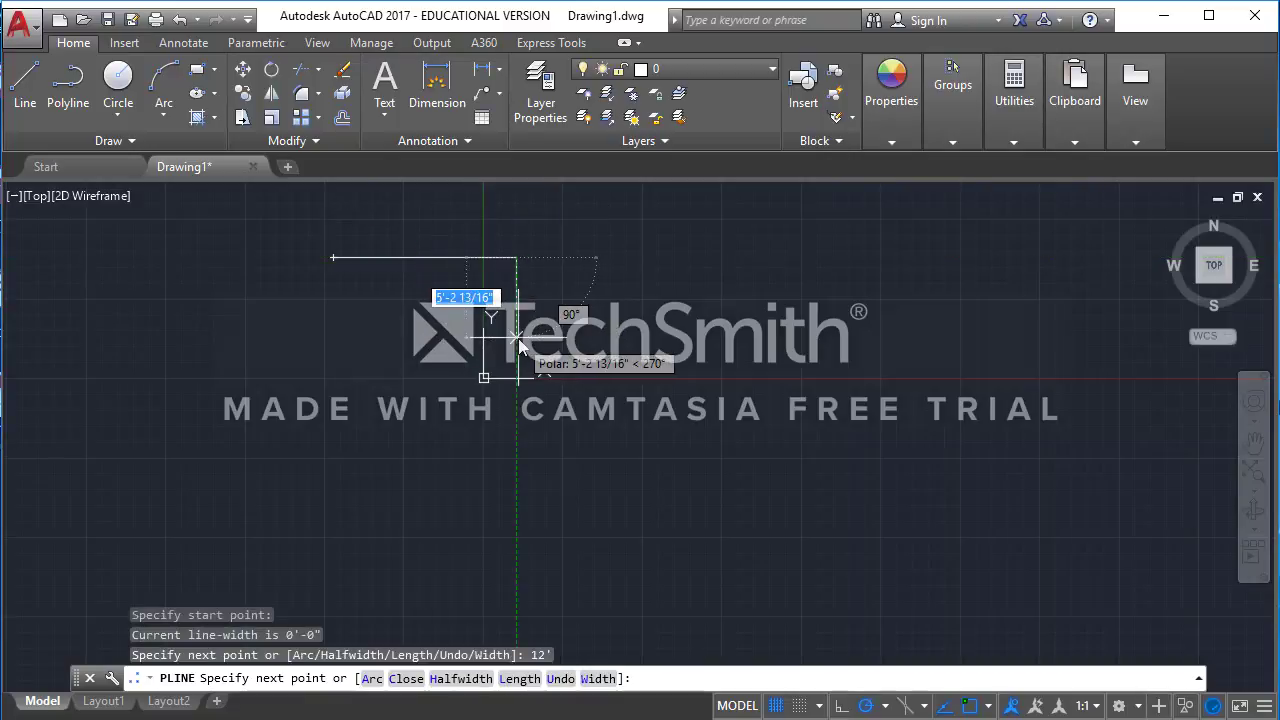
type("6")
key("Return")
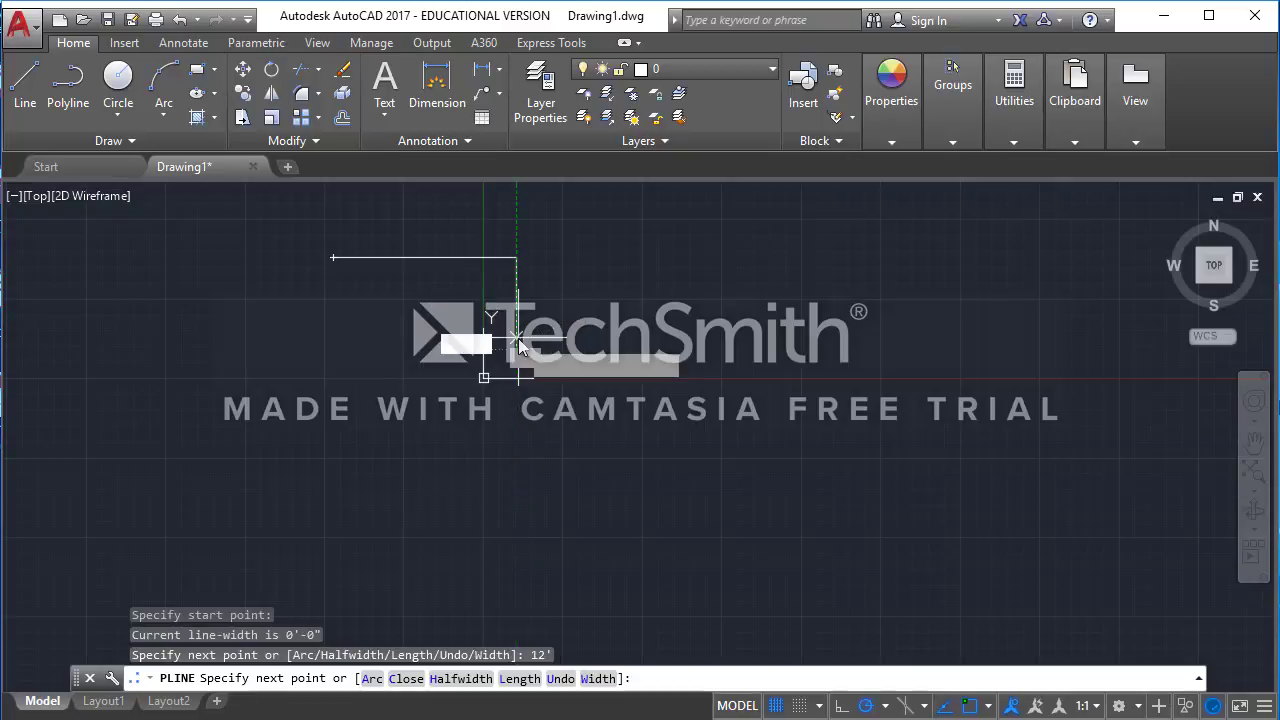
Step: Extend the outline polyline 12' to the right and 12' straight down
type("1")
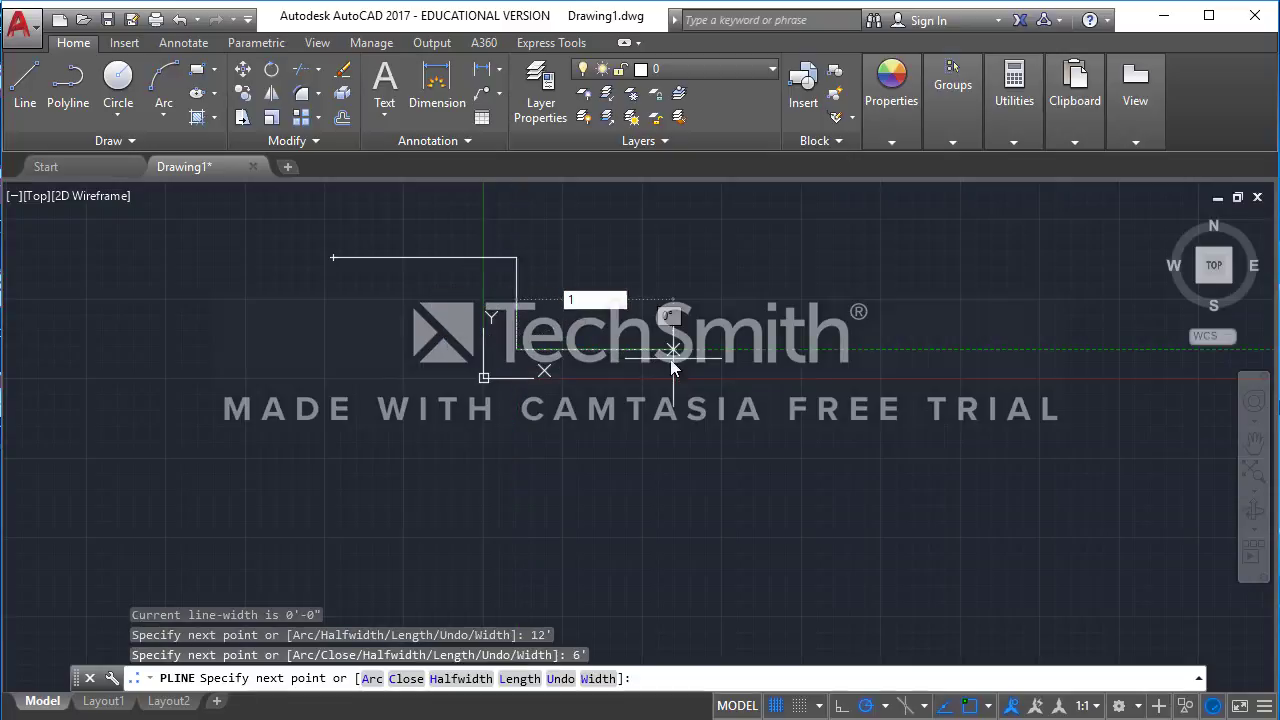
type("2'")
key("Return")
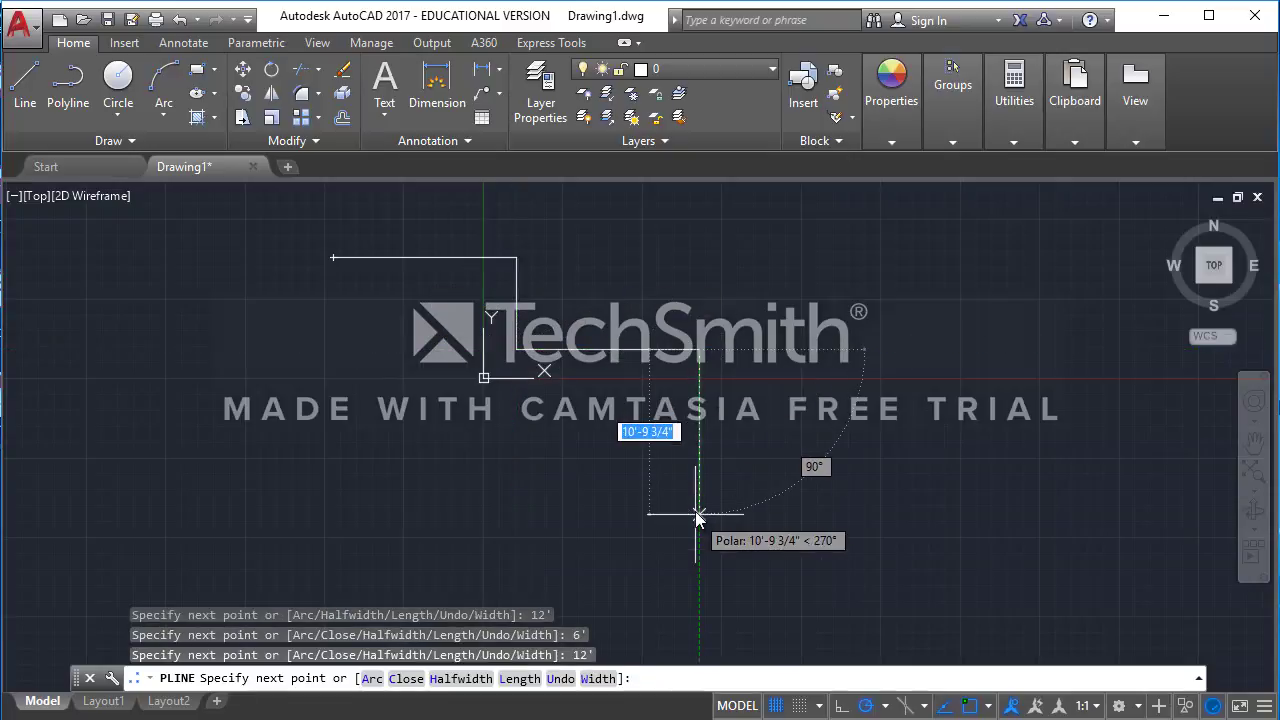
type("12")
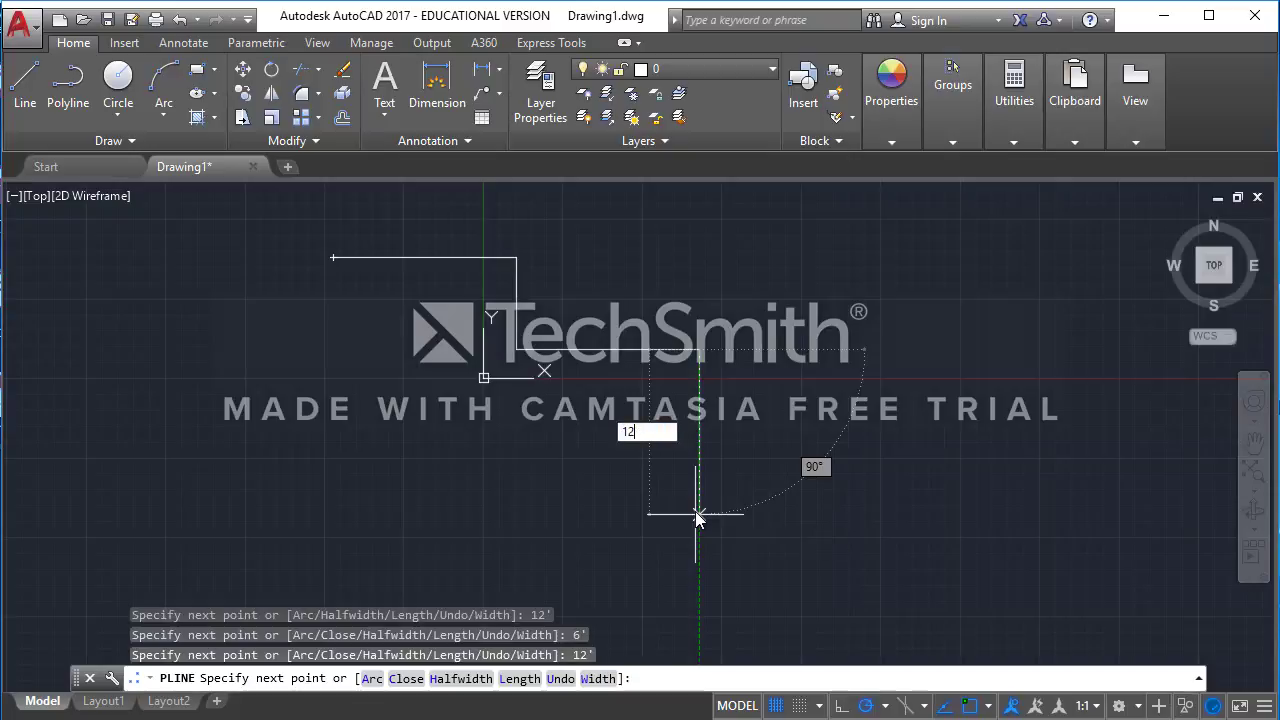
type("2'")
key("Return")
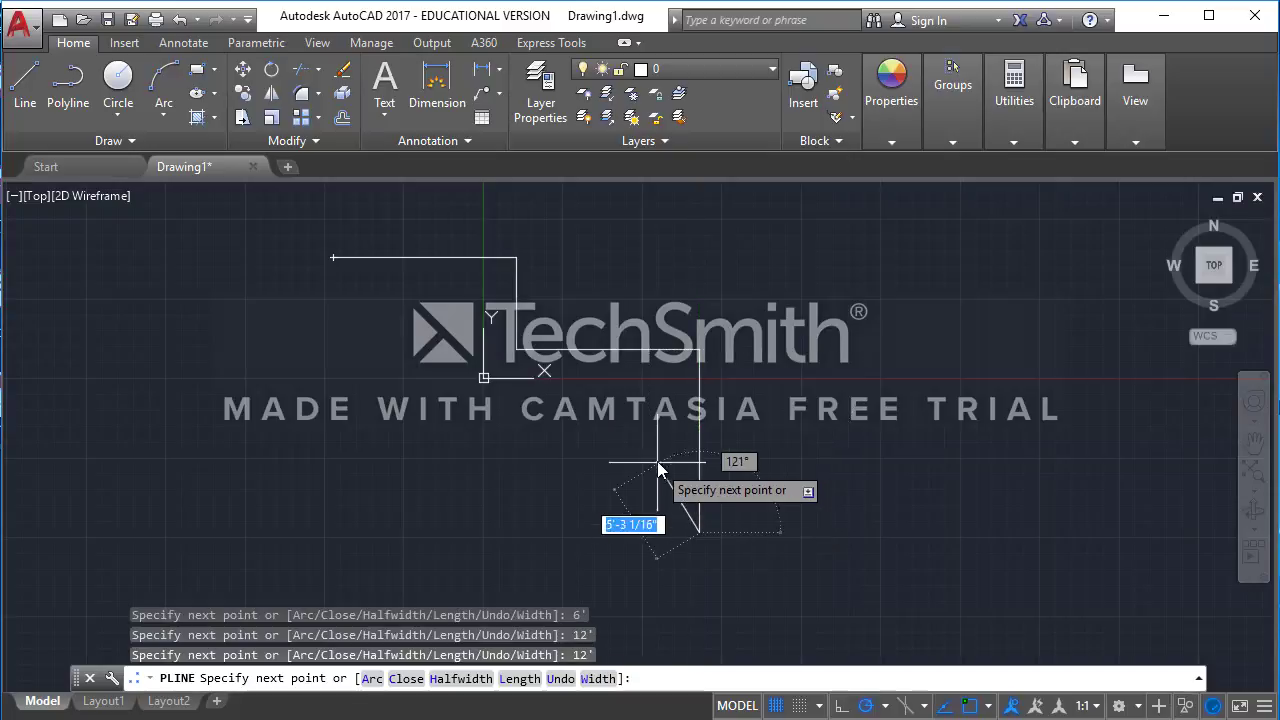
Step: Add the outline's lower stepped side with segments of 12' to the left, 6' down and 12' to the left
scroll(658, 370, "down", 2)
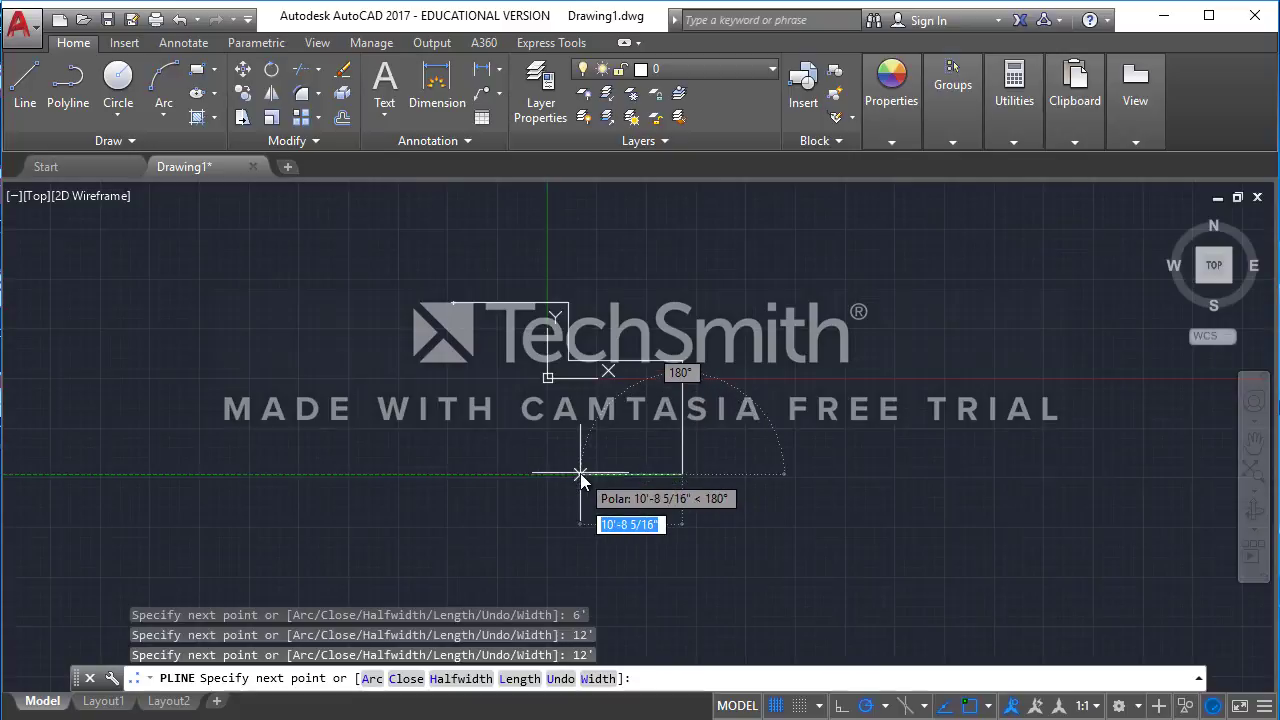
type("12'")
key("Return")
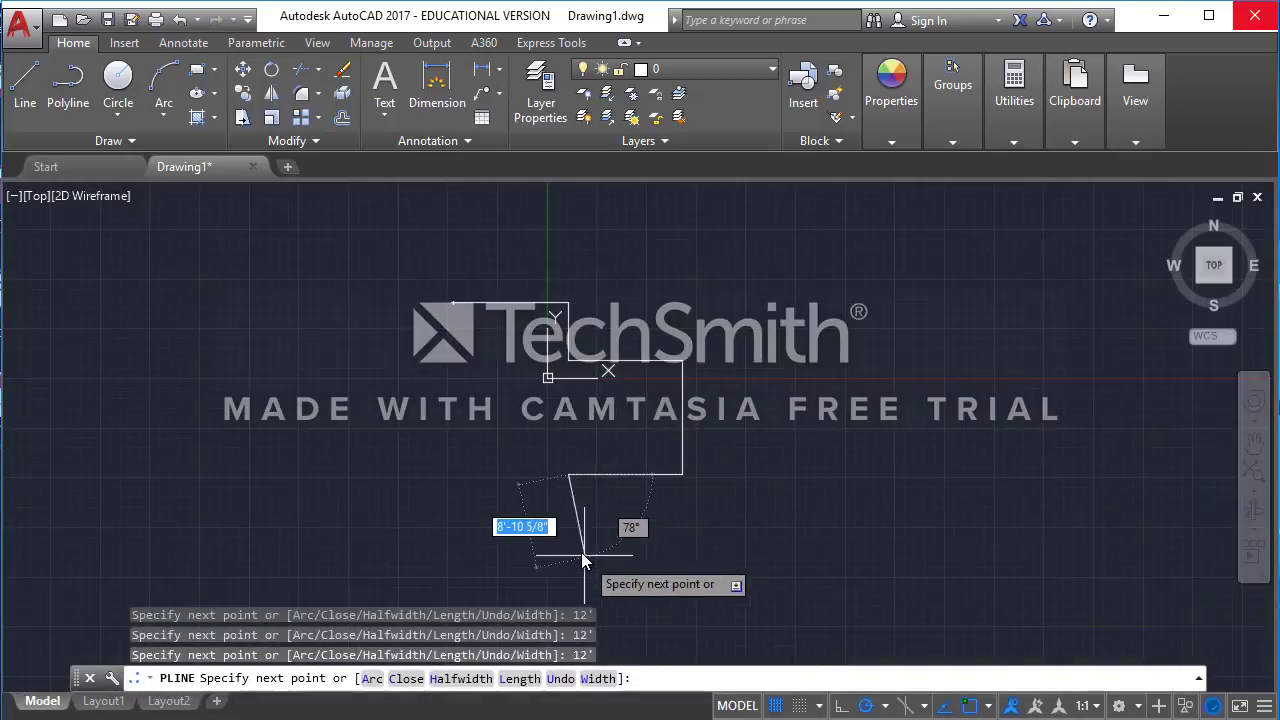
type("6'")
key("Return")
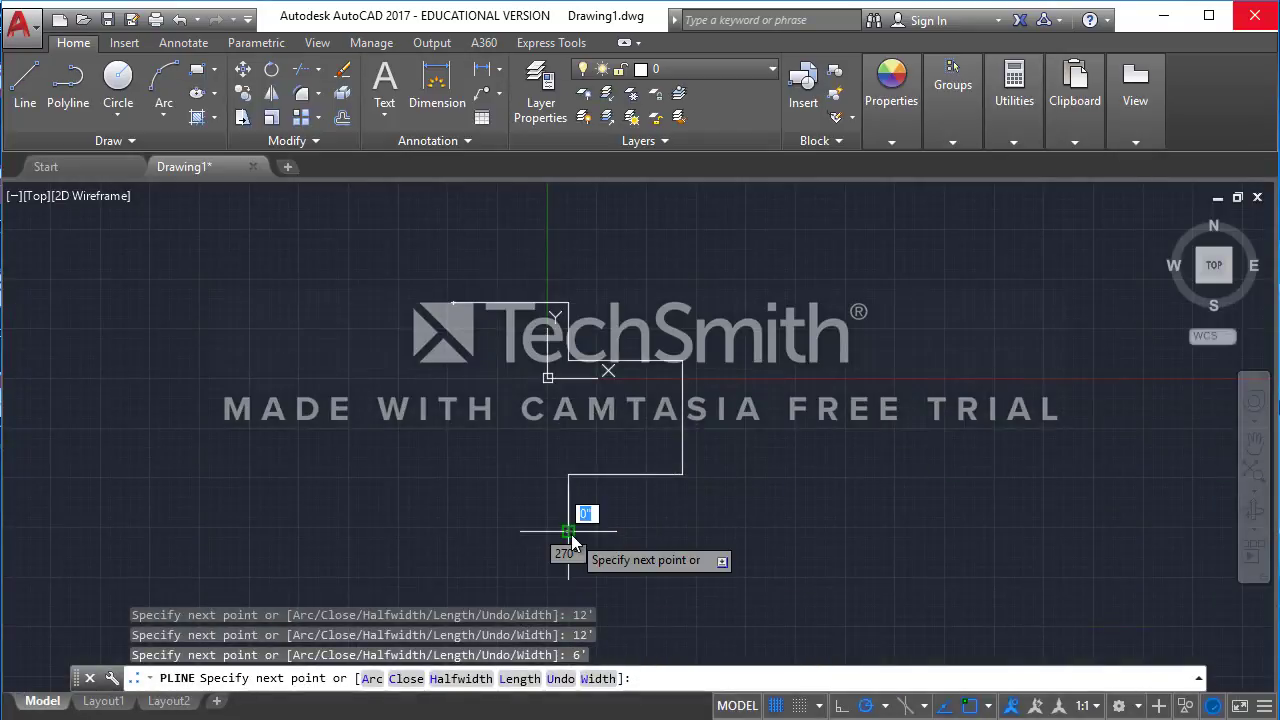
type("12'")
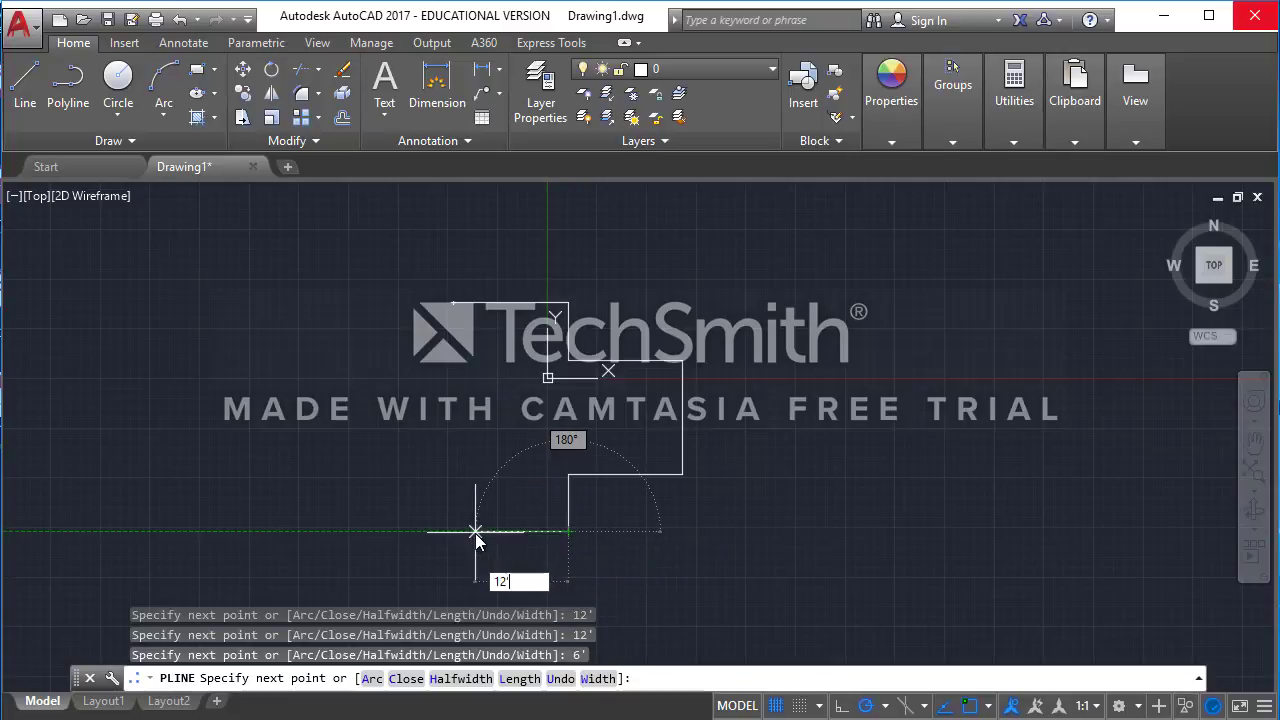
key("Return")
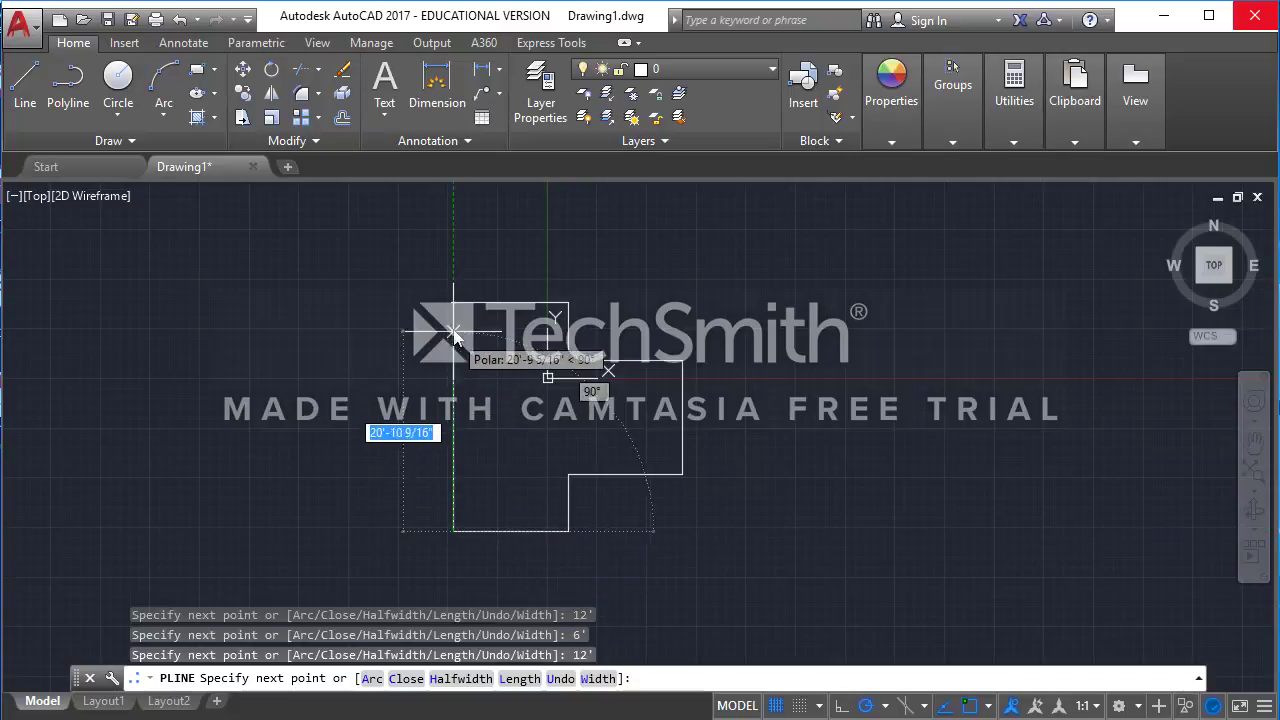
Step: Close the stepped outline with a vertical segment snapped to the polyline's starting endpoint, and end the polyline
scroll(456, 313, "up", 3)
scroll(435, 300, "down", 1)
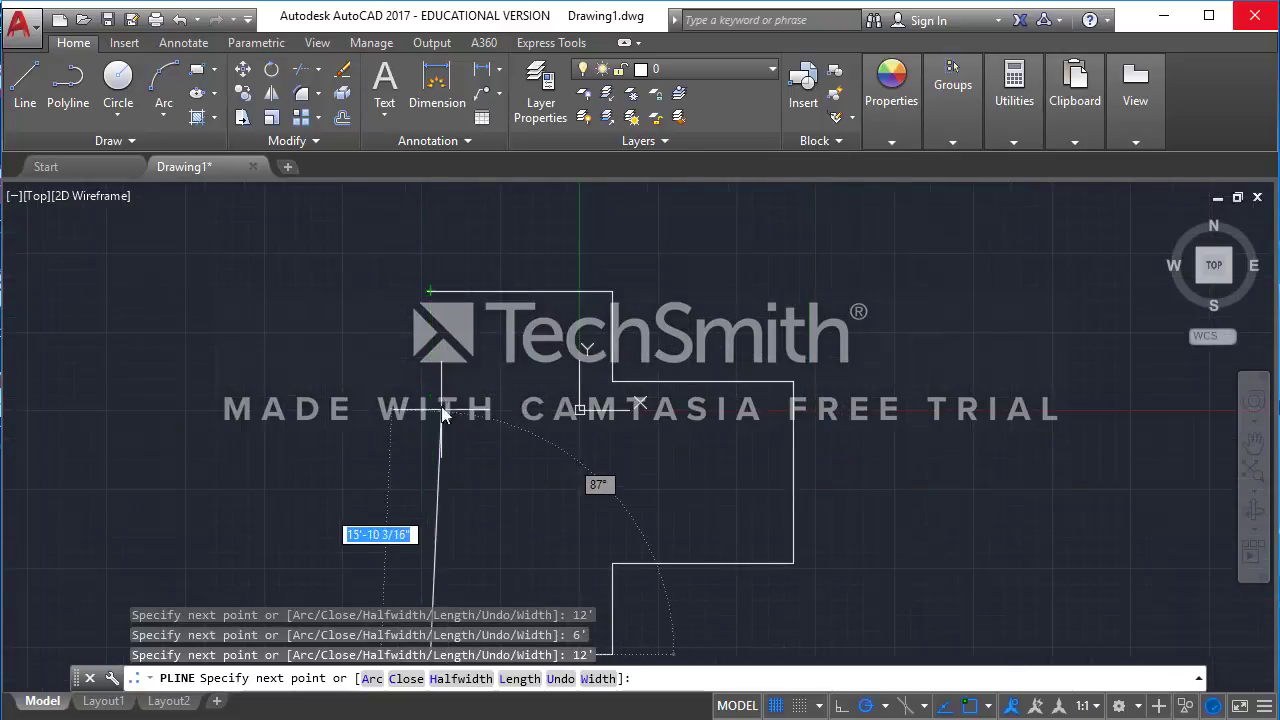
scroll(443, 343, "up", 4)
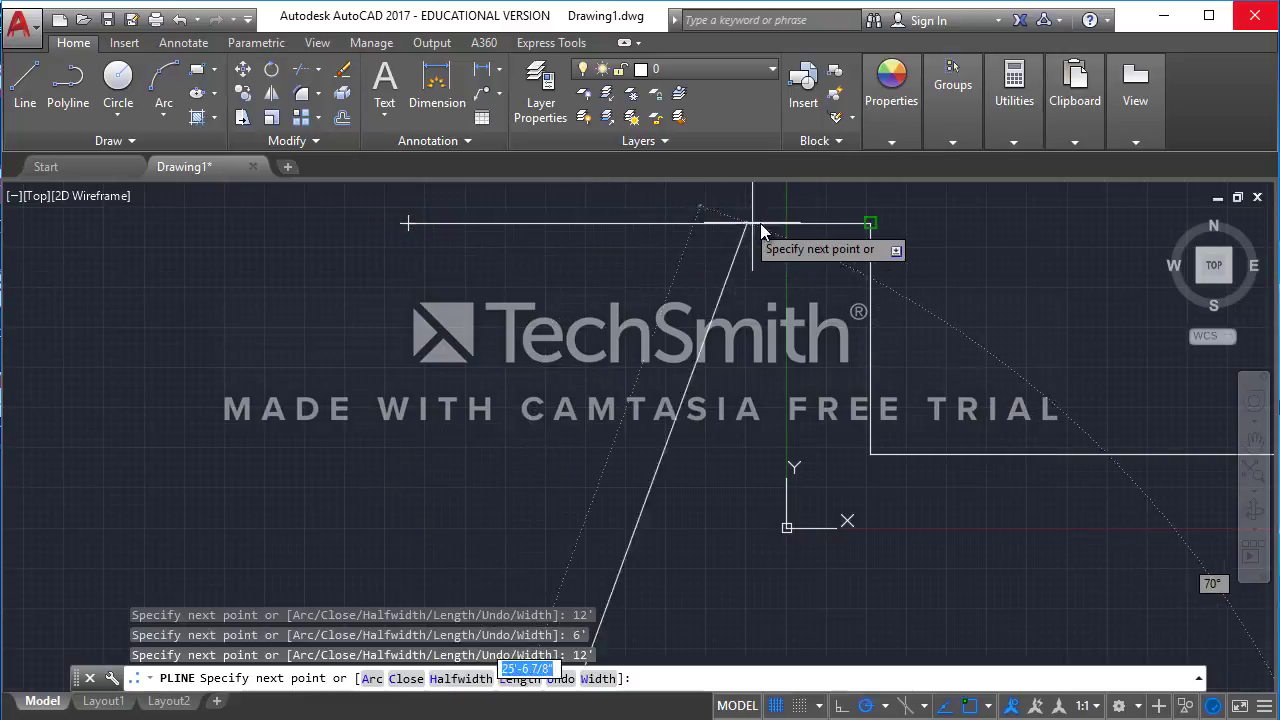
left_click(868, 222)
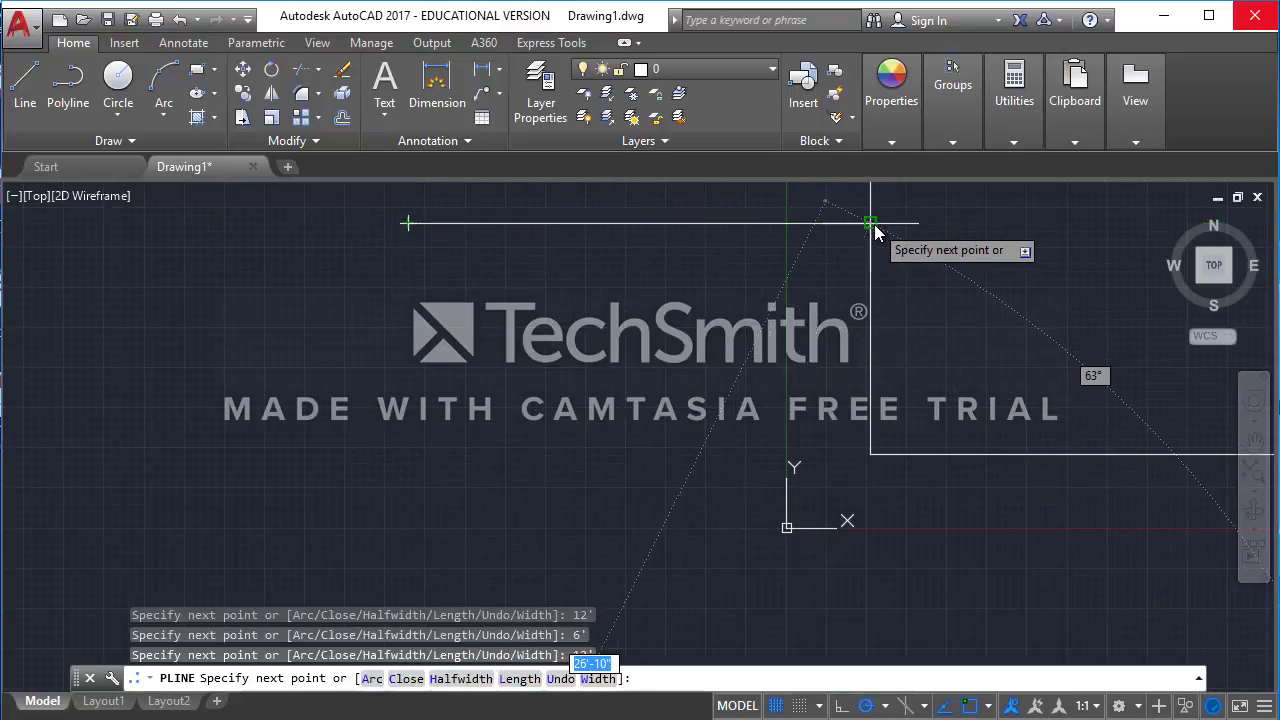
scroll(297, 208, "down", 4)
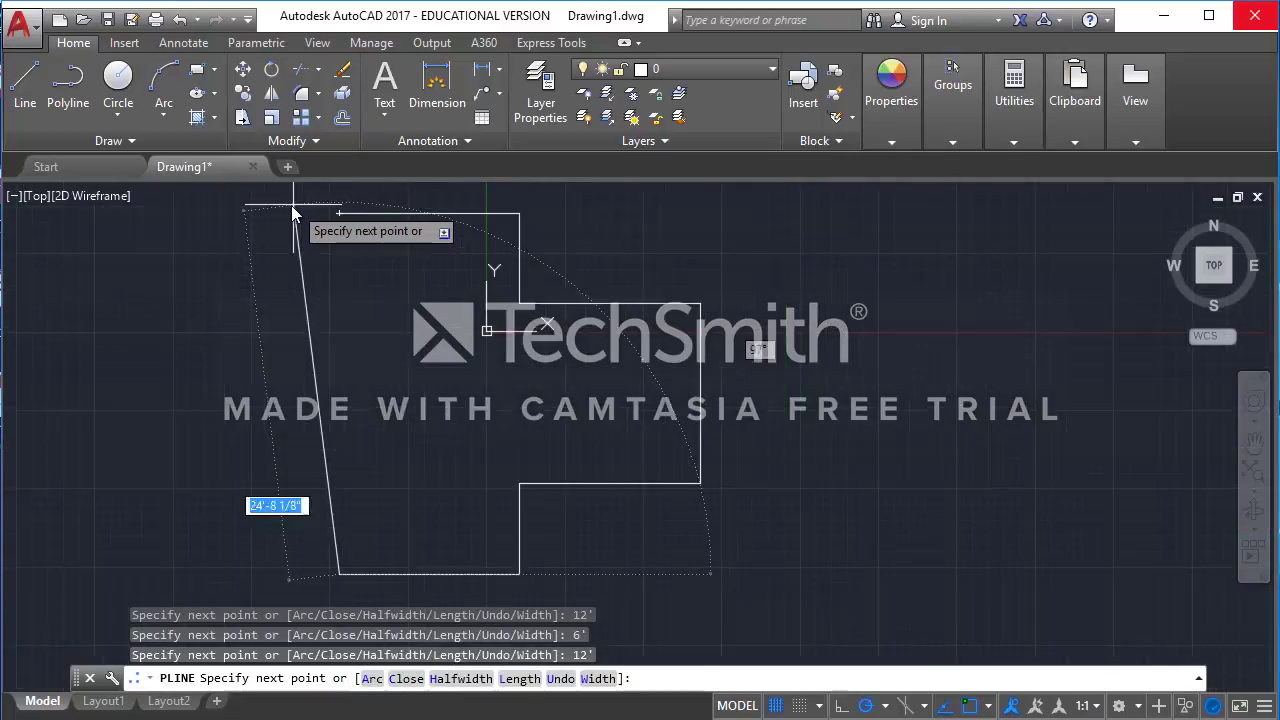
scroll(516, 312, "up", 2)
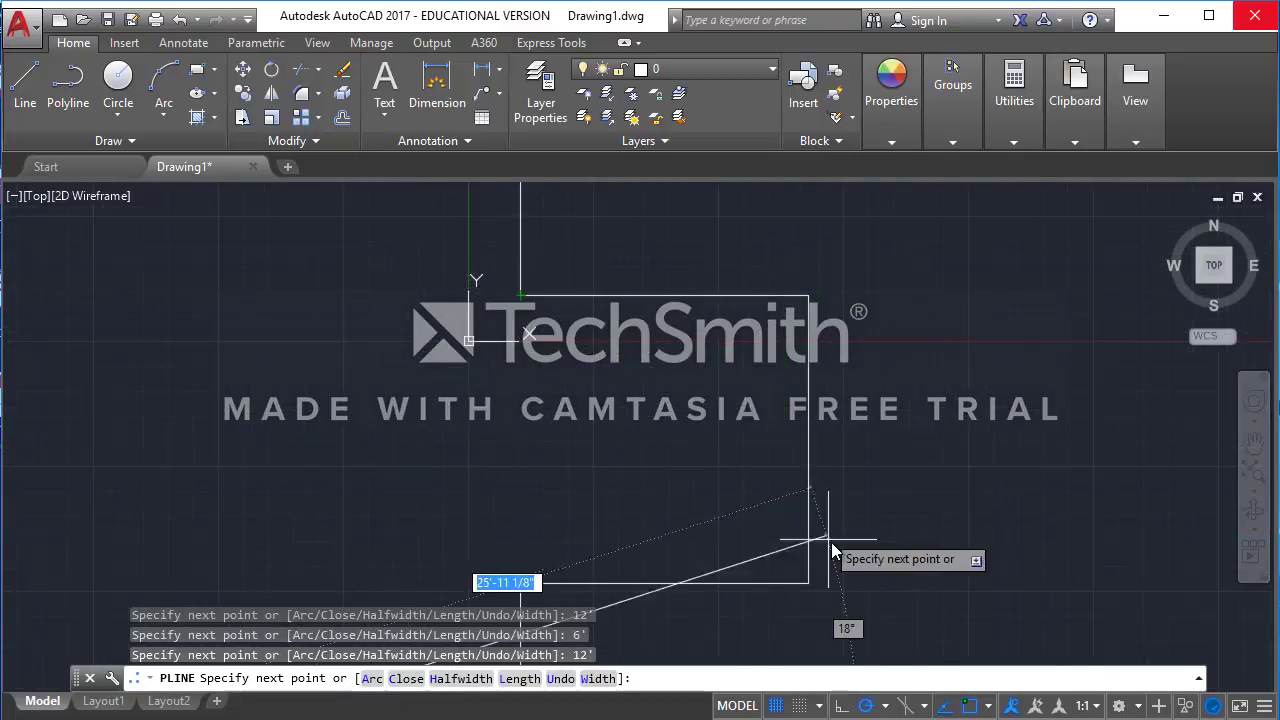
scroll(790, 530, "down", 2)
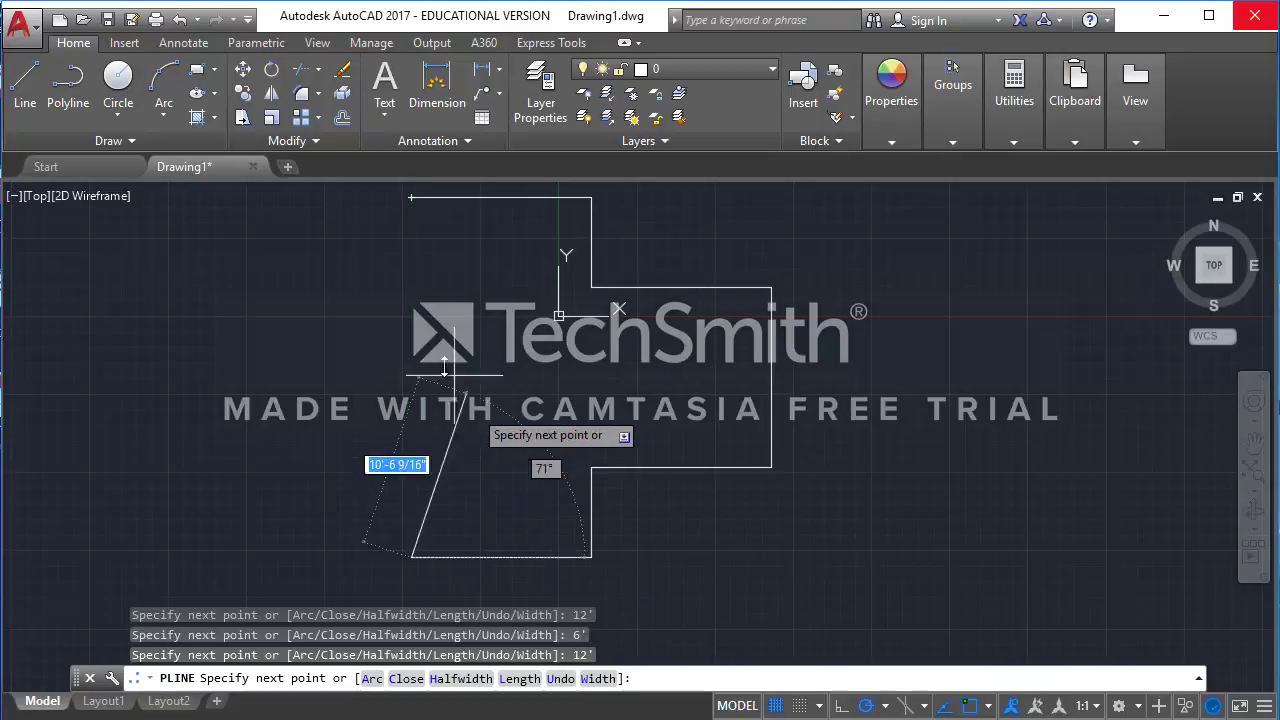
middle_click_drag(430, 288, 424, 323)
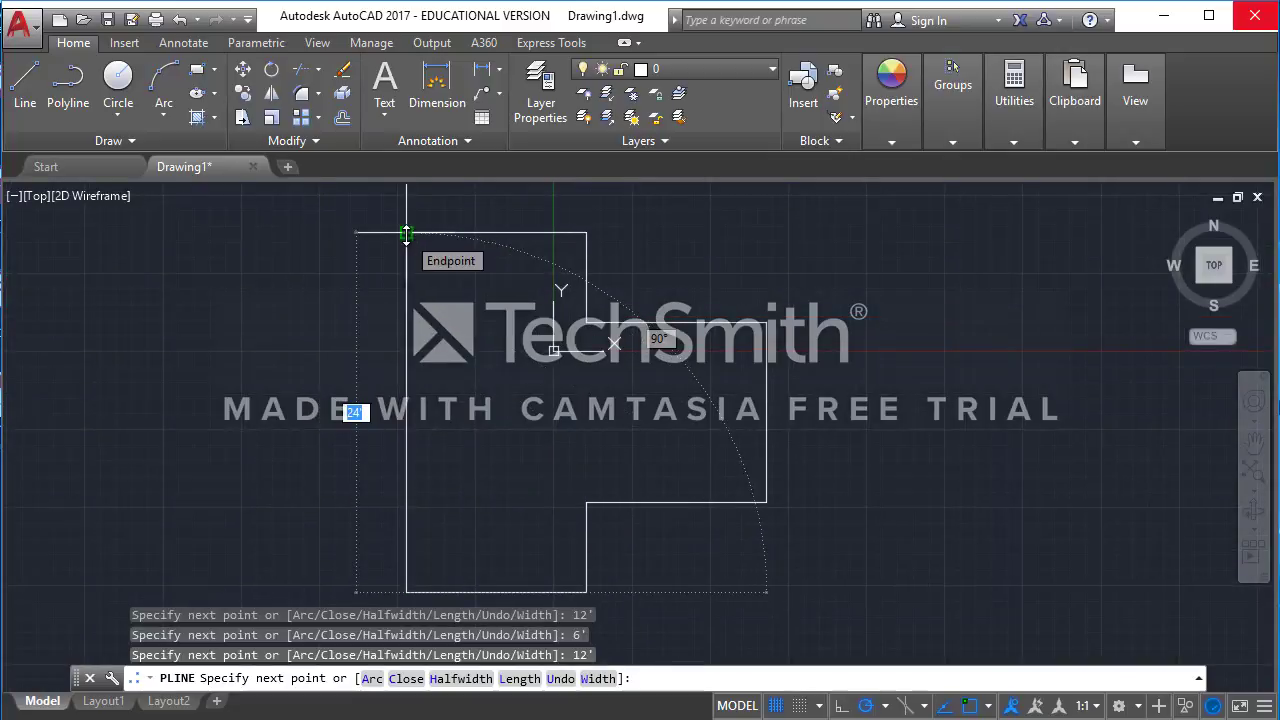
left_click(406, 234)
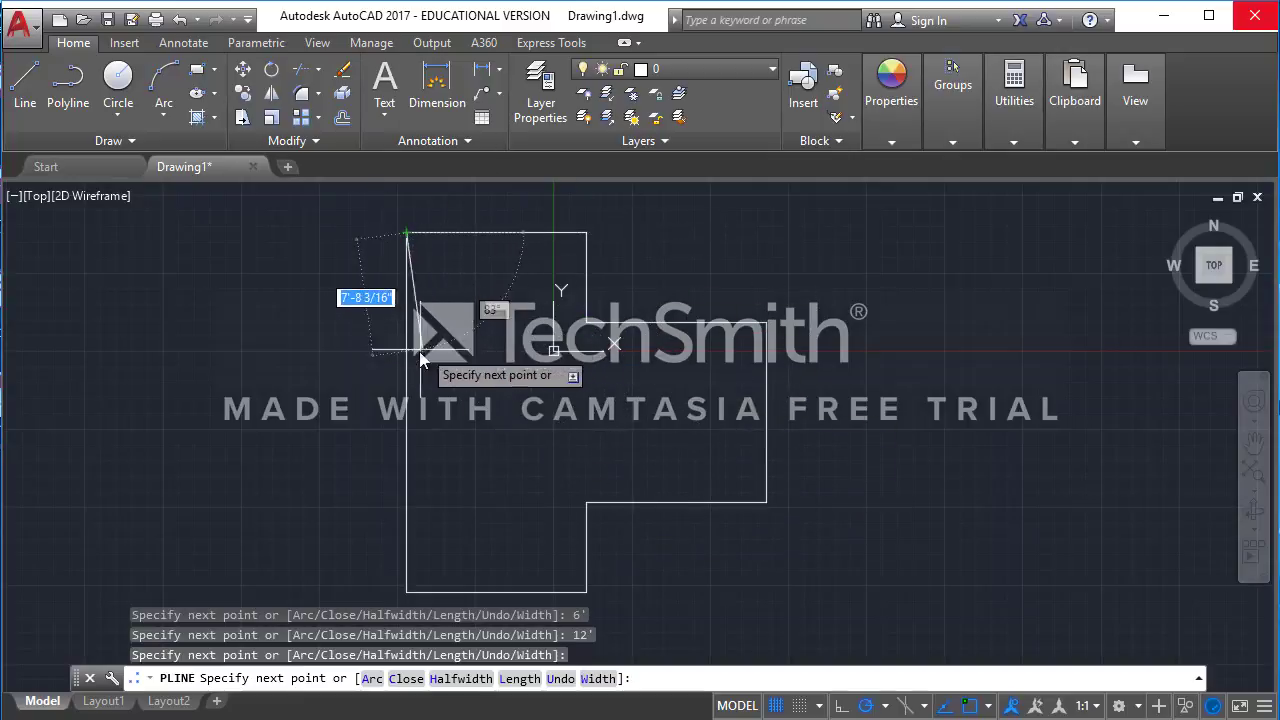
key("Escape")
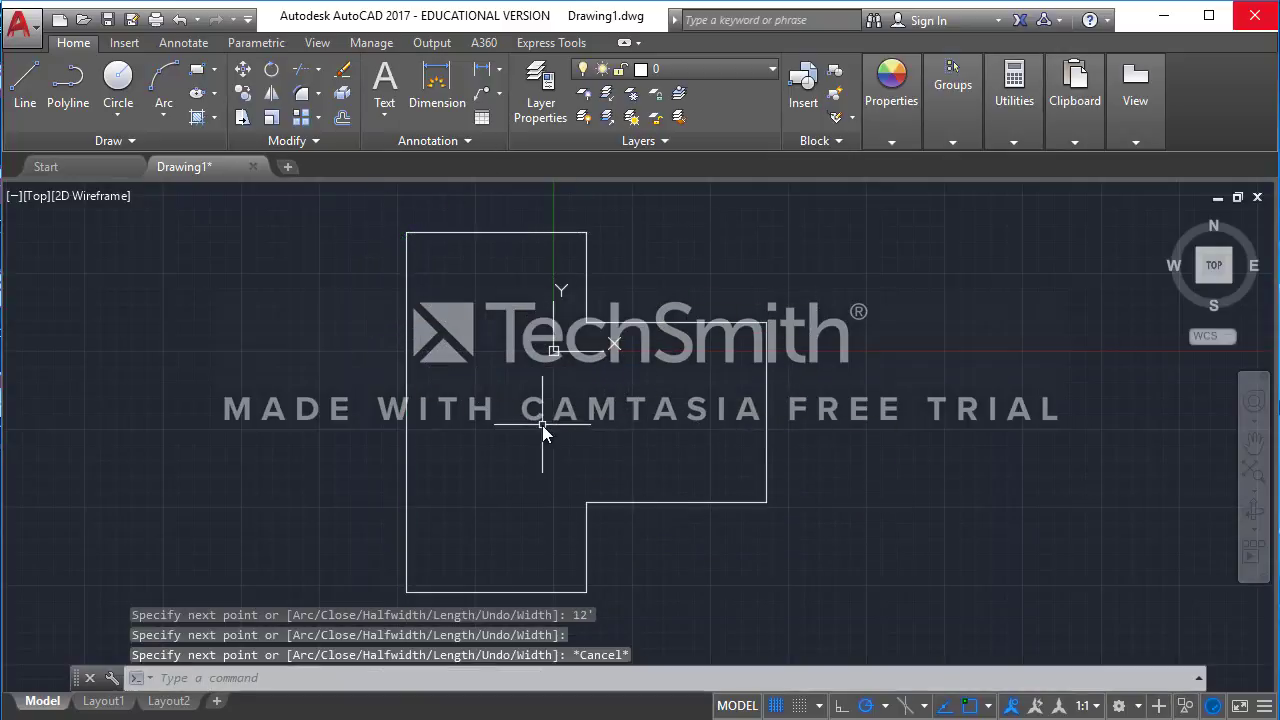
Step: Select the closed outline to check whether it is one object, and clear the selection
left_click(405, 292)
scroll(280, 290, "down", 4)
scroll(382, 285, "up", 4)
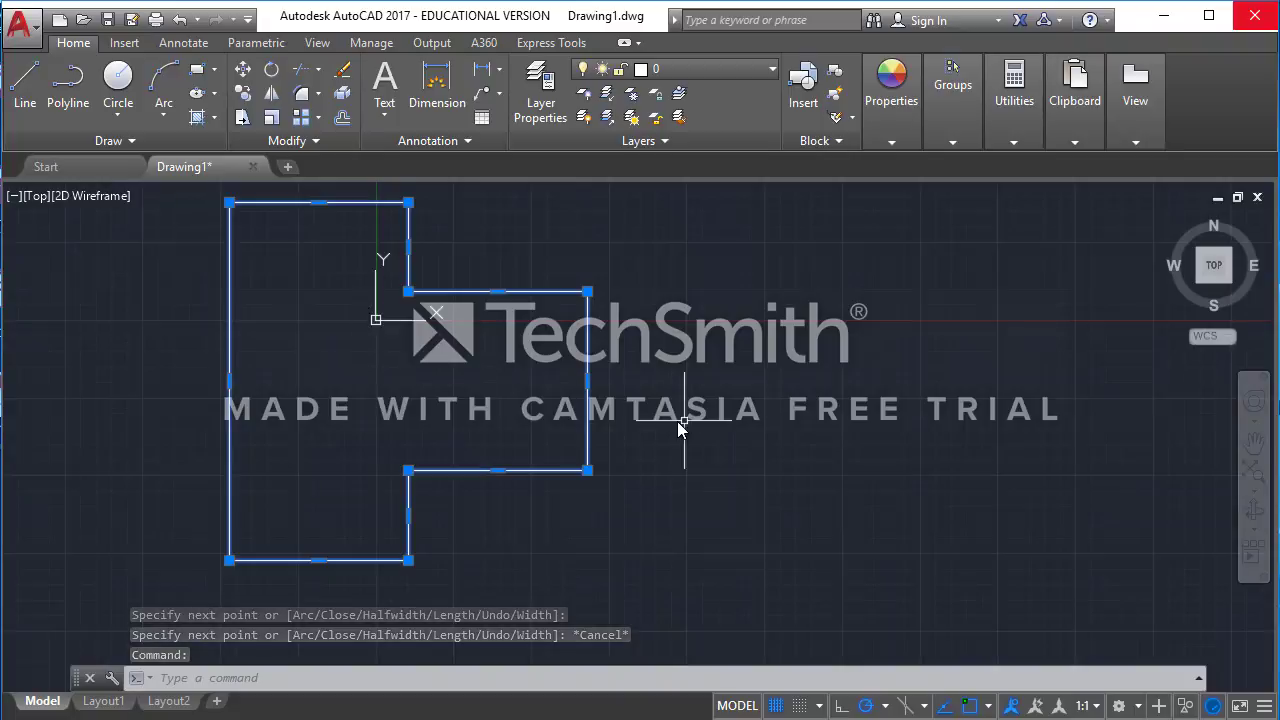
key("Escape")
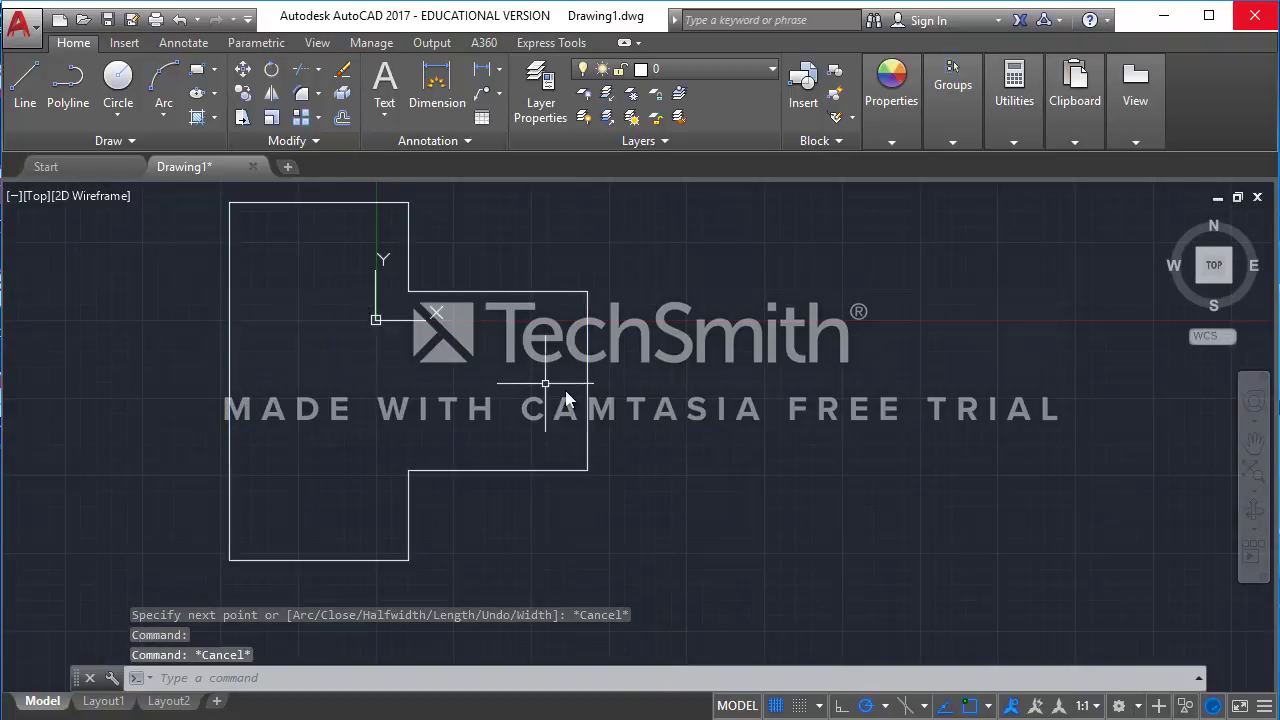
Step: Enable the Midpoint object snap in addition to Endpoint, Center, Intersection and Extension in the drafting settings
type("OSNA")
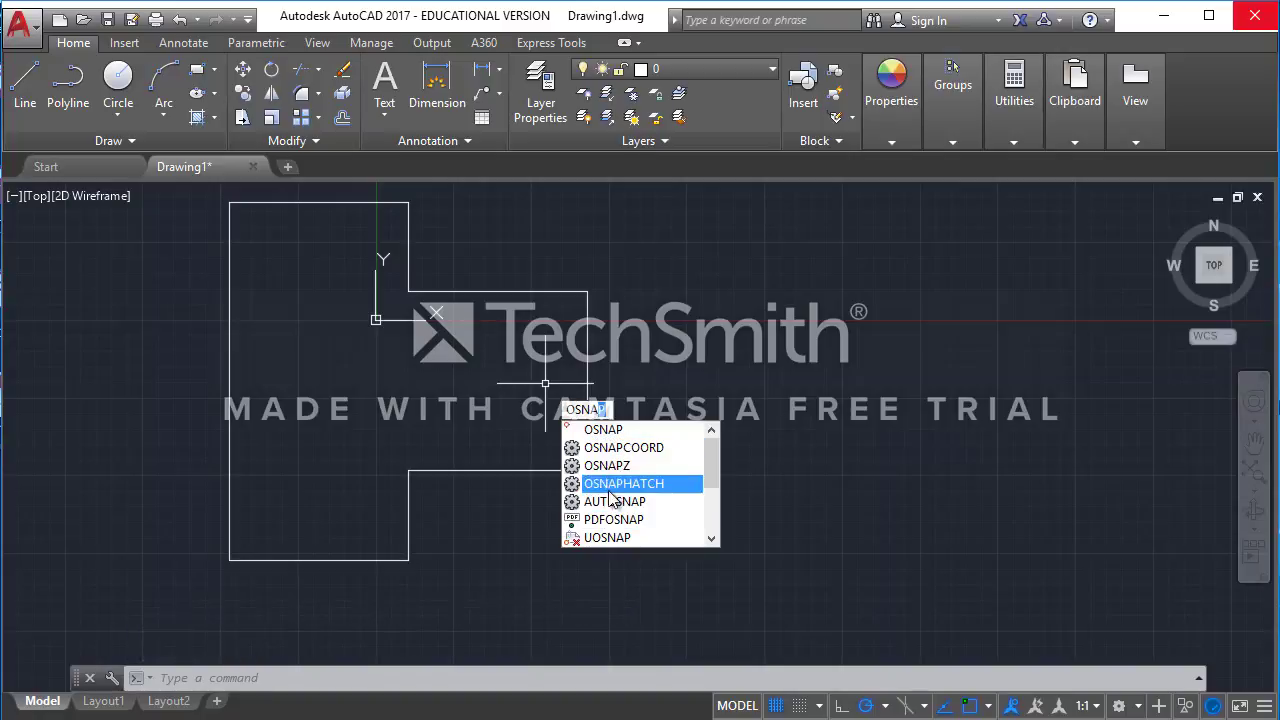
left_click(616, 430)
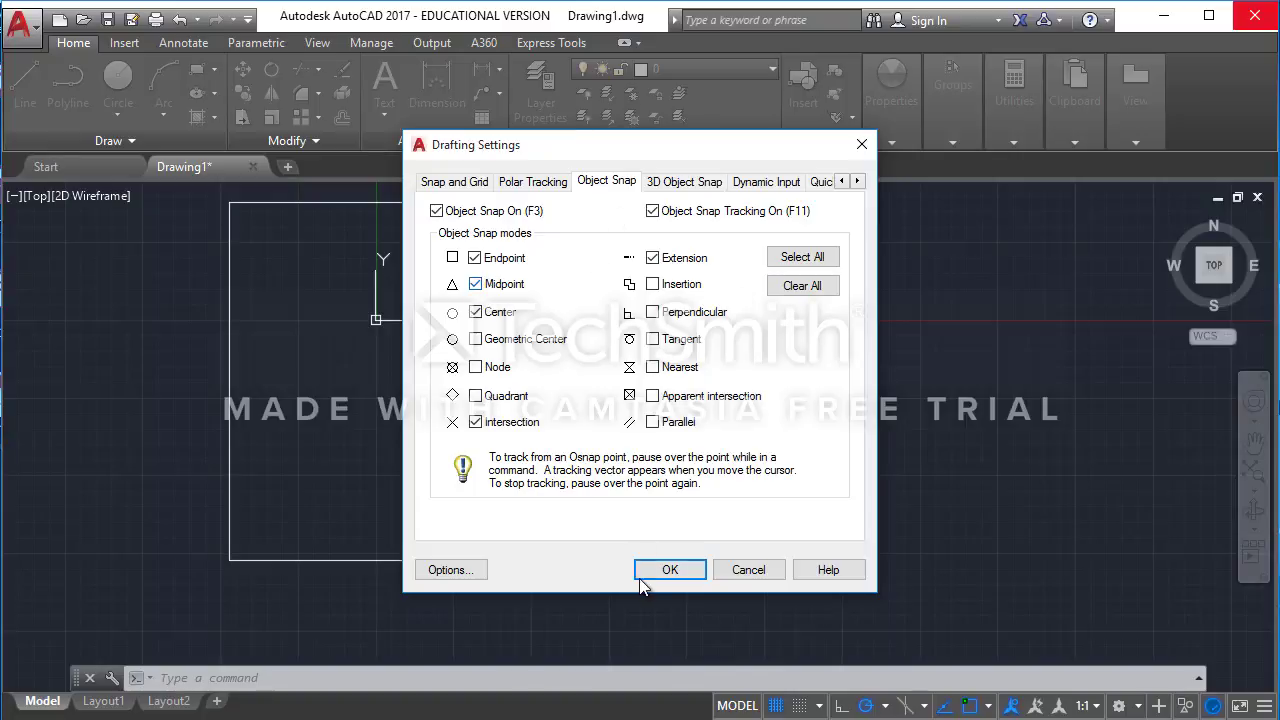
left_click(664, 570)
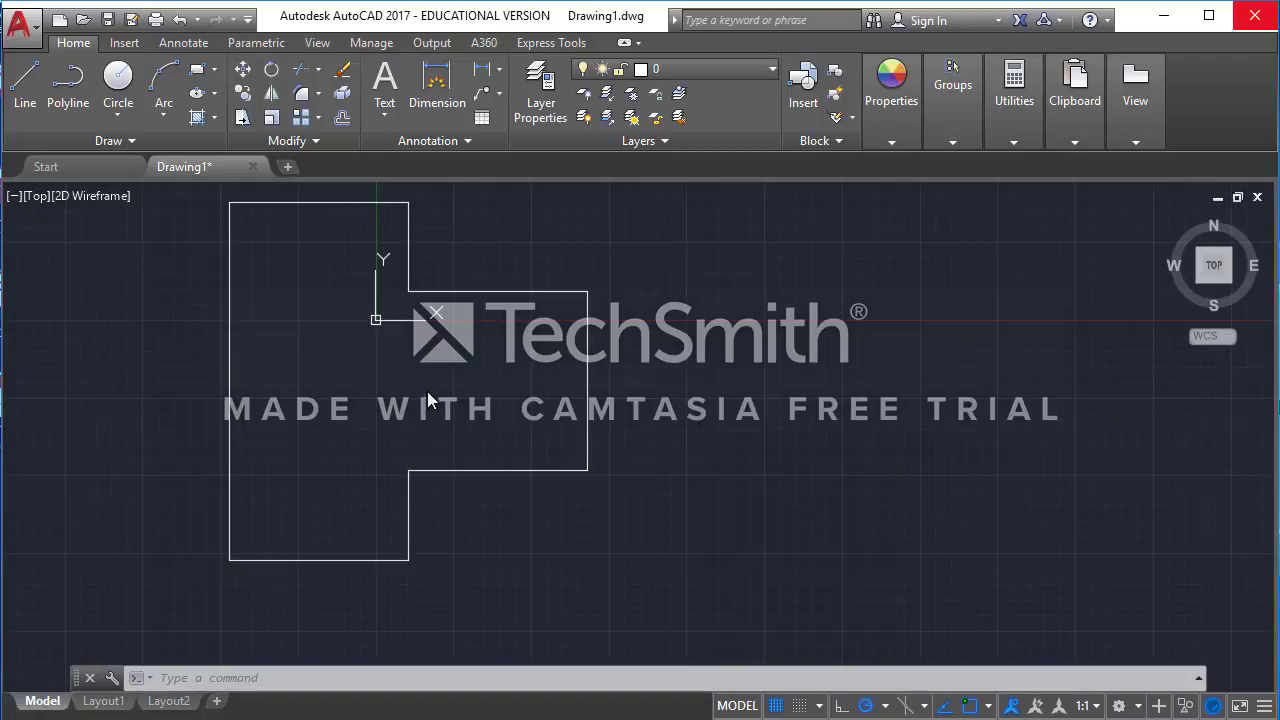
Step: Start a line to preview the object snaps along the outline's upper edge, and cancel it without placing a point
type("L")
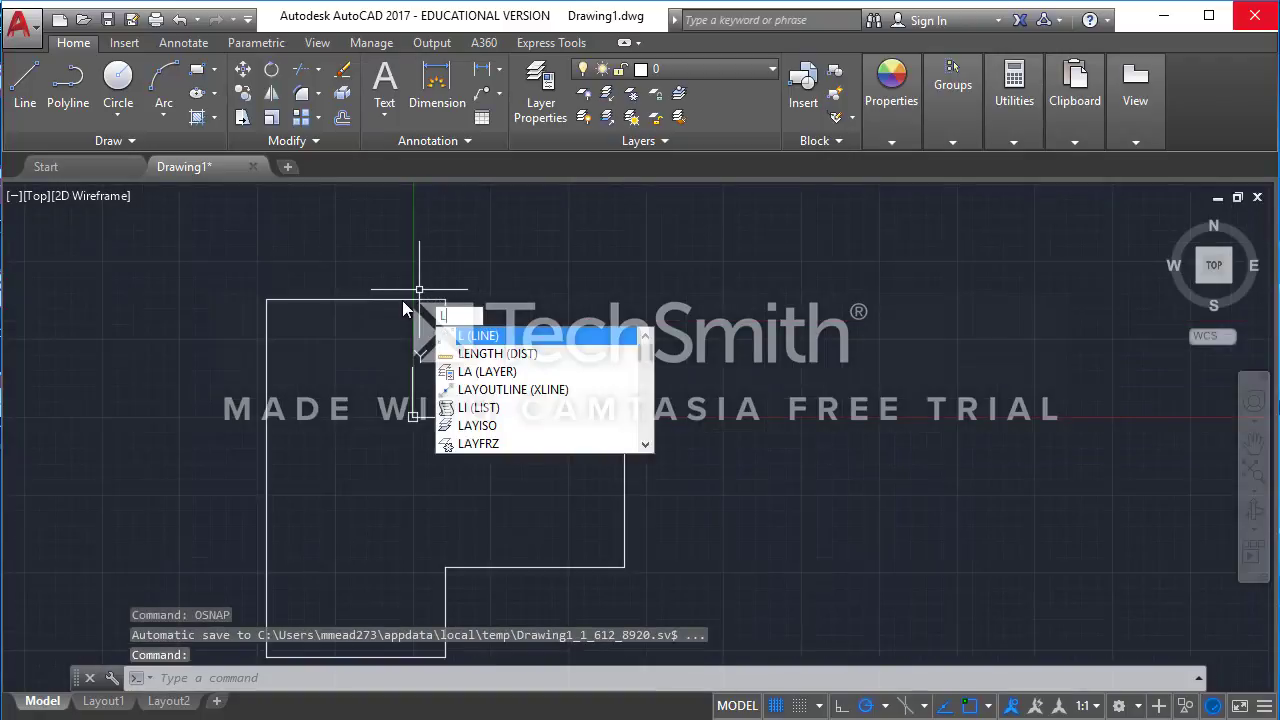
key("Return")
scroll(360, 292, "up", 4)
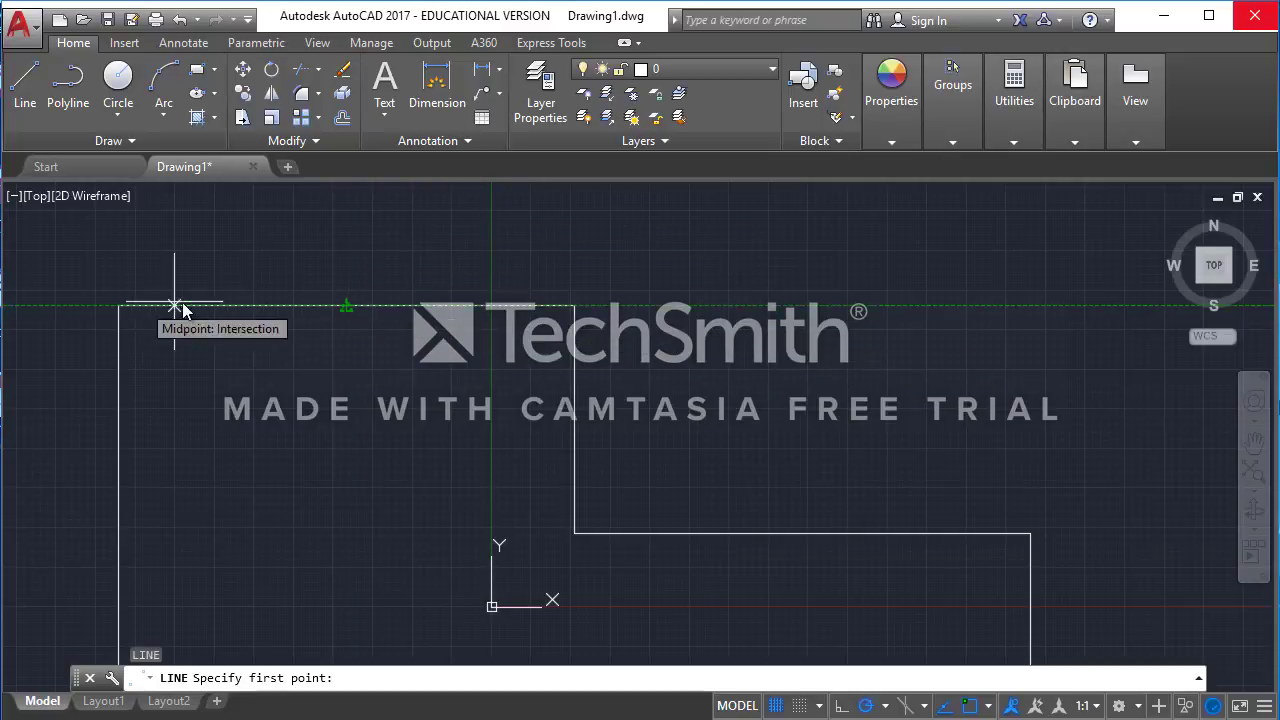
scroll(515, 308, "down", 2)
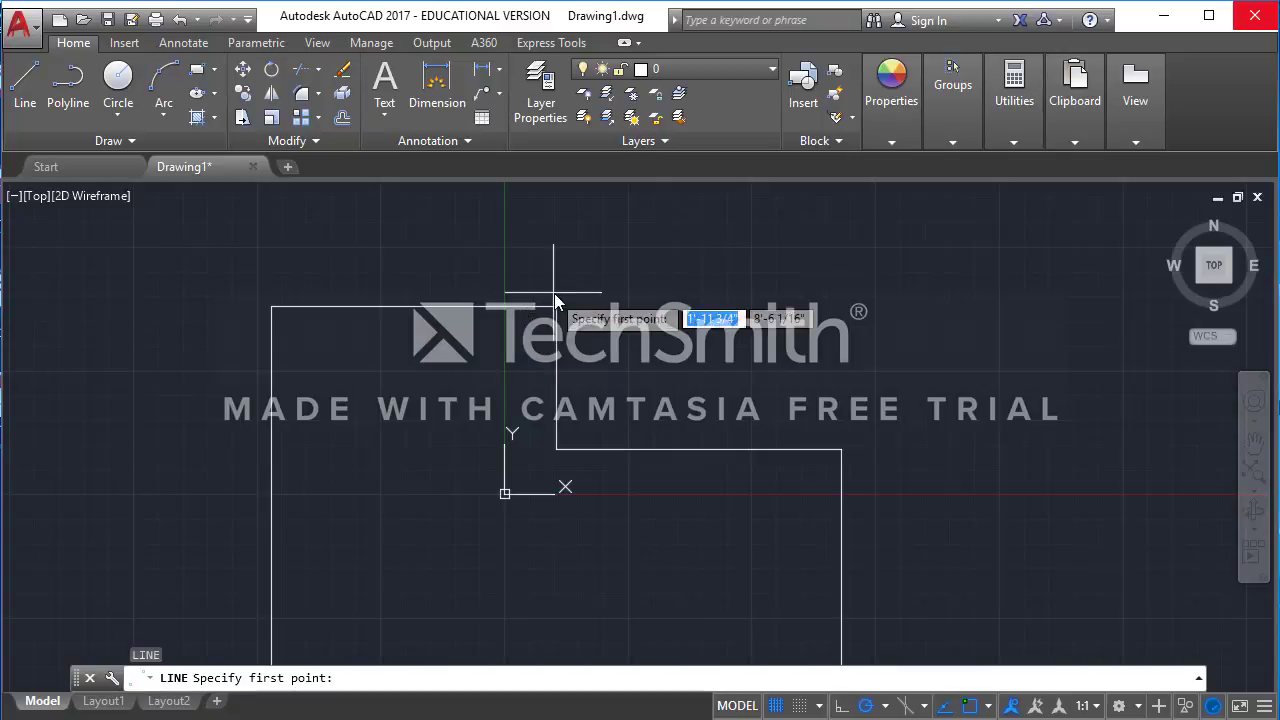
mouse_move(551, 304)
scroll(850, 340, "down", 2)
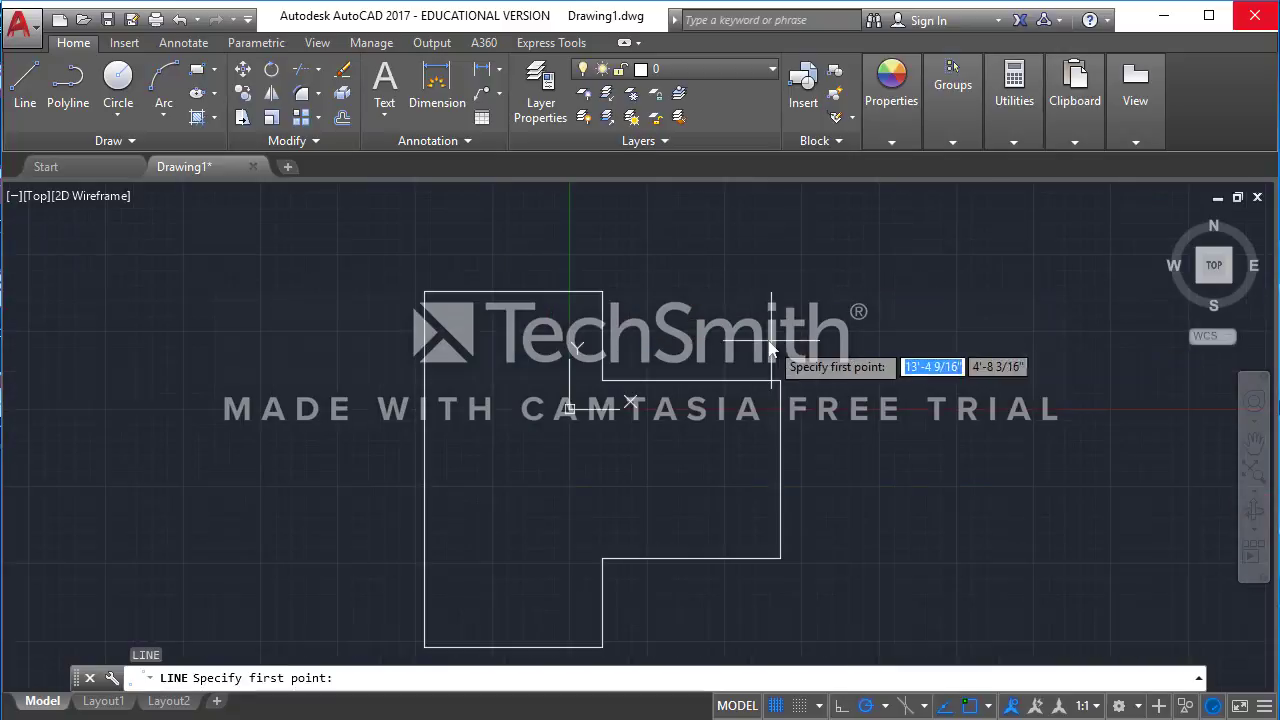
middle_click_drag(780, 355, 699, 303)
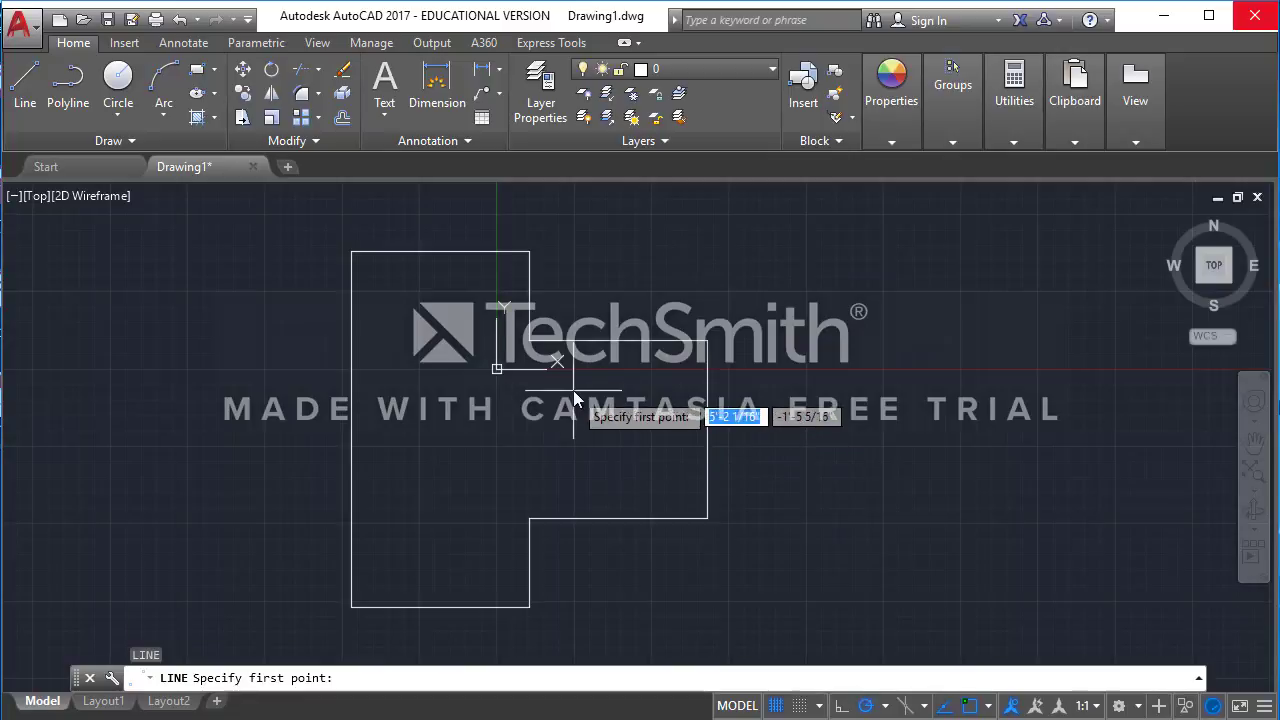
key("Escape")
Step: Select the outline polyline to inspect its corner and midpoint grips, and deselect it
left_click(530, 305)
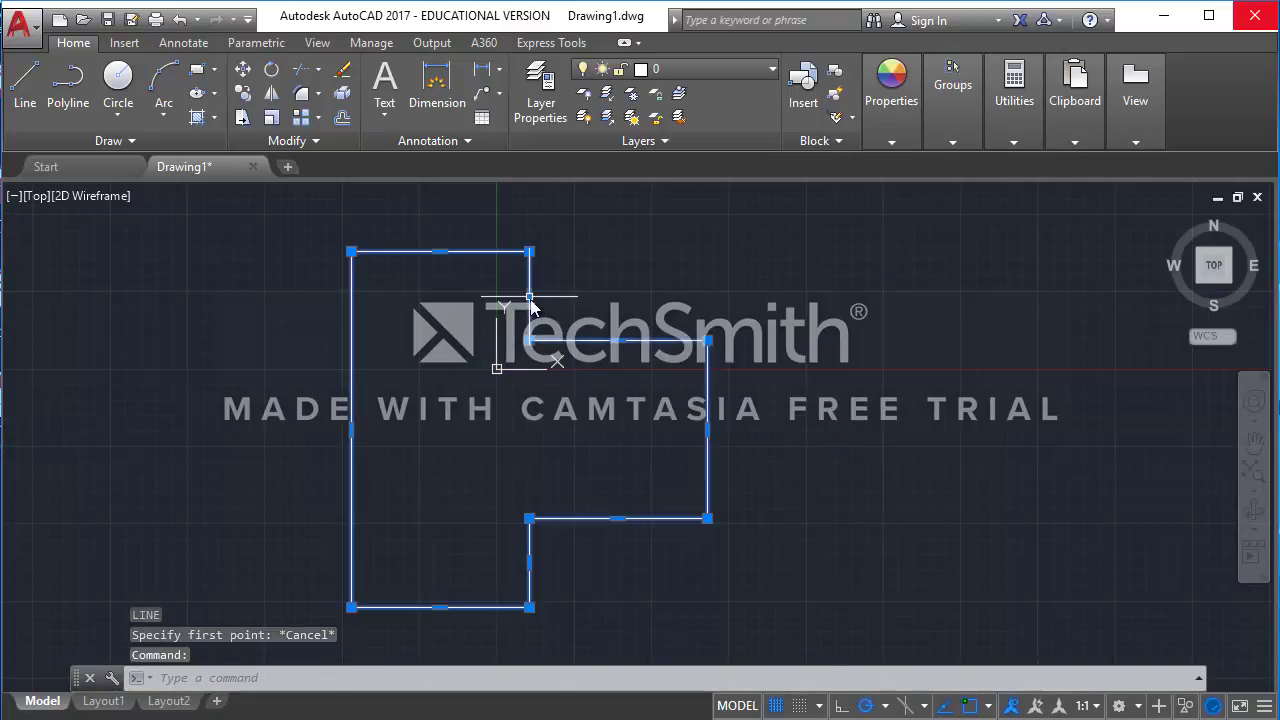
mouse_move(530, 300)
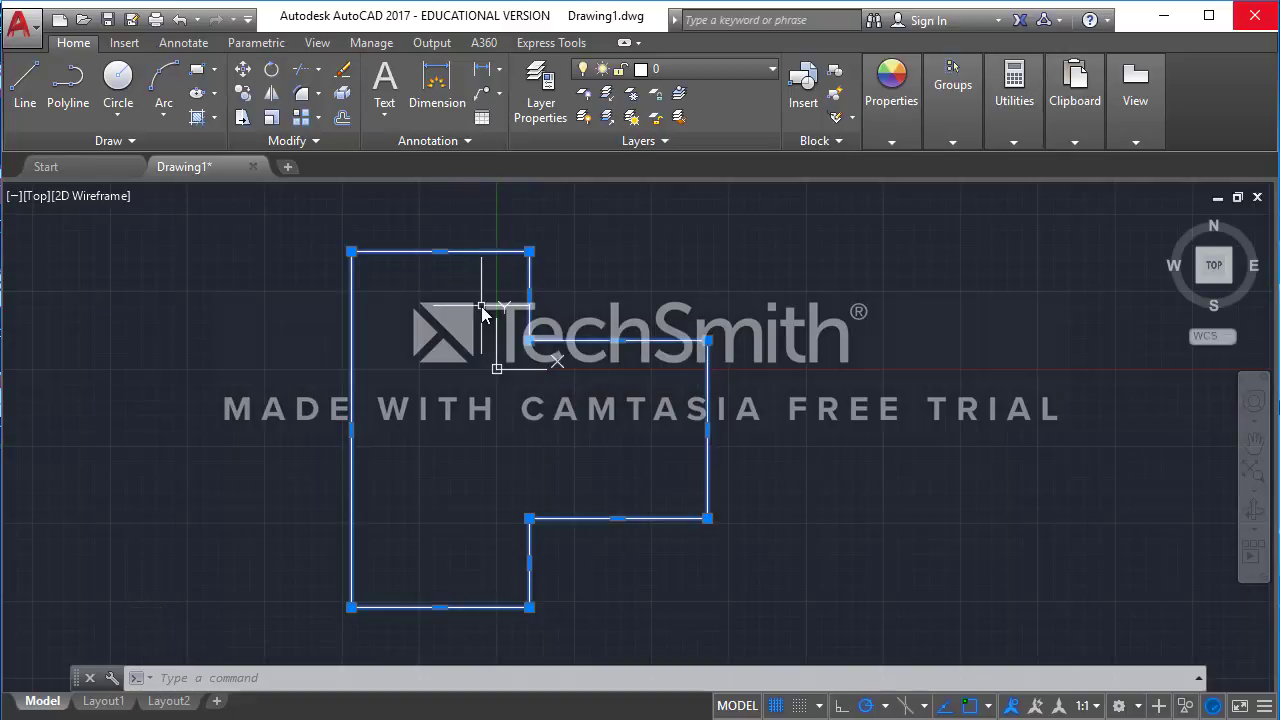
key("Escape")
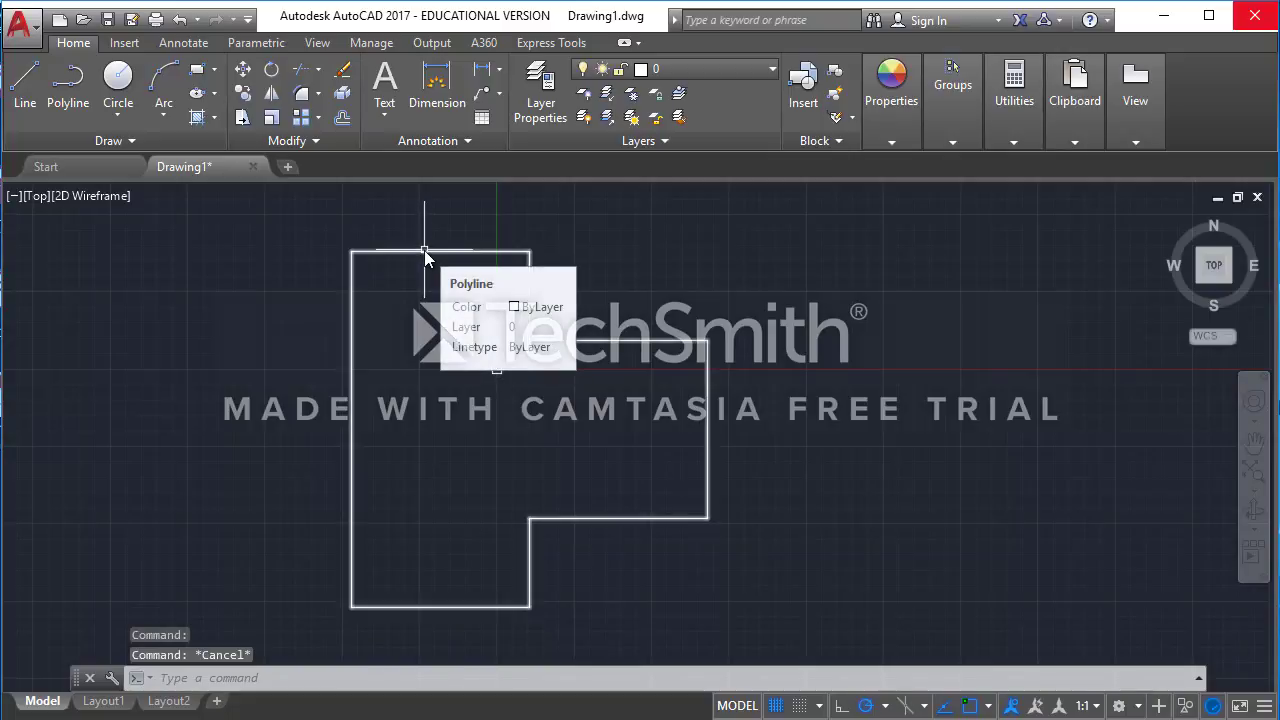
type("O")
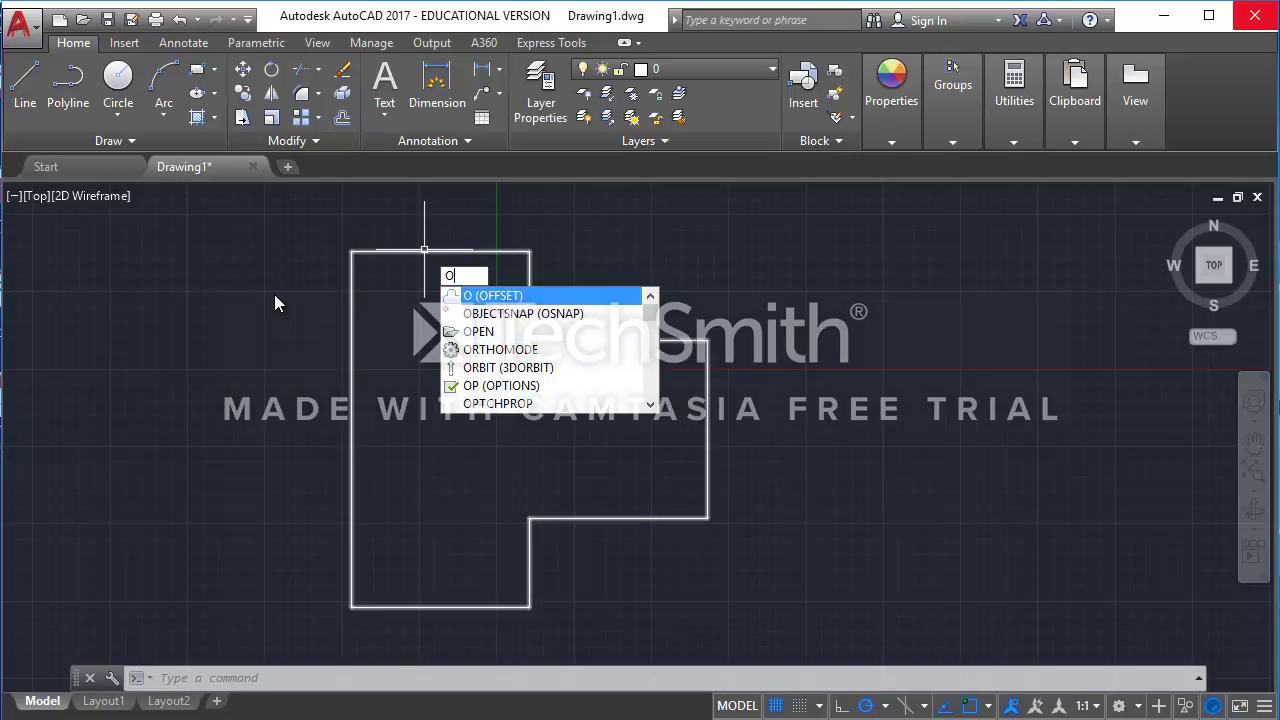
key("Return")
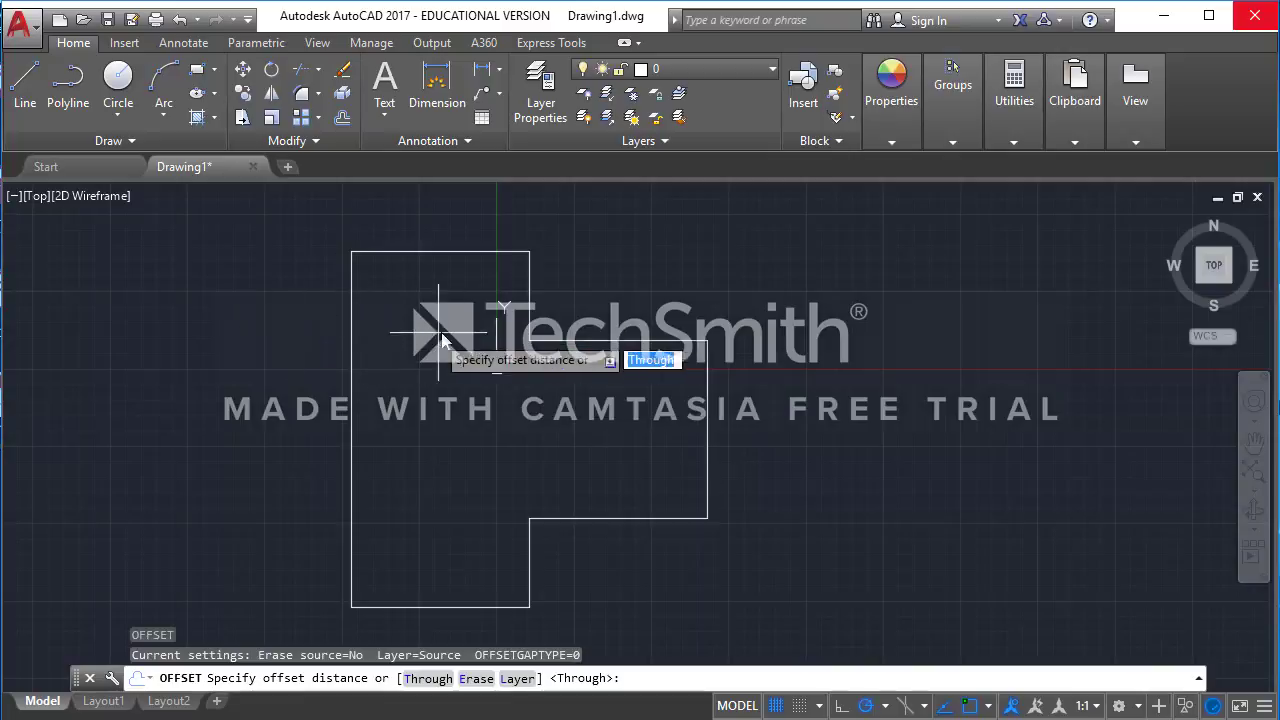
key("Escape")
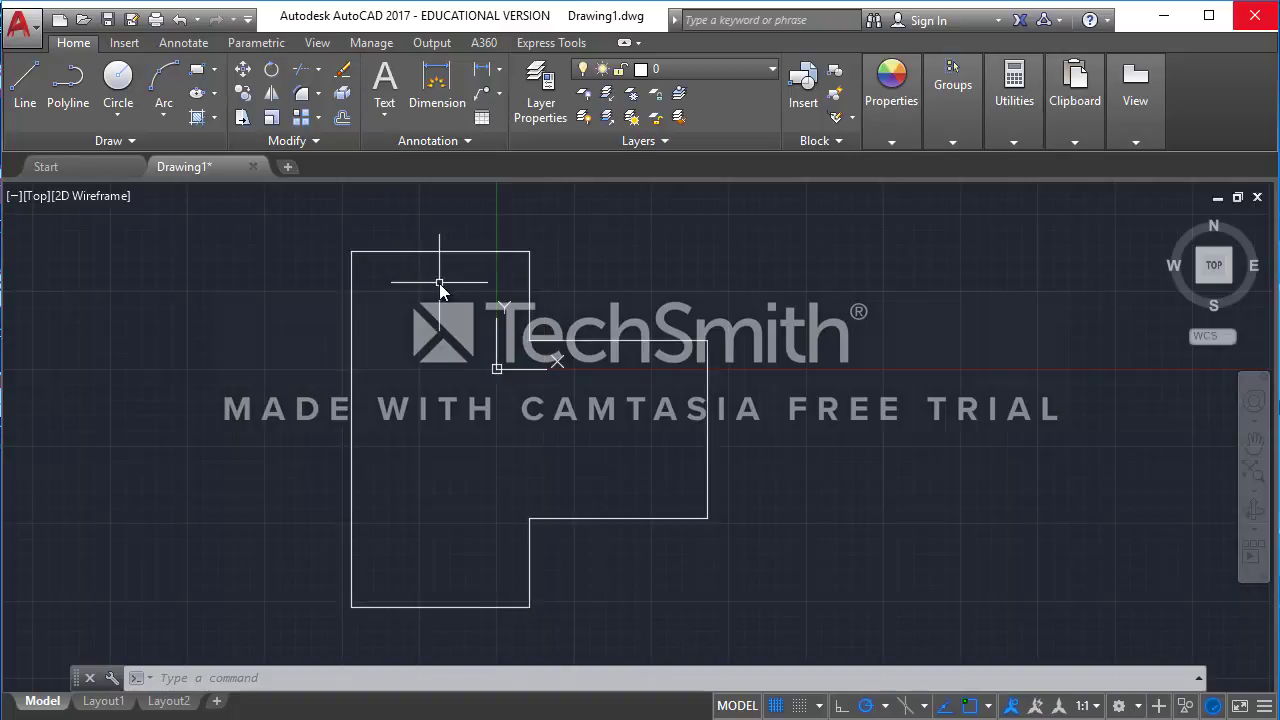
Step: Offset the outline polyline 6" to the inside
type("O")
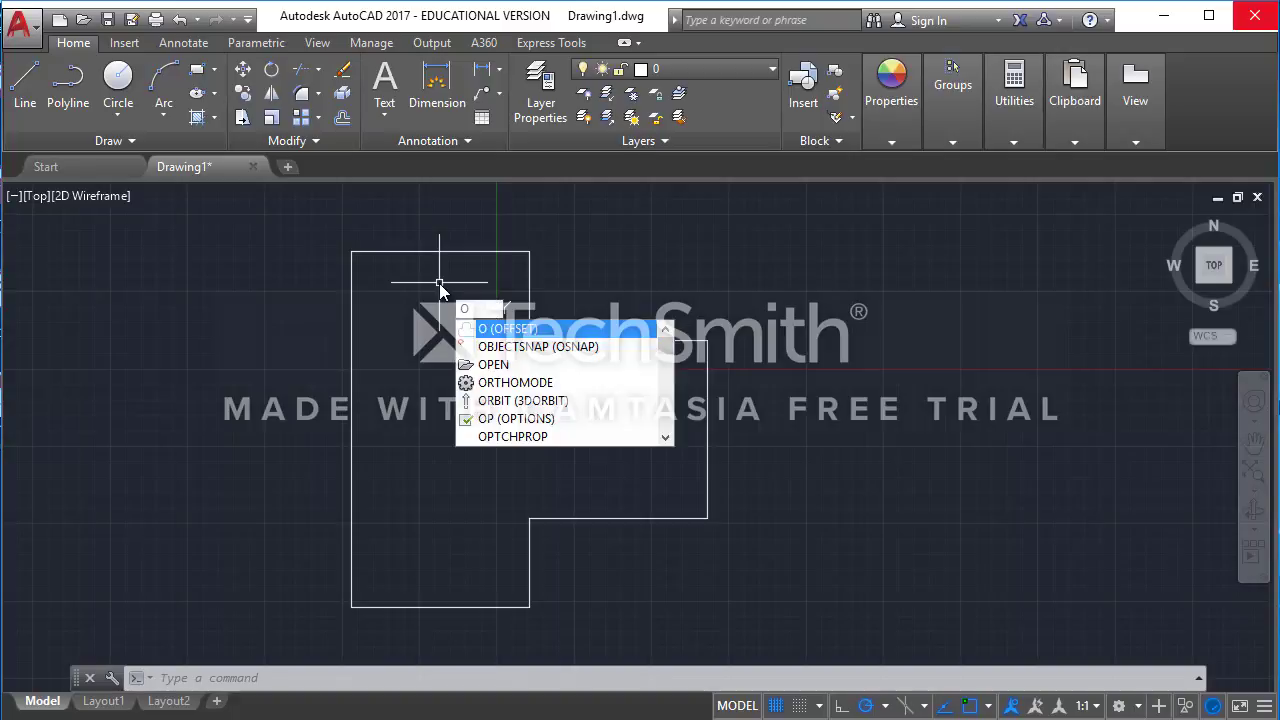
key("Return")
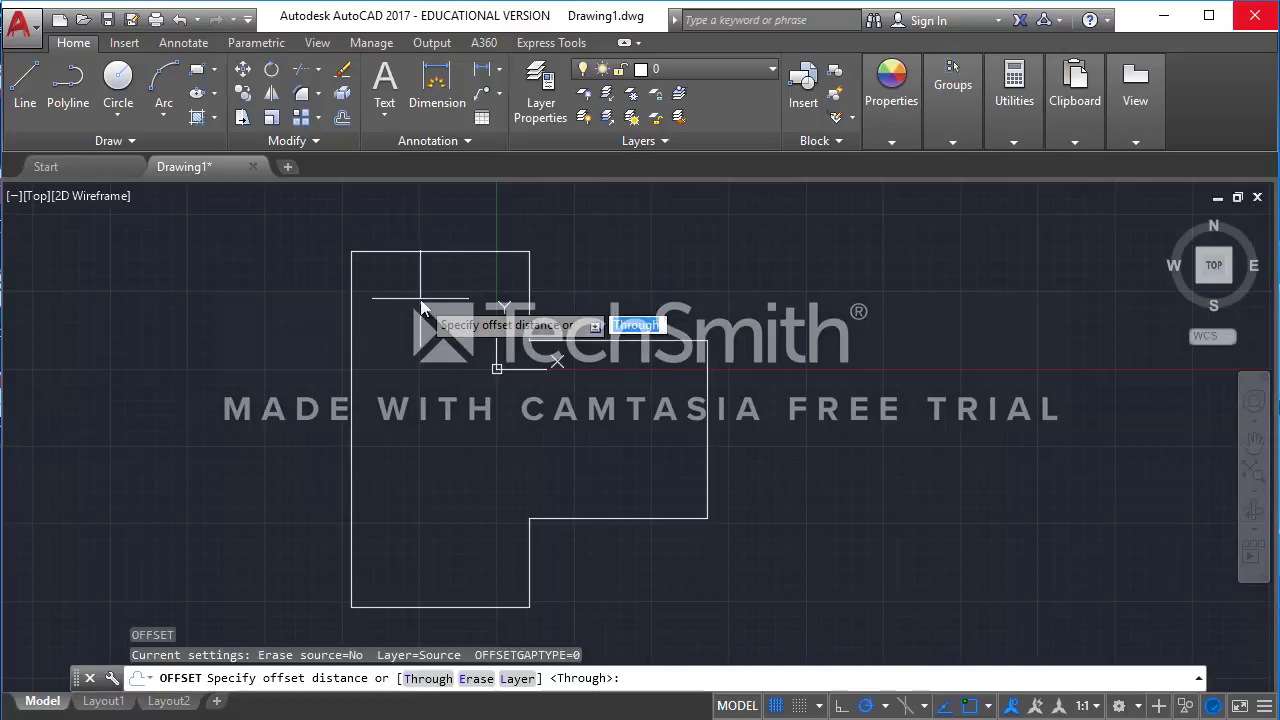
type("6\"")
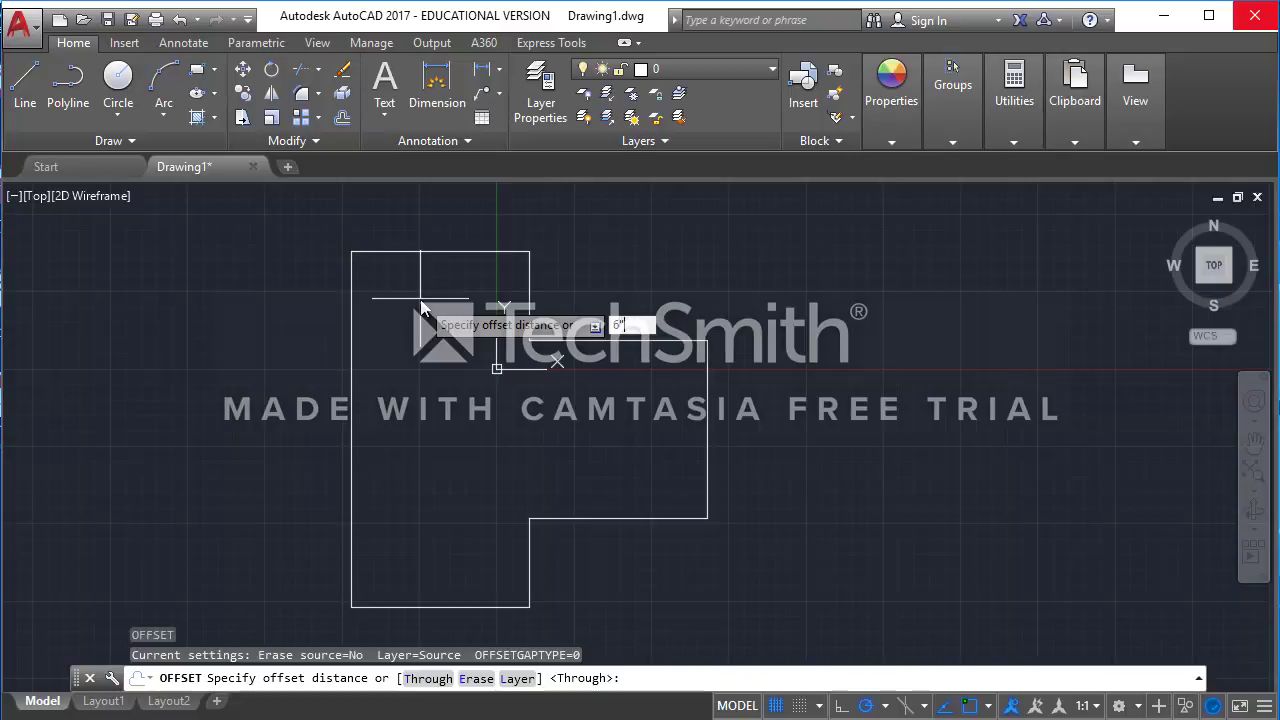
key("Return")
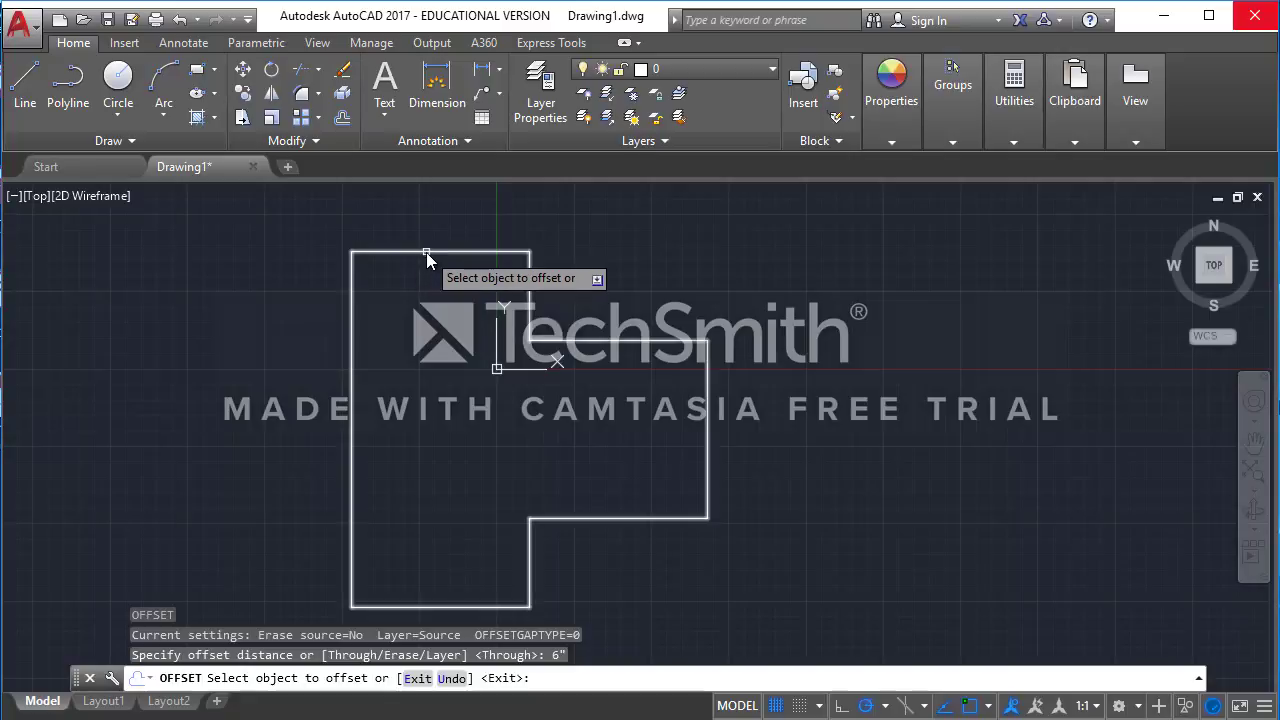
left_click(426, 252)
scroll(425, 258, "up", 3)
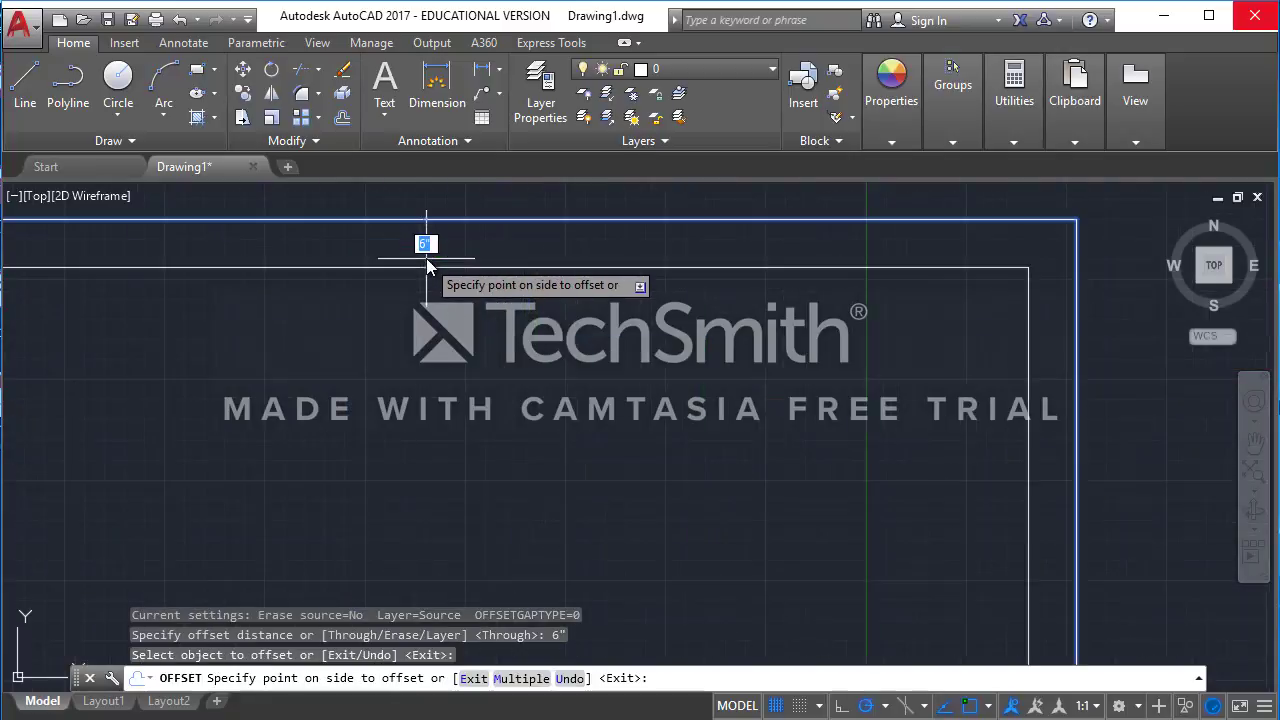
scroll(426, 262, "down", 4)
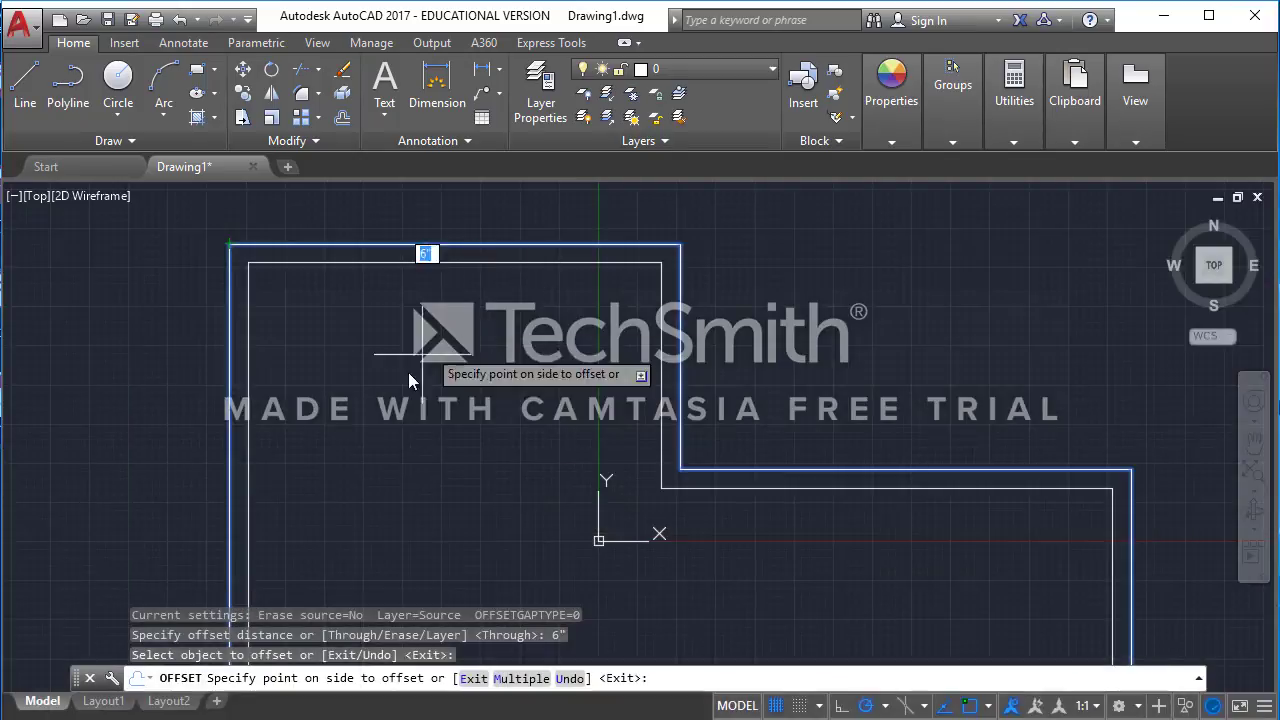
left_click(434, 376)
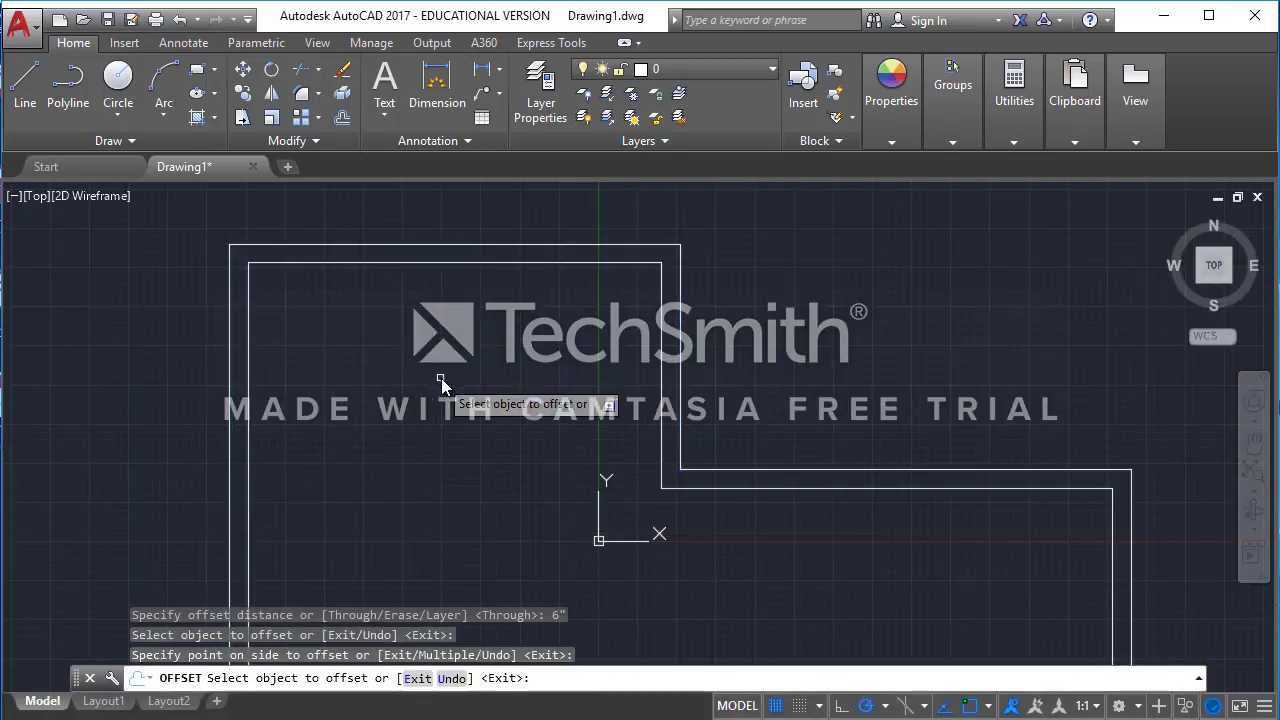
scroll(441, 378, "down", 4)
scroll(364, 321, "up", 6)
scroll(364, 321, "down", 2)
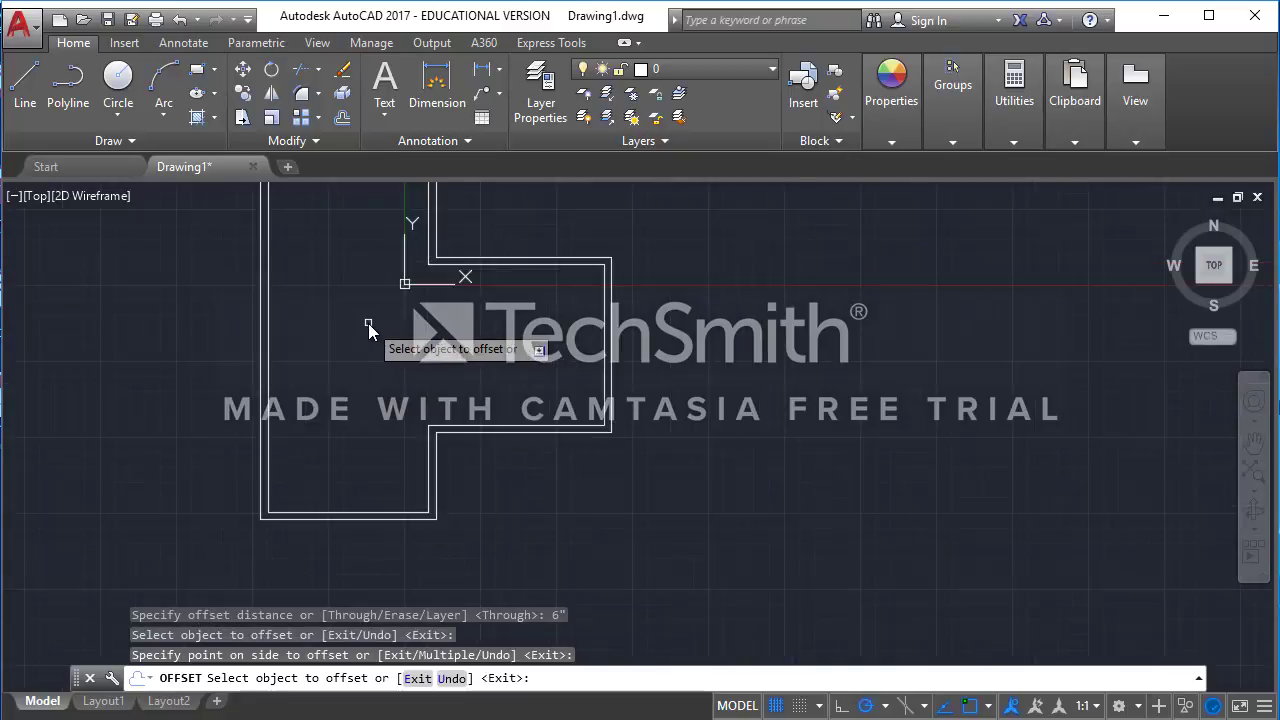
middle_click_drag(371, 331, 556, 376)
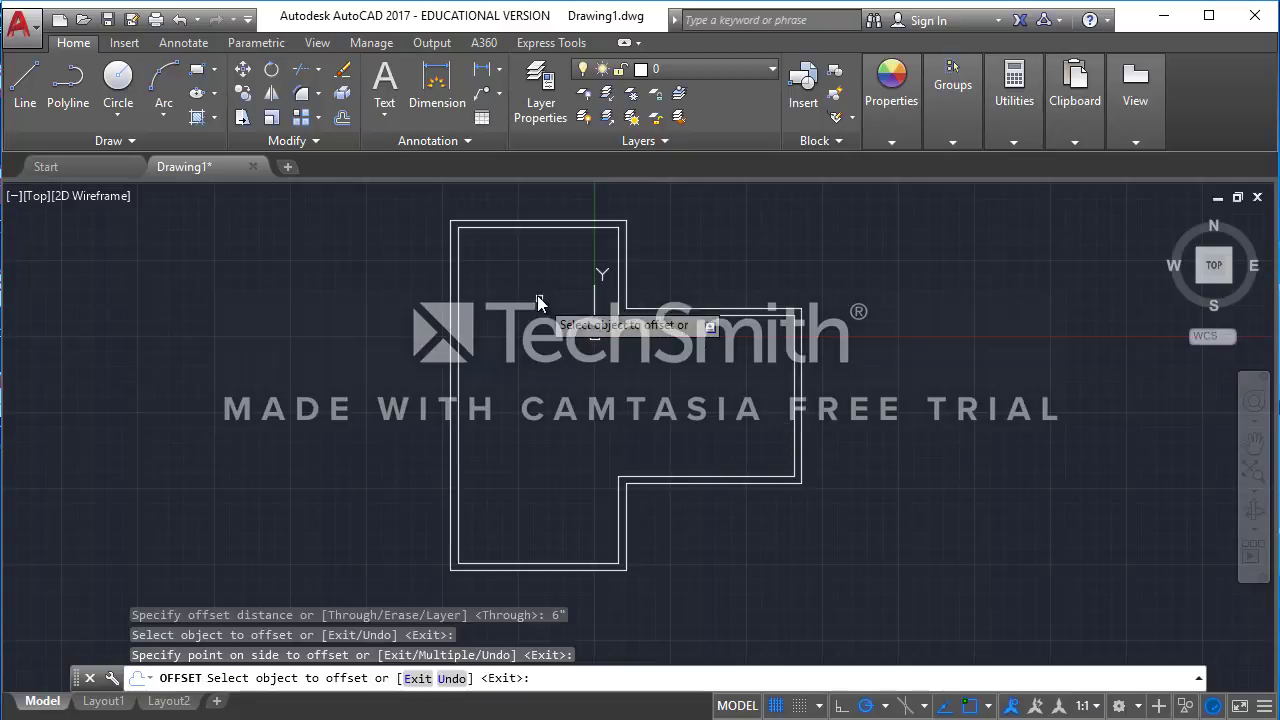
middle_click_drag(516, 252, 516, 283)
scroll(560, 292, "up", 2)
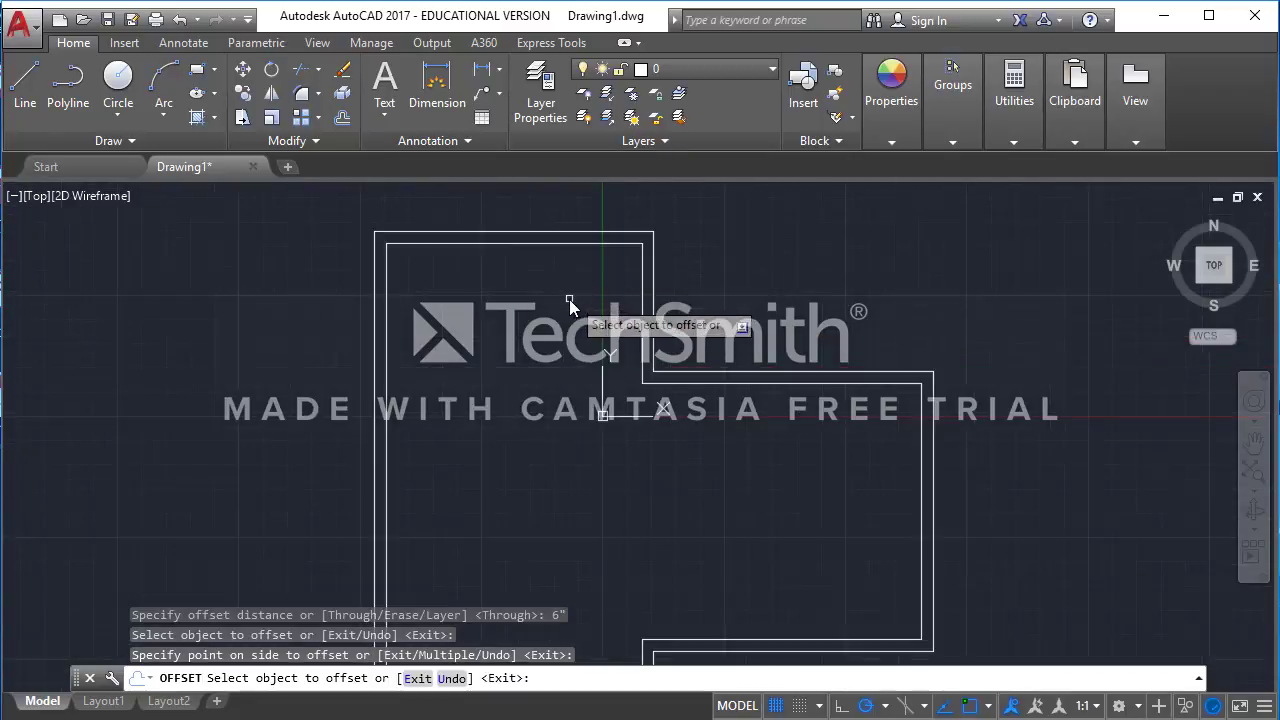
Step: Draw a short line across the upper wall from the outer edge's midpoint to the inner edge's midpoint
scroll(519, 360, "up", 2)
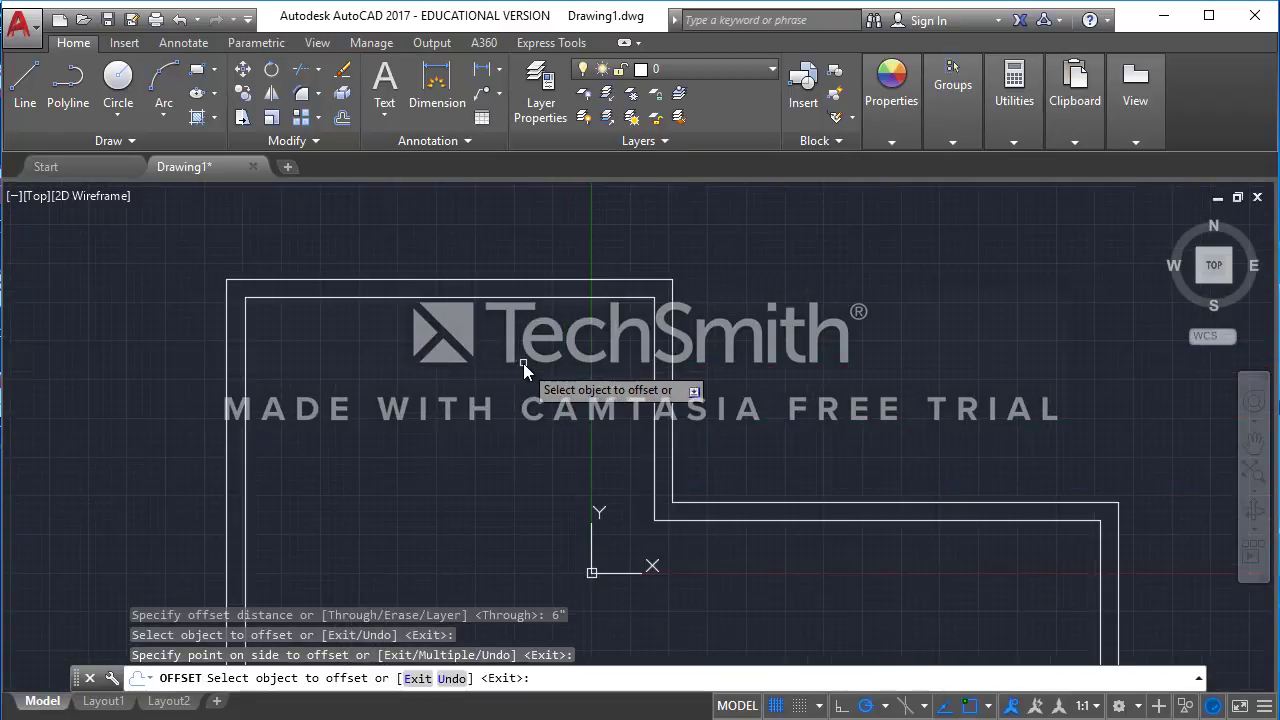
left_click(43, 110)
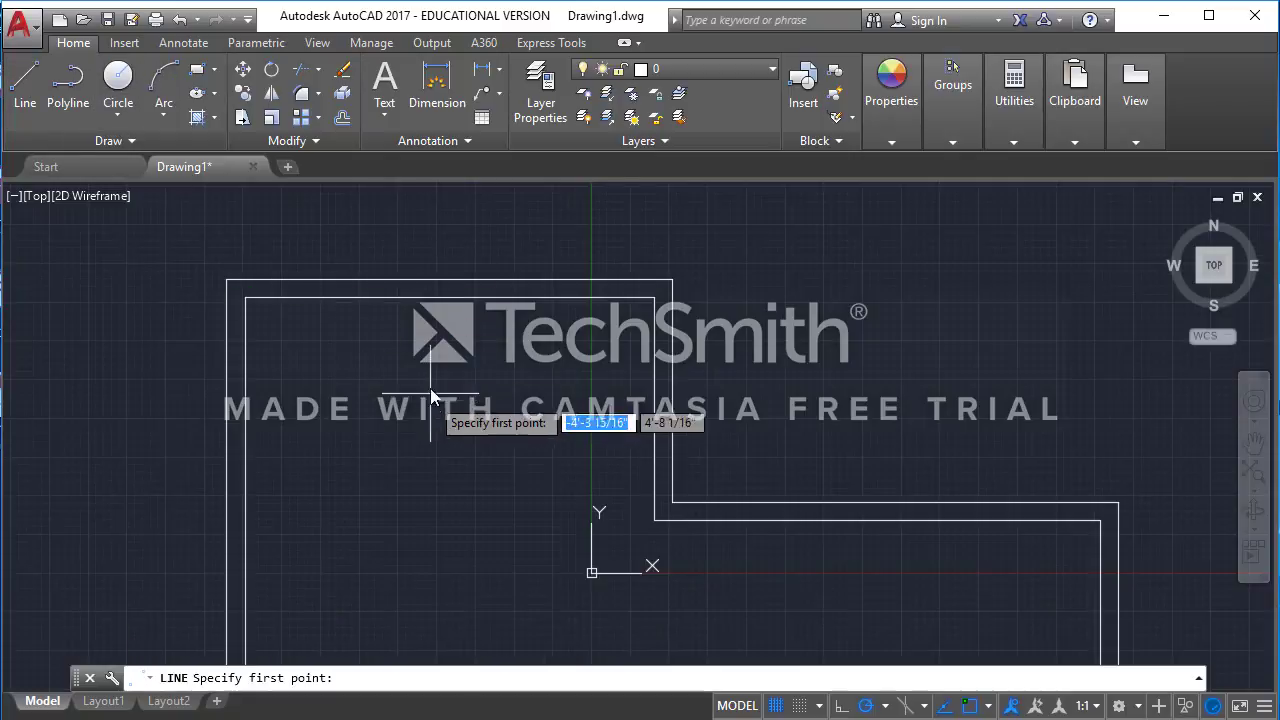
scroll(418, 342, "up", 2)
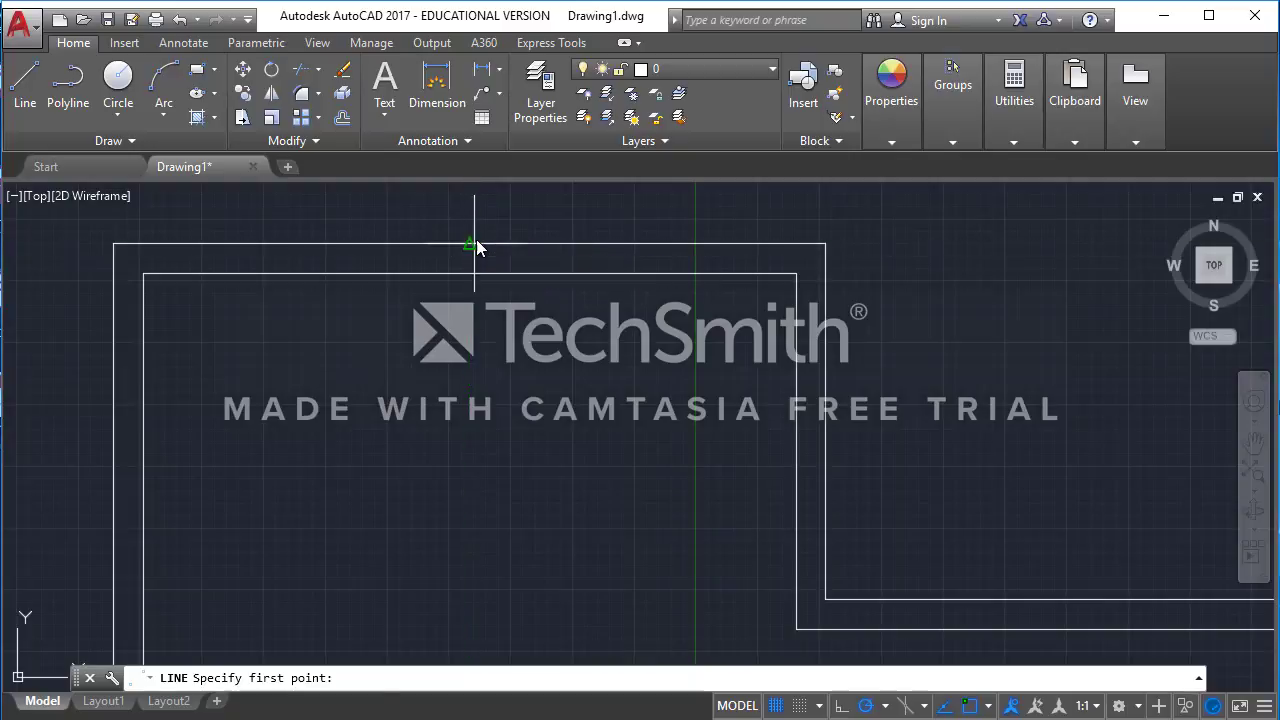
left_click(469, 243)
left_click(469, 274)
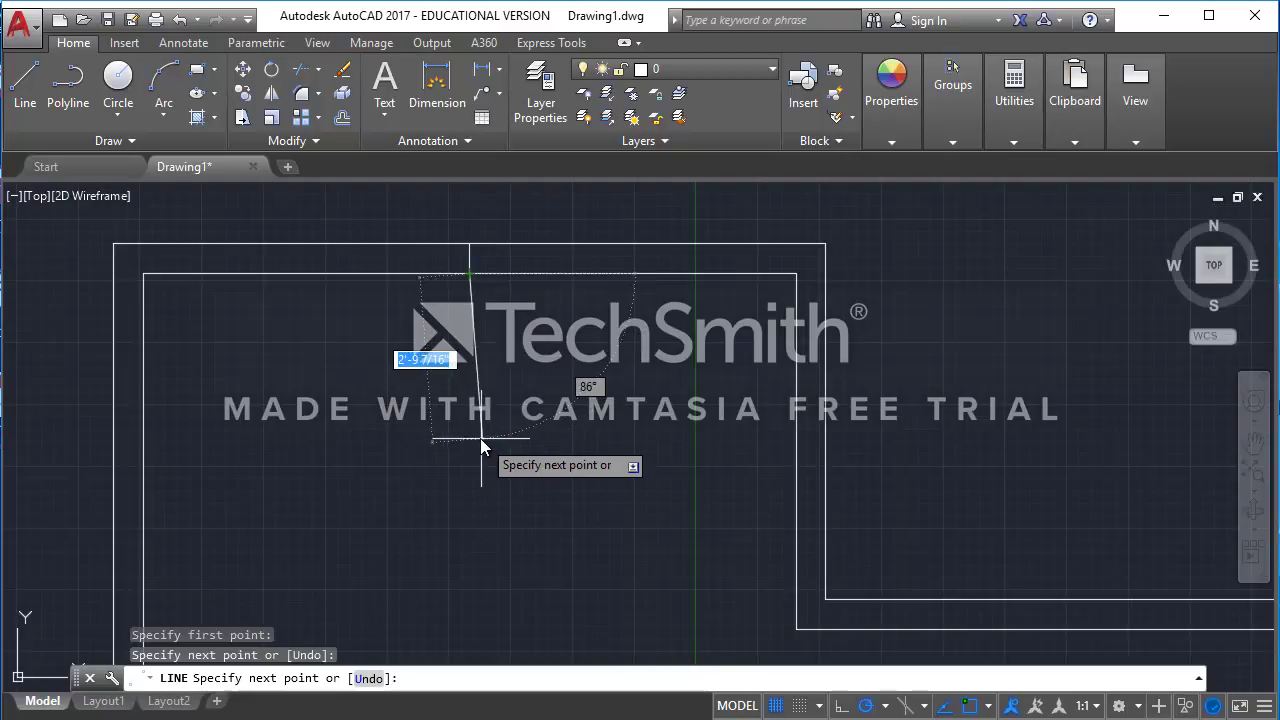
key("Escape")
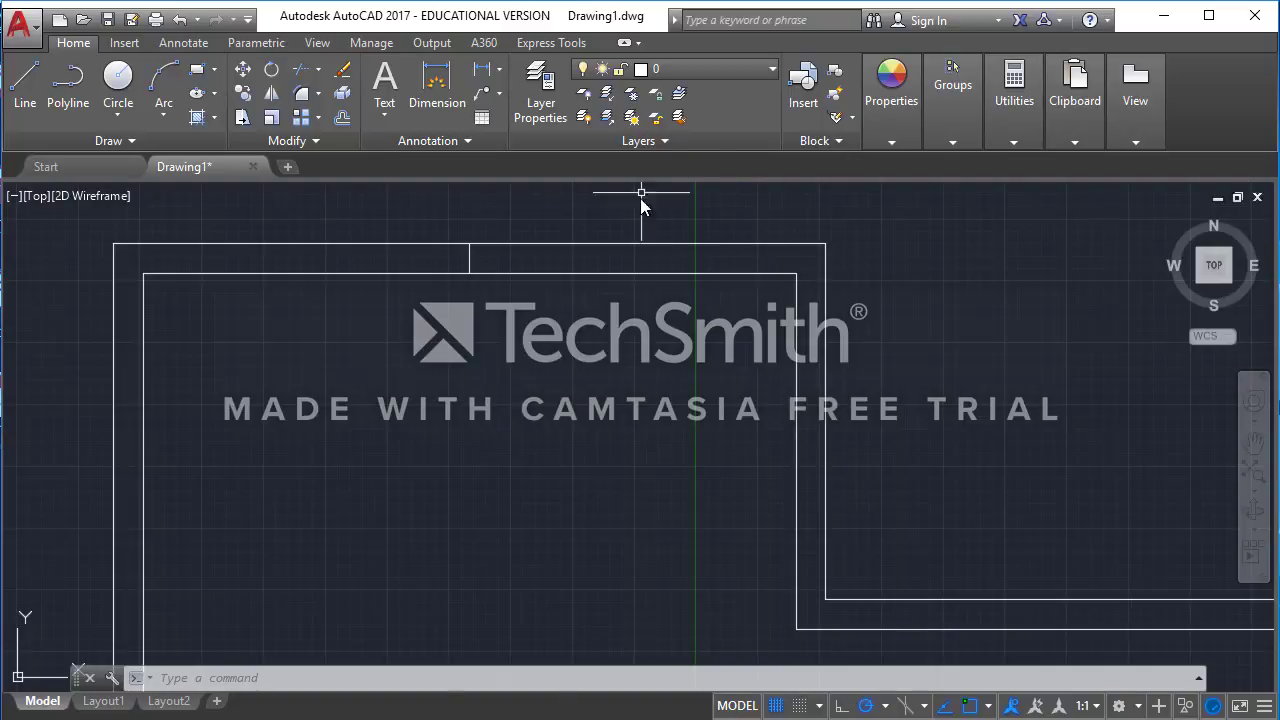
Step: Try offsetting the short line across the upper wall 1'-6" to the left, and undo the offset
scroll(474, 282, "down", 2)
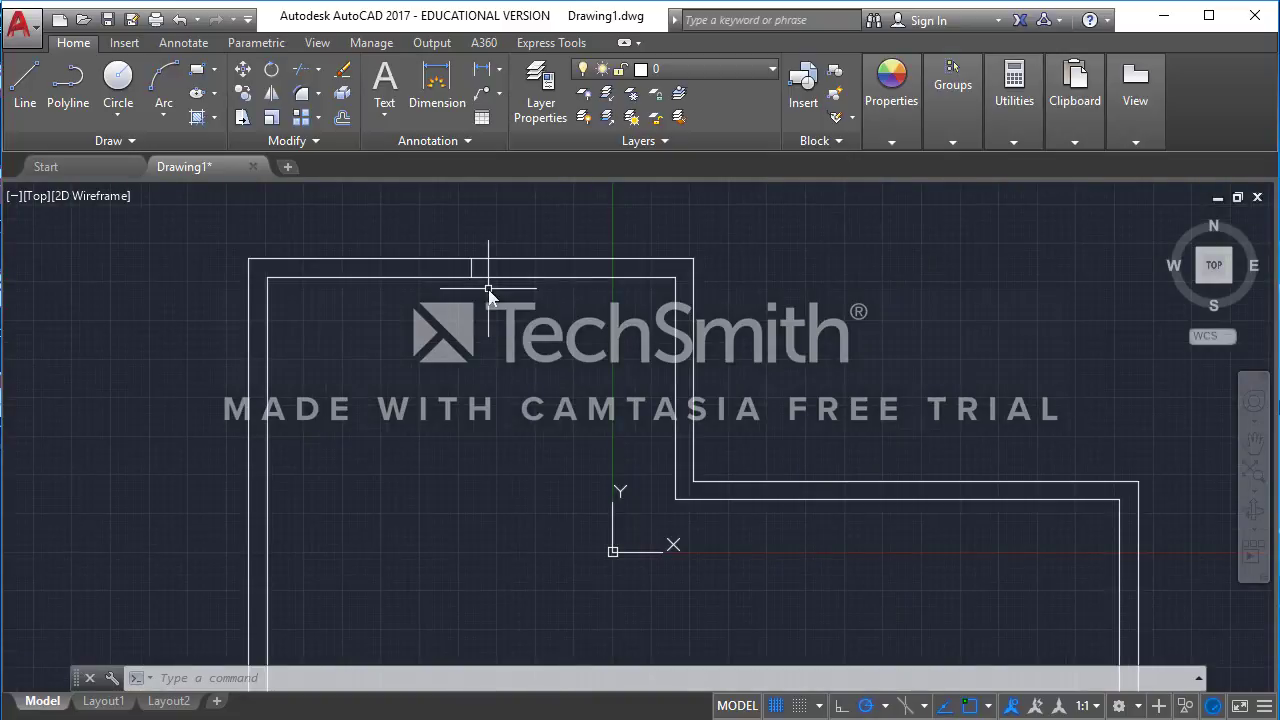
scroll(486, 286, "up", 2)
middle_click_drag(486, 286, 527, 343)
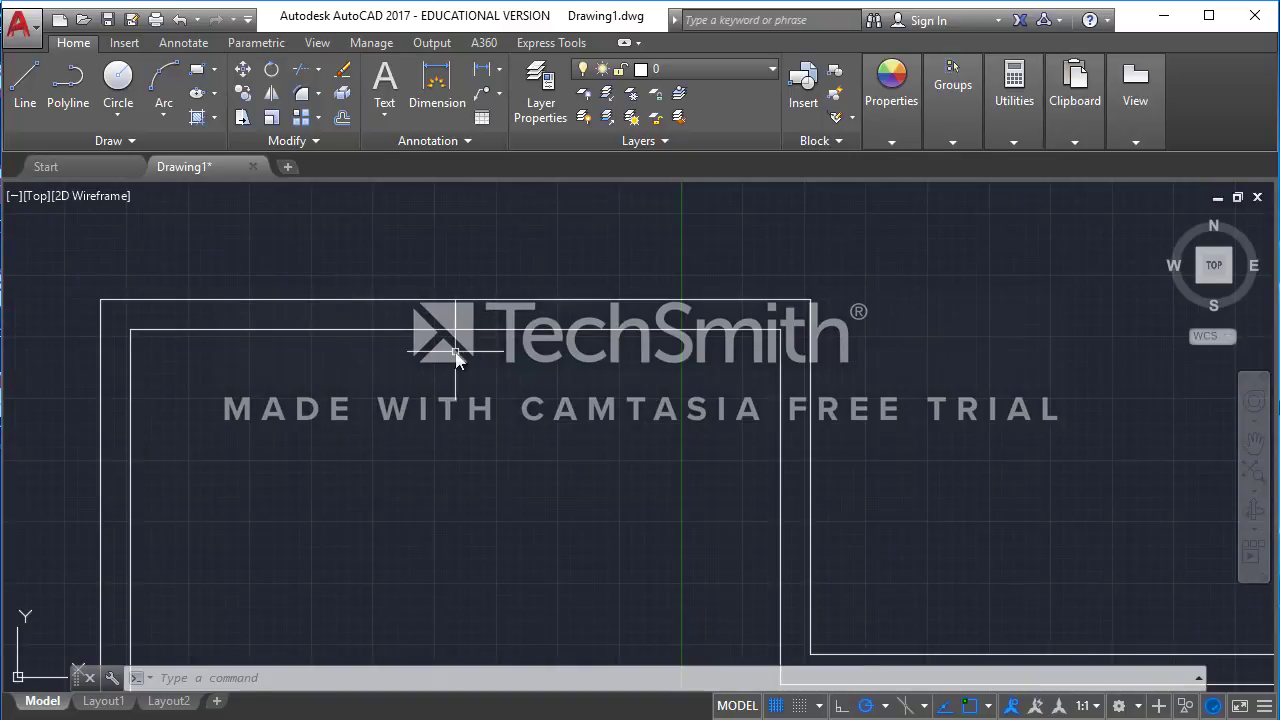
type("o")
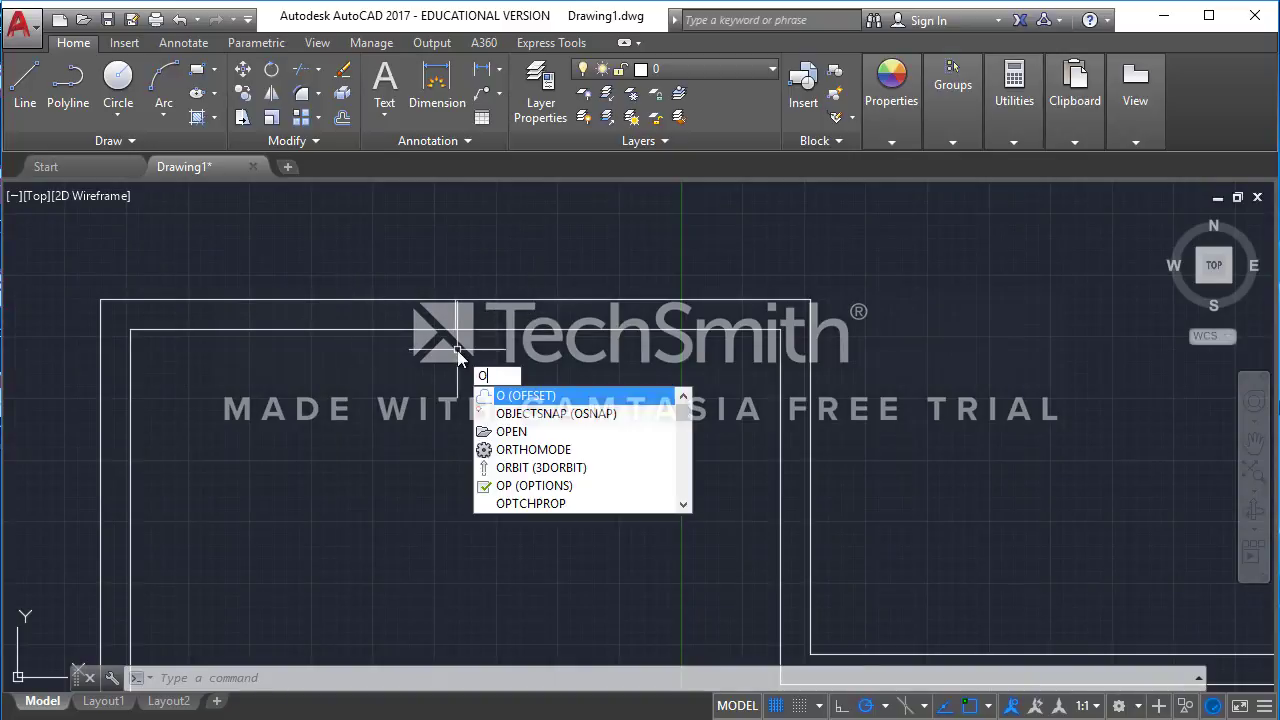
key("Return")
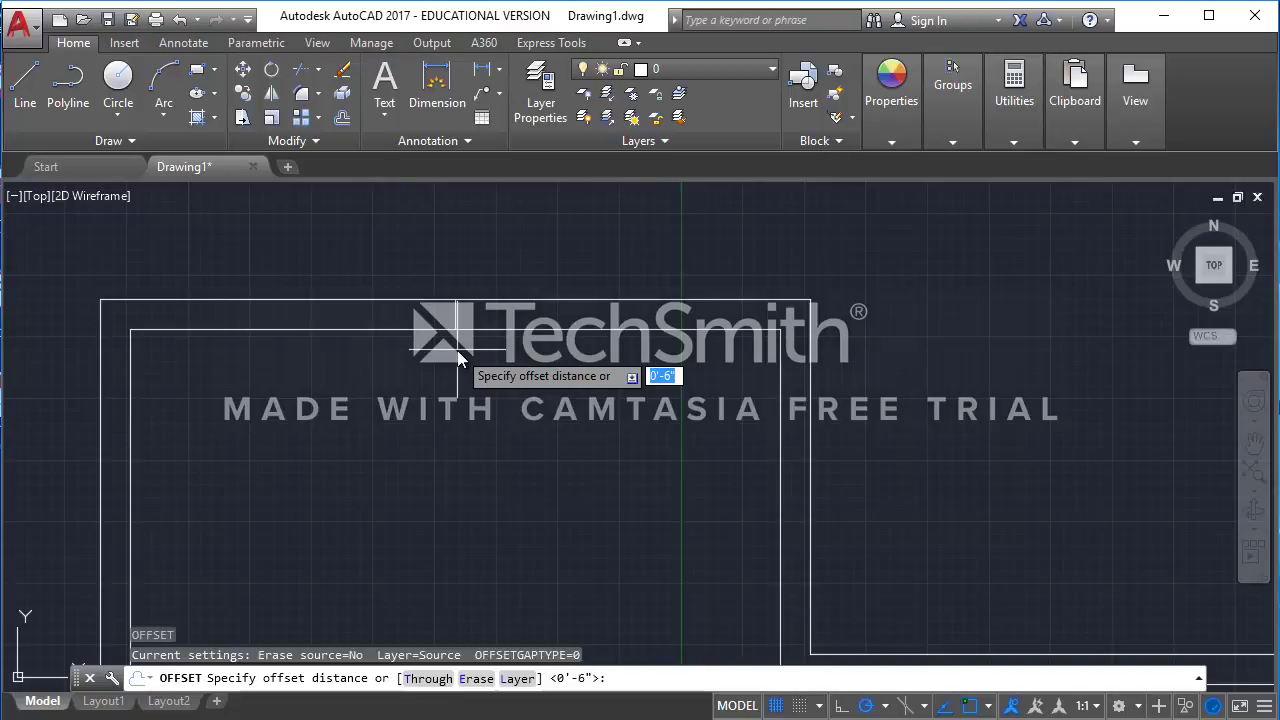
type("1'-6\"")
key("Return")
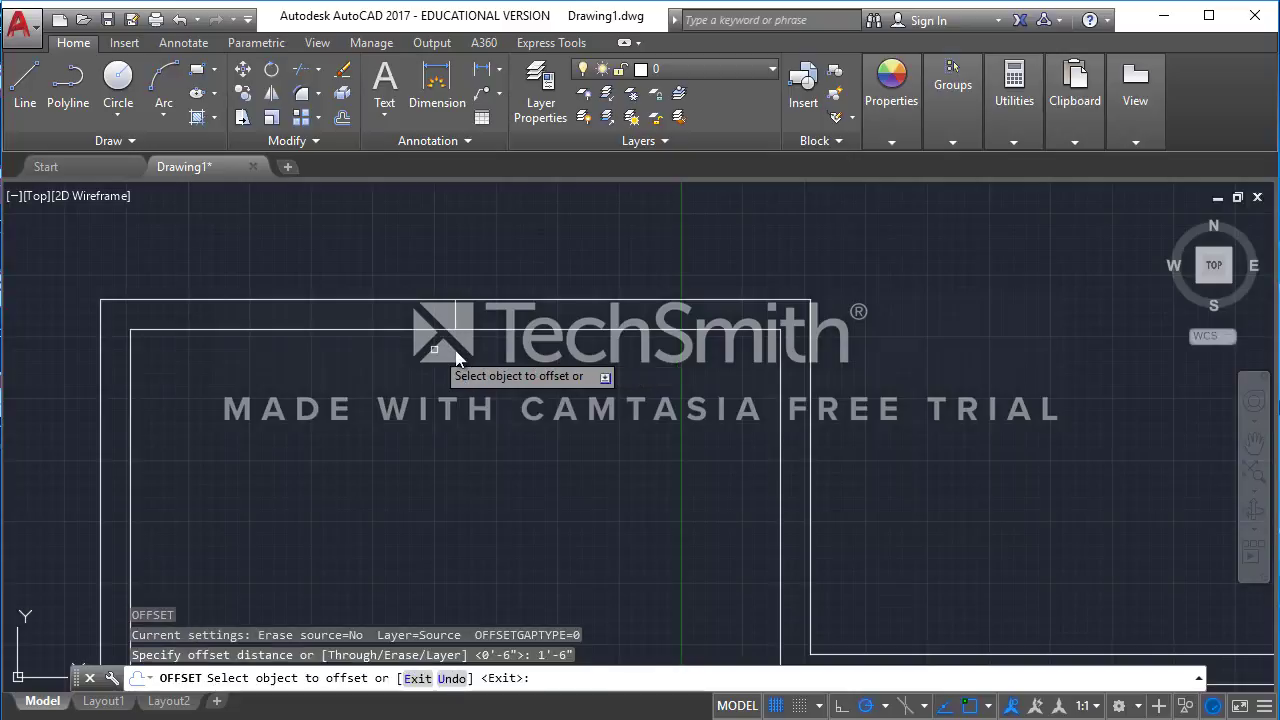
left_click(454, 313)
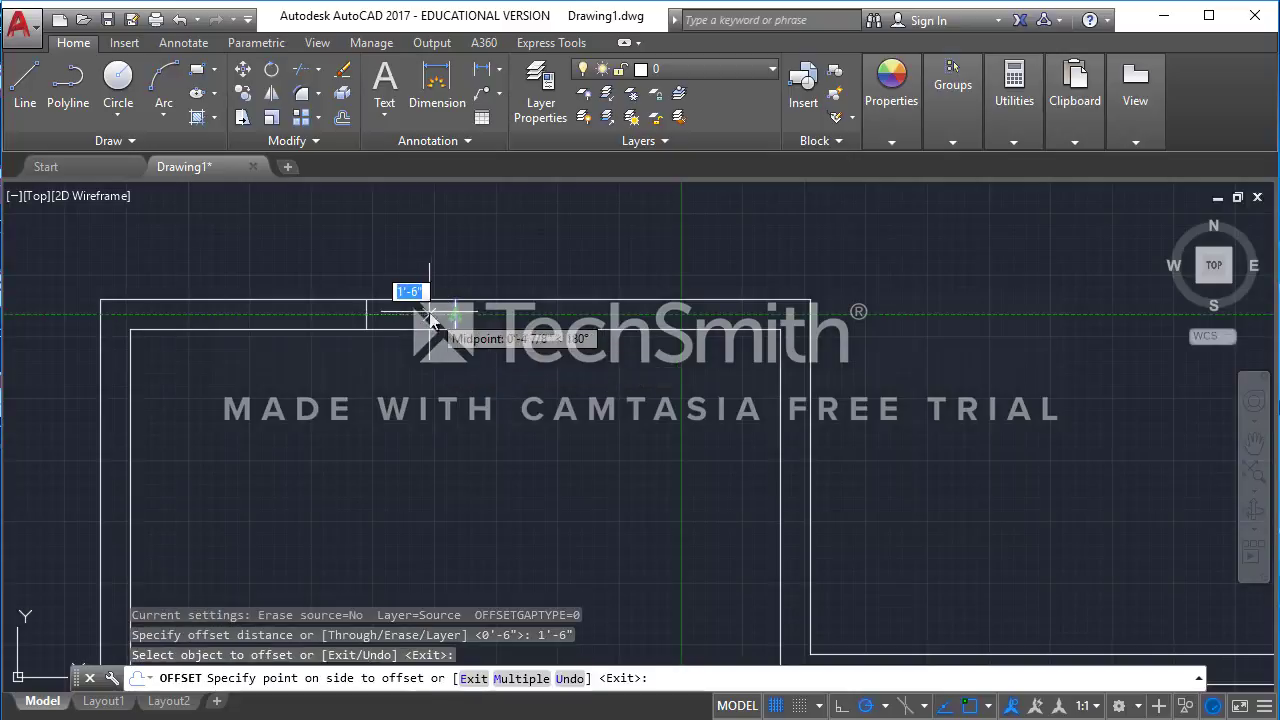
left_click(368, 317)
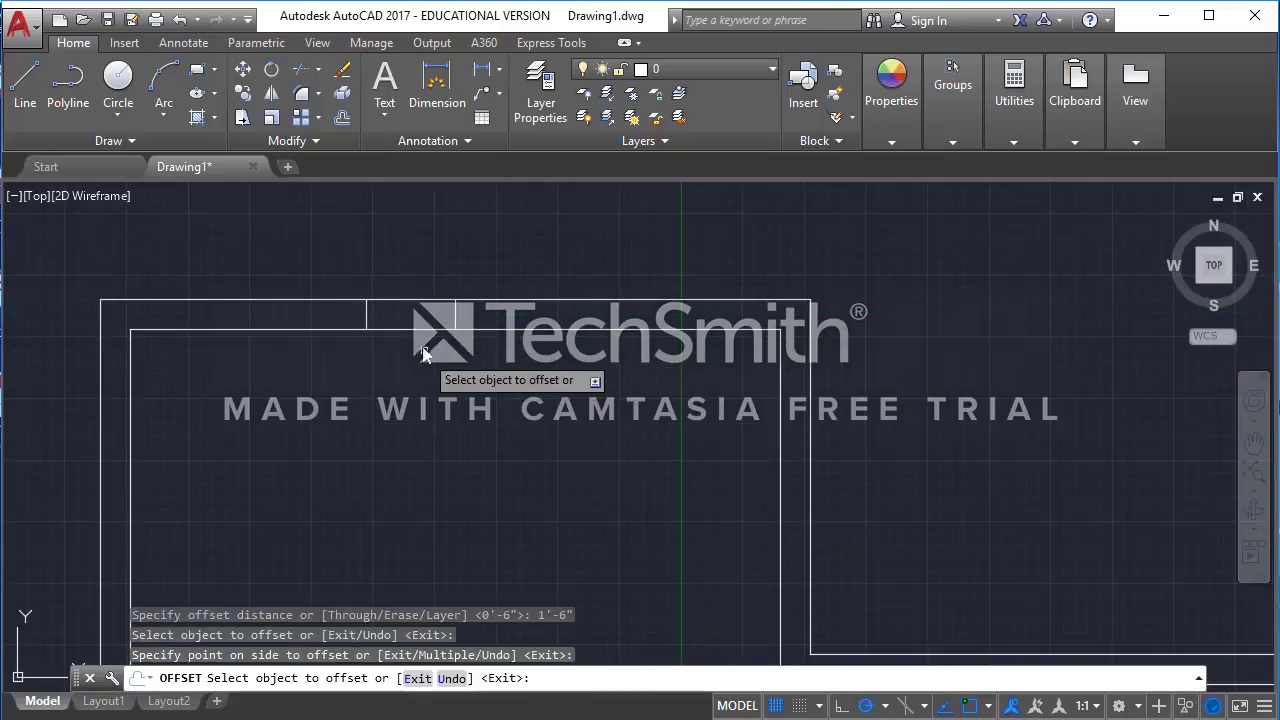
key("Escape")
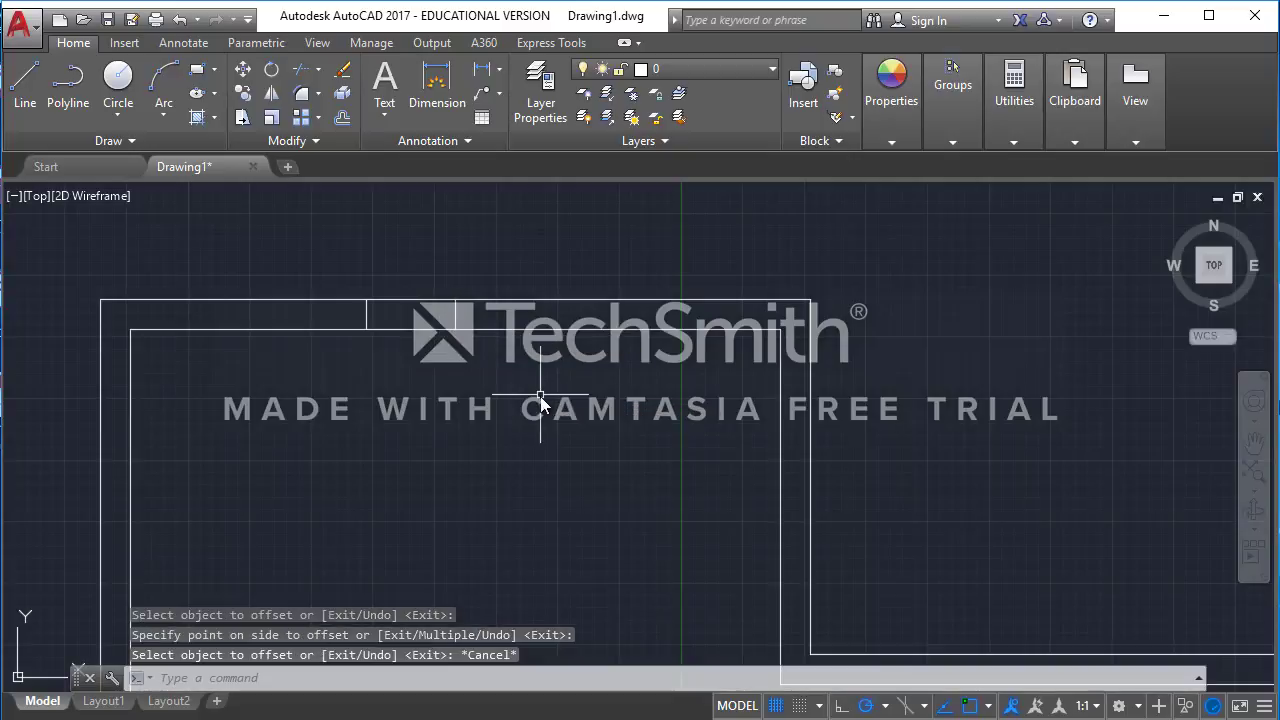
key("ctrl+z")
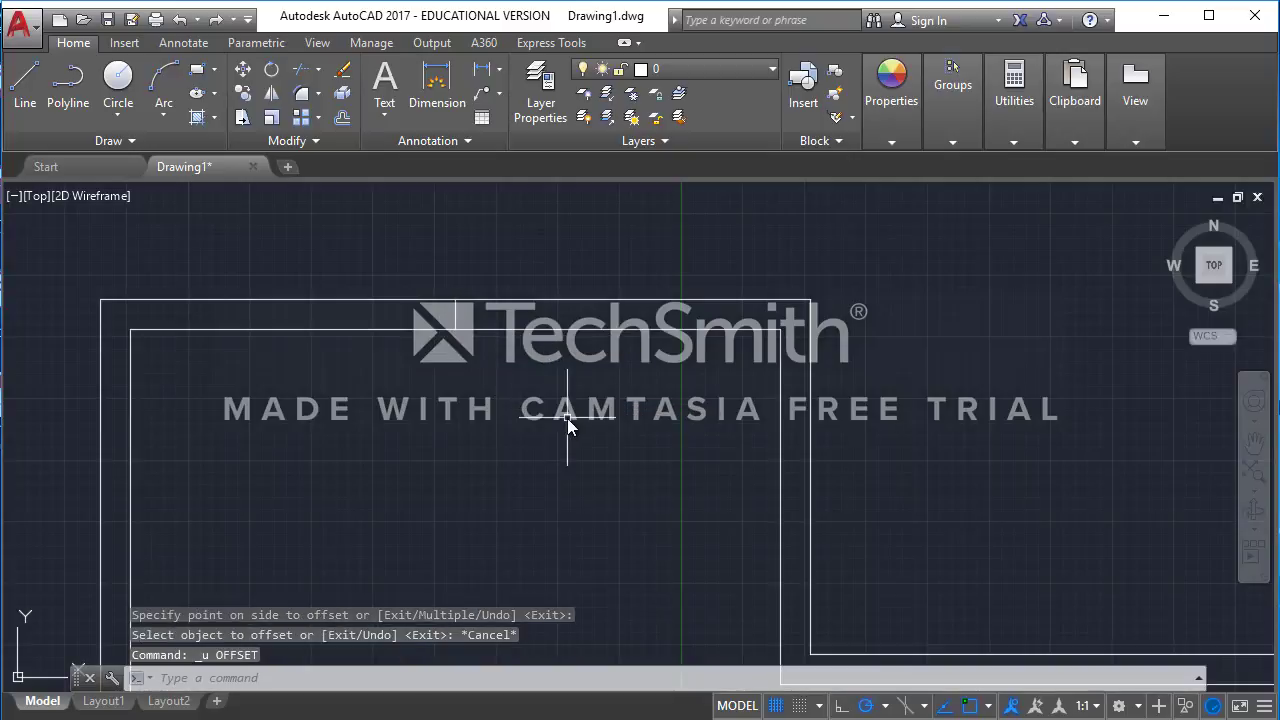
Step: Offset the short line at the upper wall's midpoint 1'-6" to the left
type("o")
key("Return")
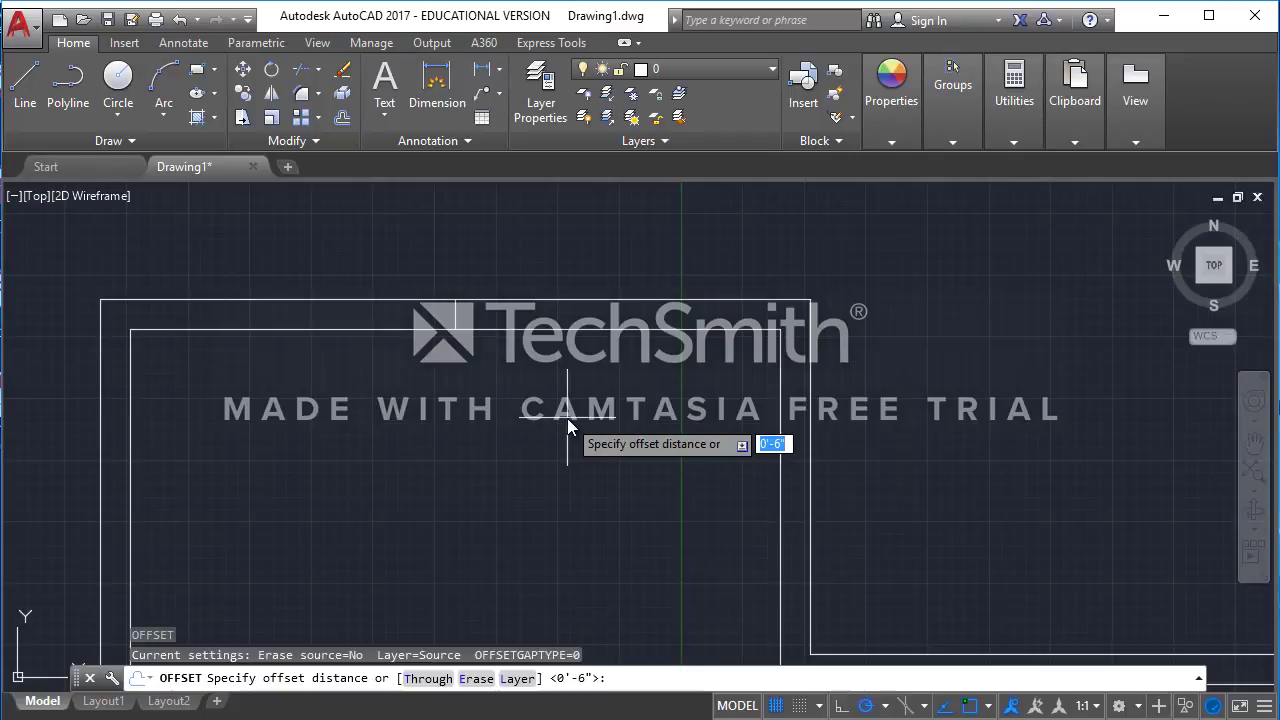
type("1'-6")
key("Return")
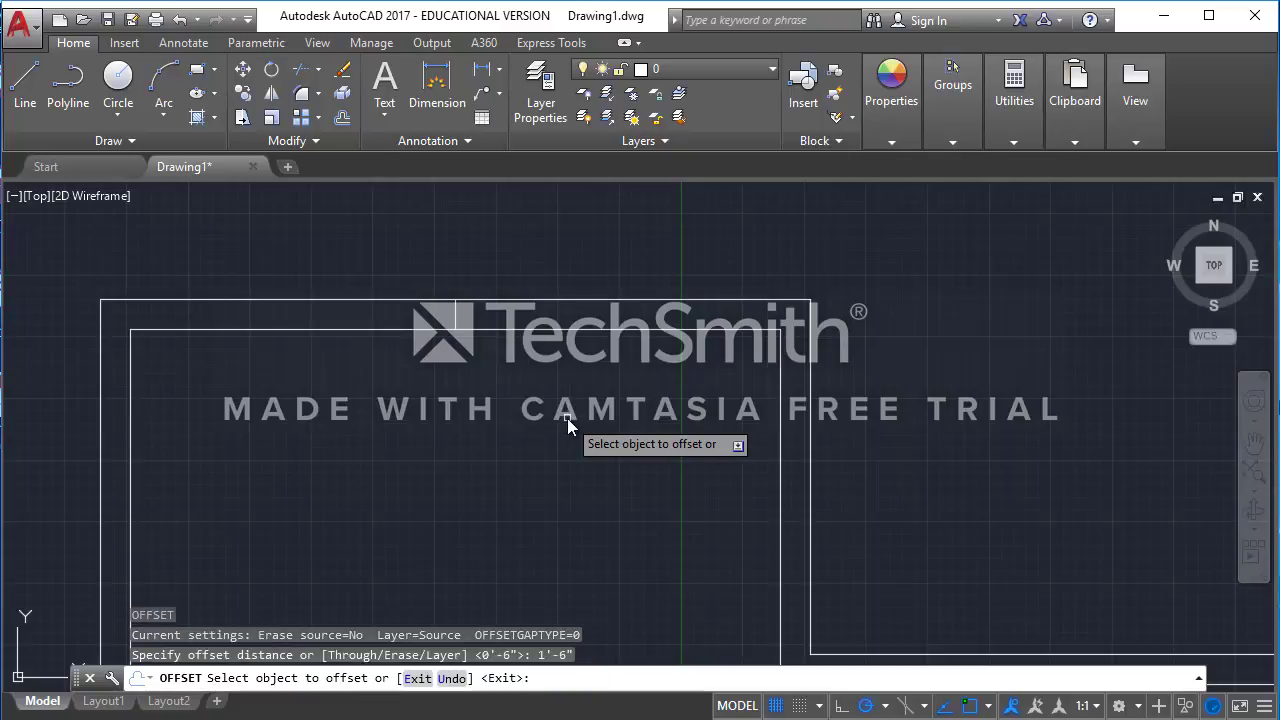
left_click(454, 317)
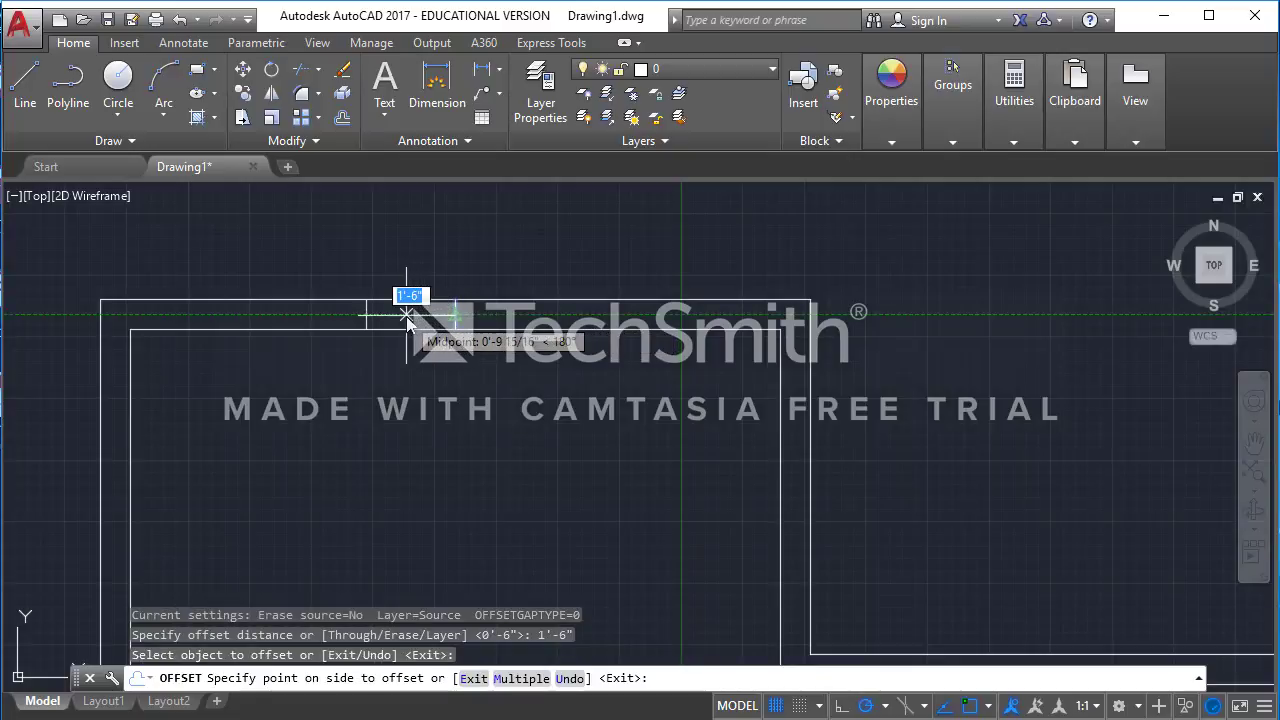
left_click(407, 319)
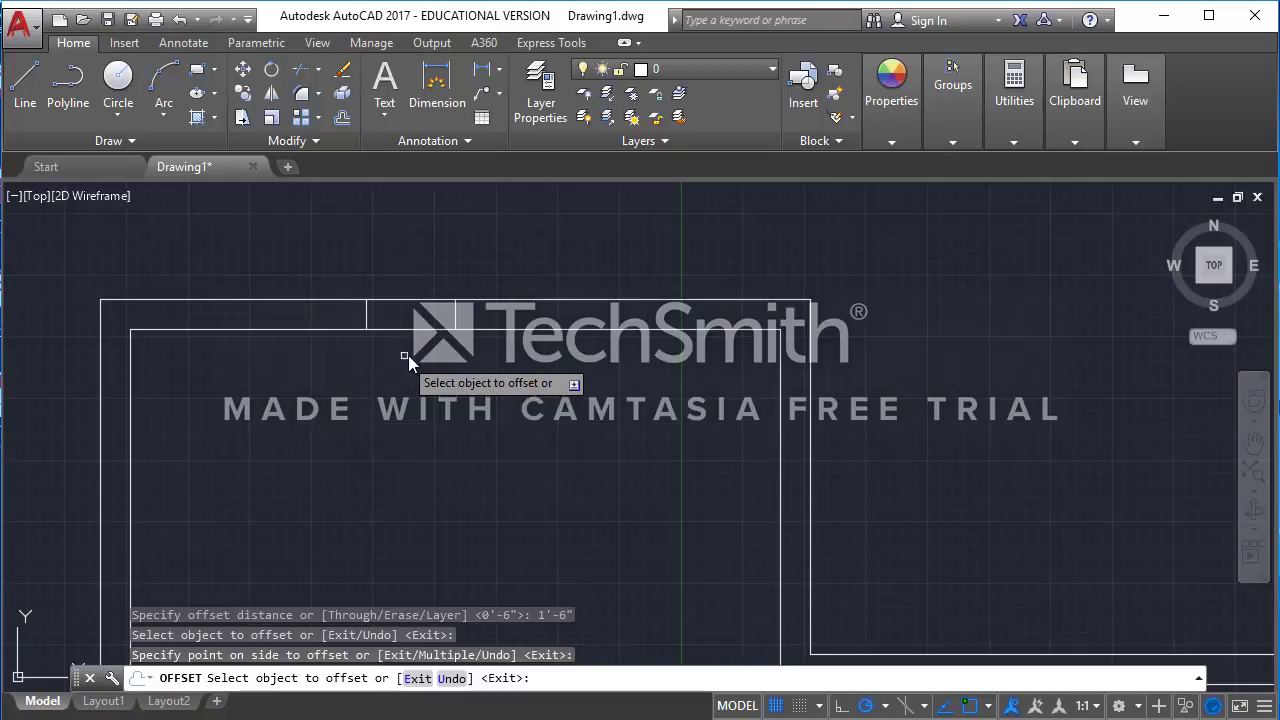
Step: Offset the short centre line 1'-6" to the right as well, and delete the original centre line
left_click(453, 300)
left_click(546, 316)
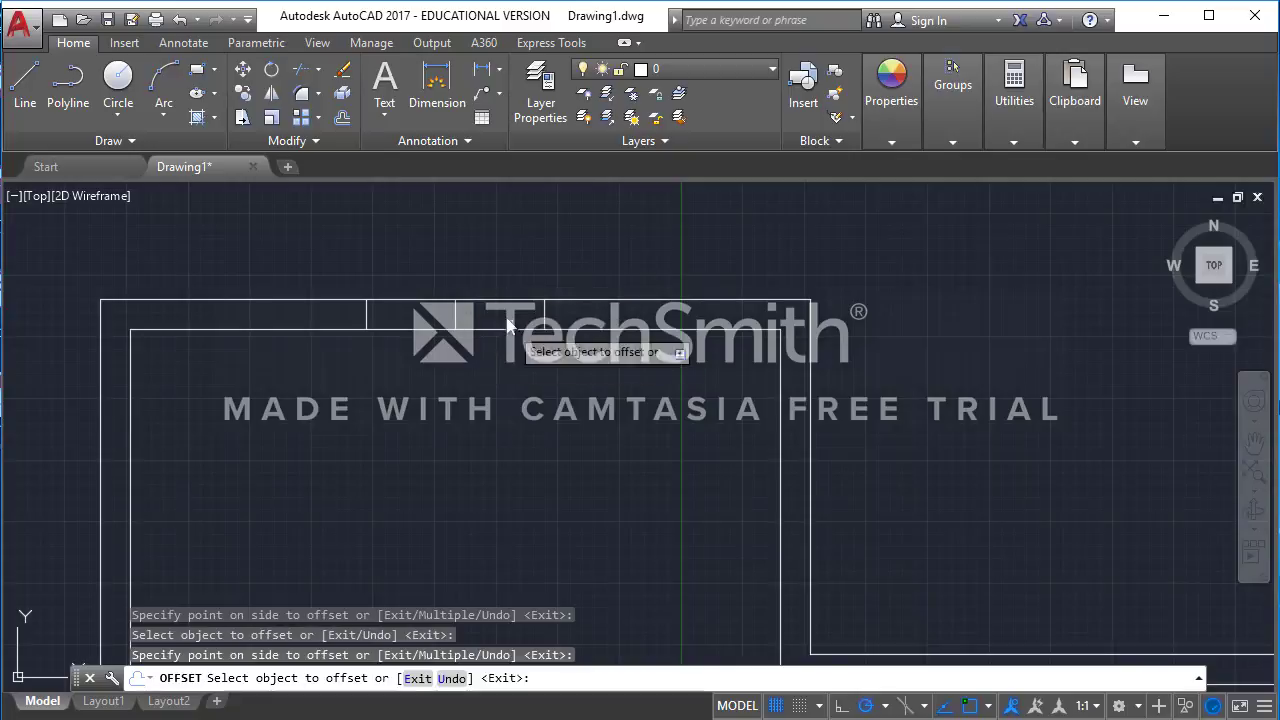
scroll(488, 308, "down", 2)
scroll(525, 313, "up", 2)
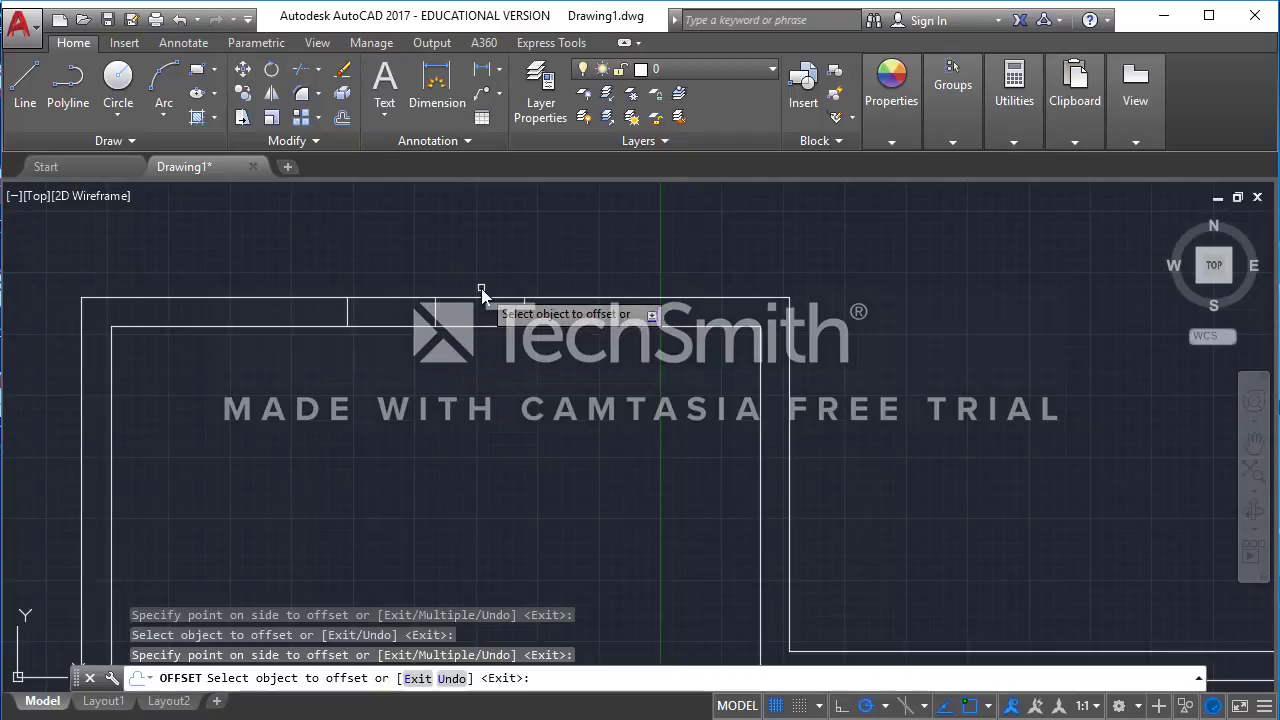
key("Escape")
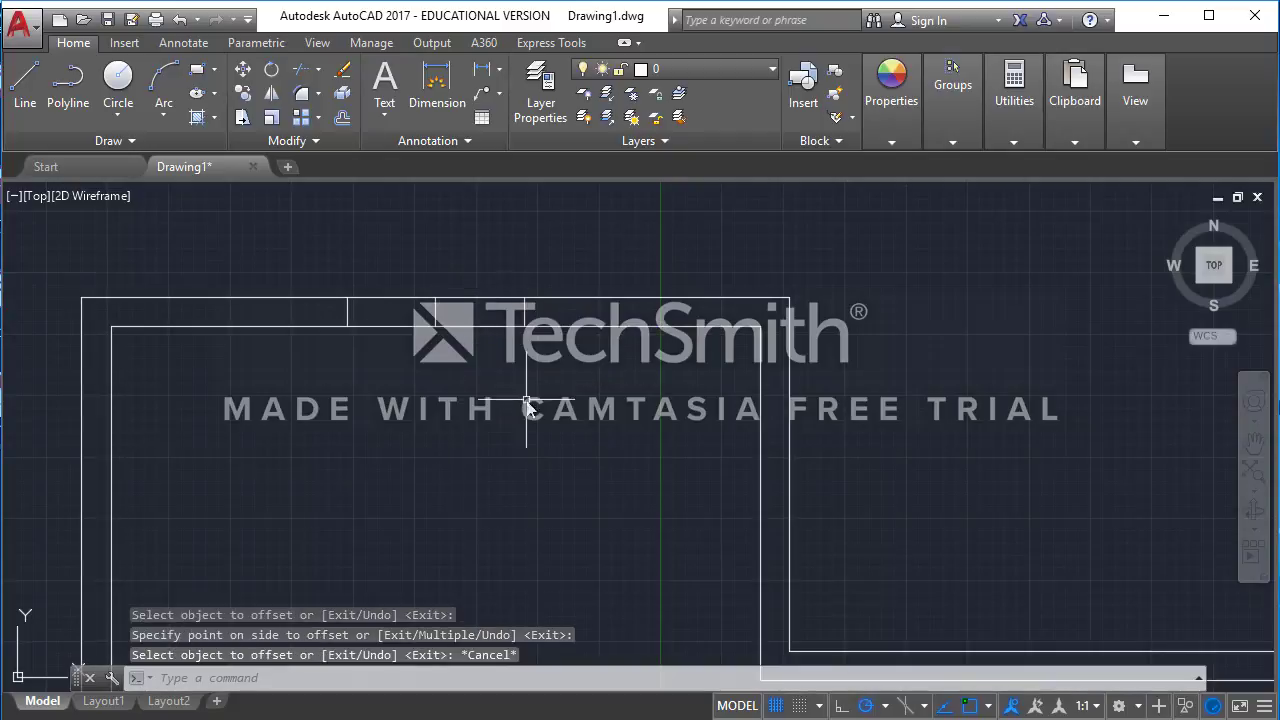
left_click(434, 318)
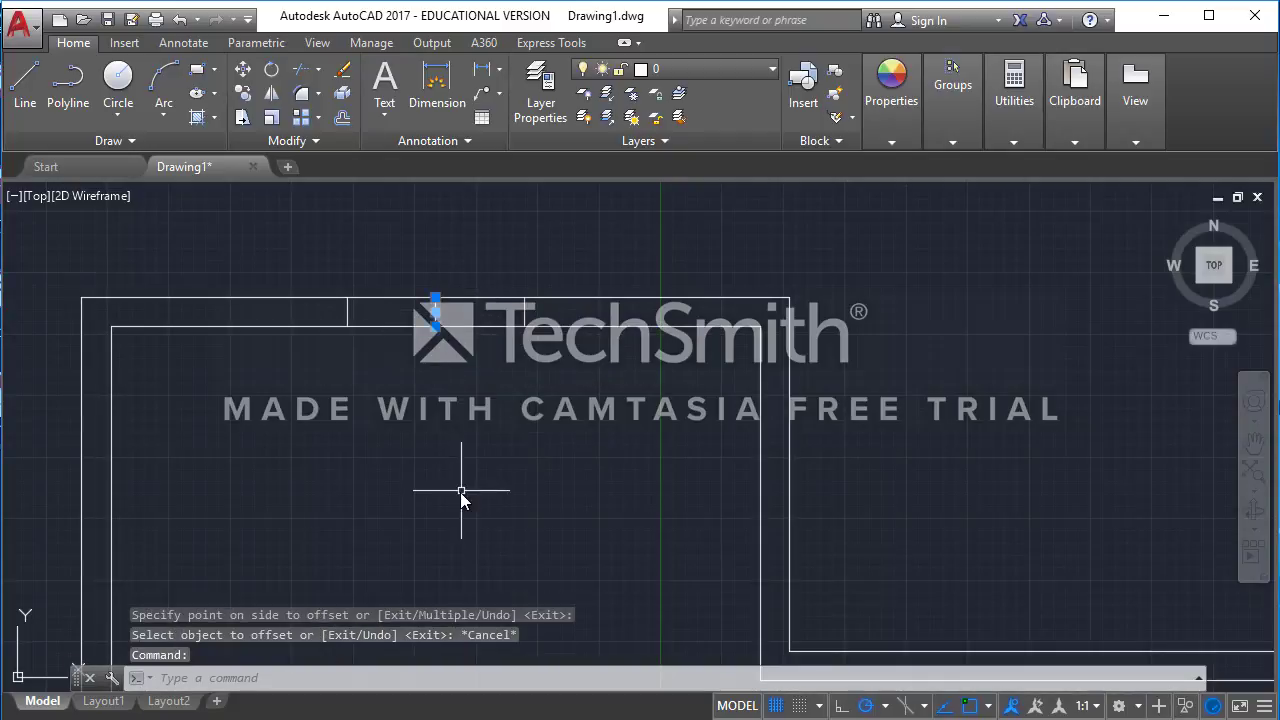
key("Delete")
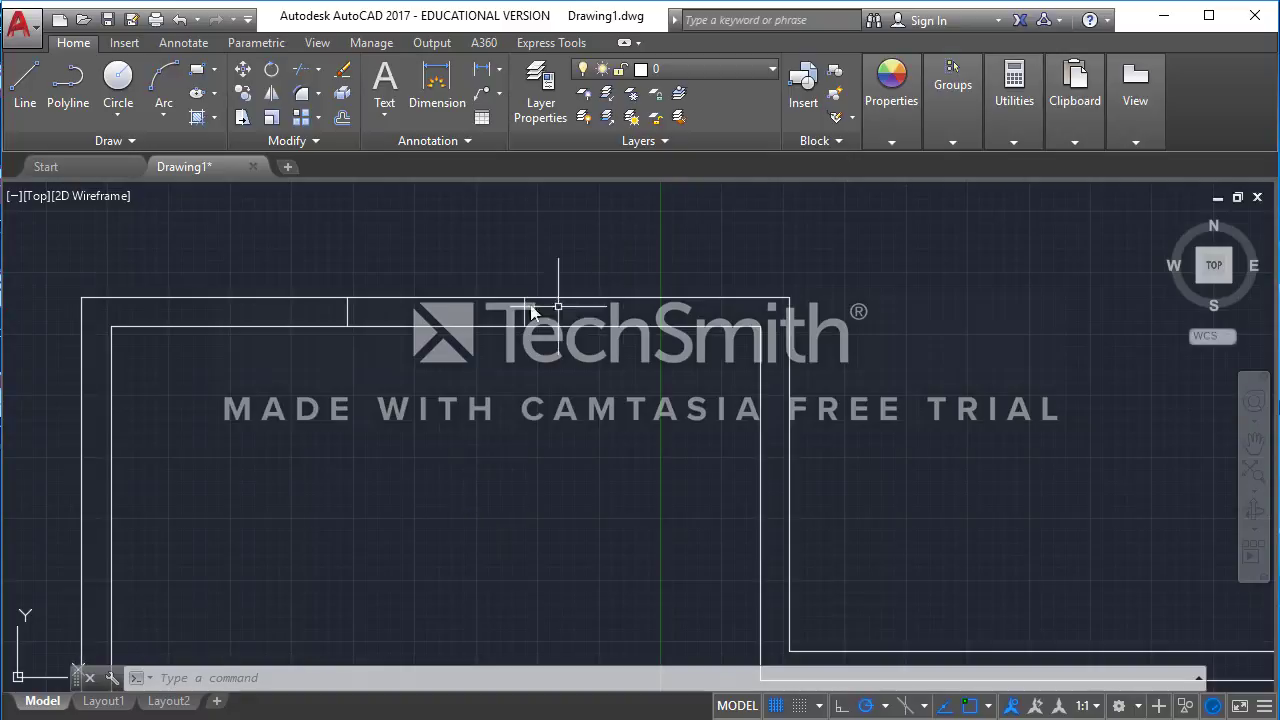
Step: Review the object snap modes in the drafting settings, switching Center off and on again before accepting
type("OS")
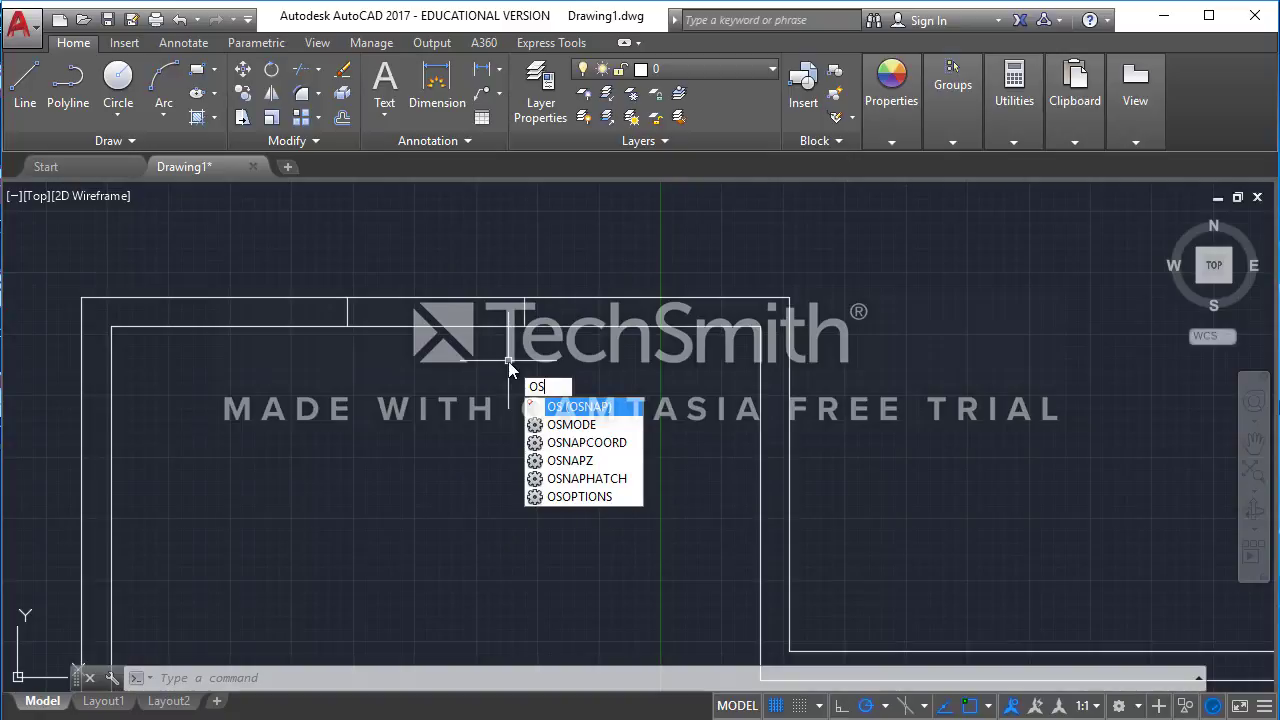
key("Return")
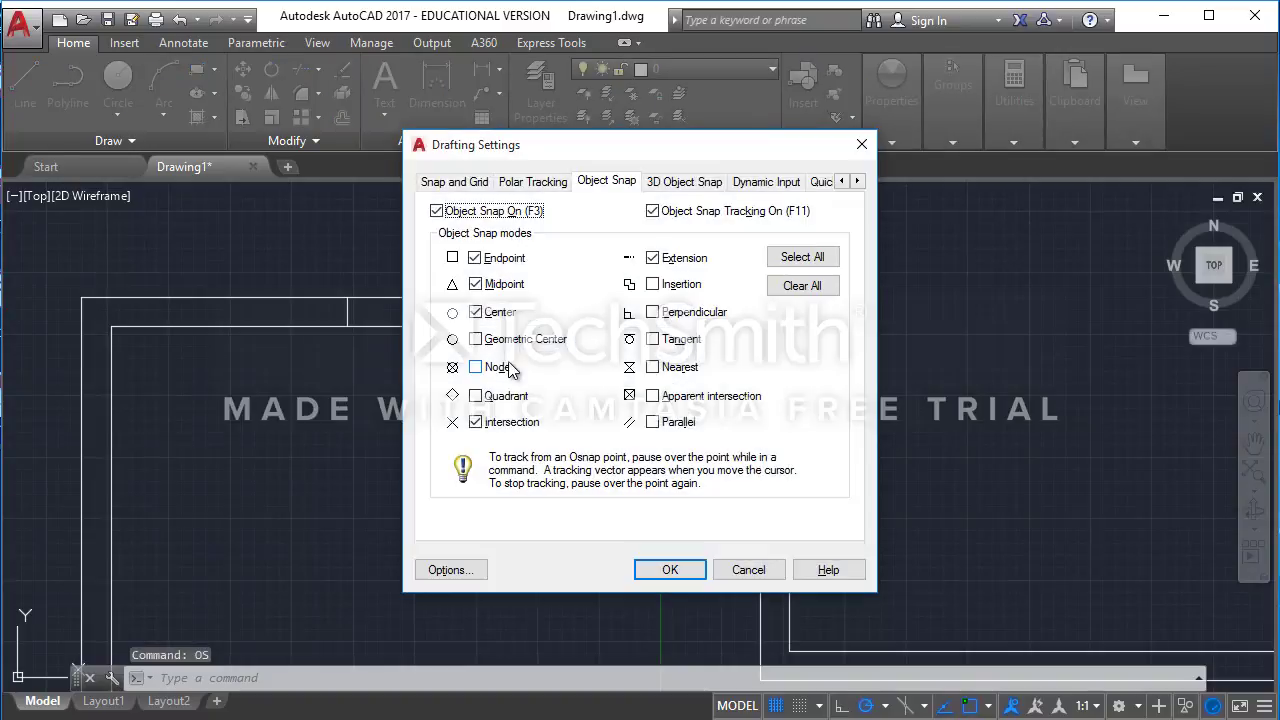
left_click(475, 312)
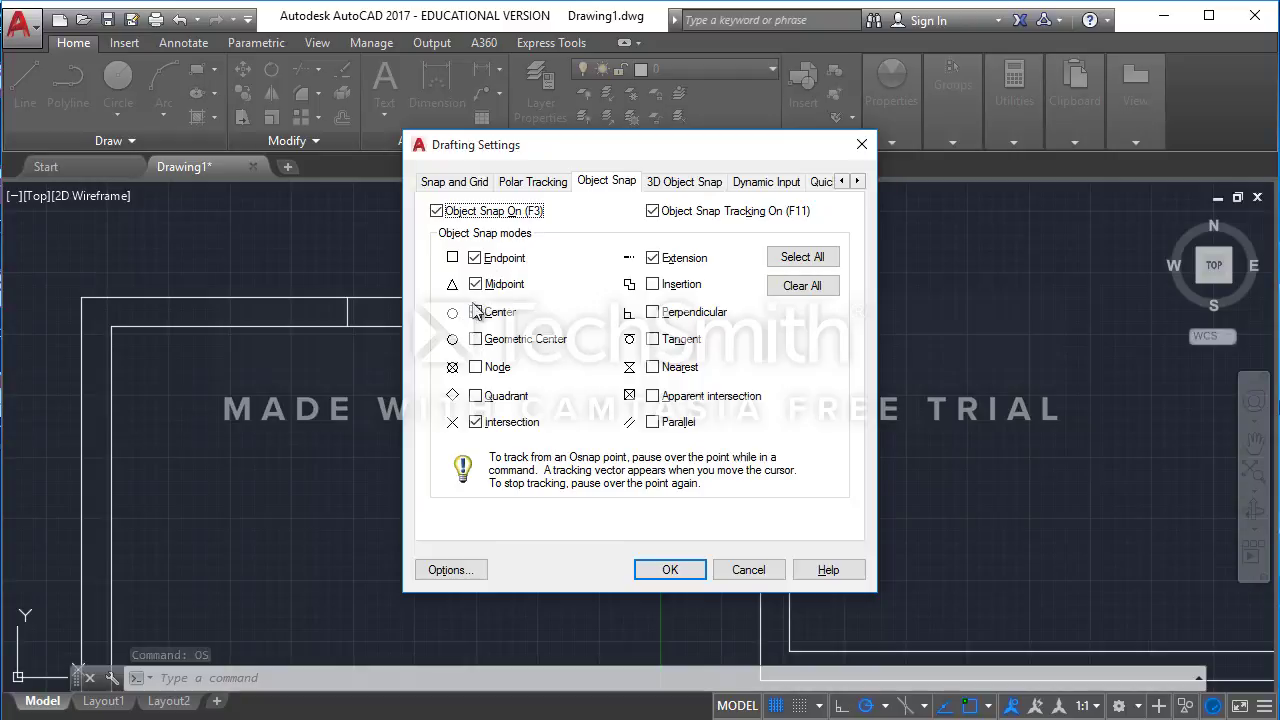
left_click(475, 312)
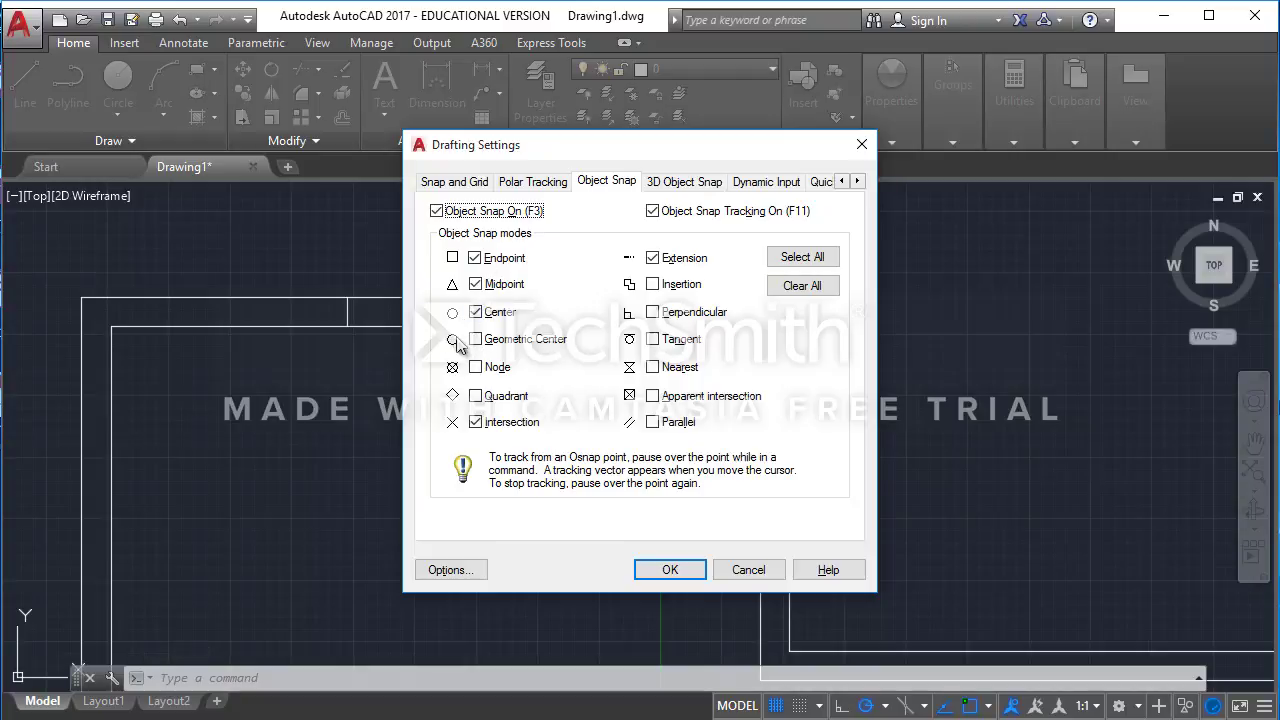
left_click(668, 569)
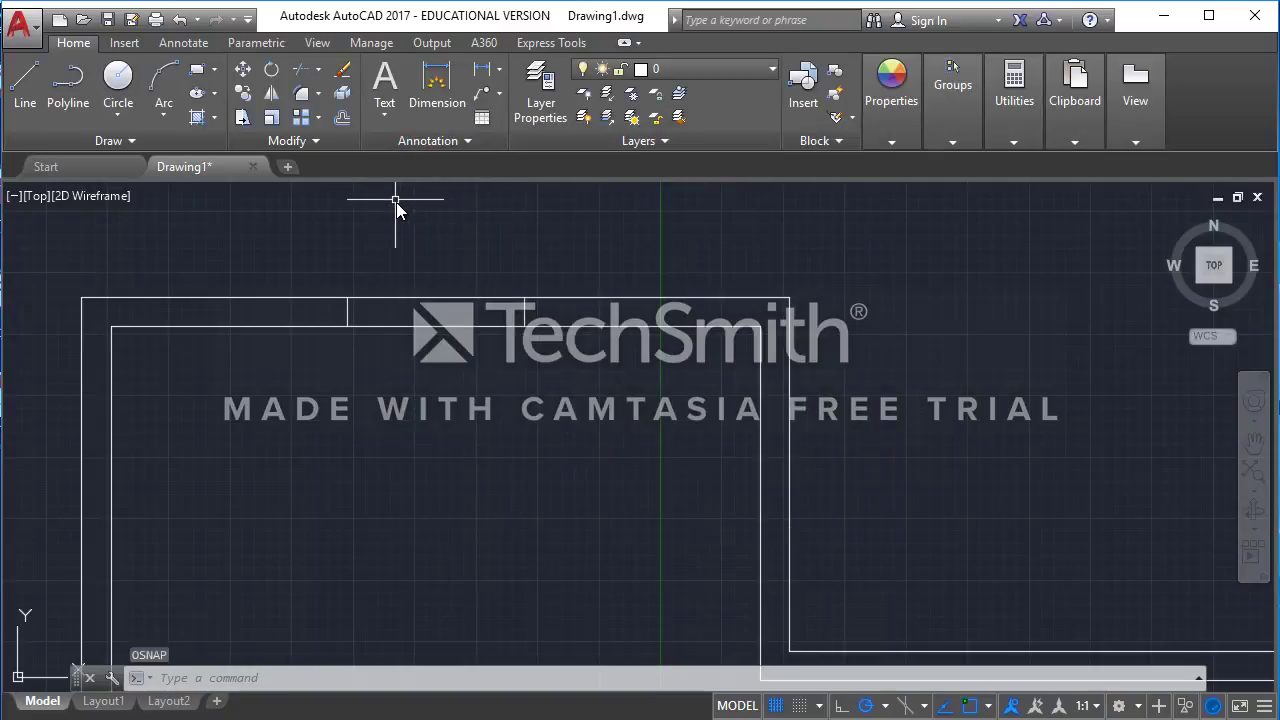
Step: Preview the Midpoint snap on the upper wall's outer edge with a line, without placing a point
type("l")
key("Return")
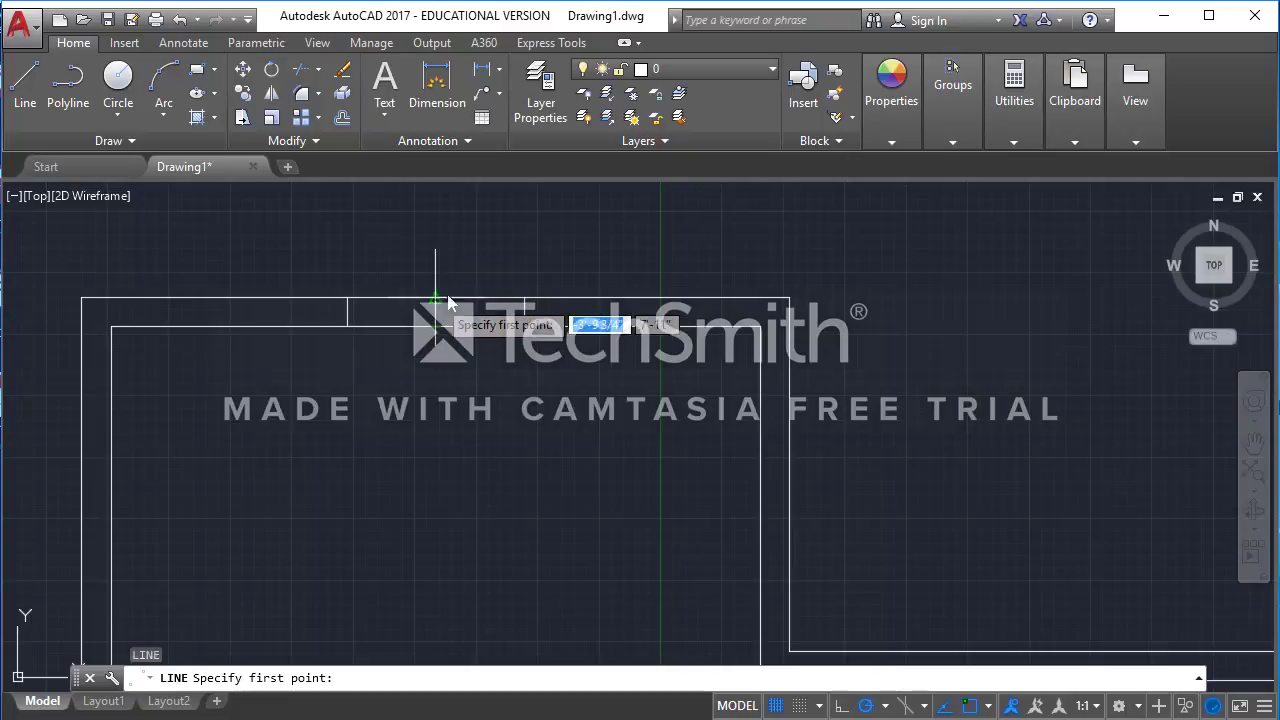
key("Escape")
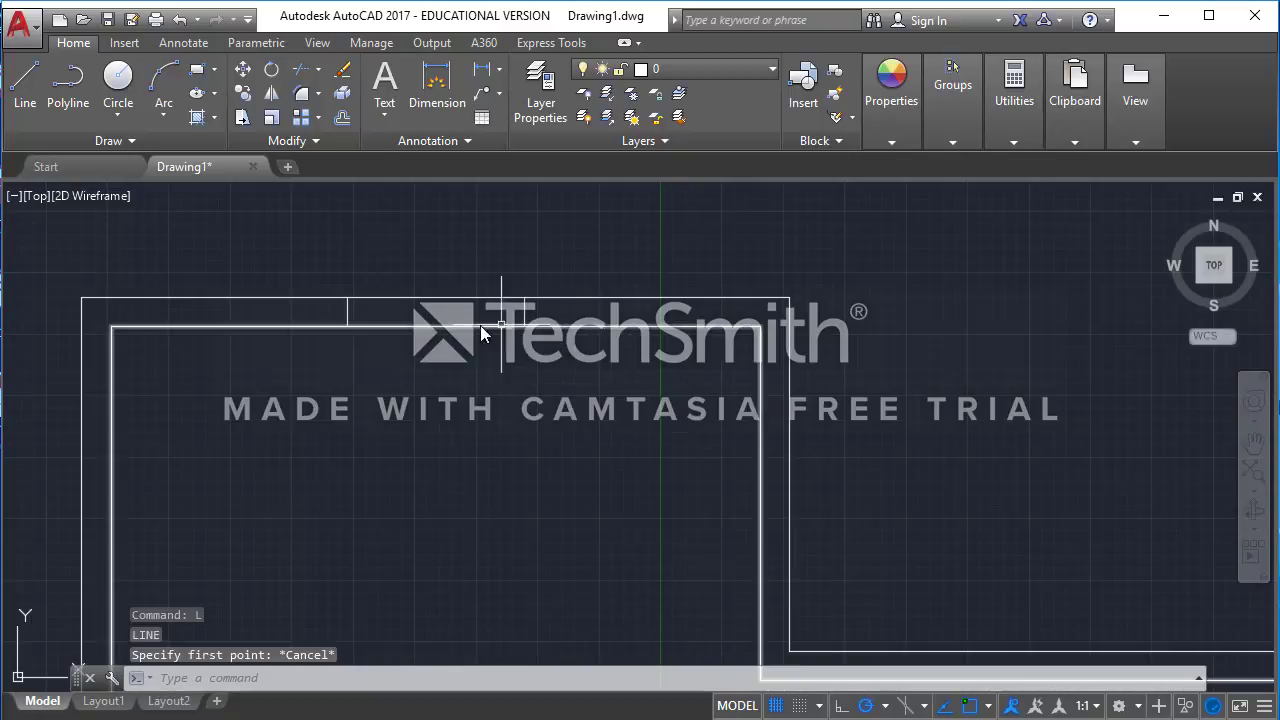
scroll(425, 265, "down", 2)
middle_click_drag(426, 248, 424, 287)
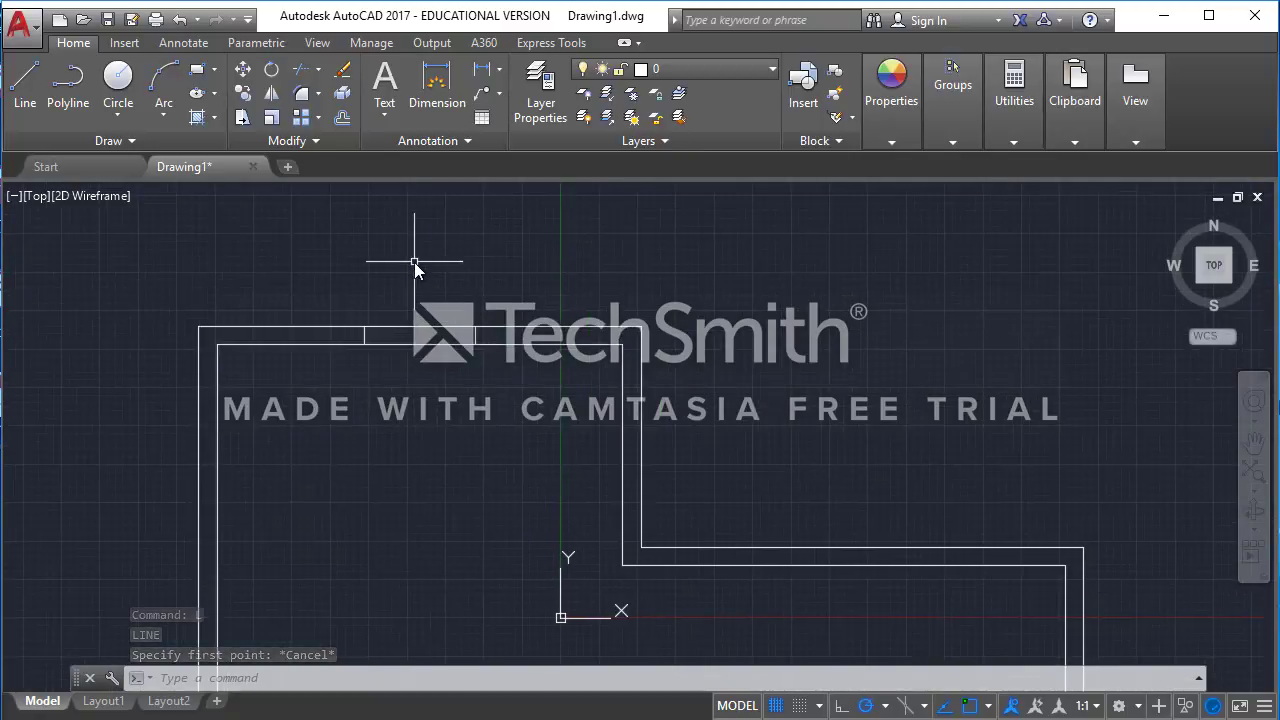
type("T")
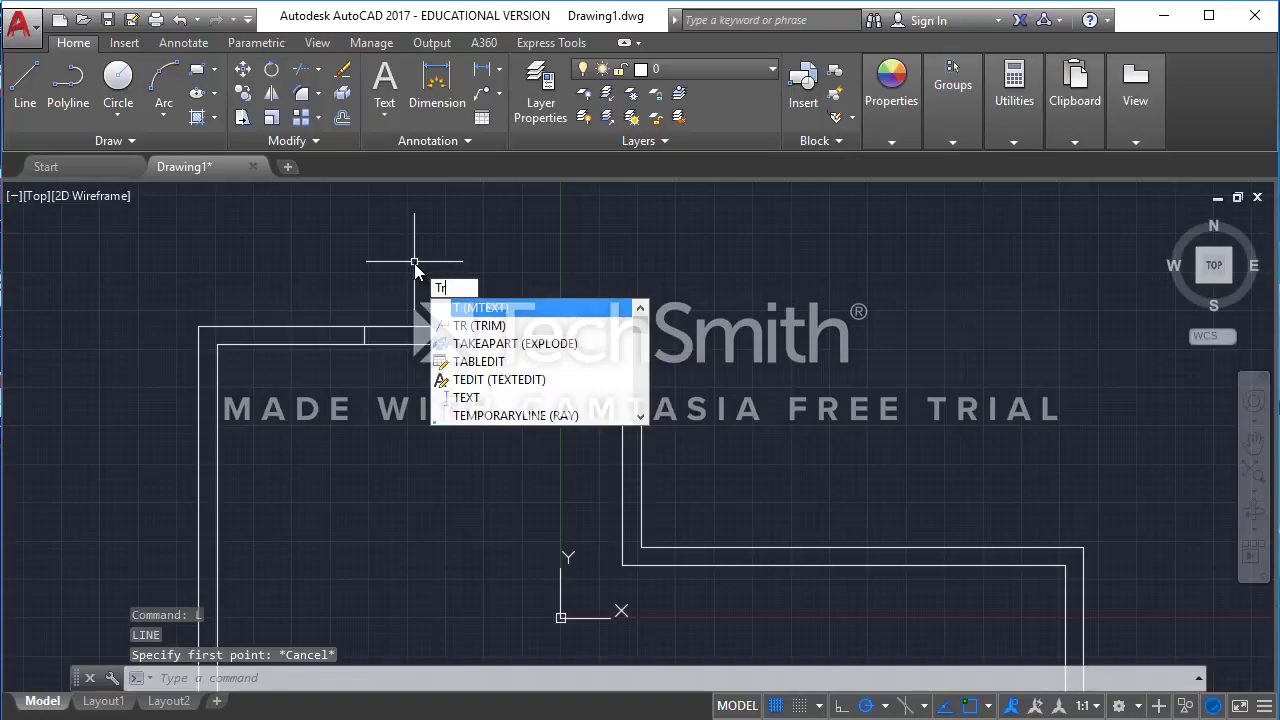
type("r")
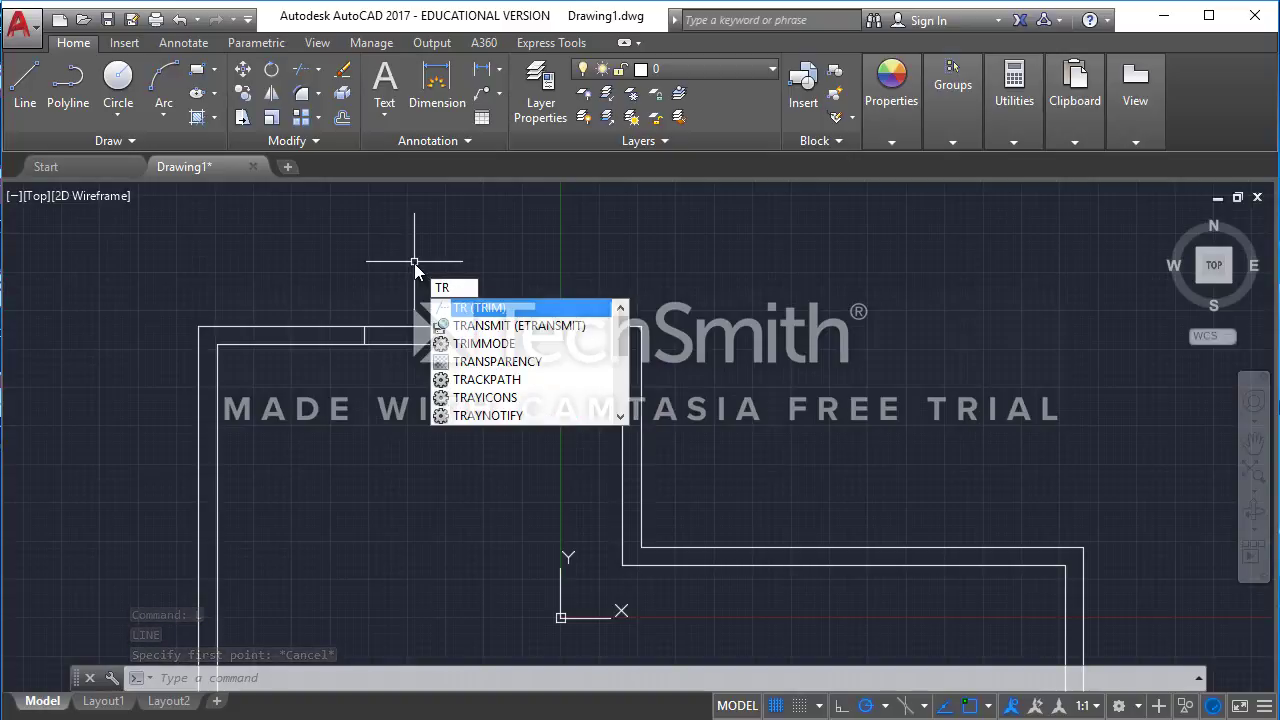
key("Return")
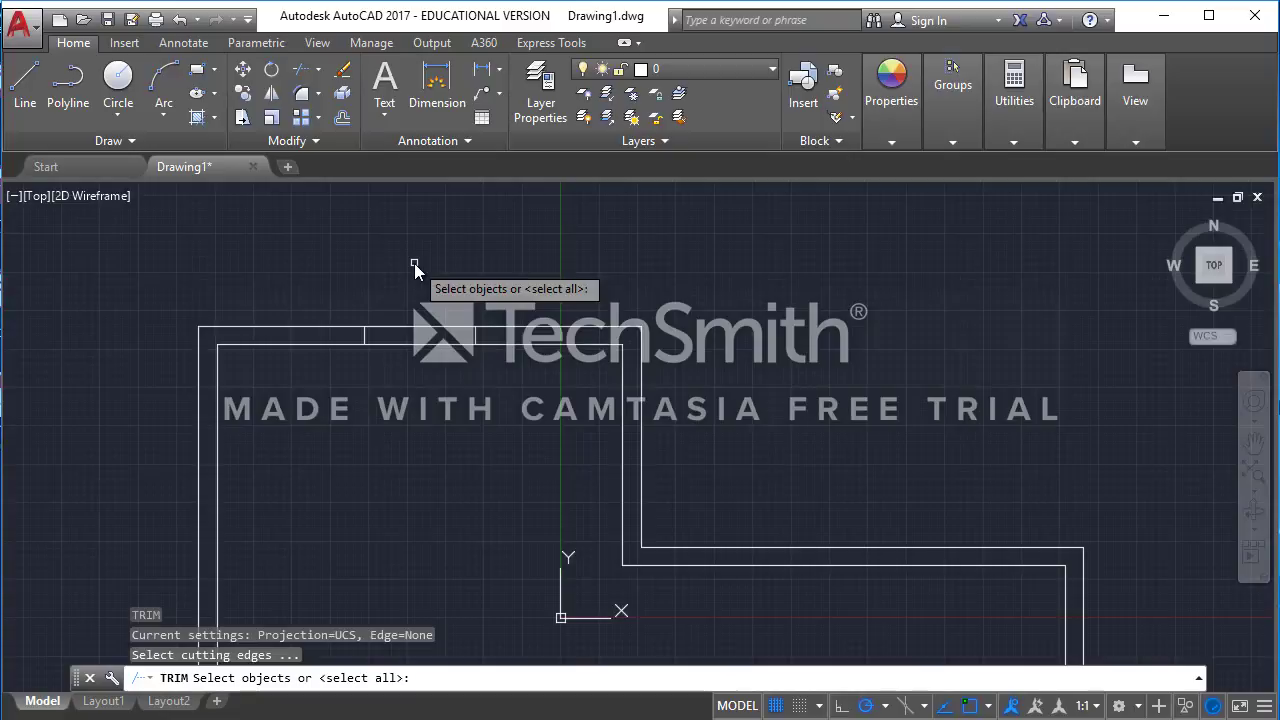
mouse_move(313, 263)
left_mouse_down()
mouse_move(405, 354)
mouse_move(410, 290)
left_mouse_up()
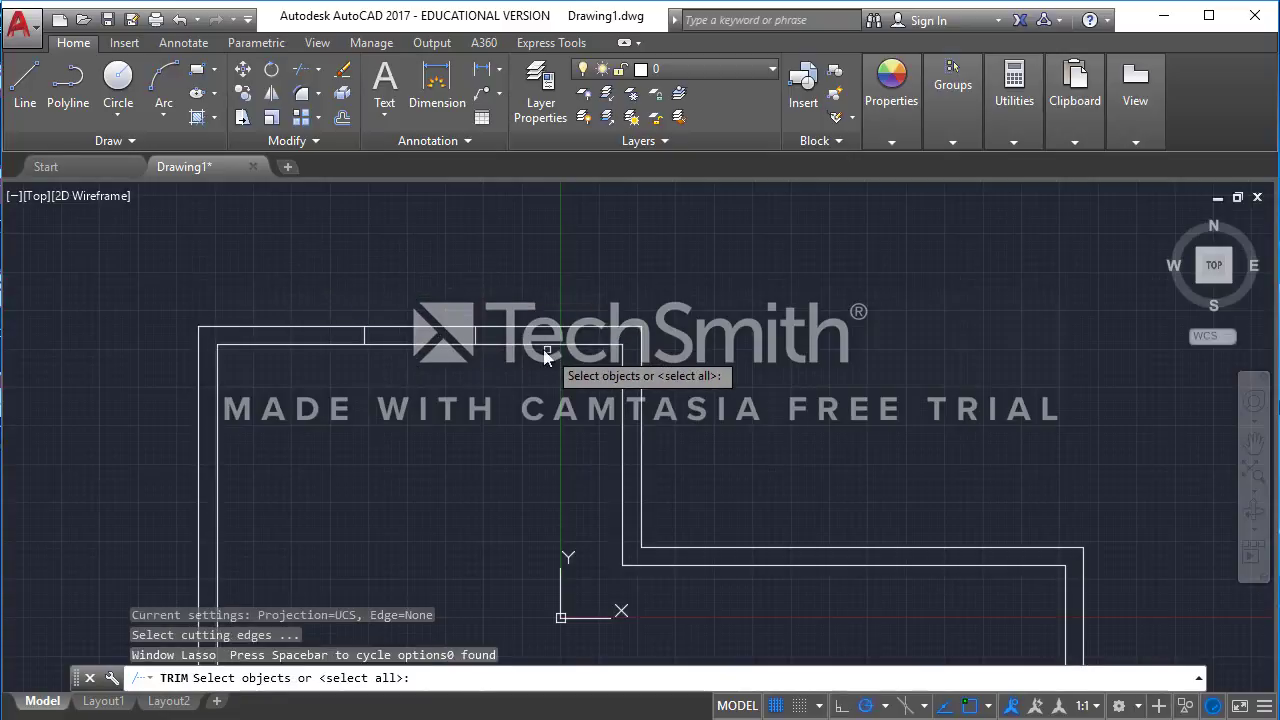
left_click(318, 258)
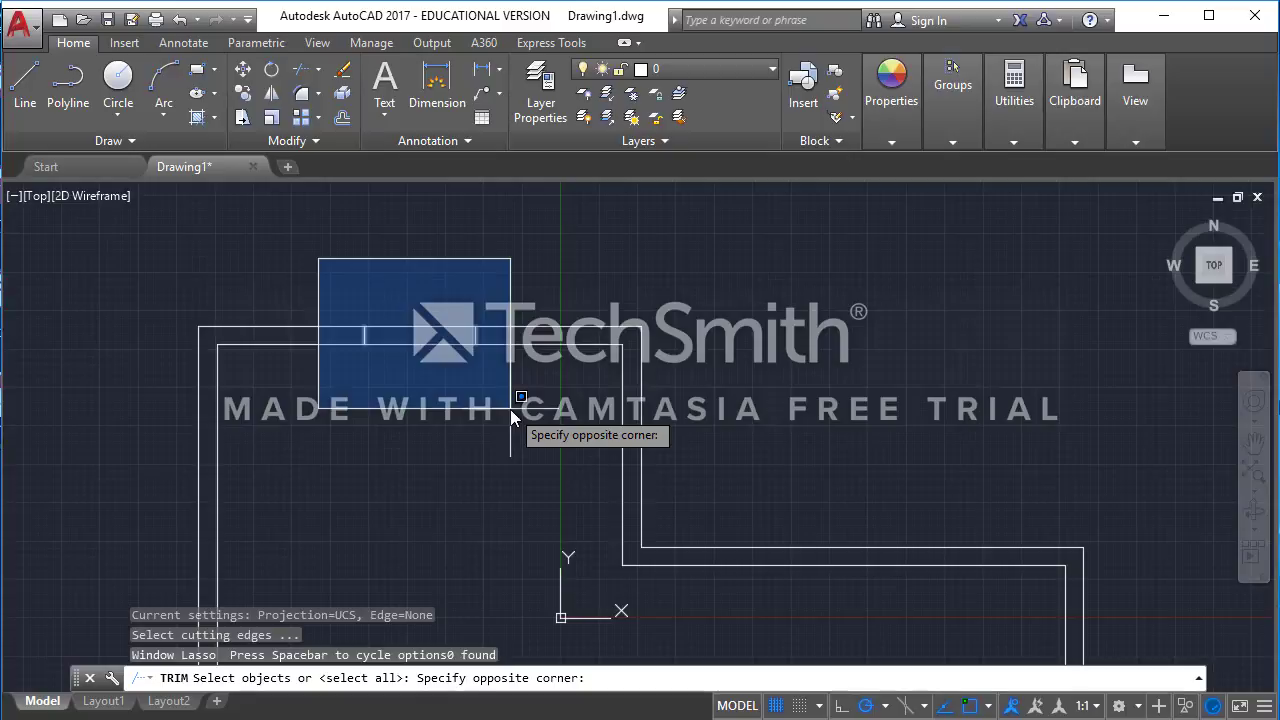
key("Escape")
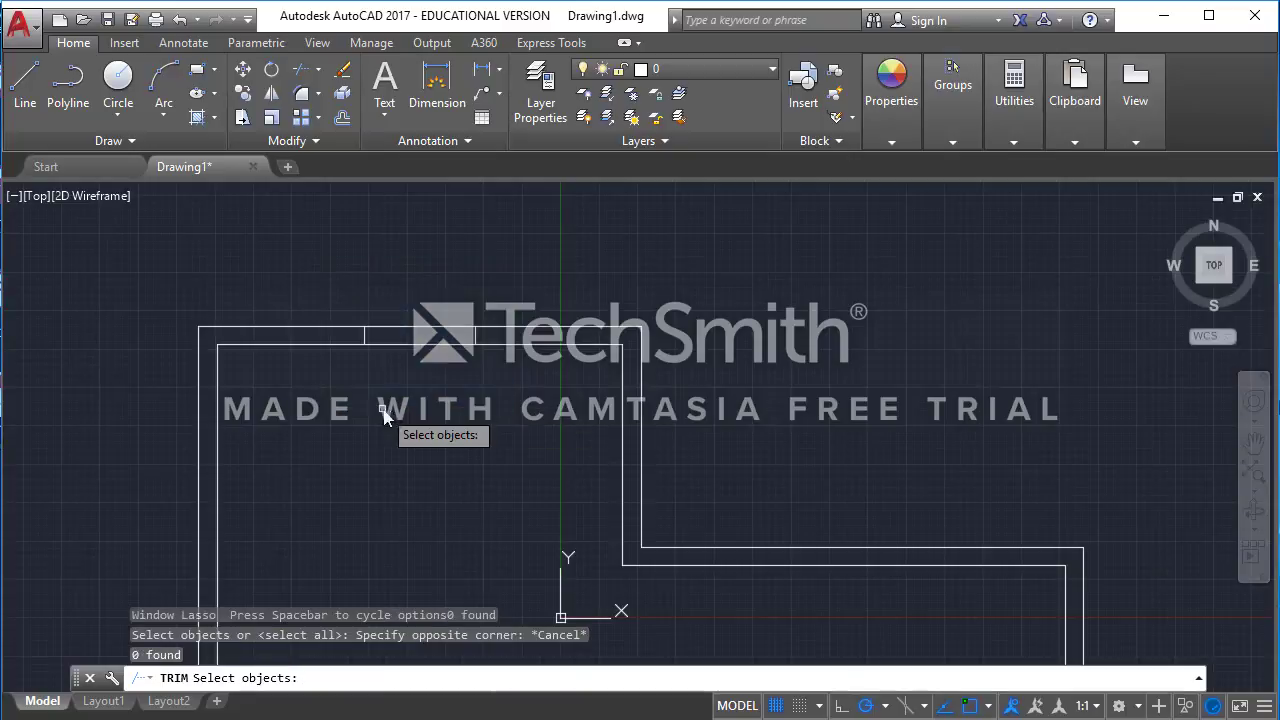
mouse_move(513, 404)
left_mouse_down()
mouse_move(460, 360)
mouse_move(537, 412)
left_mouse_up()
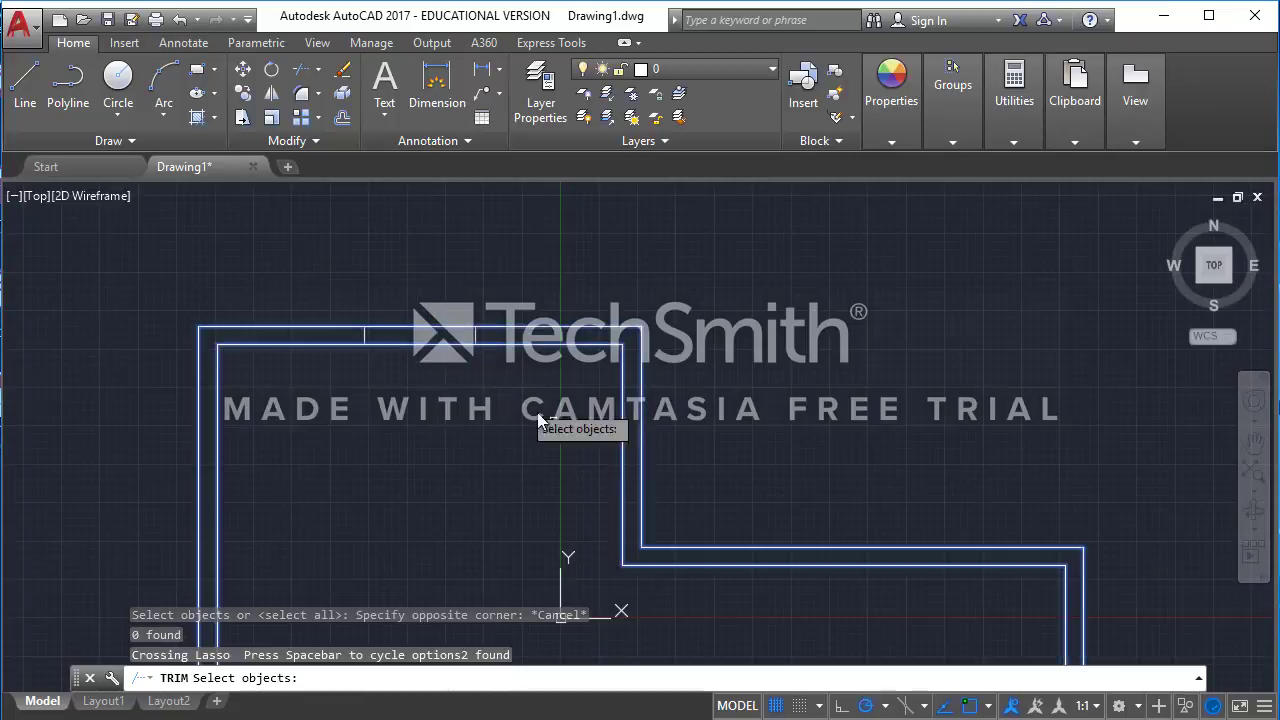
key("Escape")
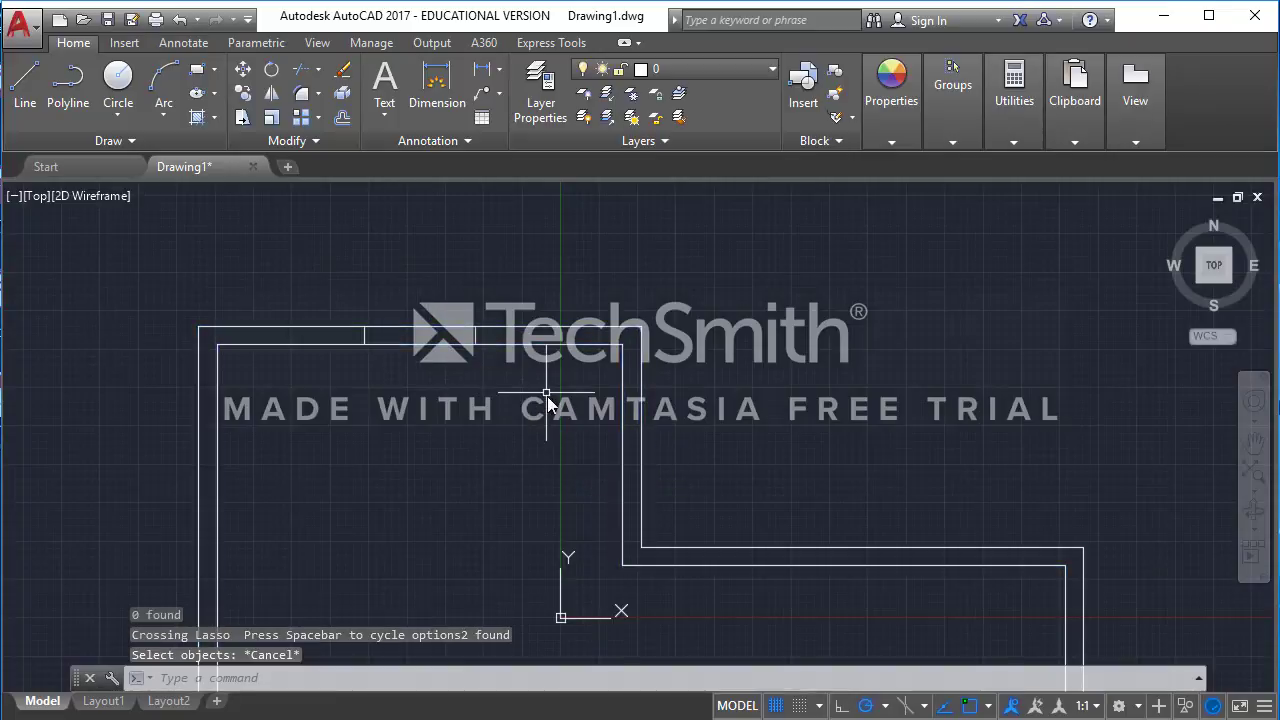
Step: Trim both upper wall lines between the two short cross lines, using all four objects as cutting edges, and undo the trim
type("tr")
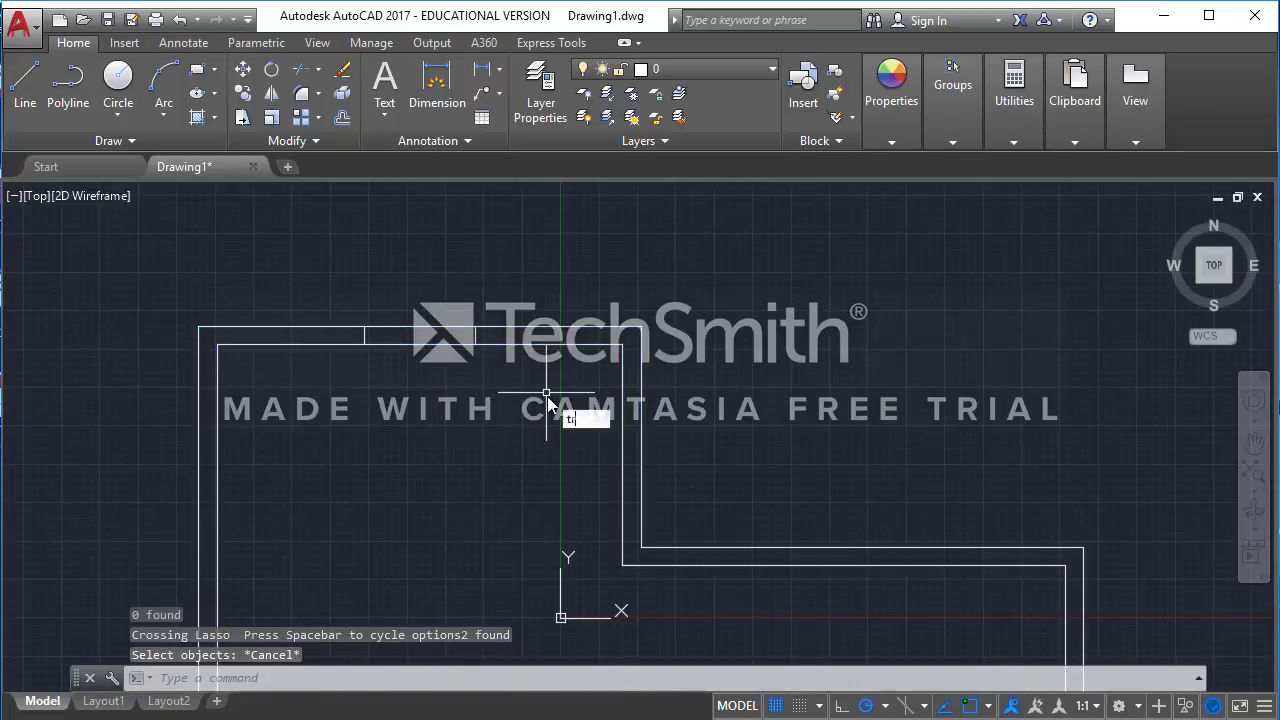
key("Return")
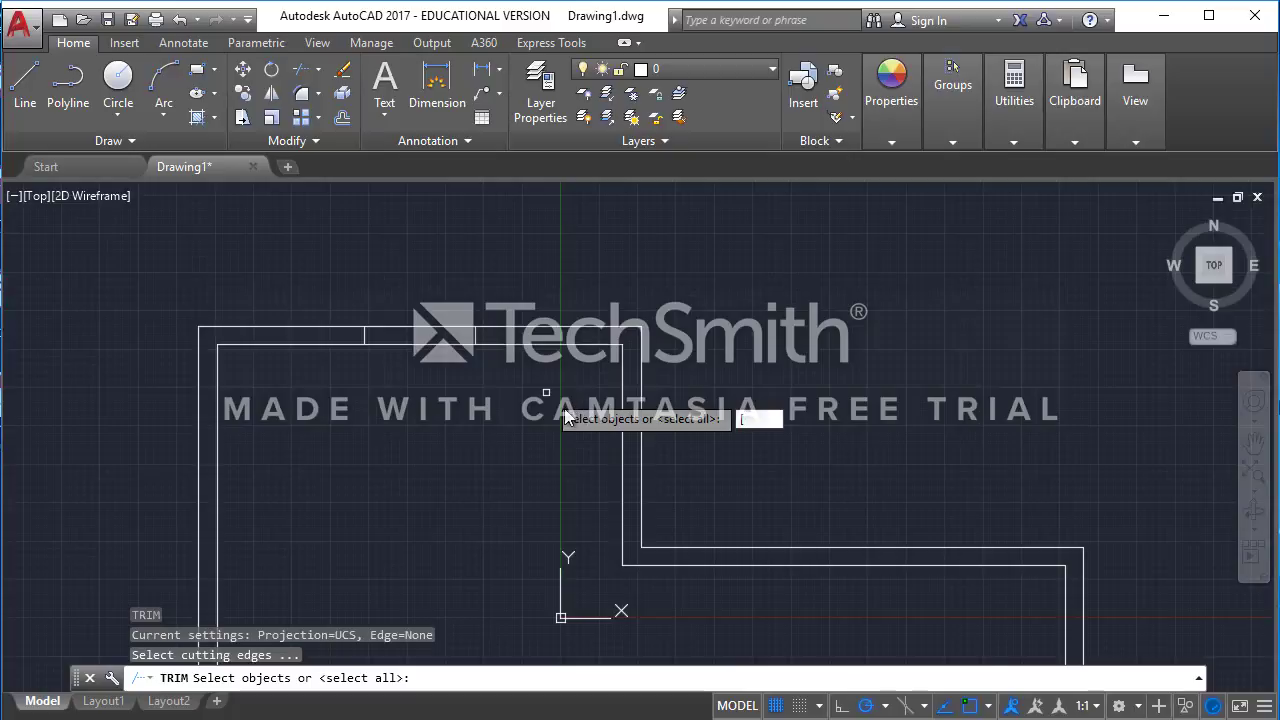
type("[")
key("Return")
left_click(542, 412)
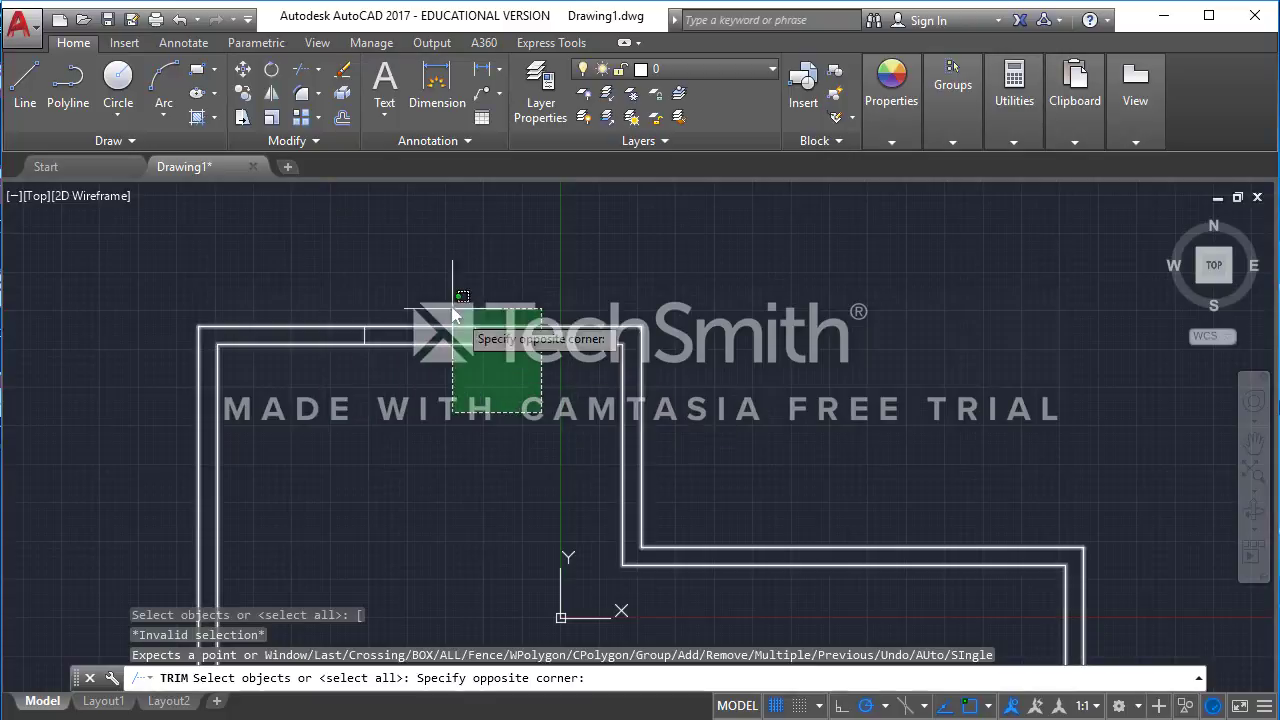
left_click(313, 252)
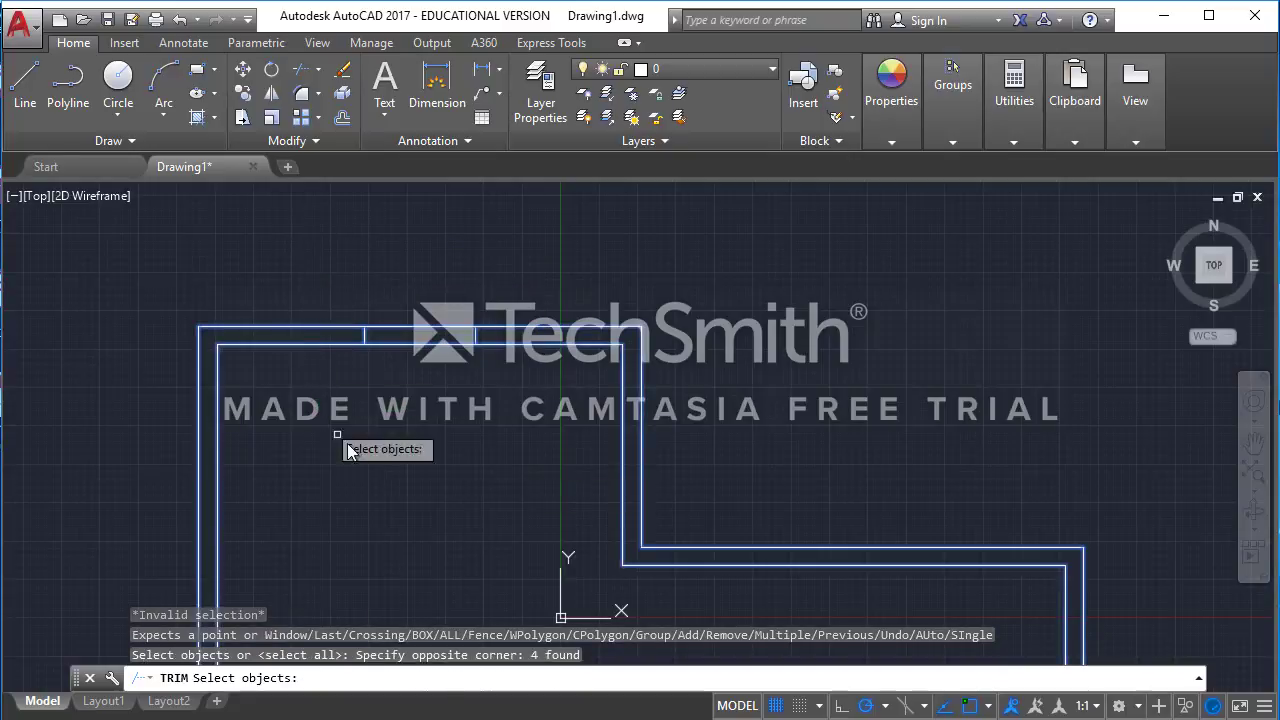
scroll(428, 344, "up", 3)
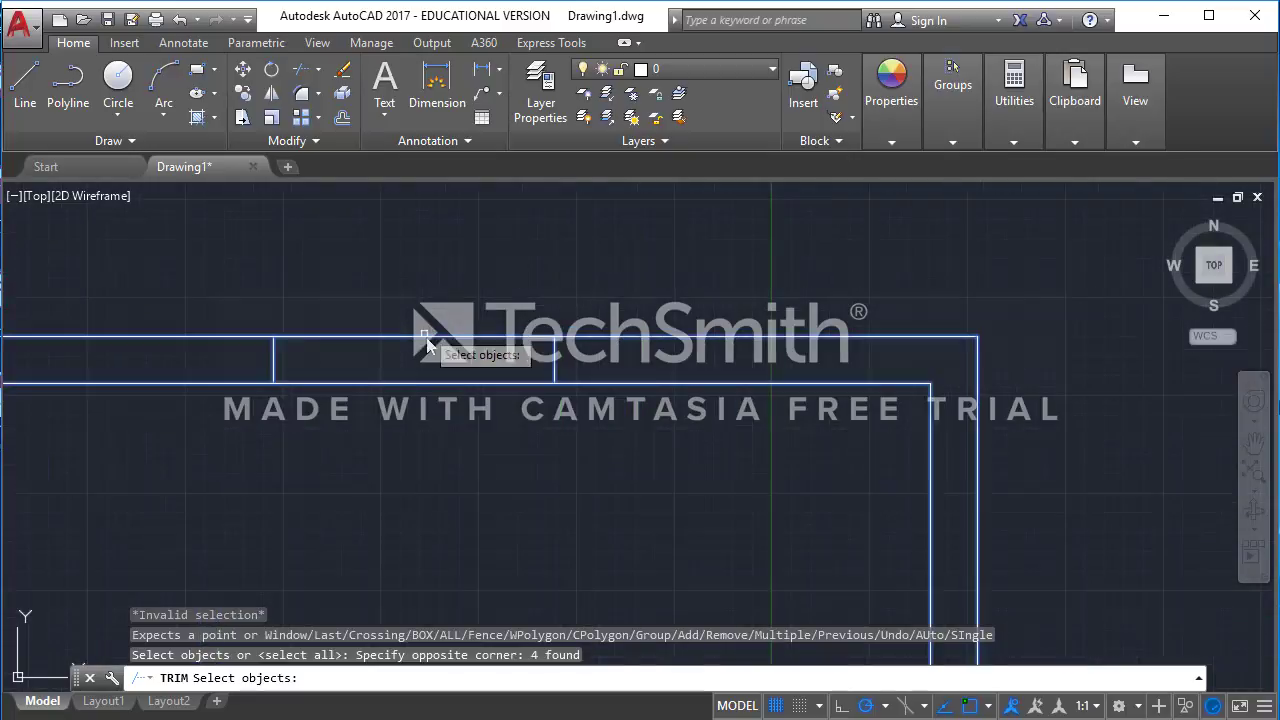
middle_click_drag(457, 369, 579, 363)
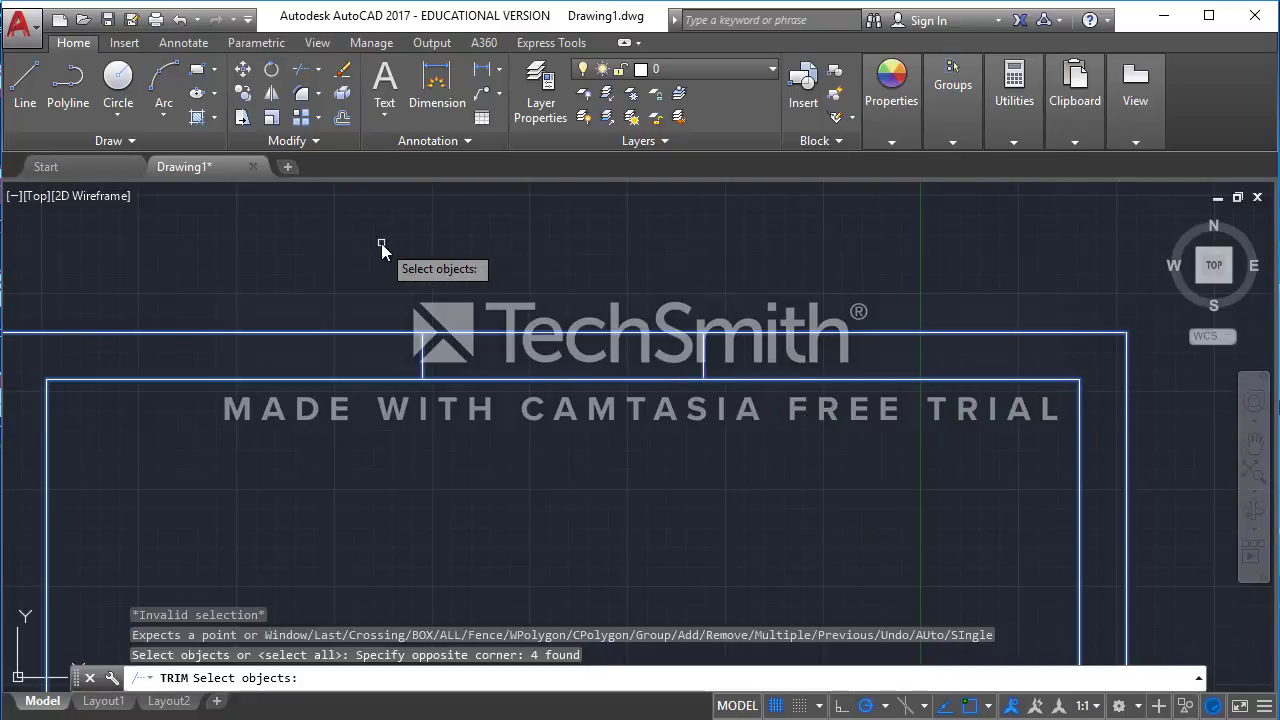
key("Return")
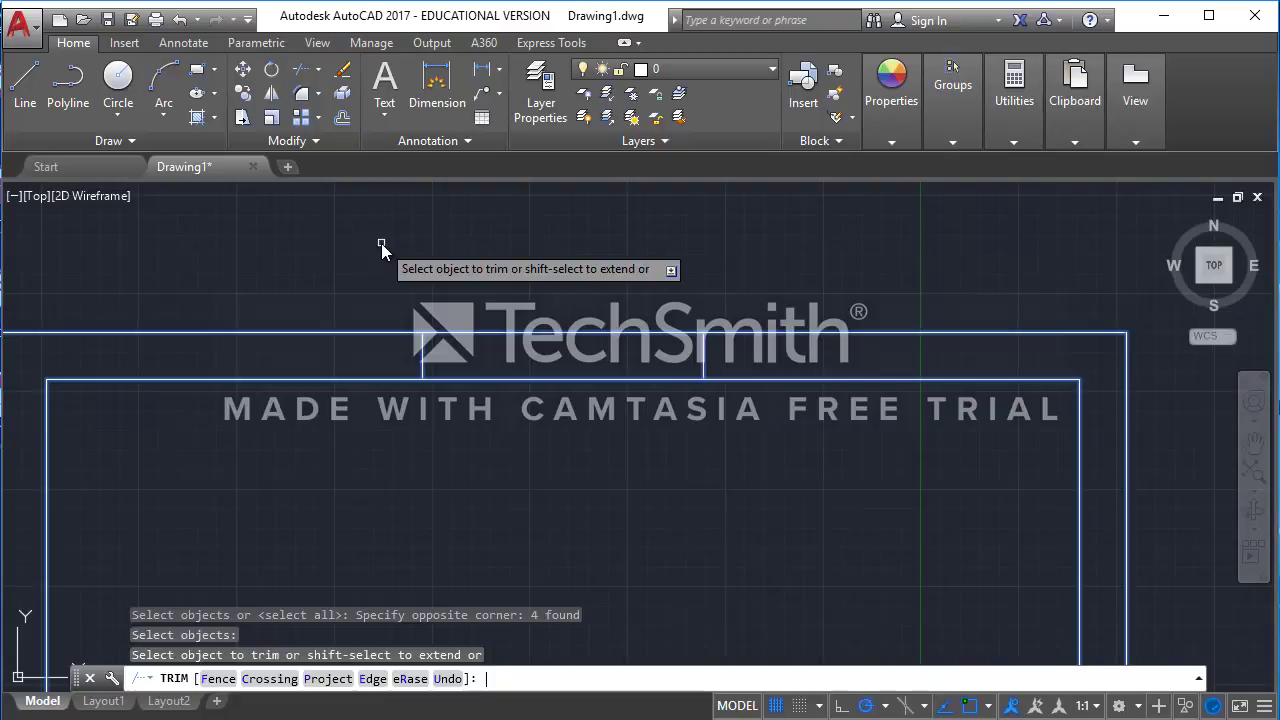
left_click(531, 340)
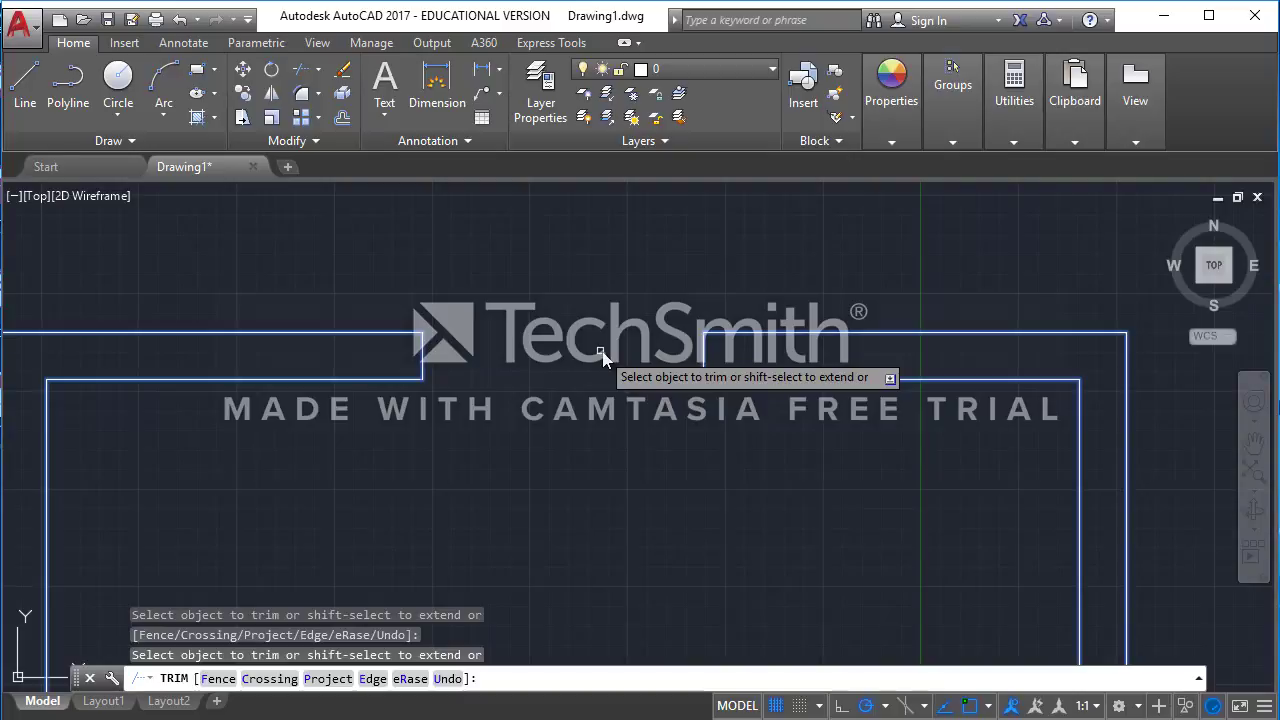
key("Escape")
key("ctrl+z")
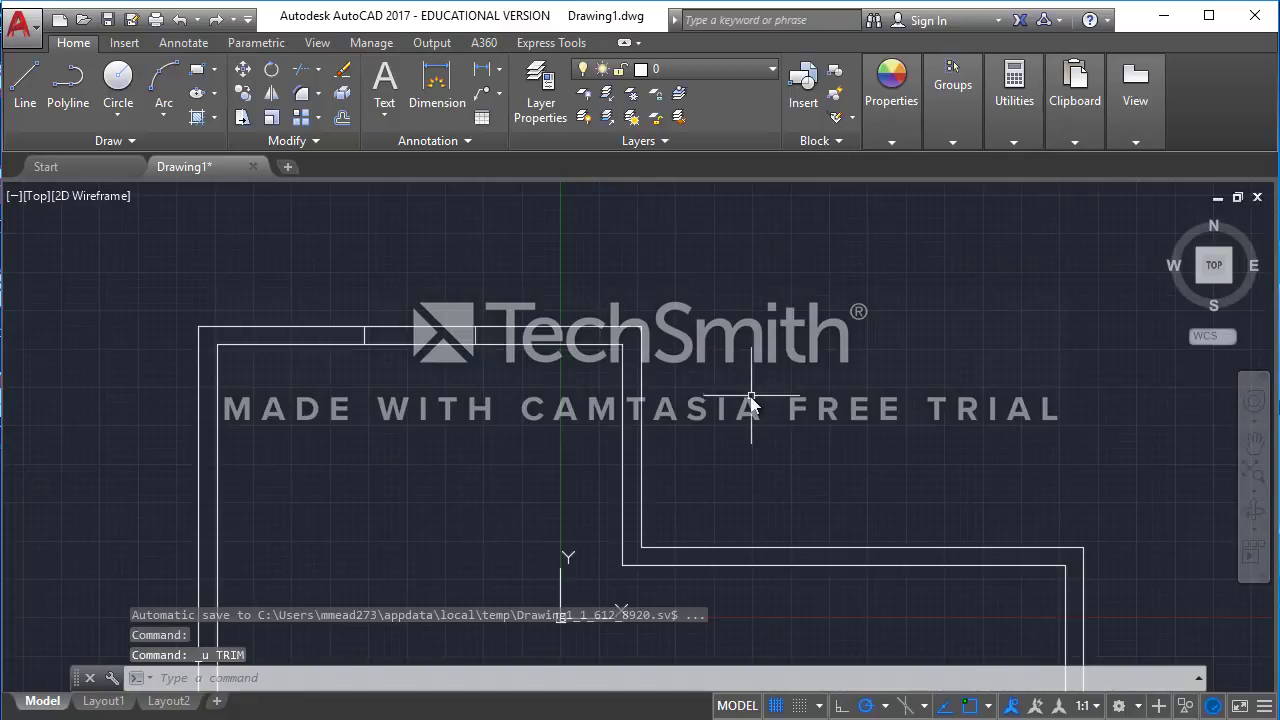
scroll(440, 345, "up", 2)
middle_click_drag(450, 350, 488, 381)
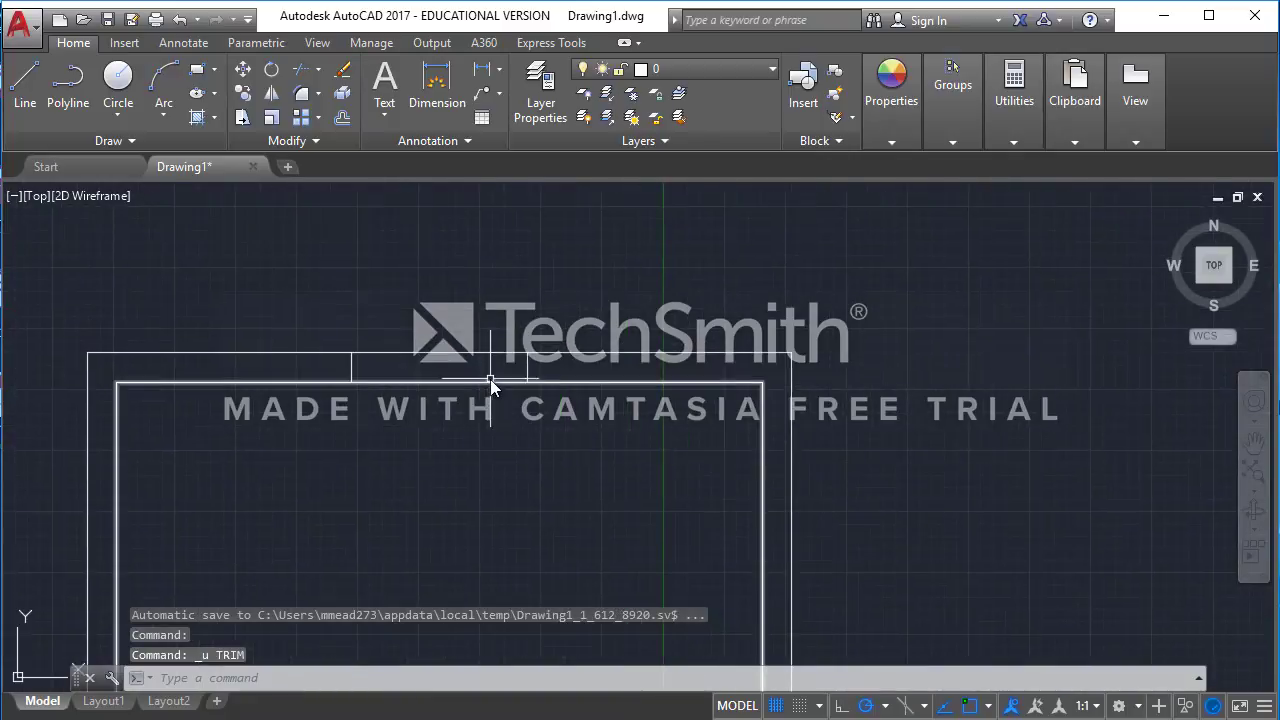
type("tr")
key("Return")
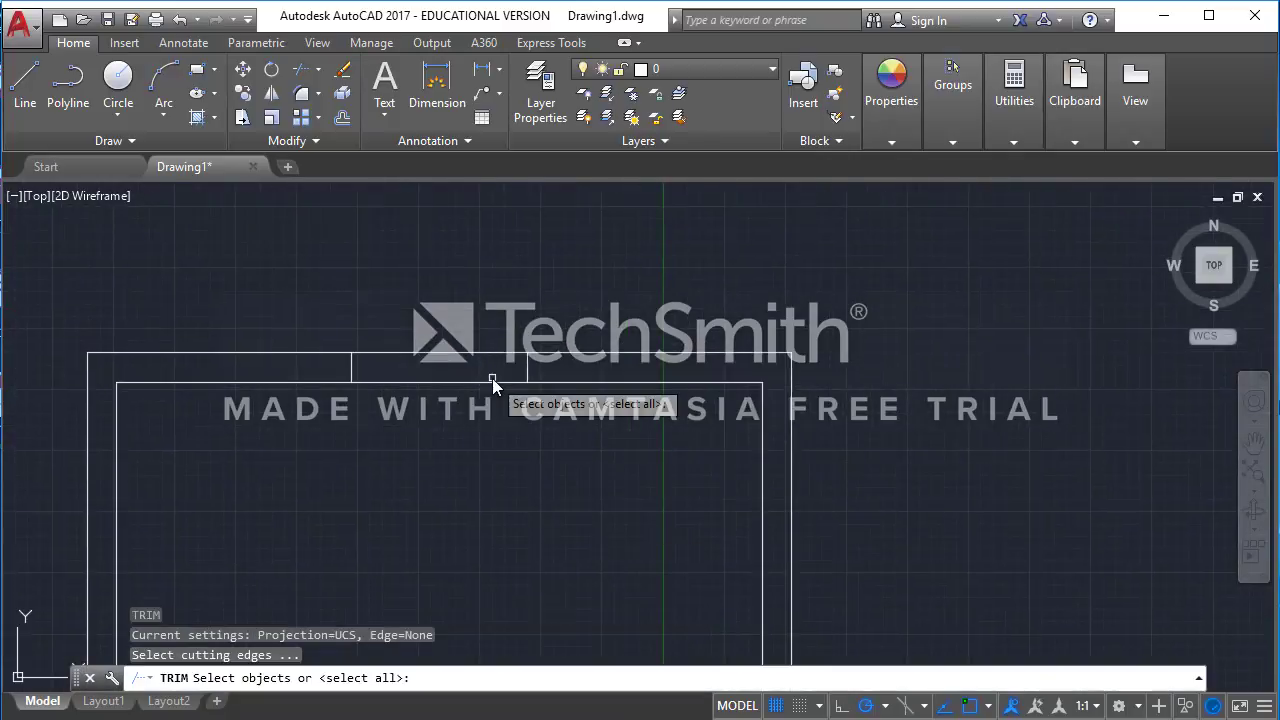
left_click(301, 286)
key("Escape")
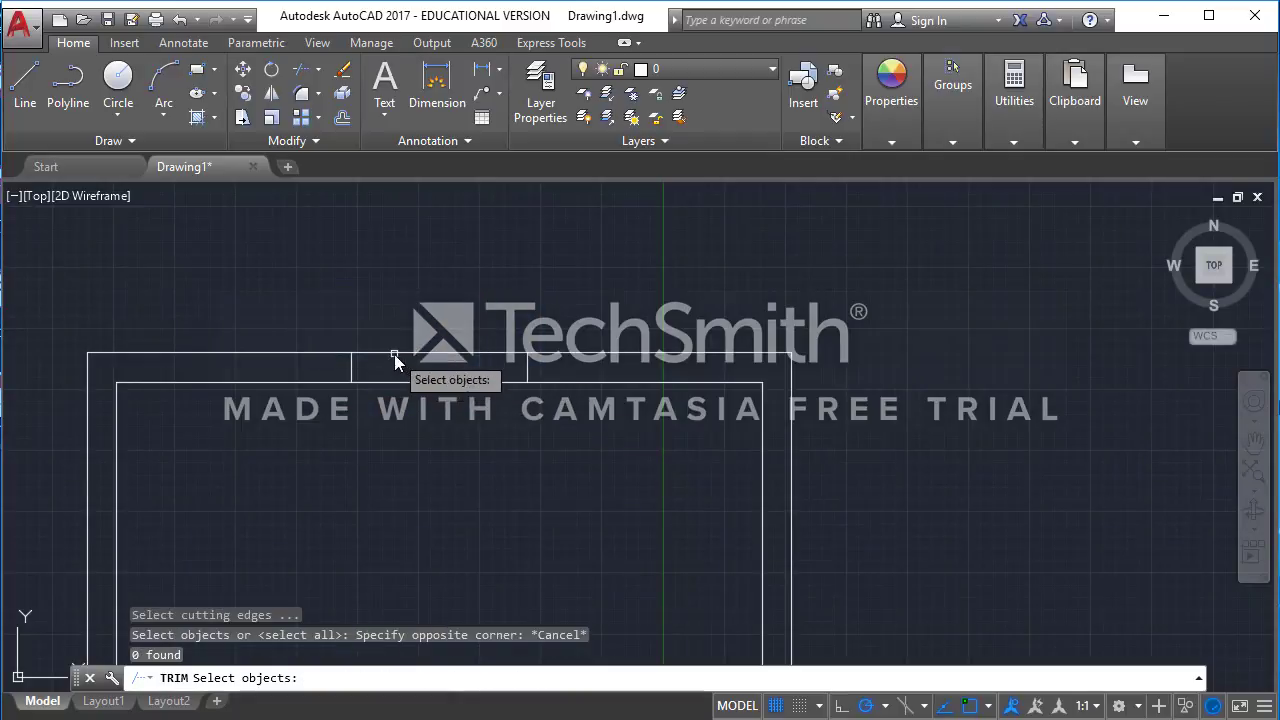
left_click(613, 482)
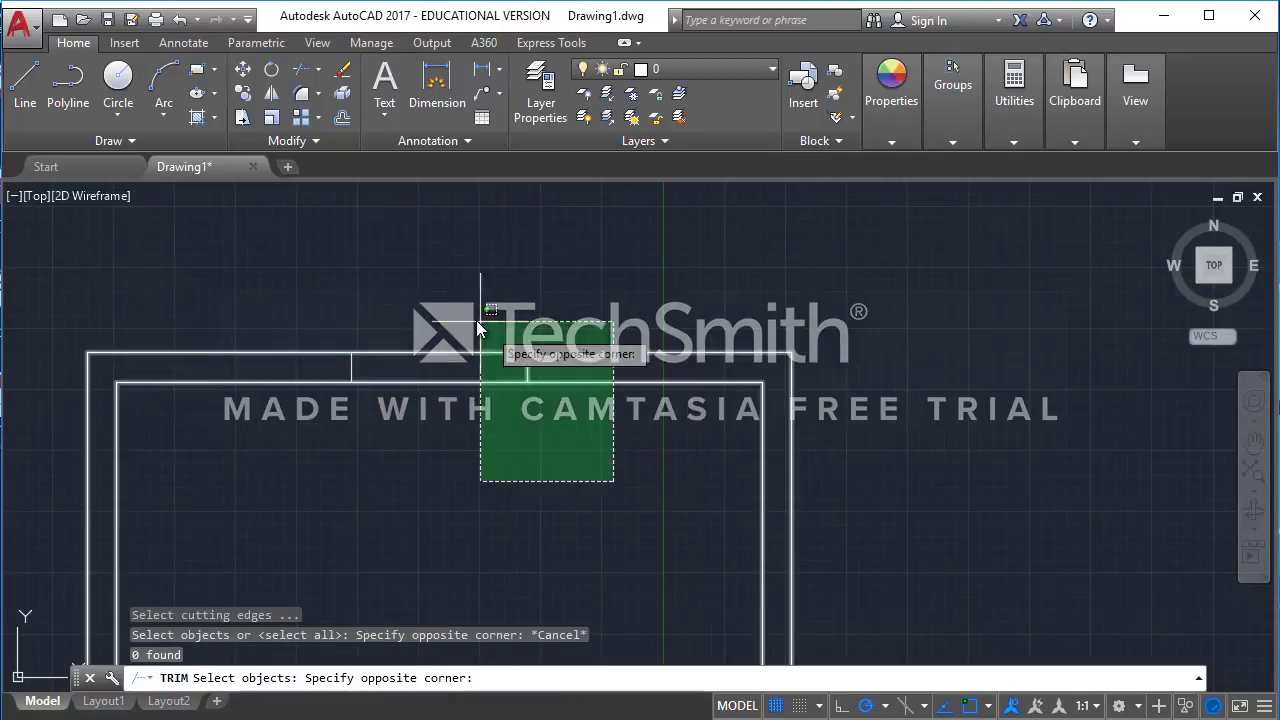
left_click(308, 275)
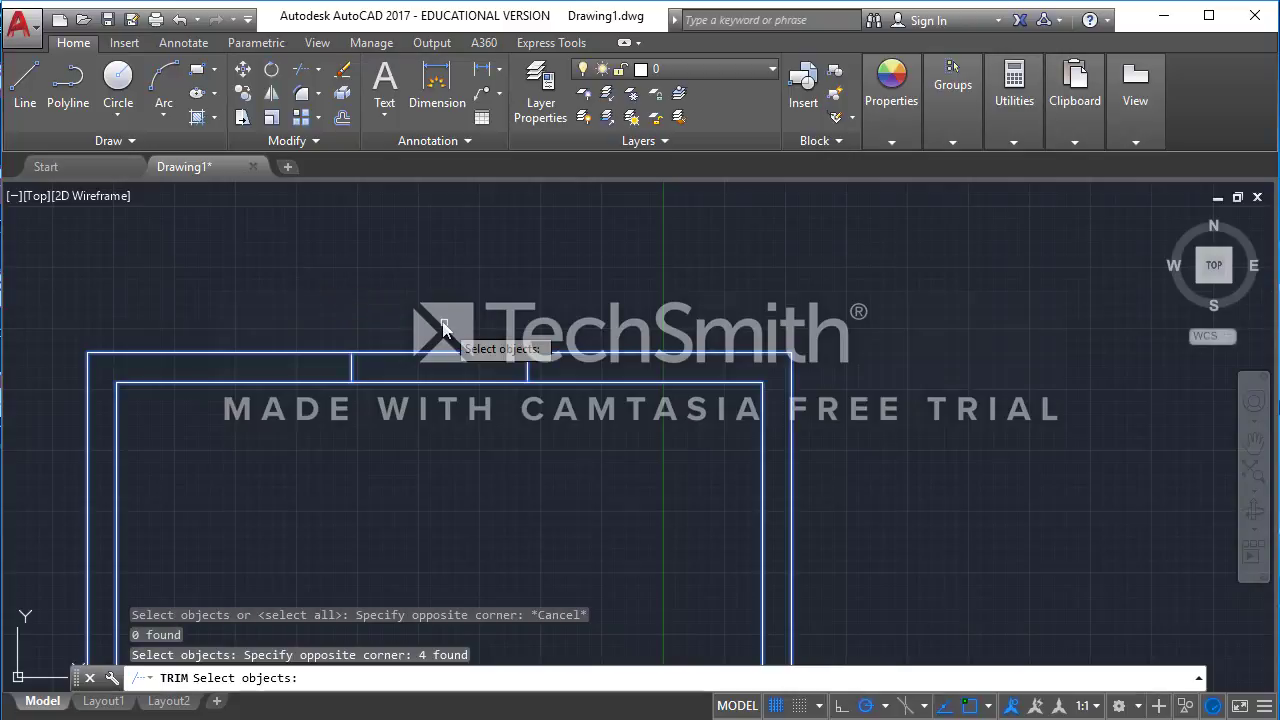
key("Return")
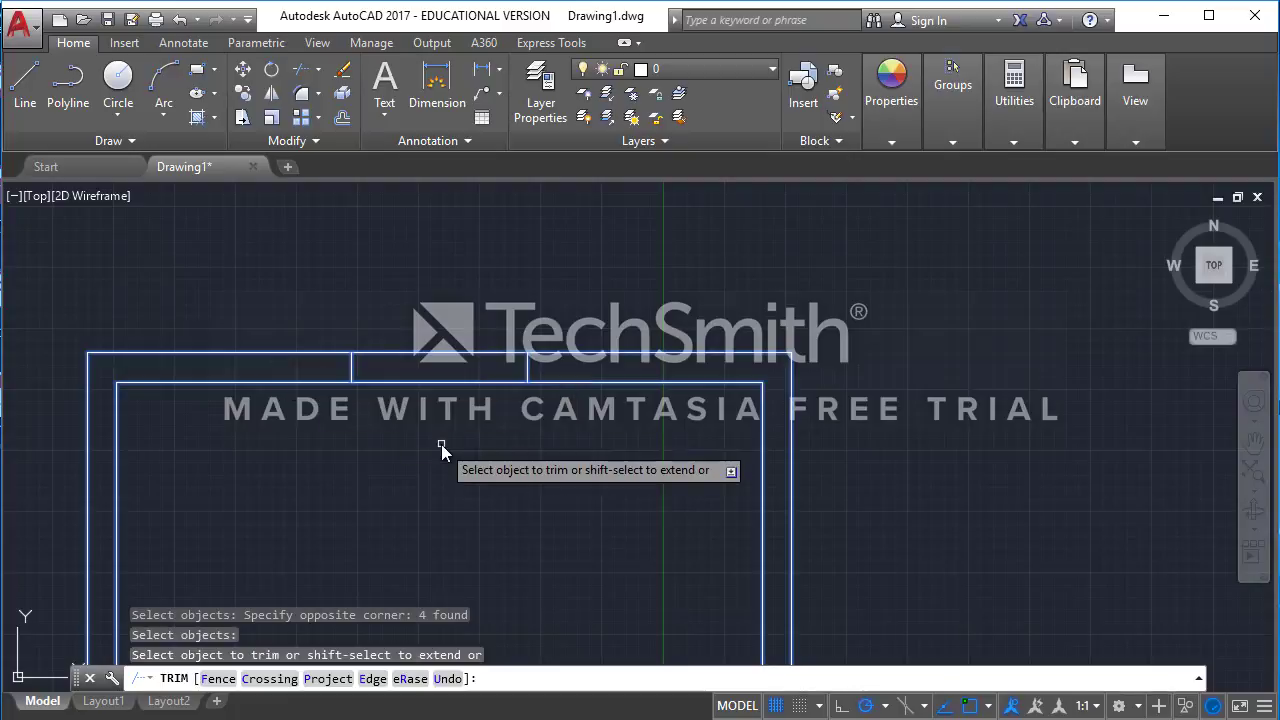
key("Escape")
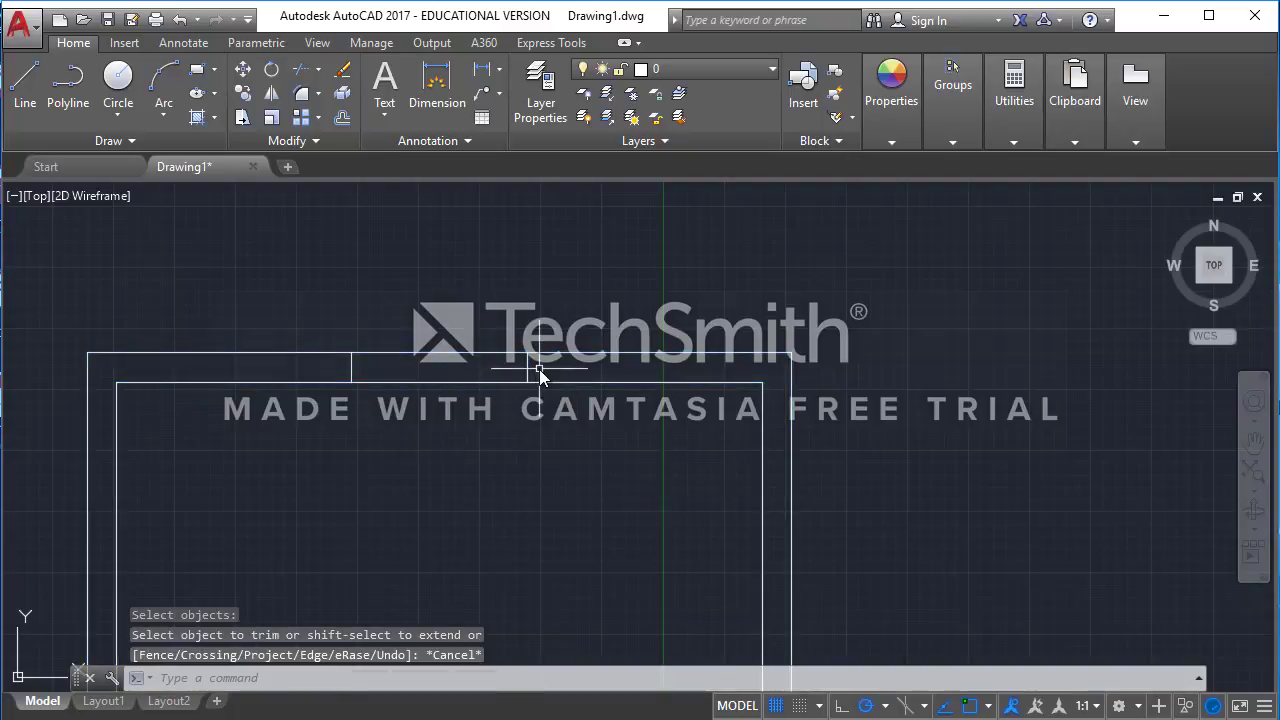
Step: Delete the two short cross lines in the upper wall
left_click(540, 370)
left_click(314, 367)
key("Delete")
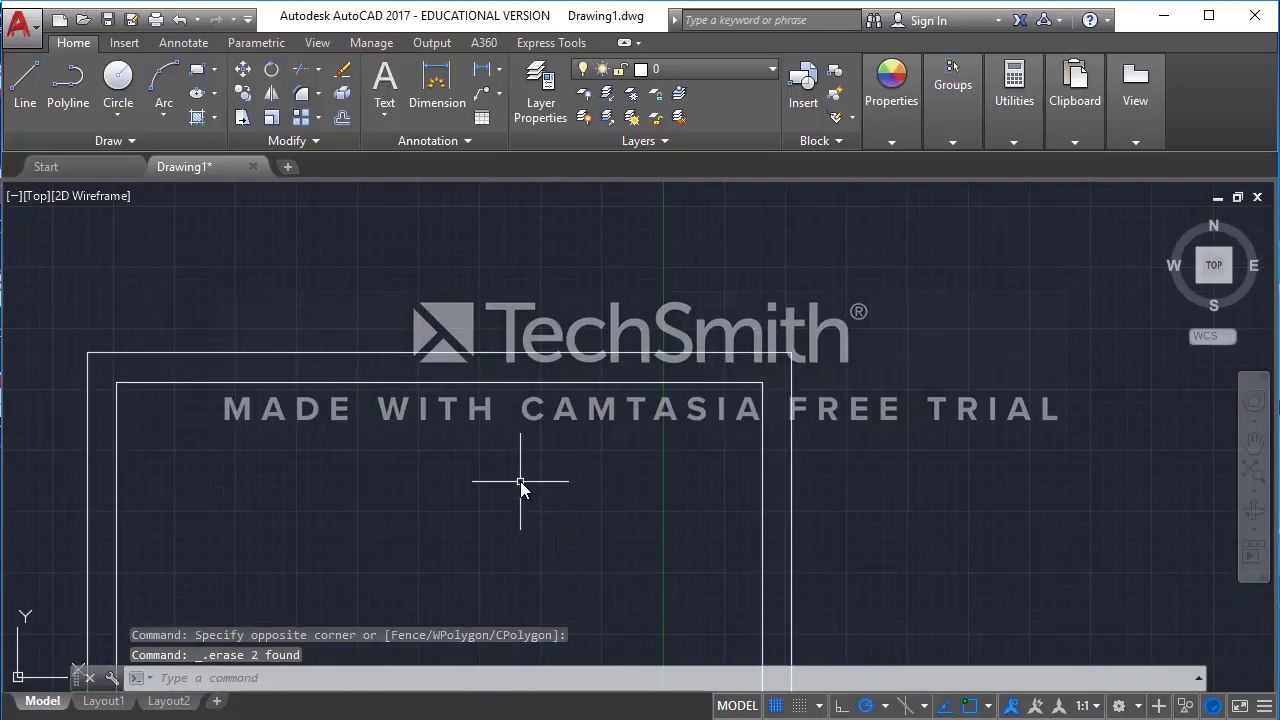
Step: Draw a short line across the upper wall from the outer edge's midpoint to the inner edge's midpoint
type("l")
key("Return")
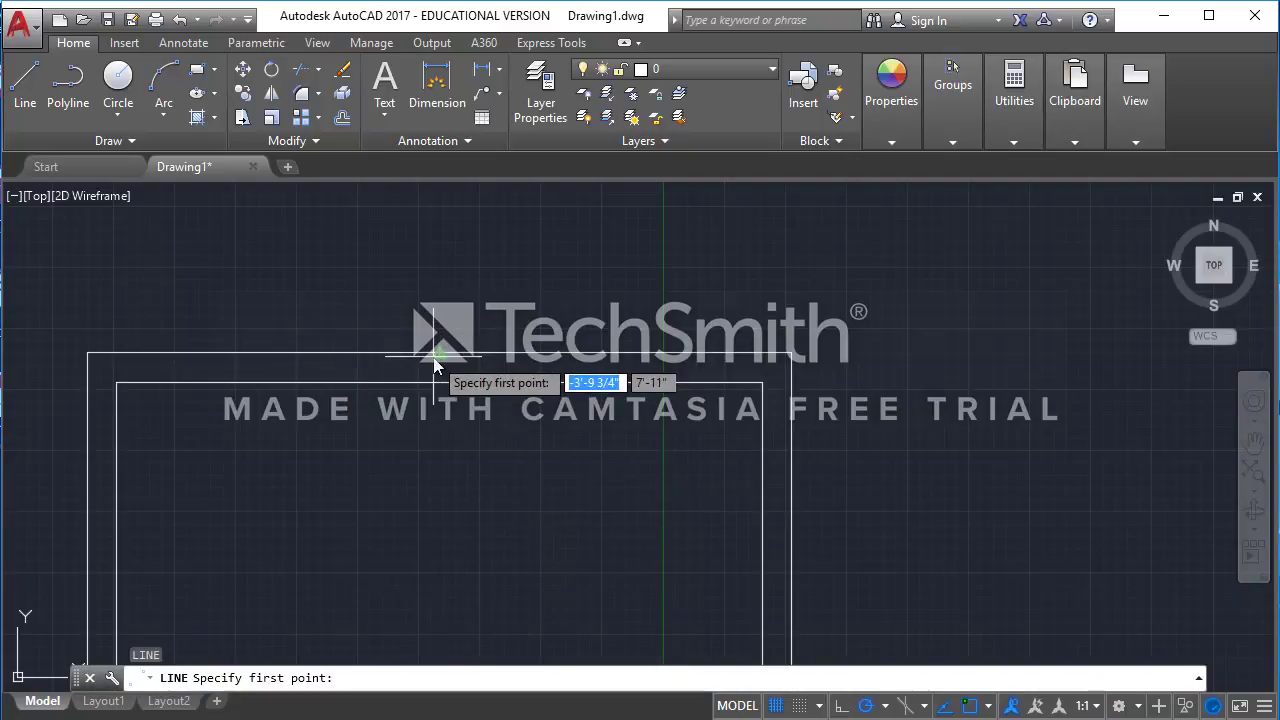
left_click(436, 355)
left_click(440, 383)
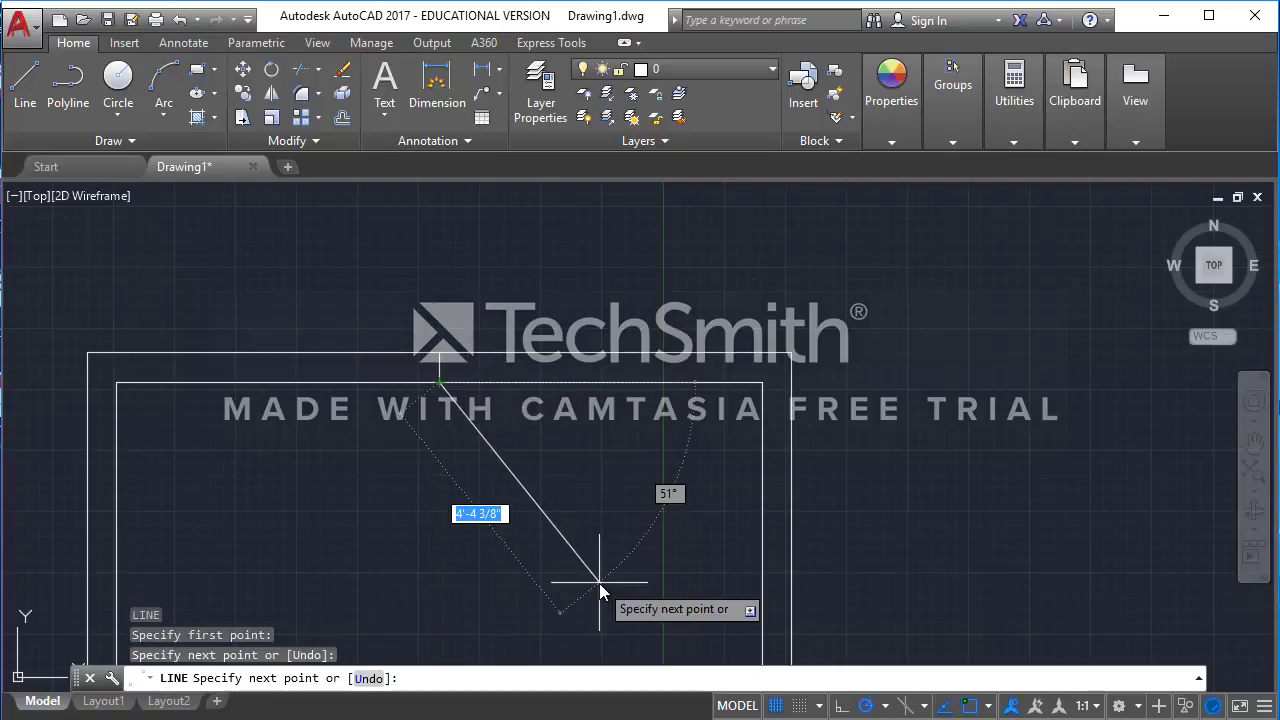
key("Escape")
Step: Offset the short midpoint line 1'-6" to both the right and the left within the upper wall
type("off")
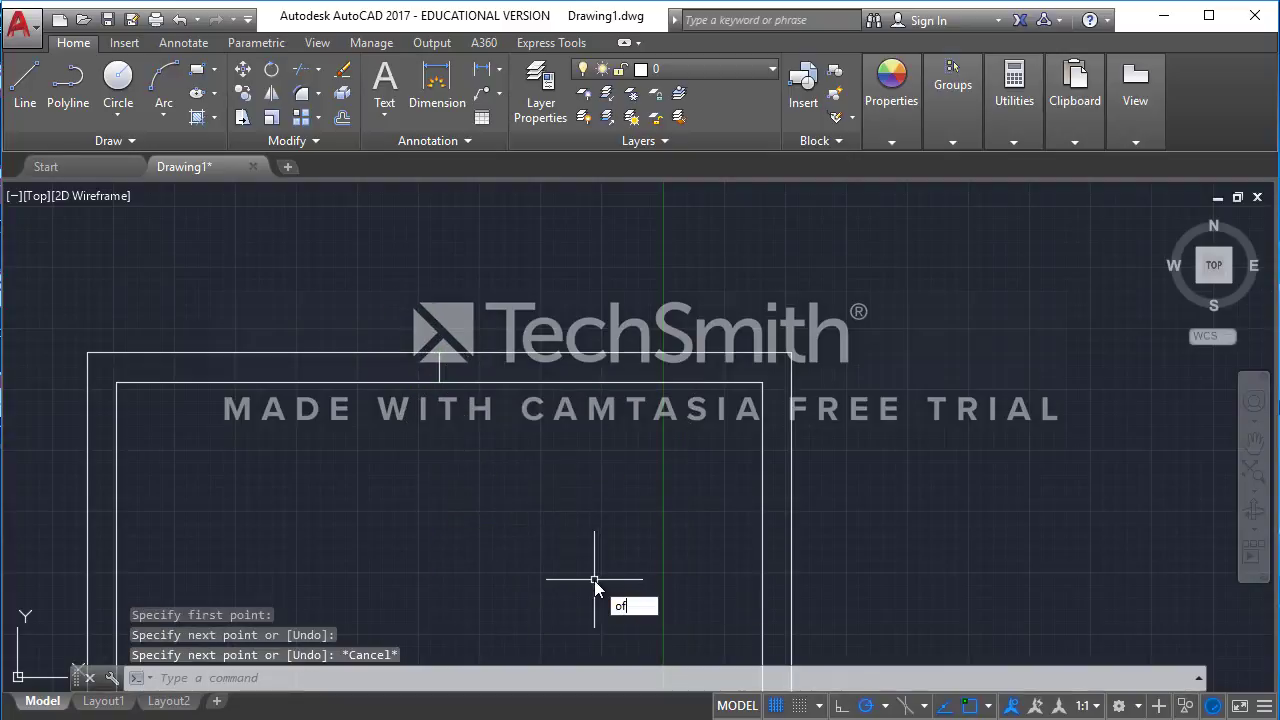
key("Return")
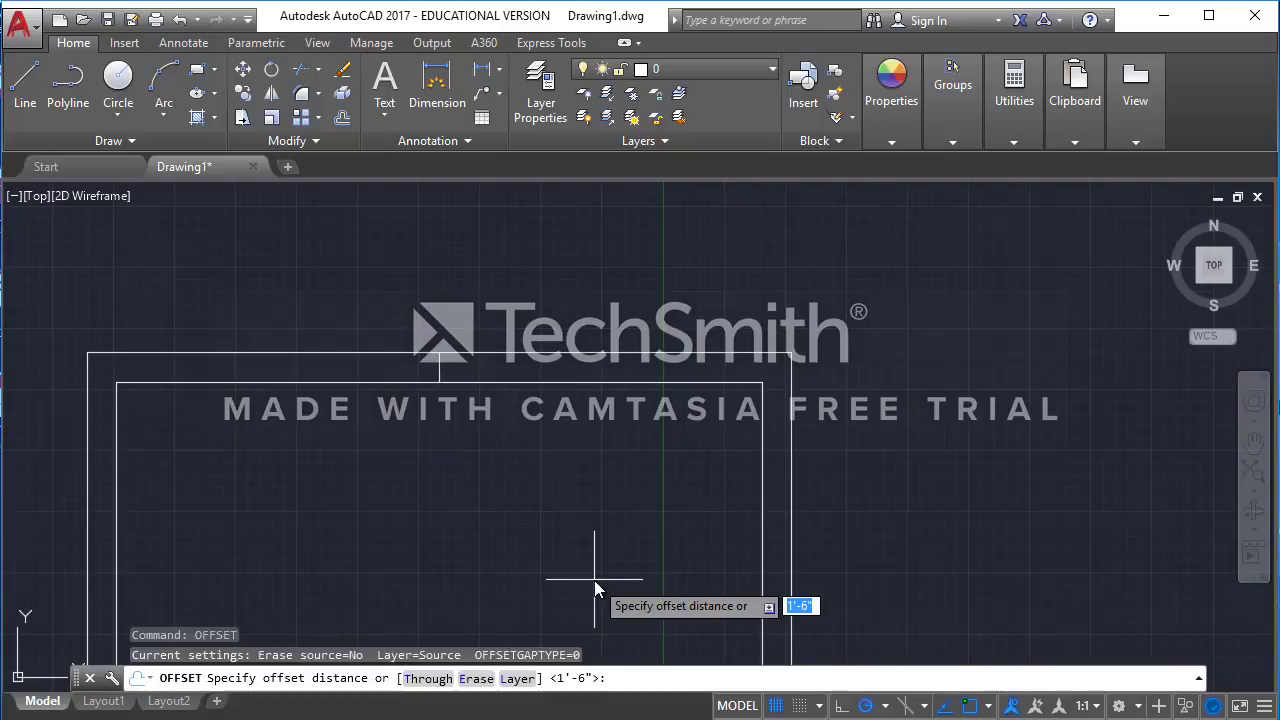
key("Return")
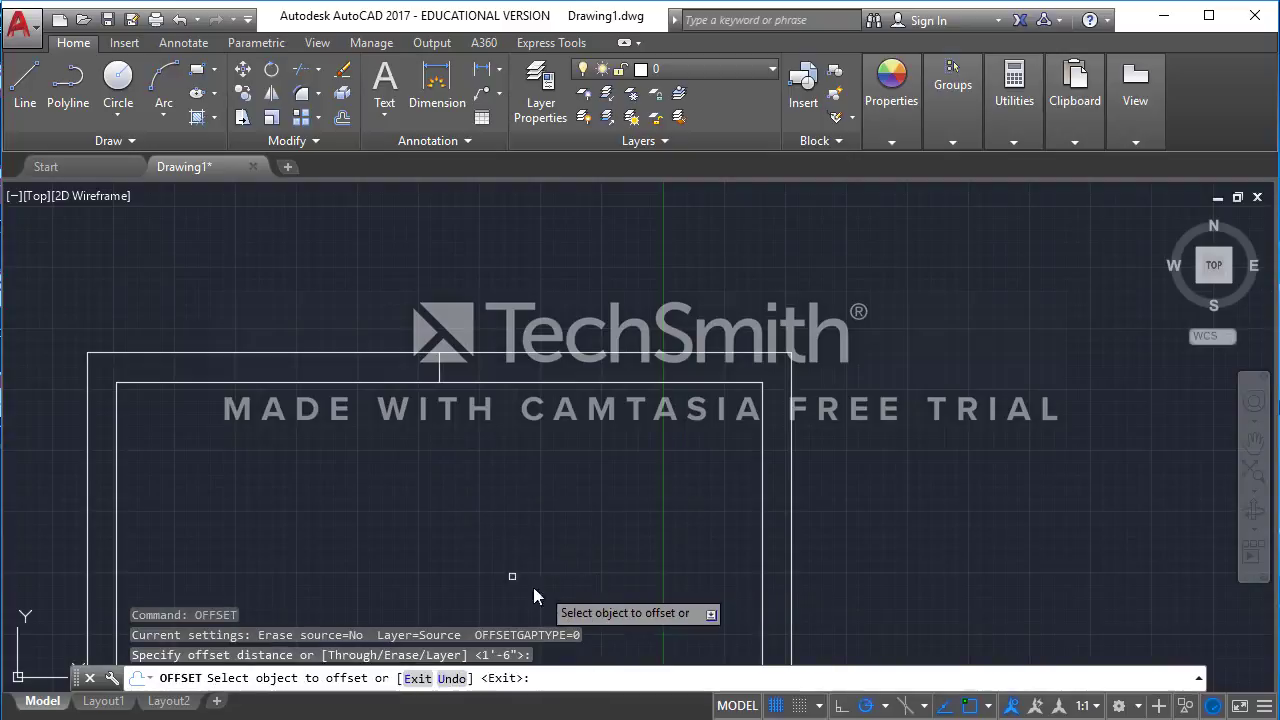
left_click(438, 372)
left_click(455, 373)
left_click(439, 372)
left_click(387, 373)
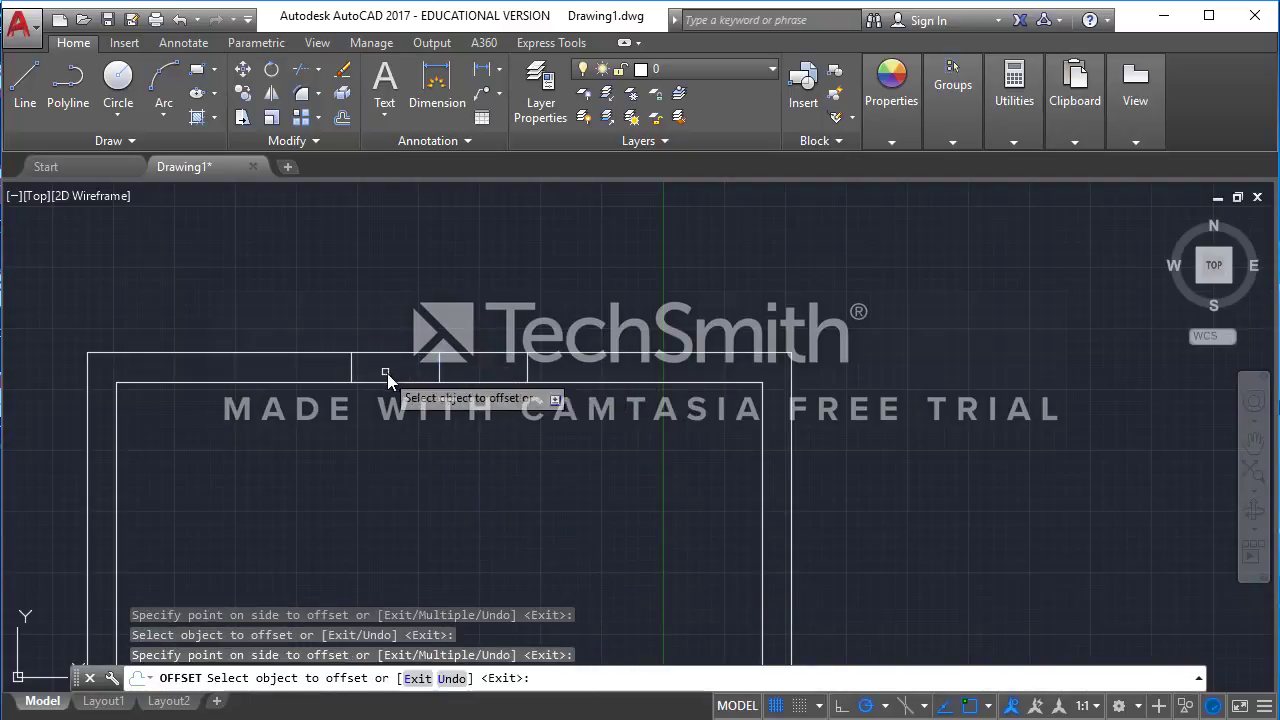
key("Escape")
key("Escape")
Step: Delete the original centre line between the two offset lines in the upper wall
left_click(437, 372)
left_click(440, 368)
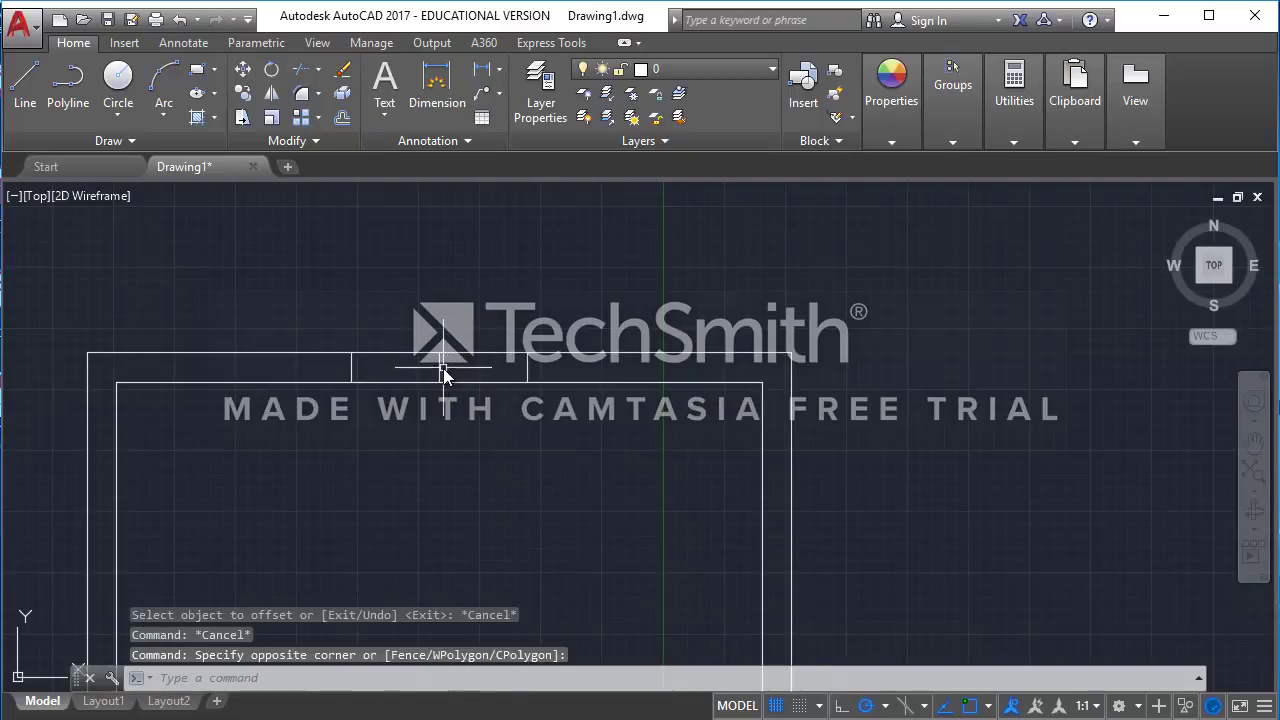
left_click(443, 368)
left_click(435, 366)
key("Delete")
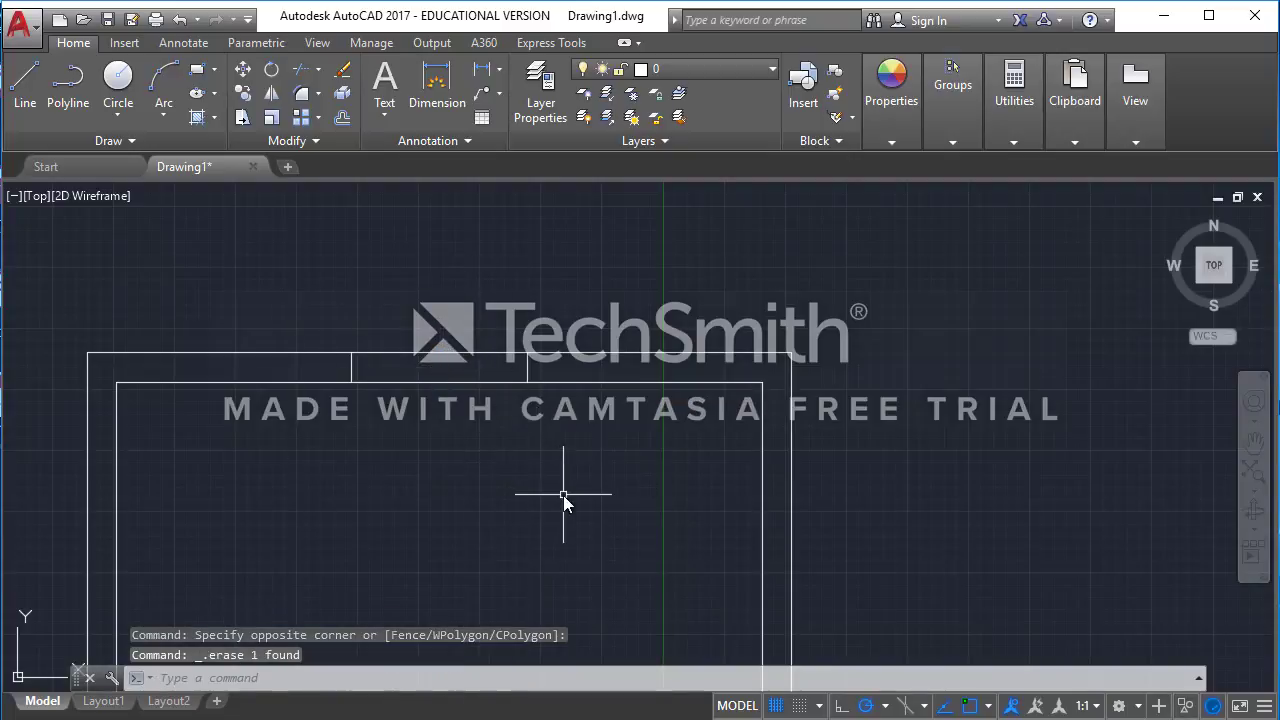
Step: Trim both upper wall lines between the two short cross lines to open the doorway
type("tr")
key("Return")
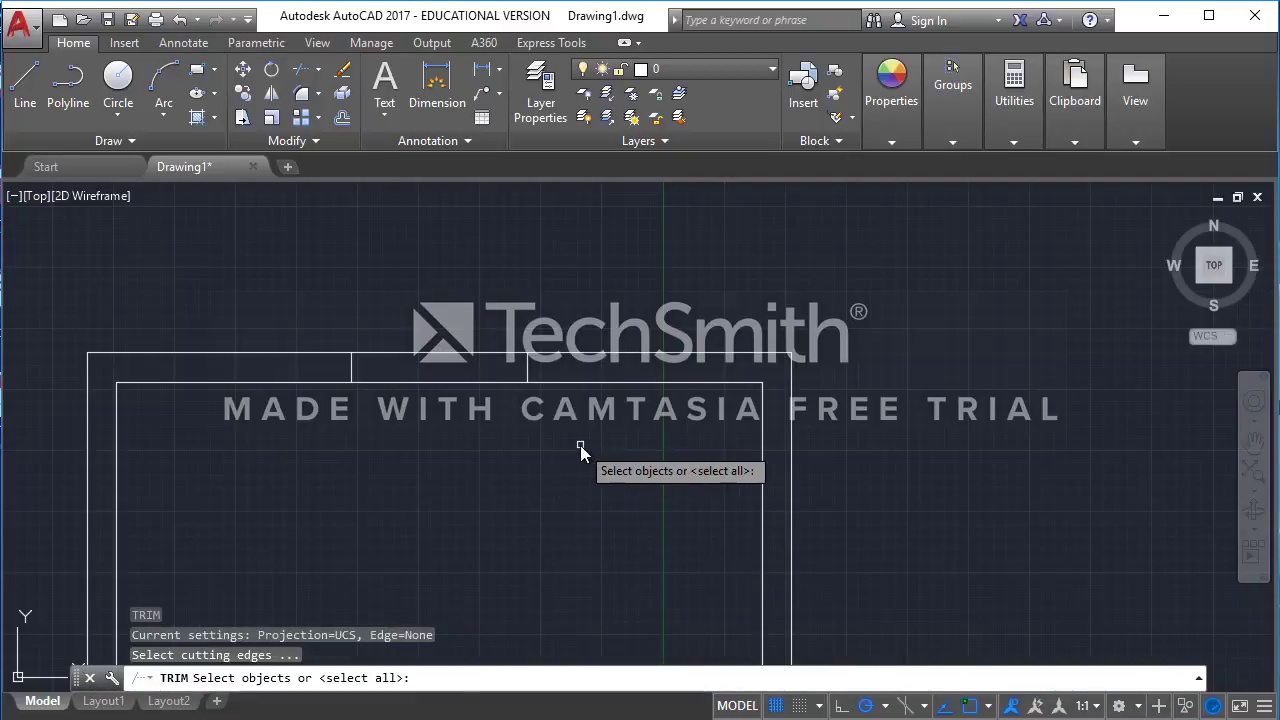
left_click(580, 445)
left_click(323, 251)
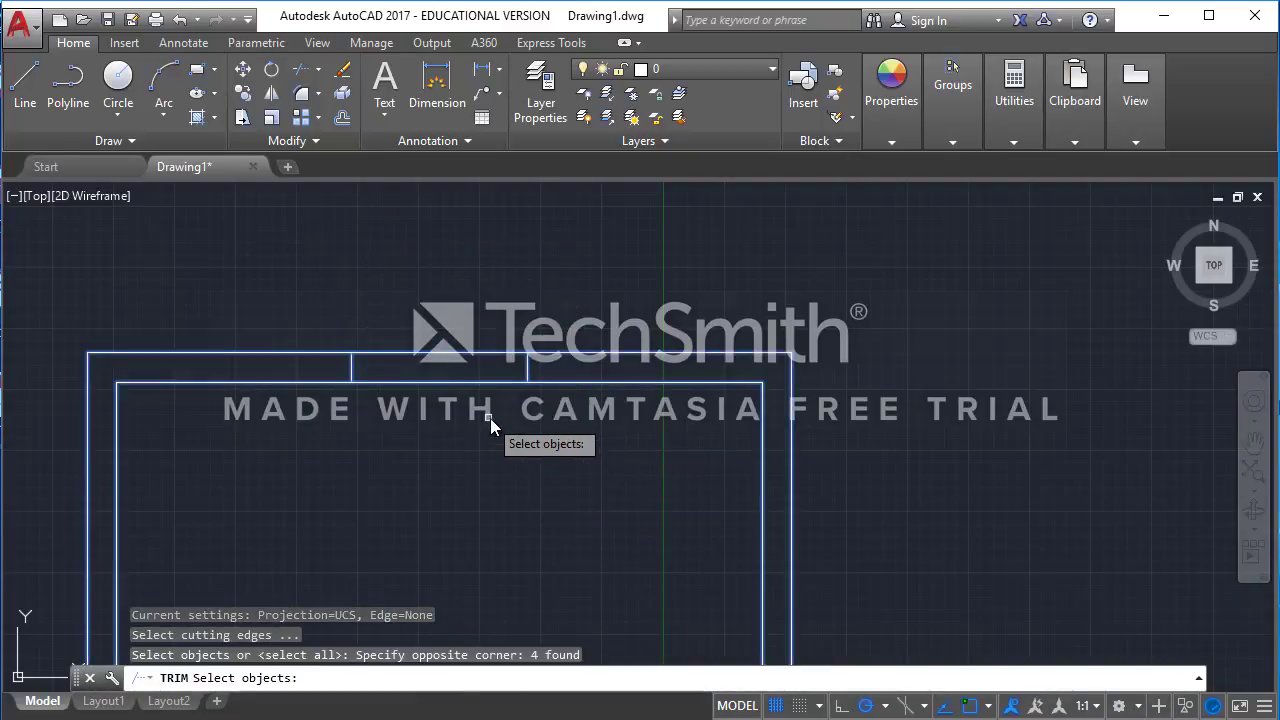
key("Return")
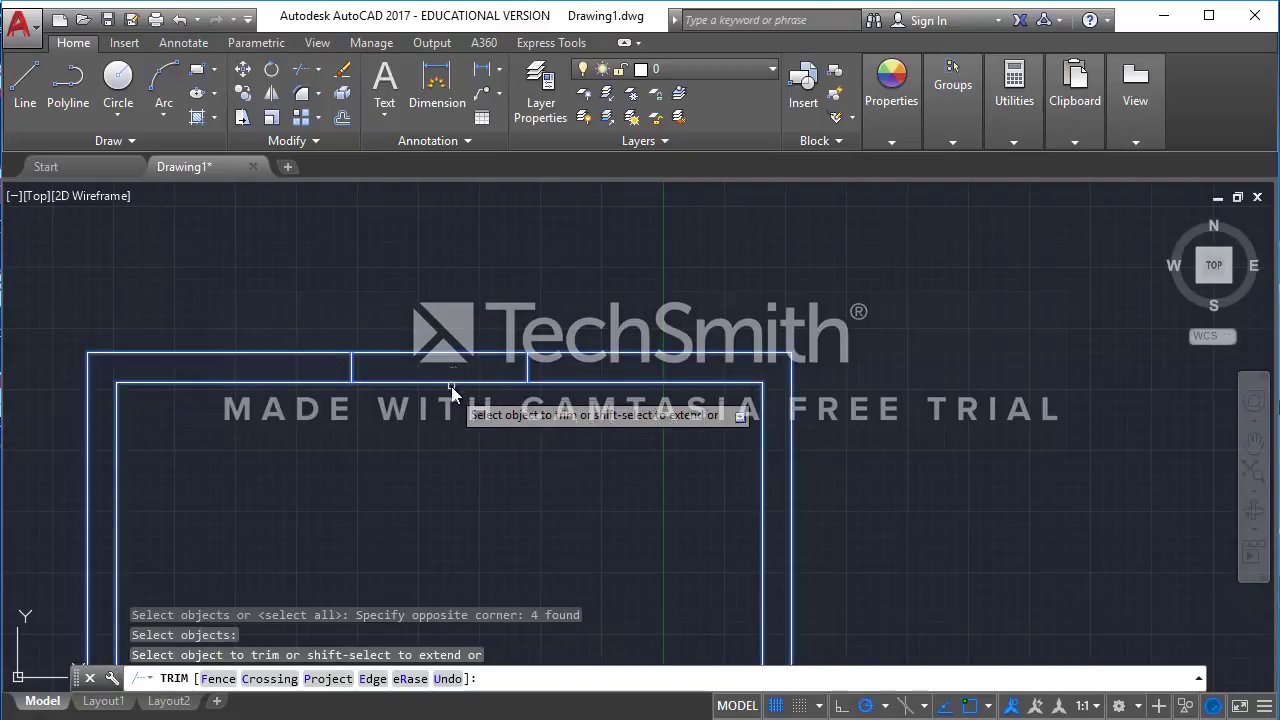
left_click(549, 570)
left_click(432, 310)
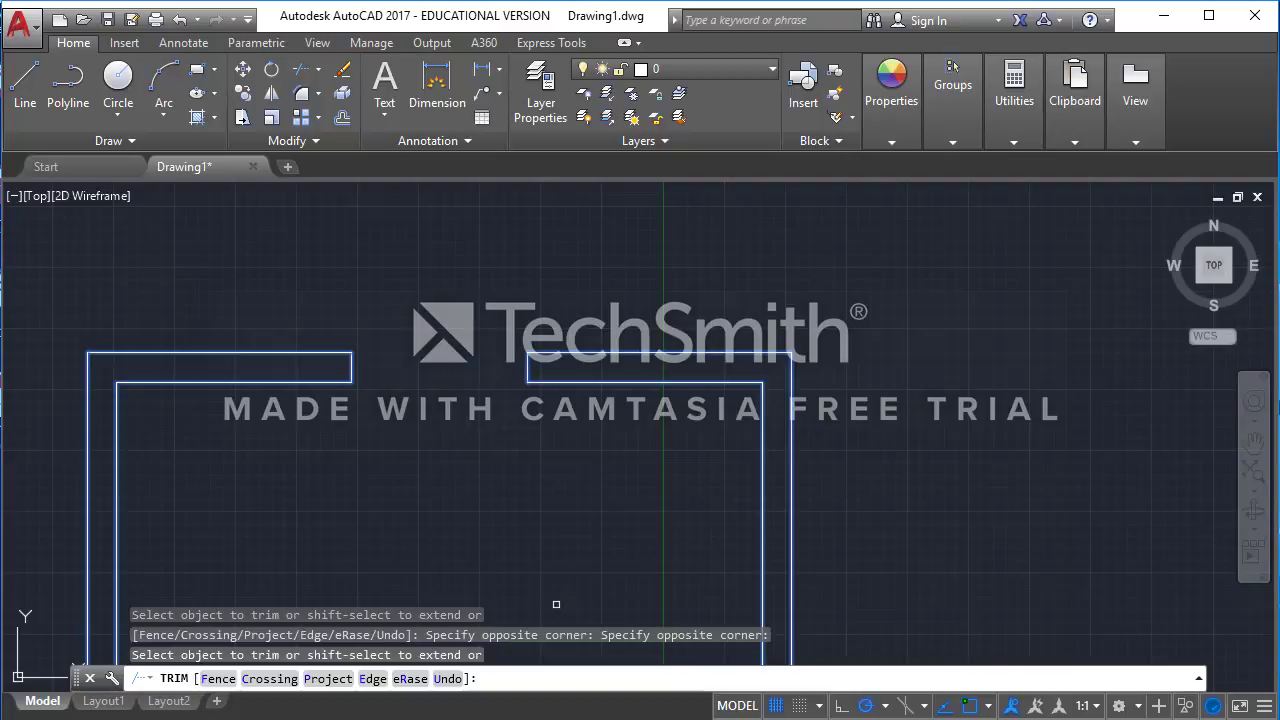
key("Escape")
scroll(410, 355, "down", 3)
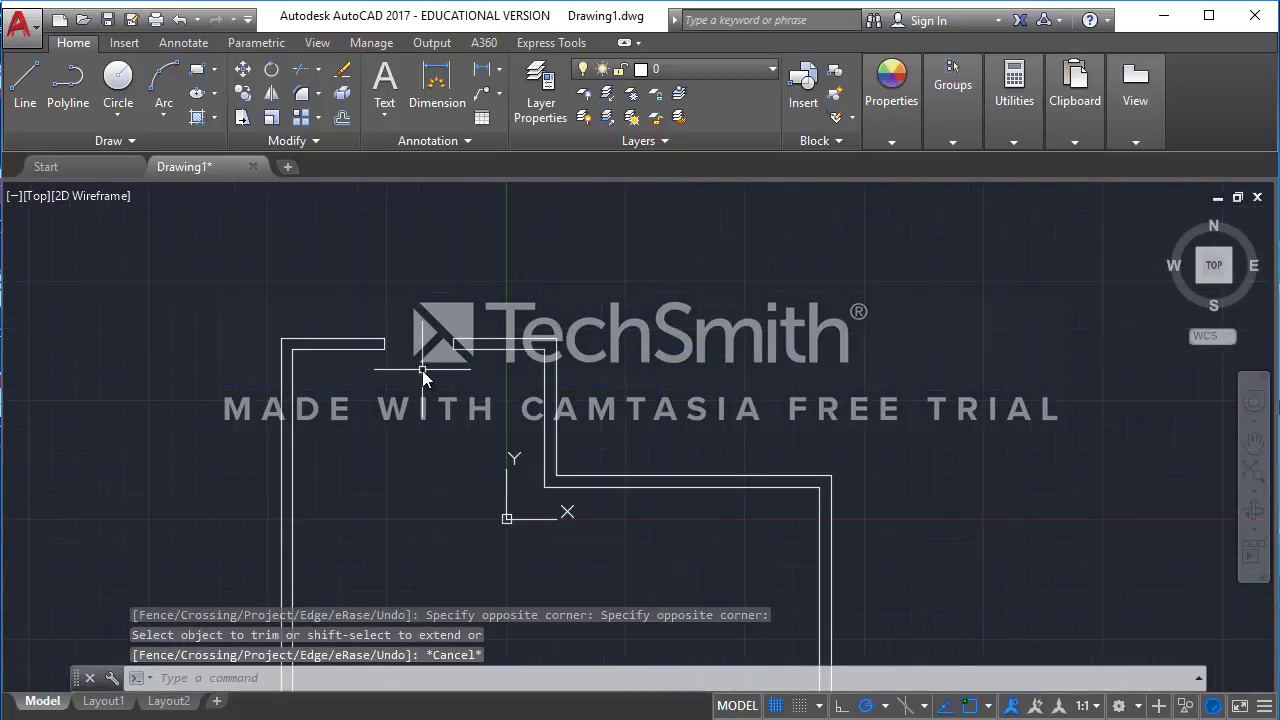
Step: Start a door-leaf polyline at the inner corner of the opening's left jamb, running 3' down and 1.75" to the right
scroll(424, 375, "up", 2)
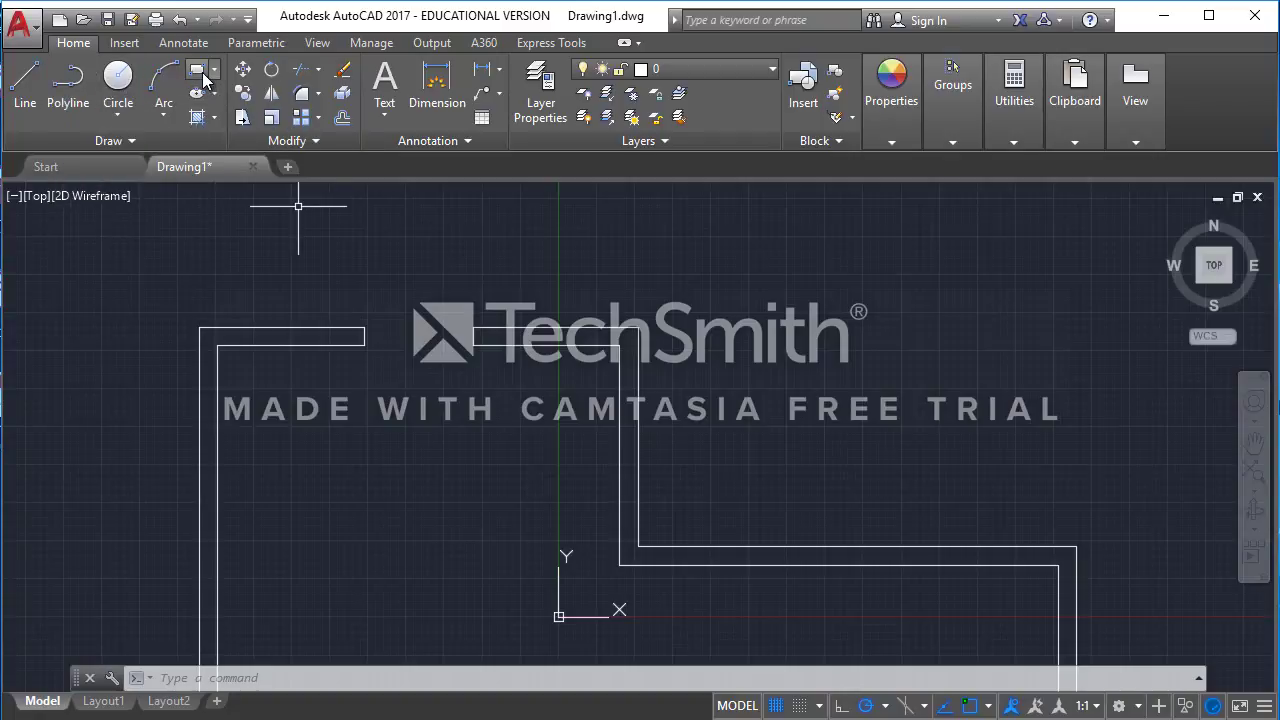
left_click(33, 87)
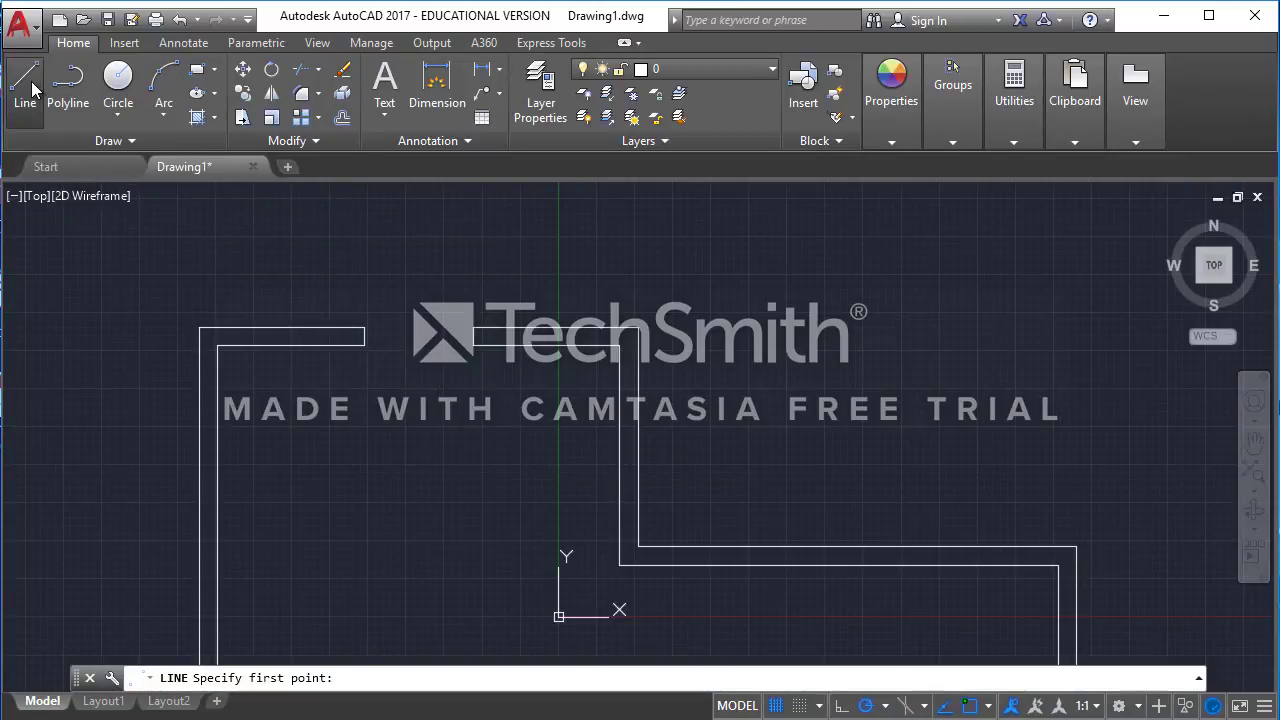
key("Escape")
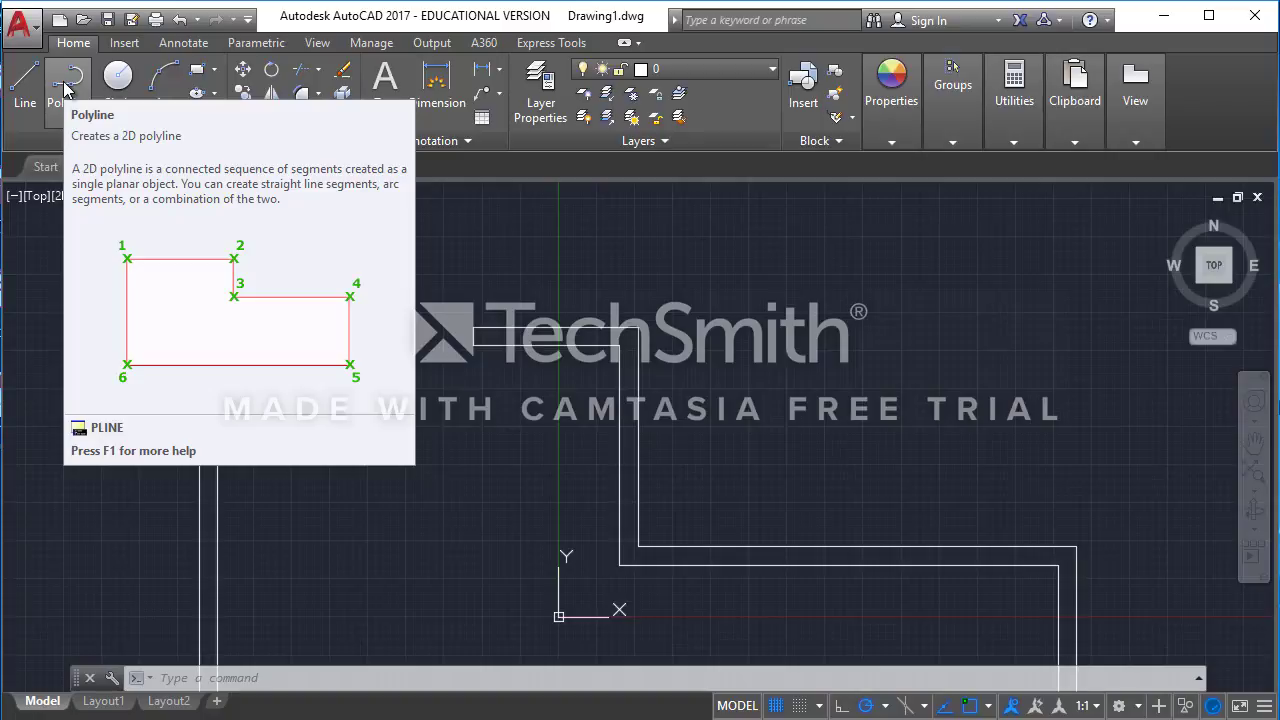
left_click(66, 88)
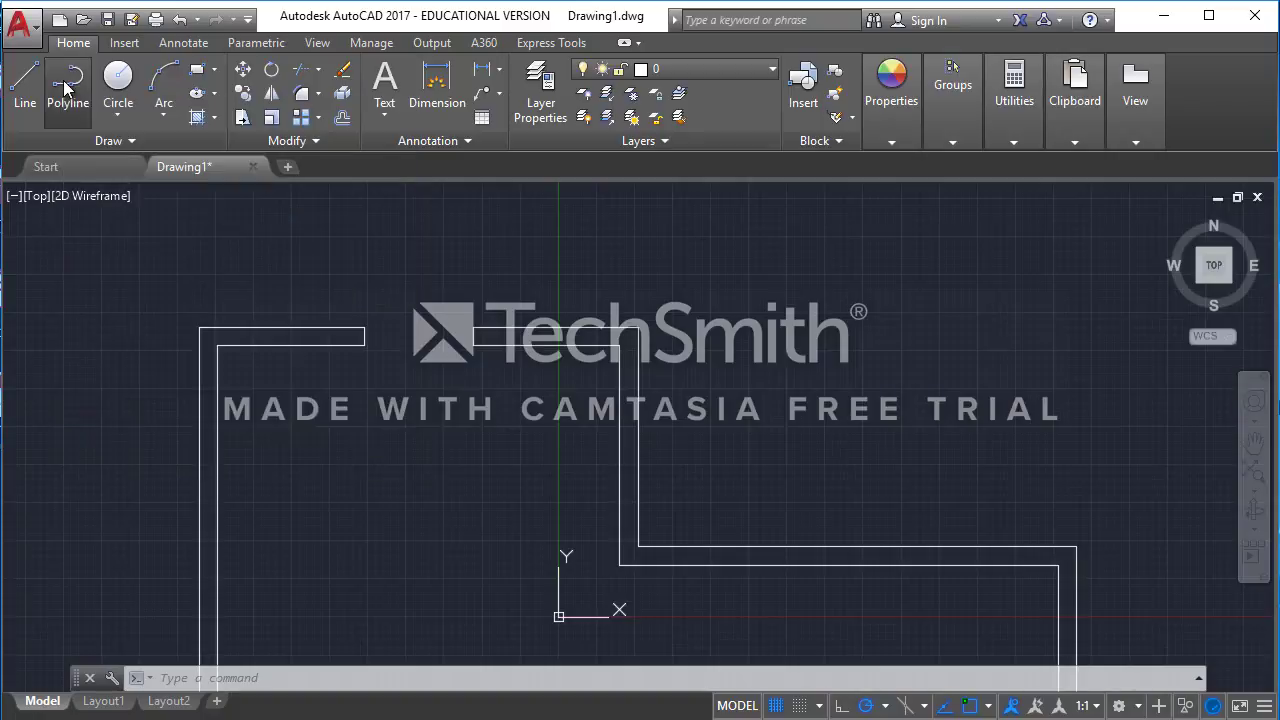
scroll(362, 376, "up", 2)
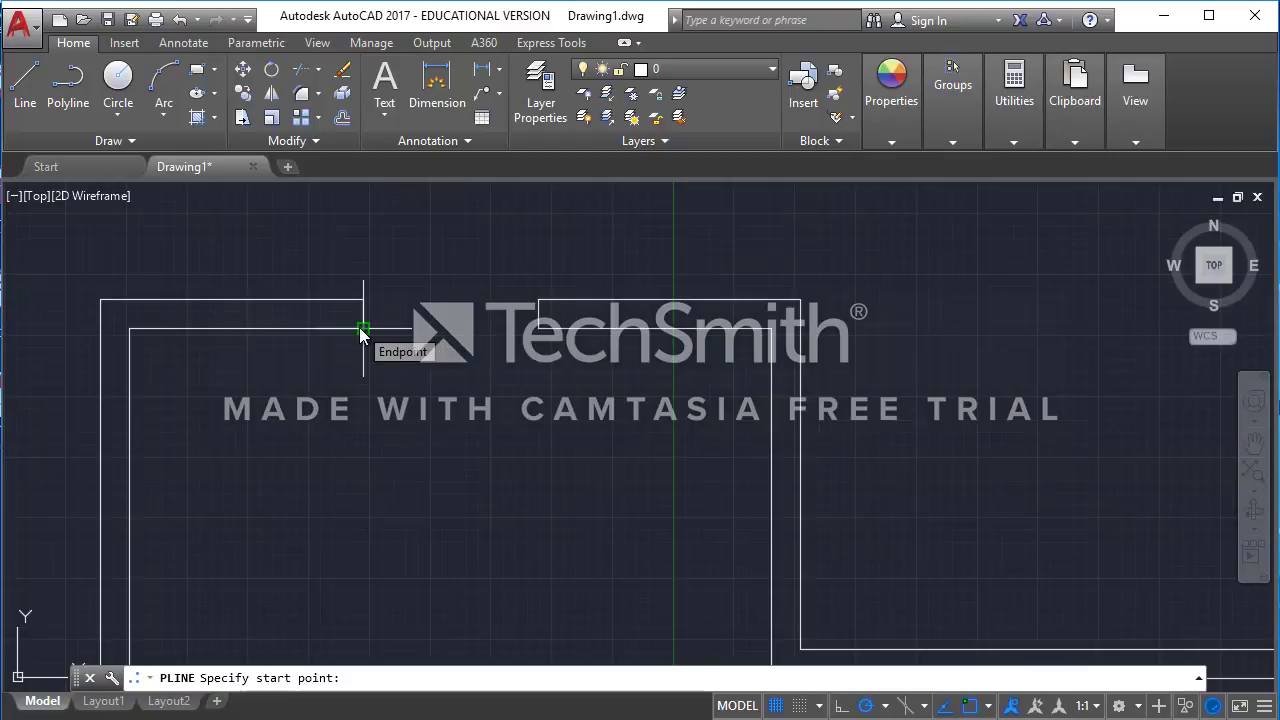
left_click(362, 328)
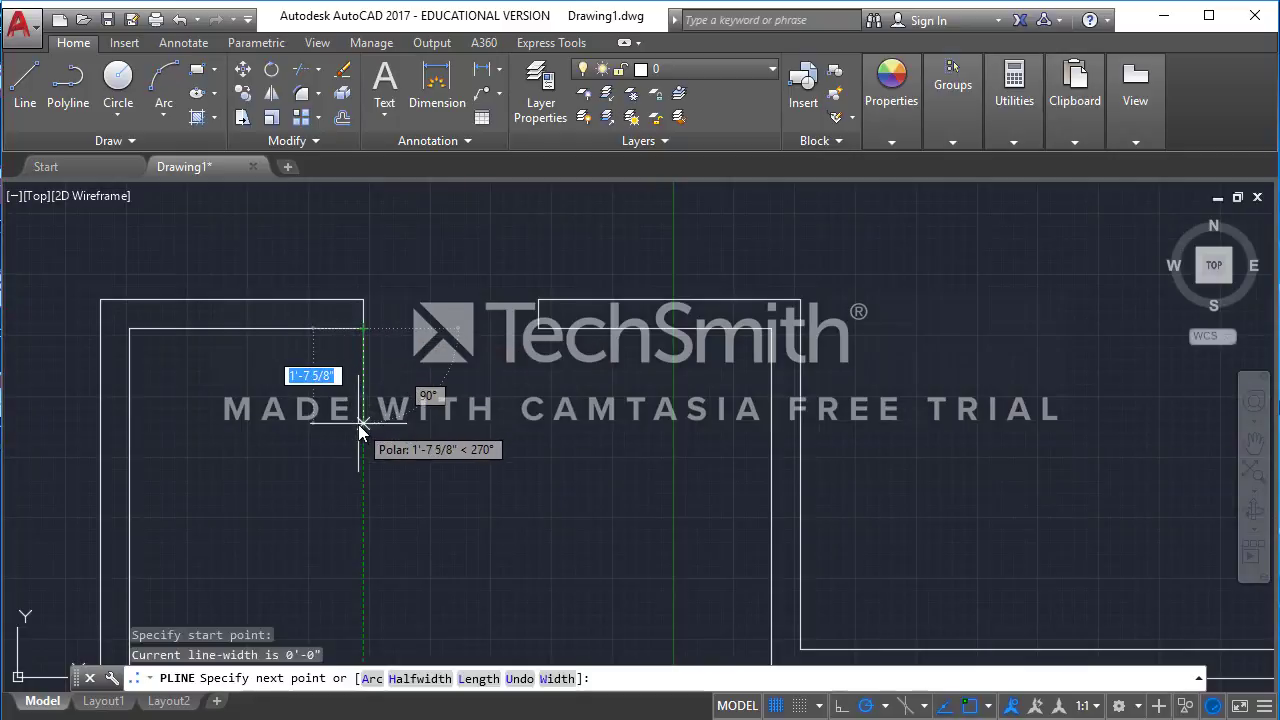
type("3'")
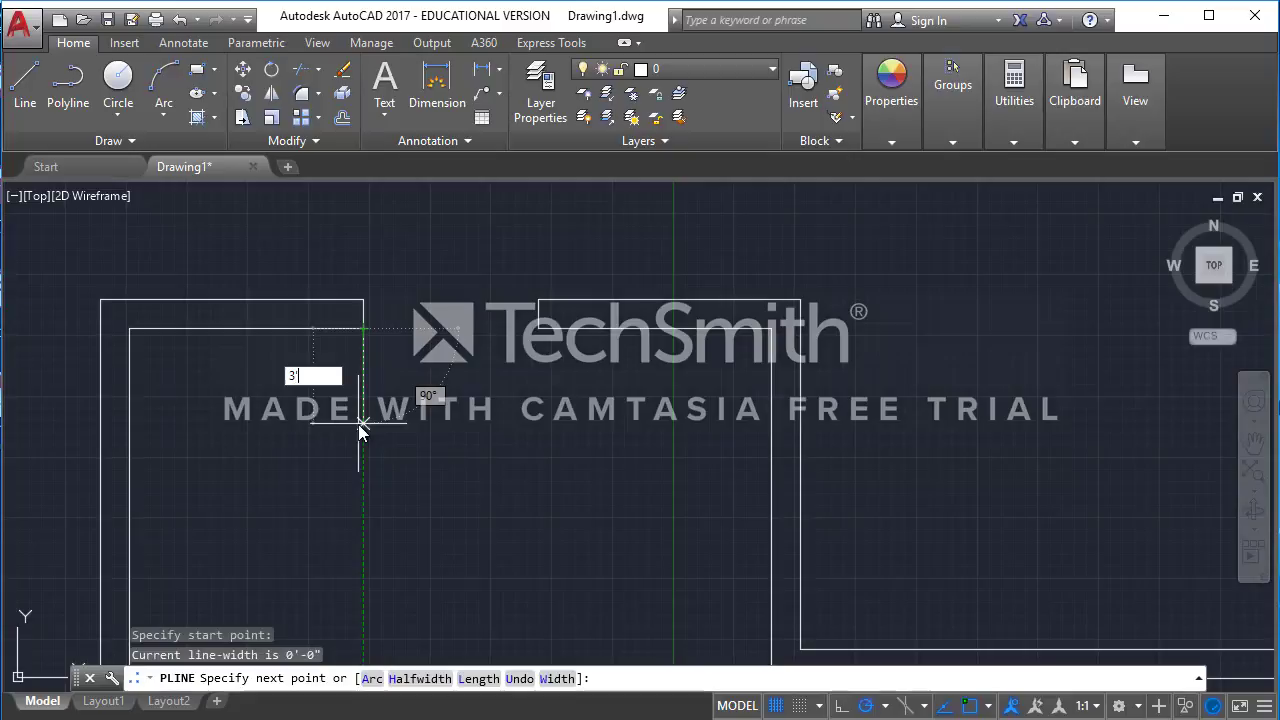
key("Return")
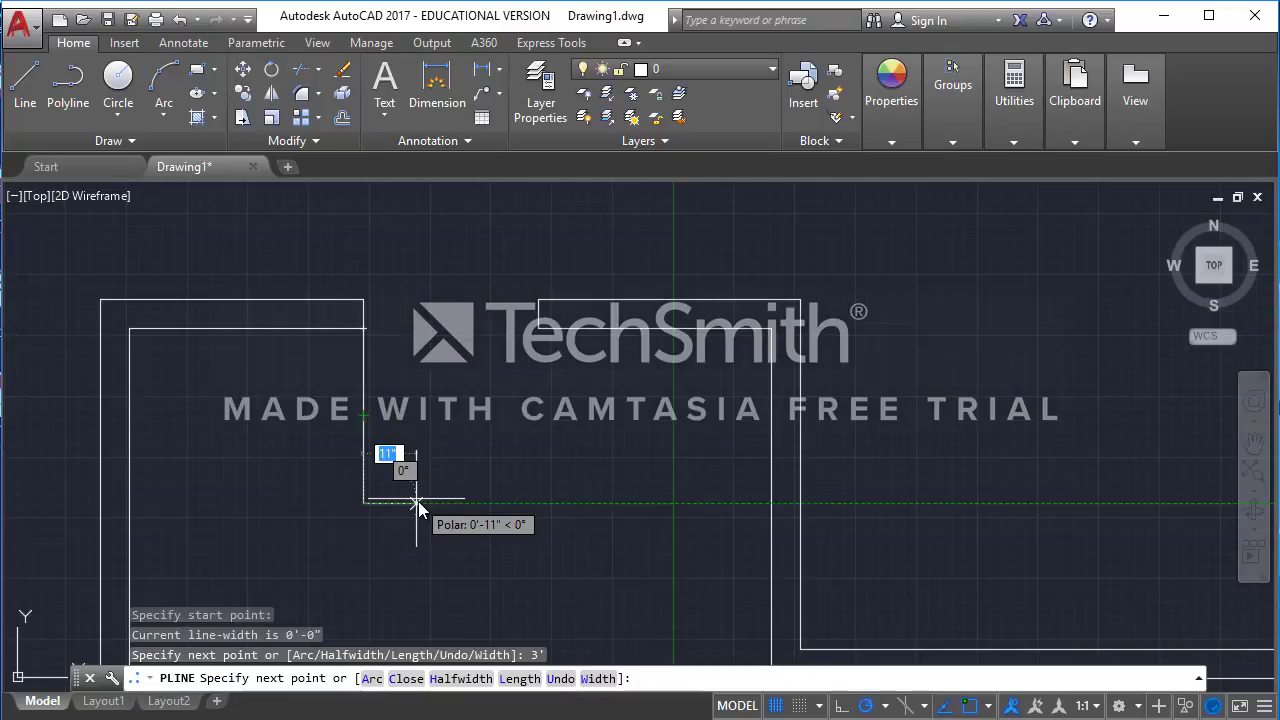
type("1.75")
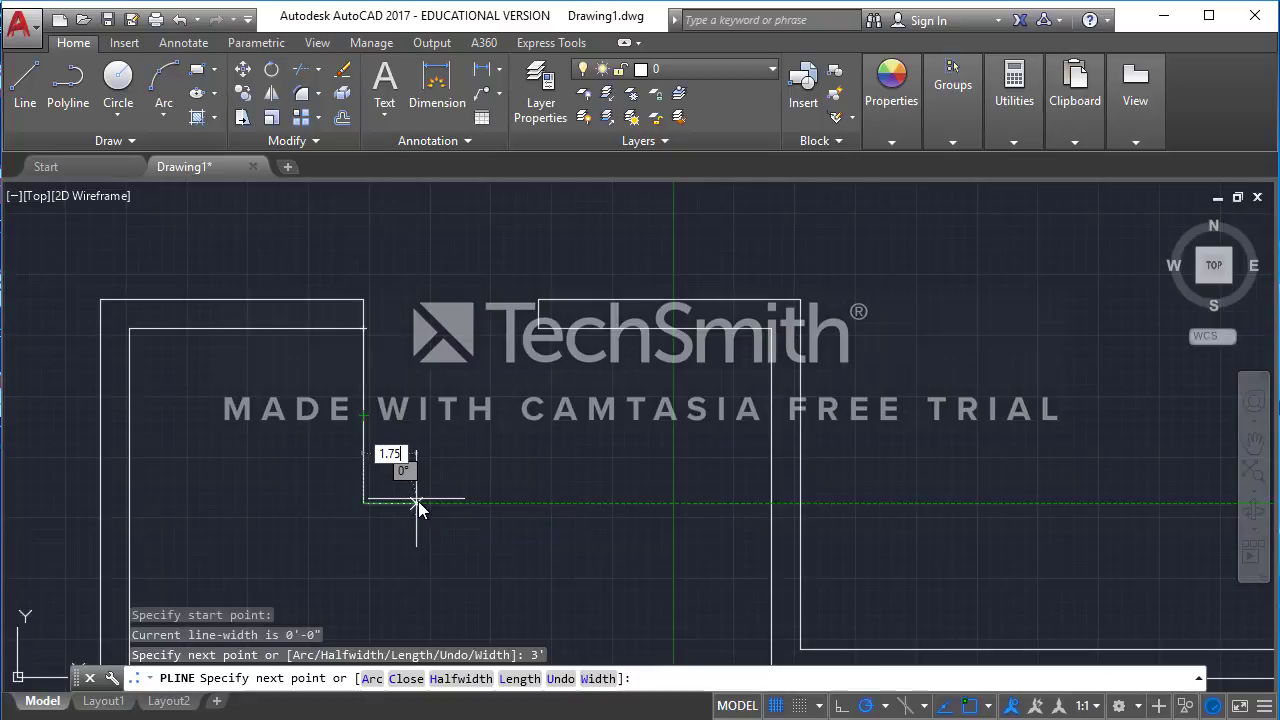
key("Return")
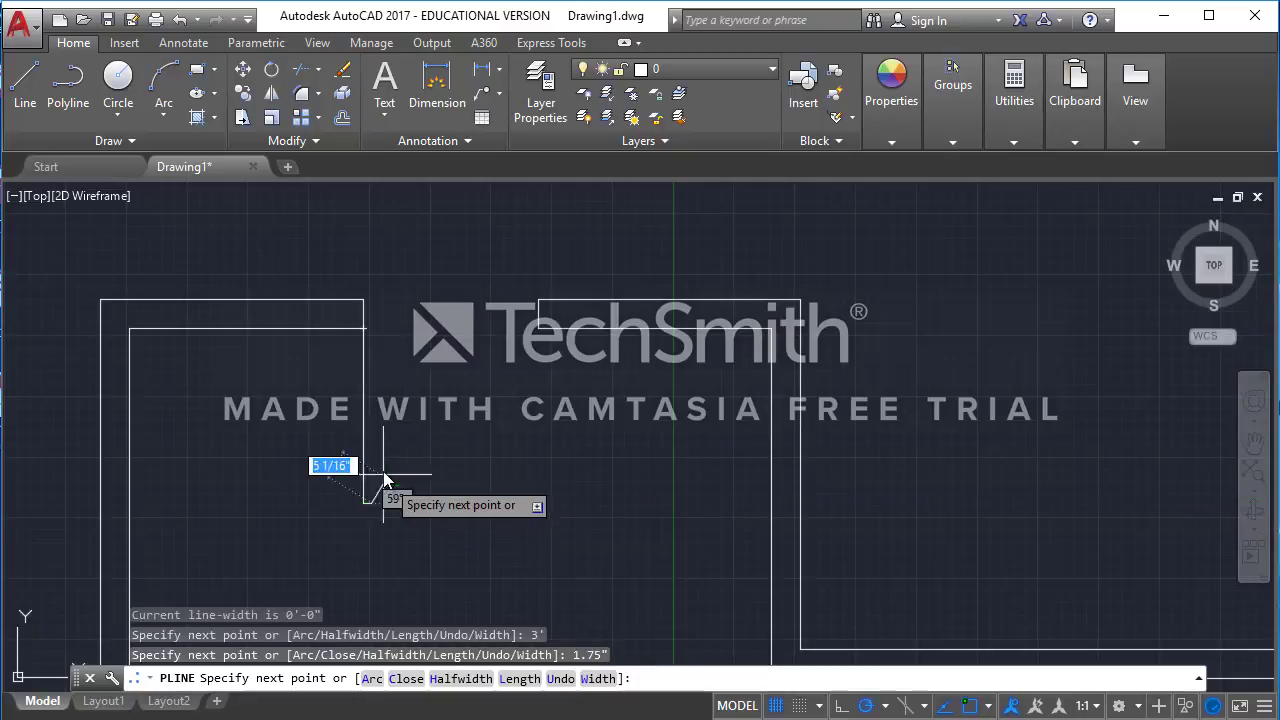
Step: Continue the door-leaf polyline 3' upward and finish it back at the left jamb
type("3'")
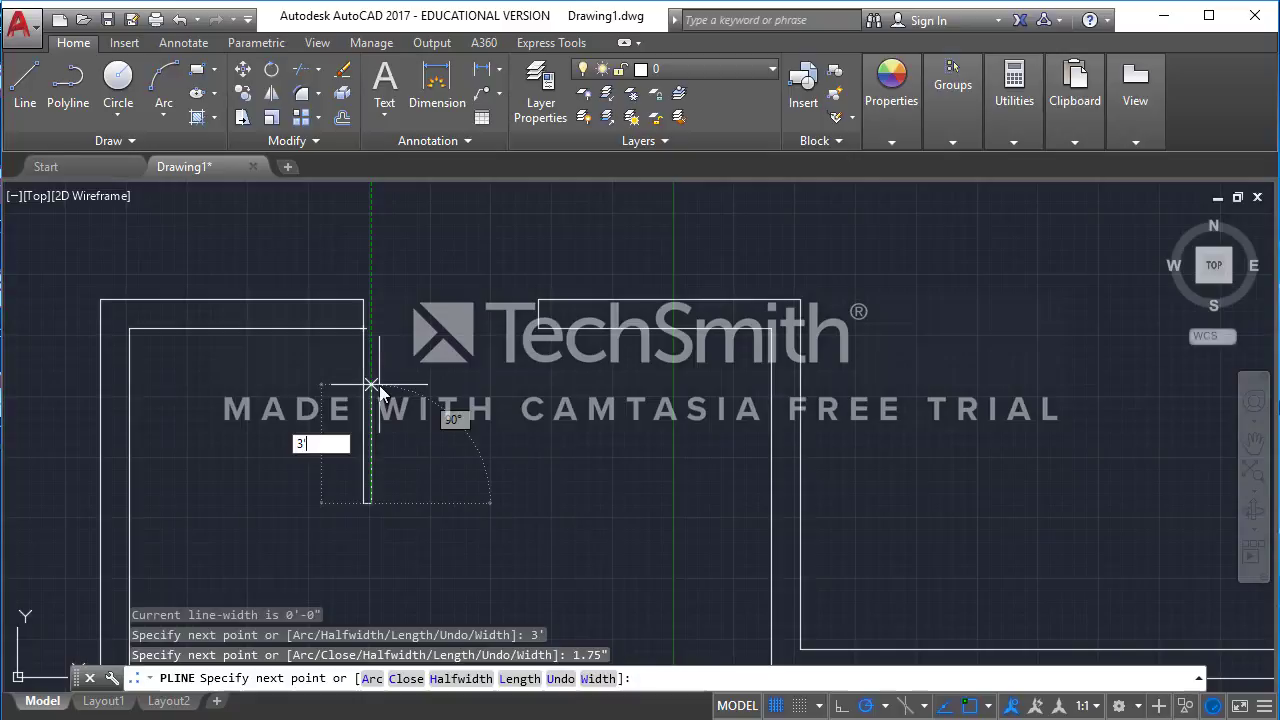
key("Return")
scroll(418, 348, "up", 2)
scroll(418, 348, "up", 2)
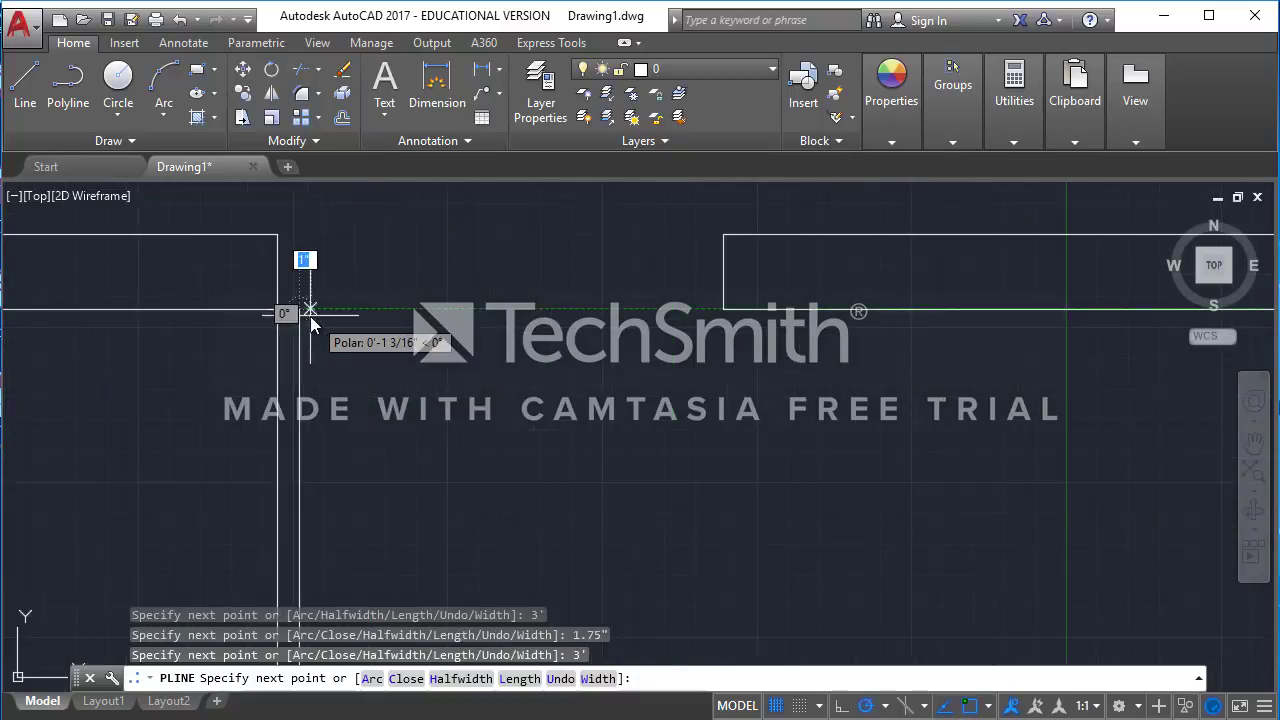
left_click(291, 323)
scroll(504, 333, "down", 4)
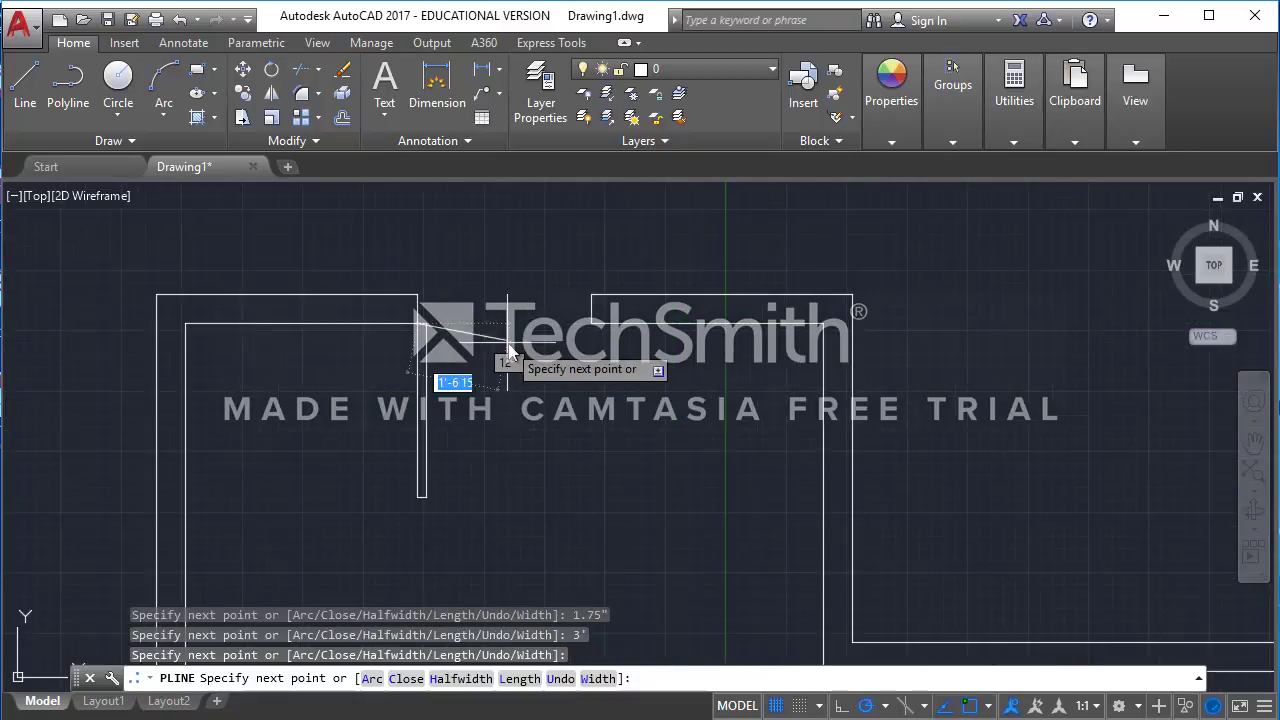
key("Escape")
Step: Delete the door-leaf polyline below the left side of the opening
left_click(426, 452)
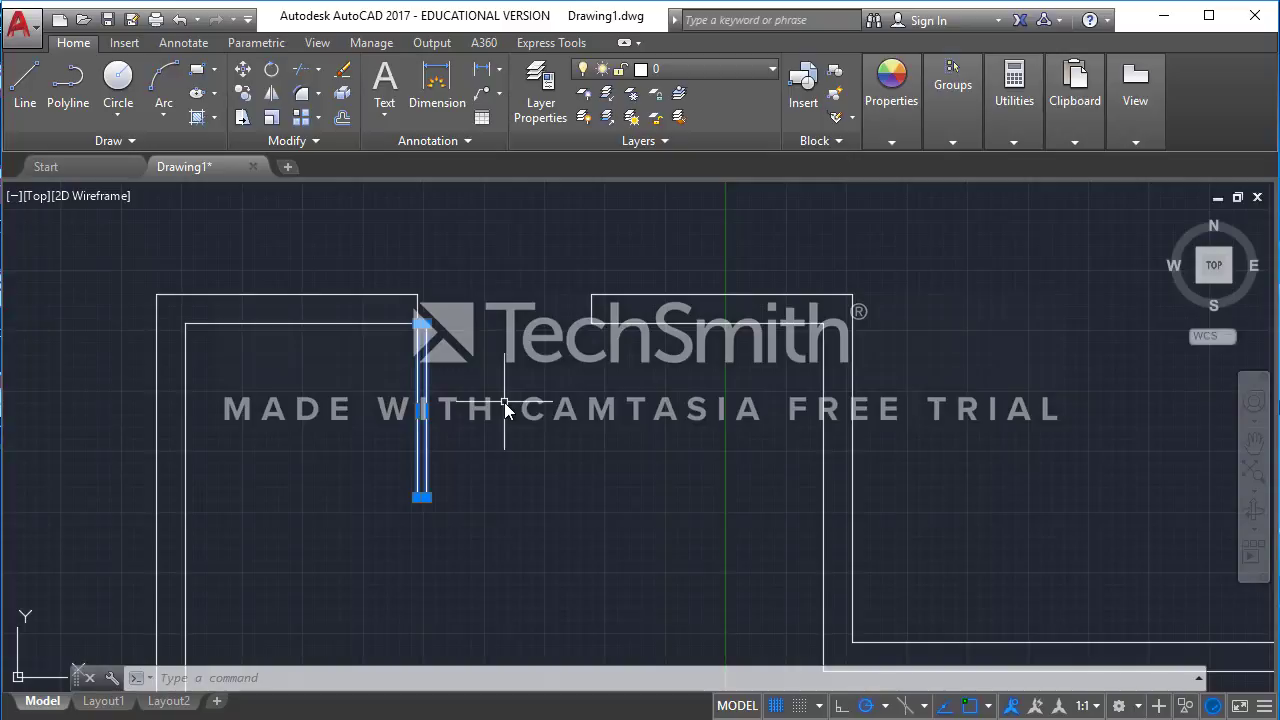
key("Escape")
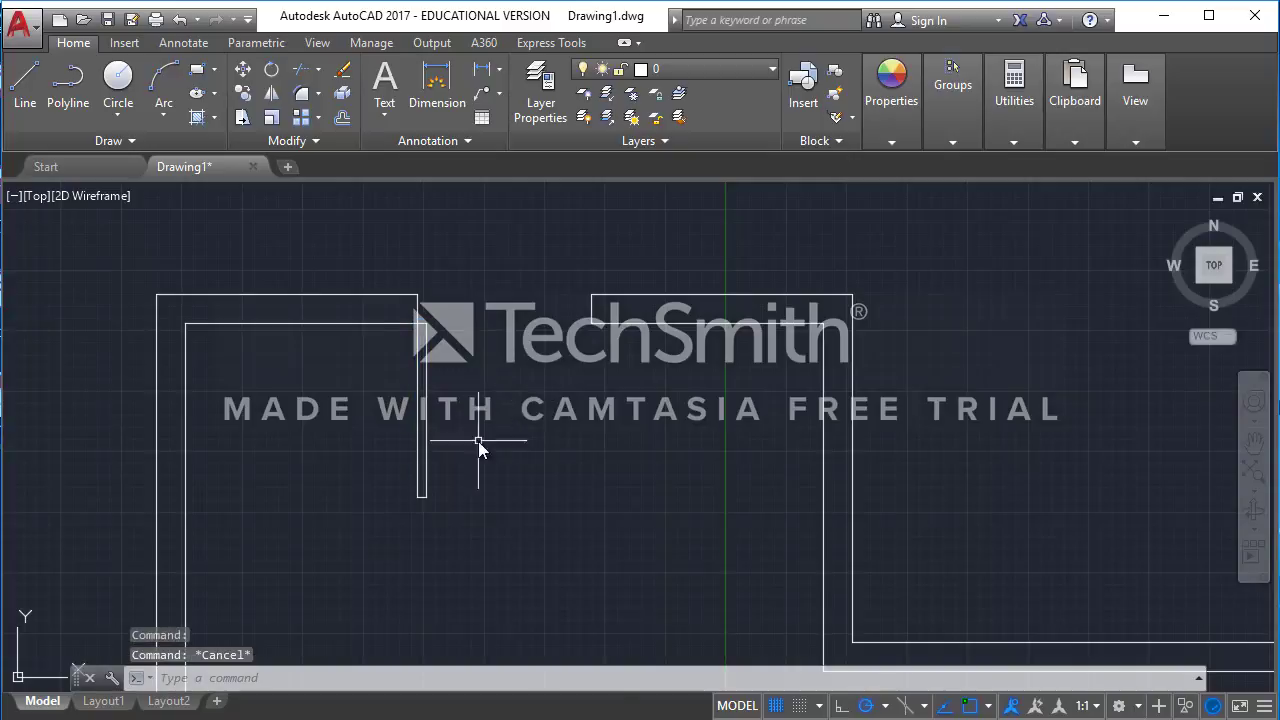
left_click(468, 506)
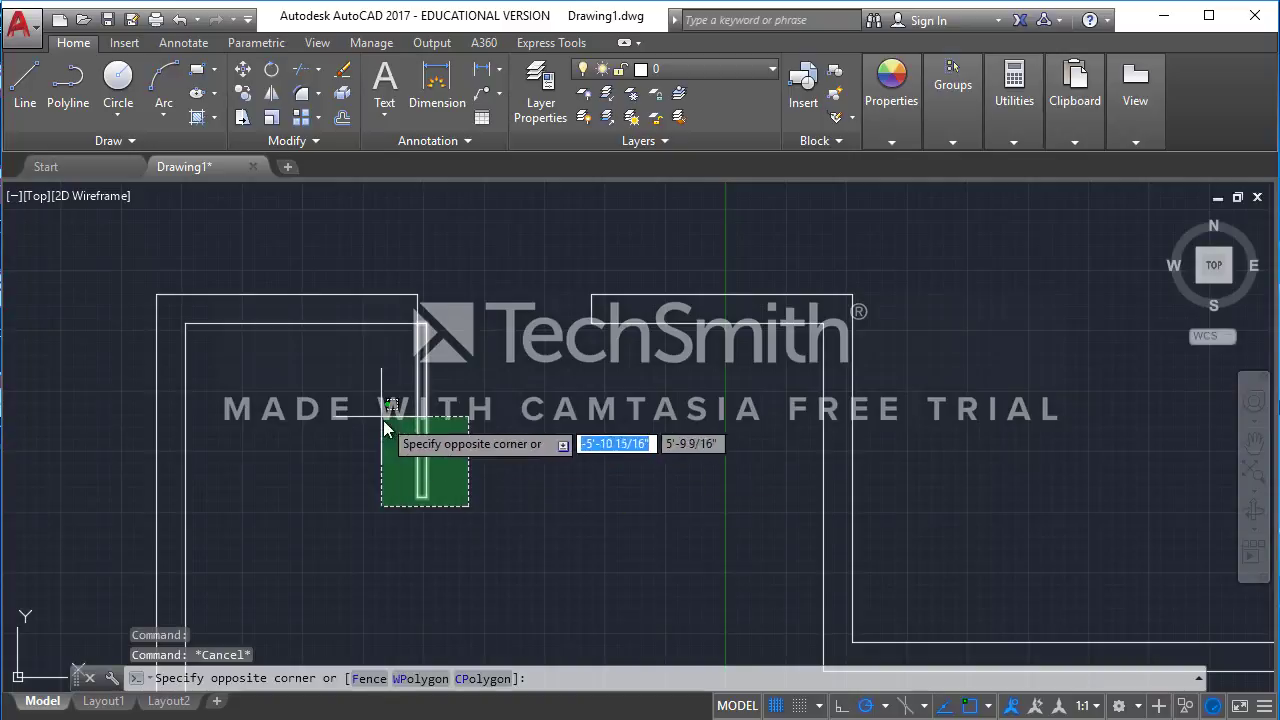
left_click(385, 427)
key("Delete")
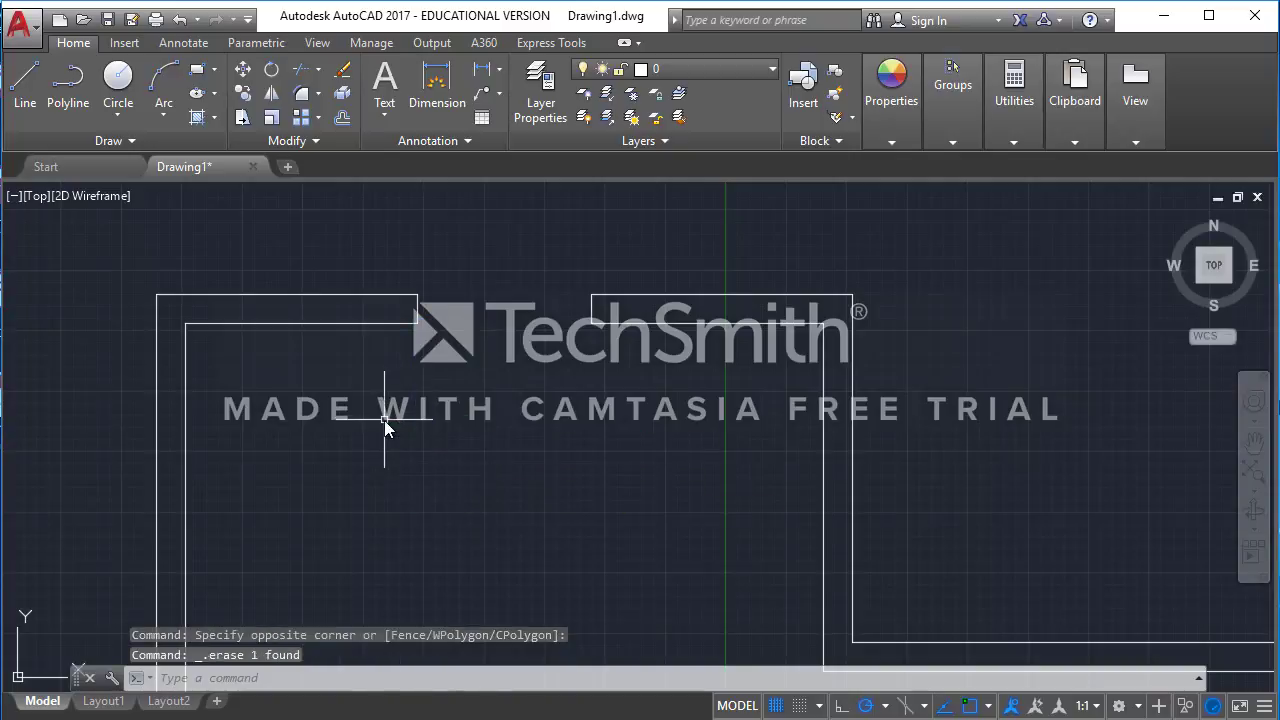
Step: Try a door-leaf rectangle from the left jamb's inner corner with only 3' entered for the other corner, and delete it
left_click(197, 69)
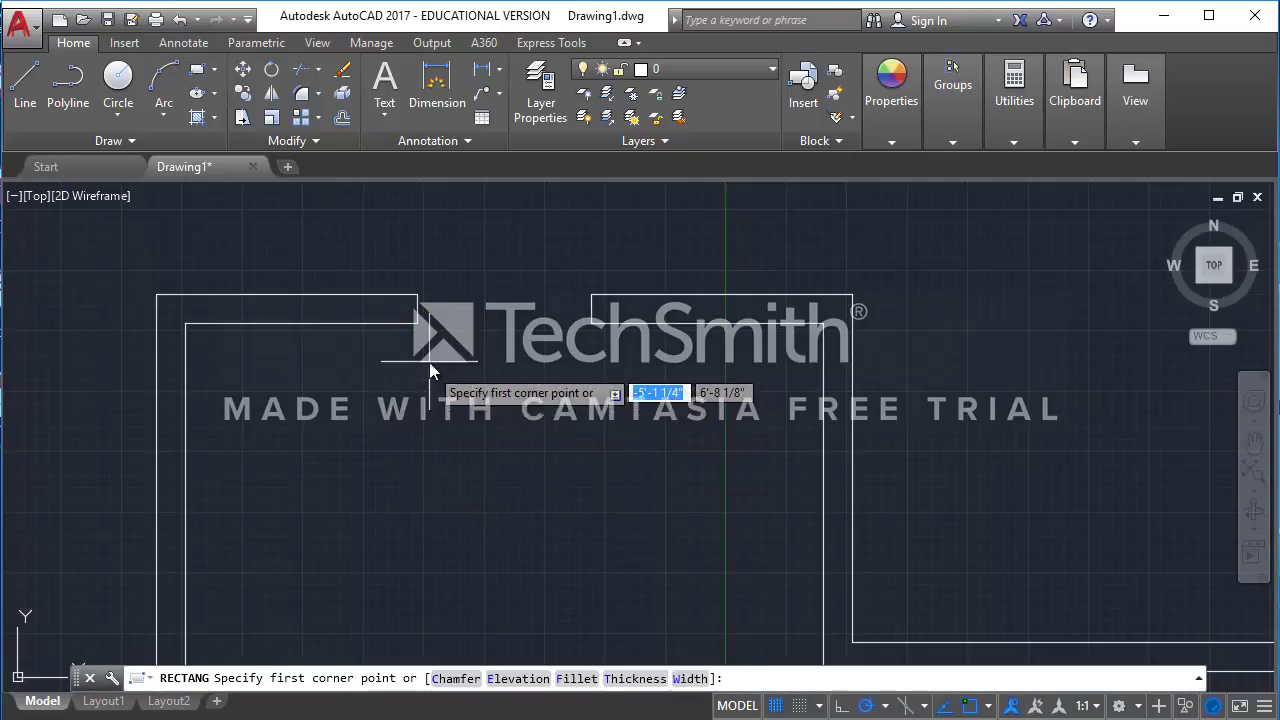
left_click(418, 323)
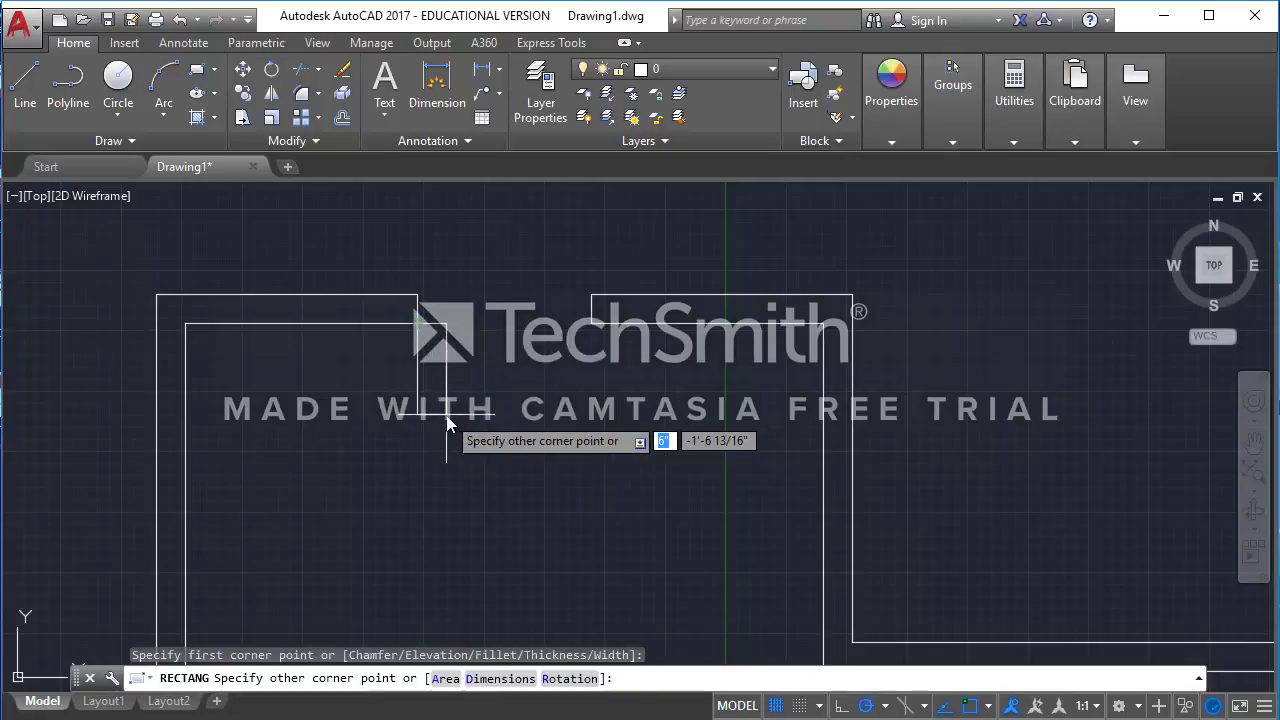
type("3'")
key("Return")
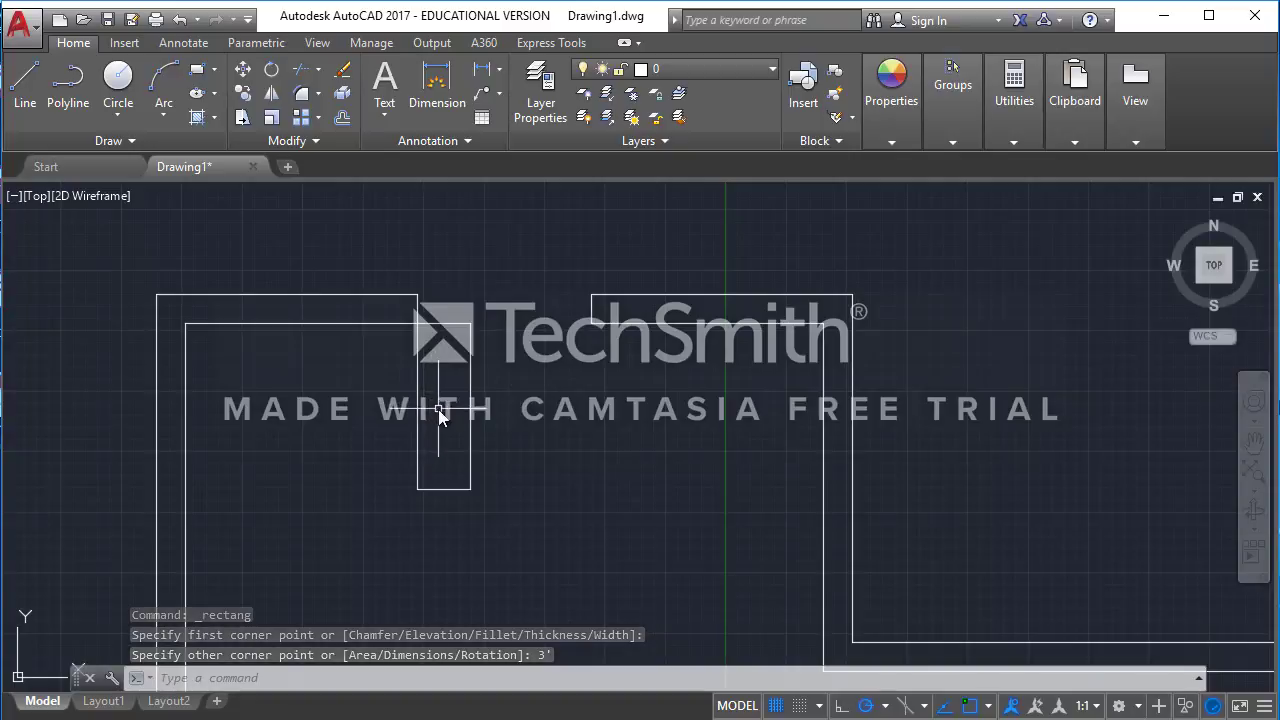
left_click(472, 376)
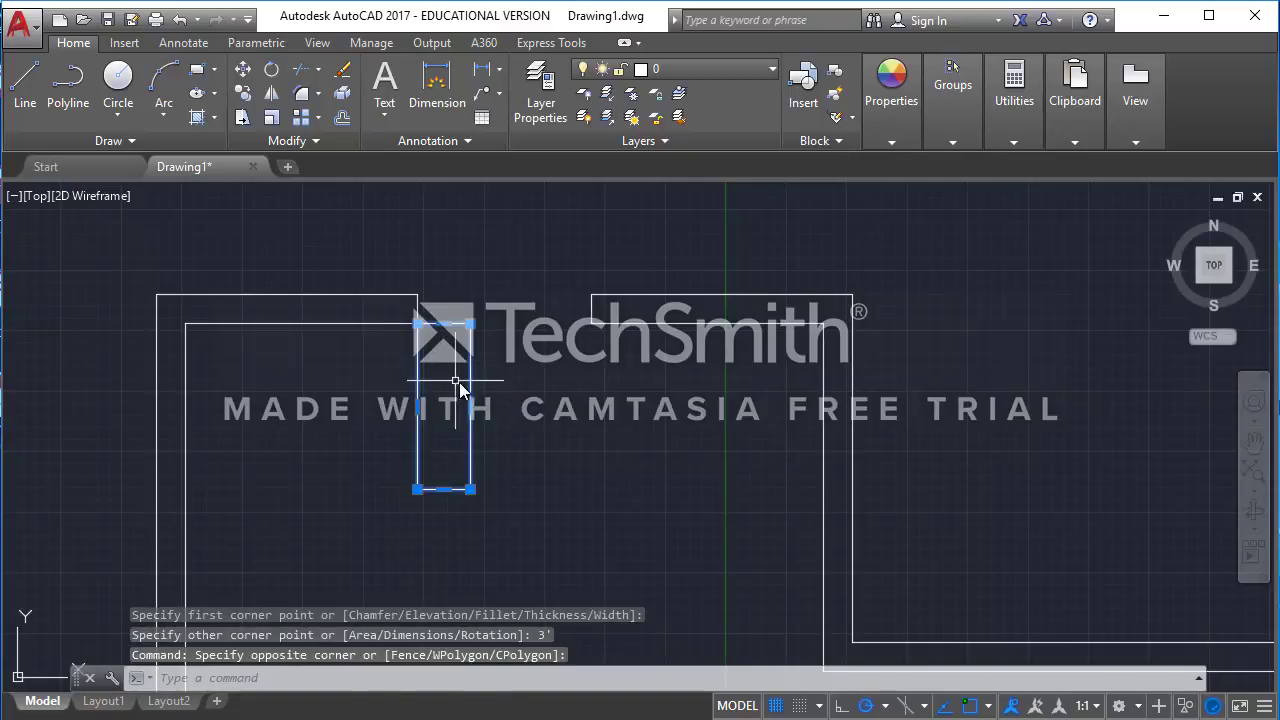
key("Delete")
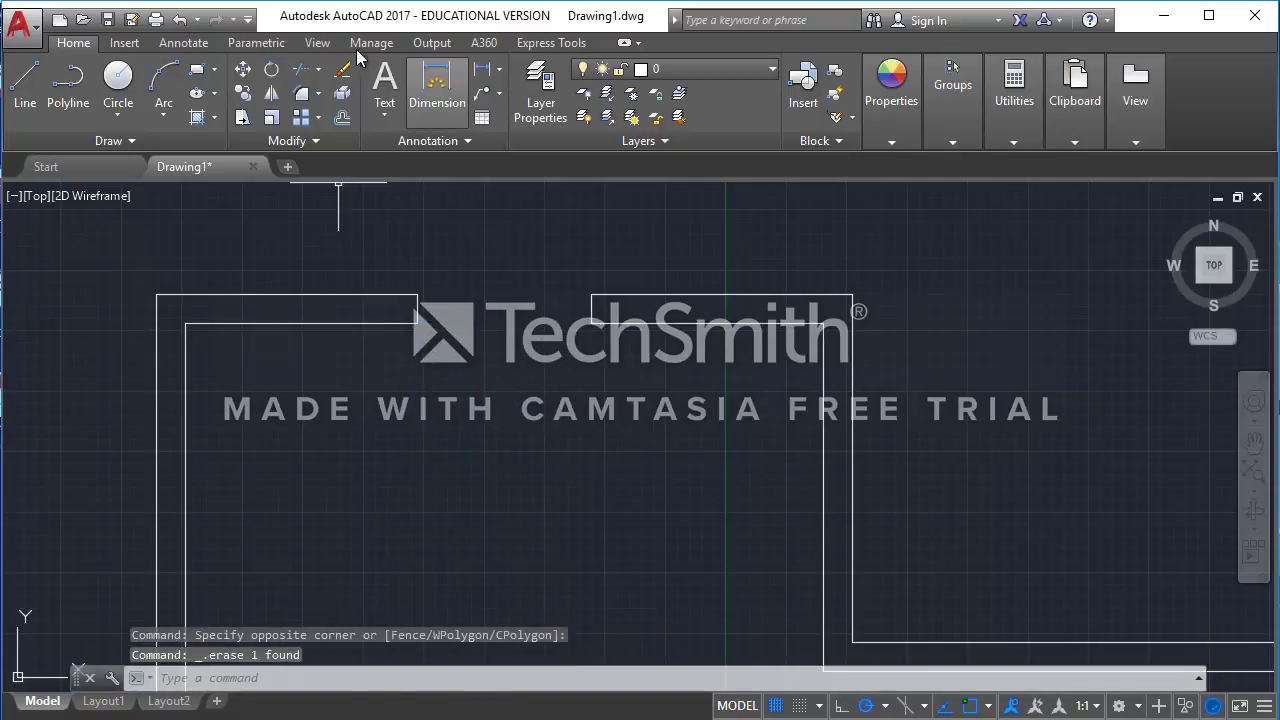
Step: Draw a 3' by 1.75" rectangle across the opening, starting at the left jamb's inner corner
left_click(197, 69)
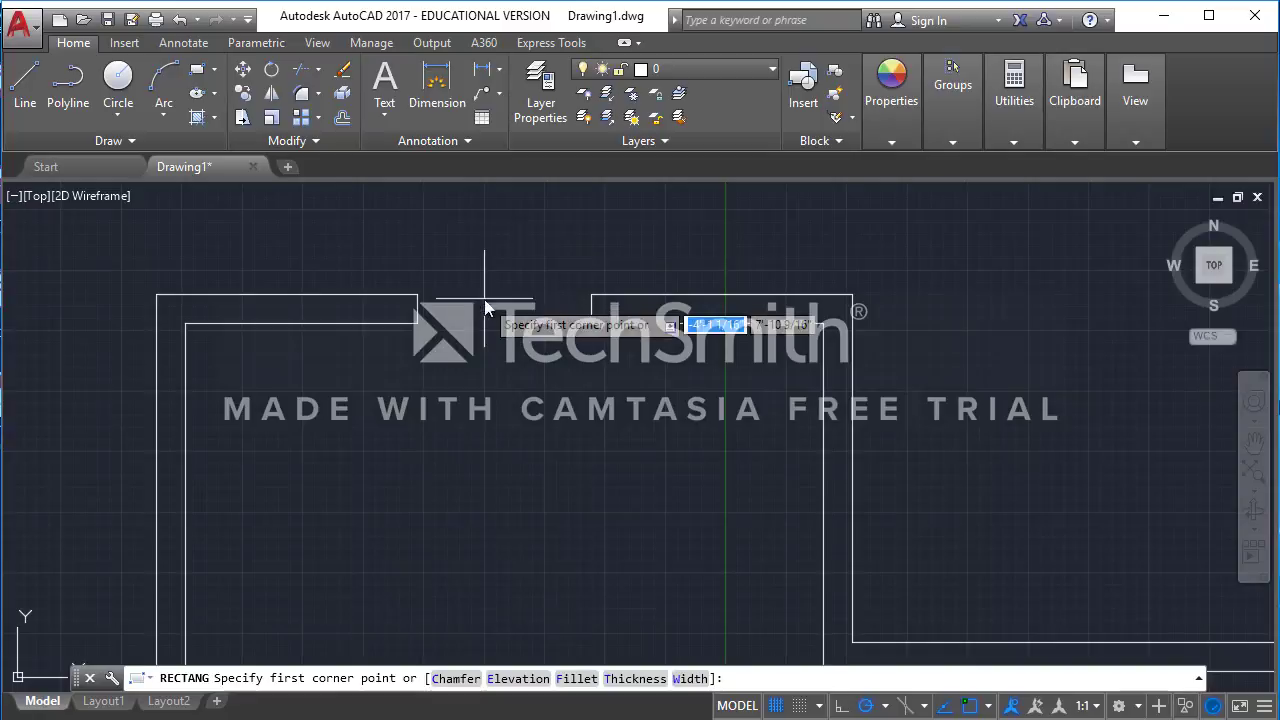
left_click(417, 324)
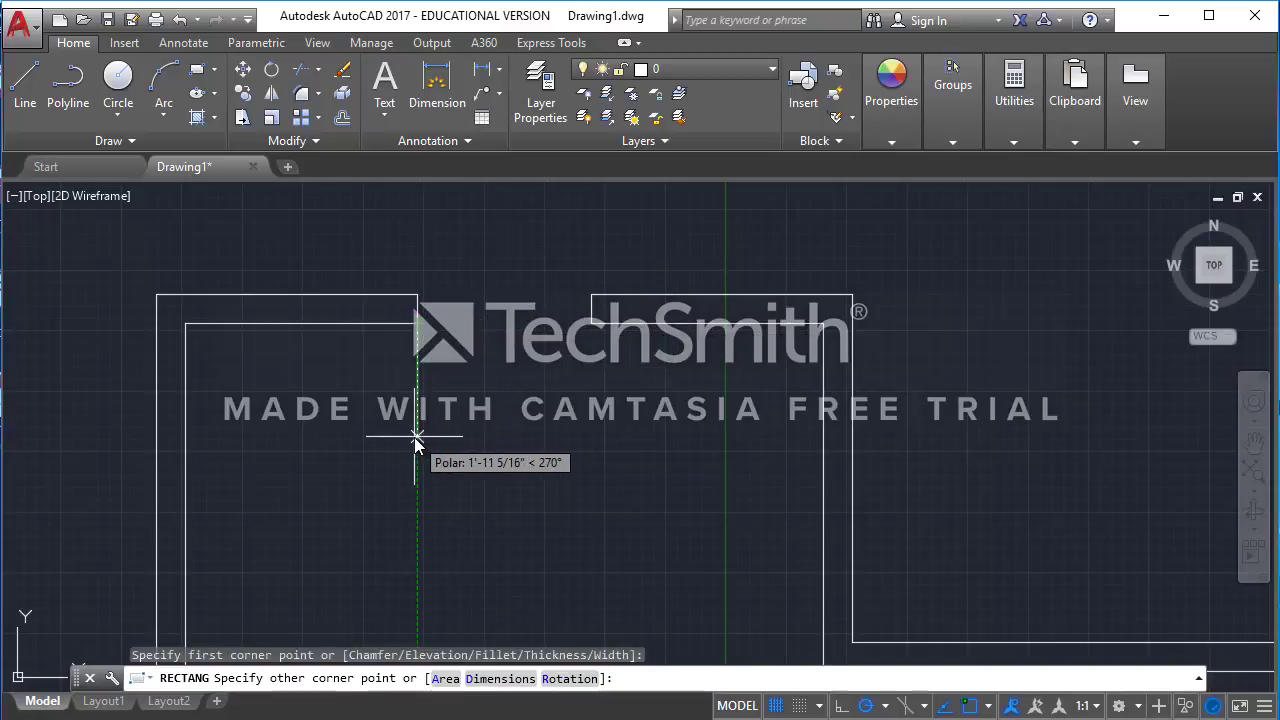
type("3")
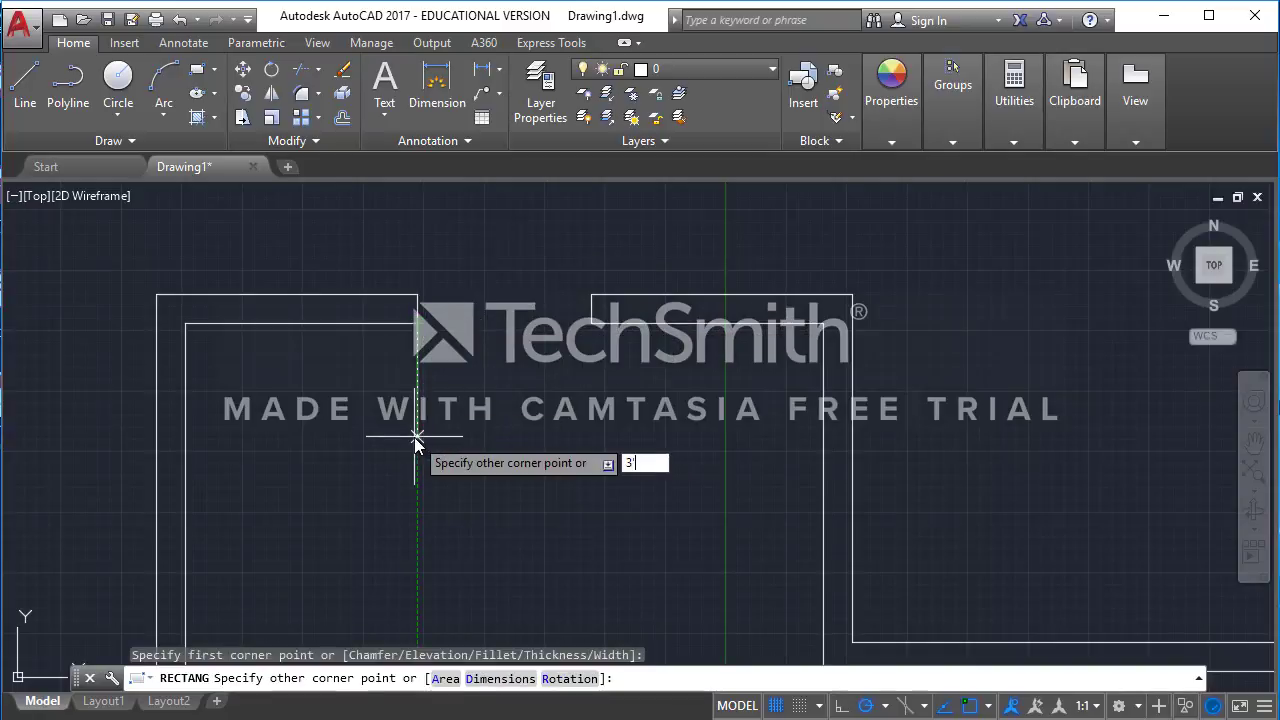
type("'")
key("Tab")
type("1.75\"")
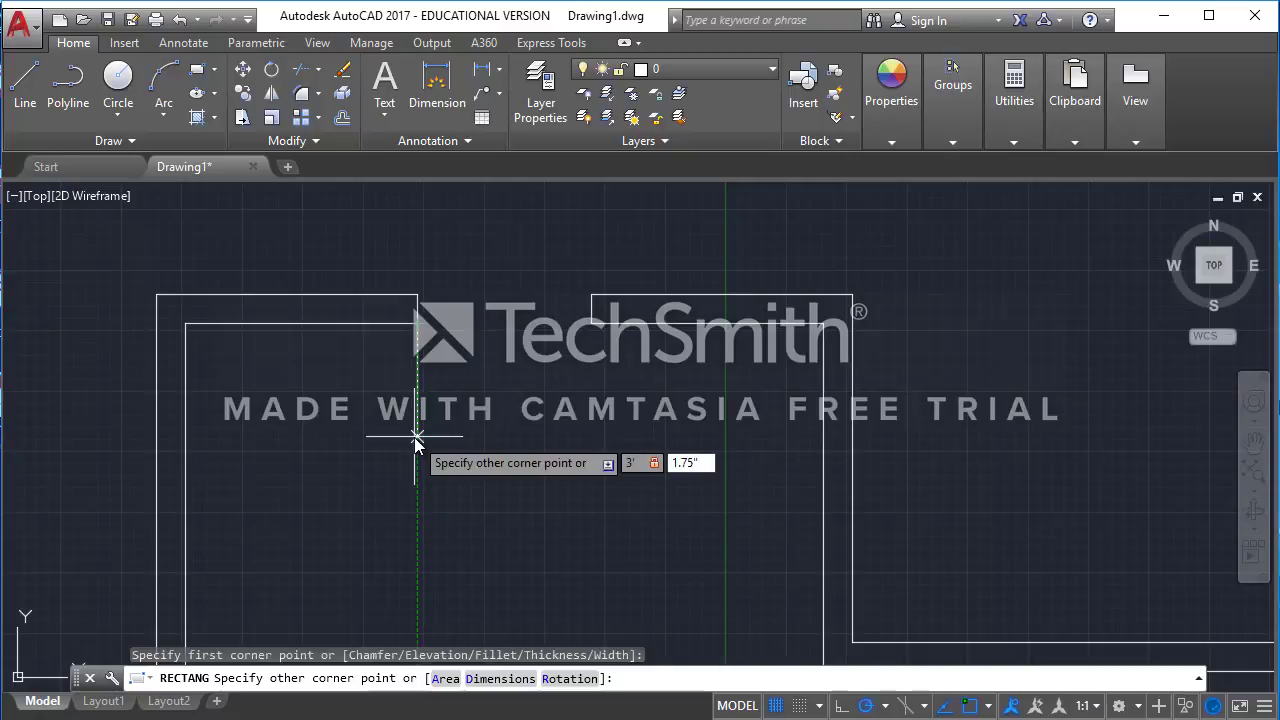
key("Return")
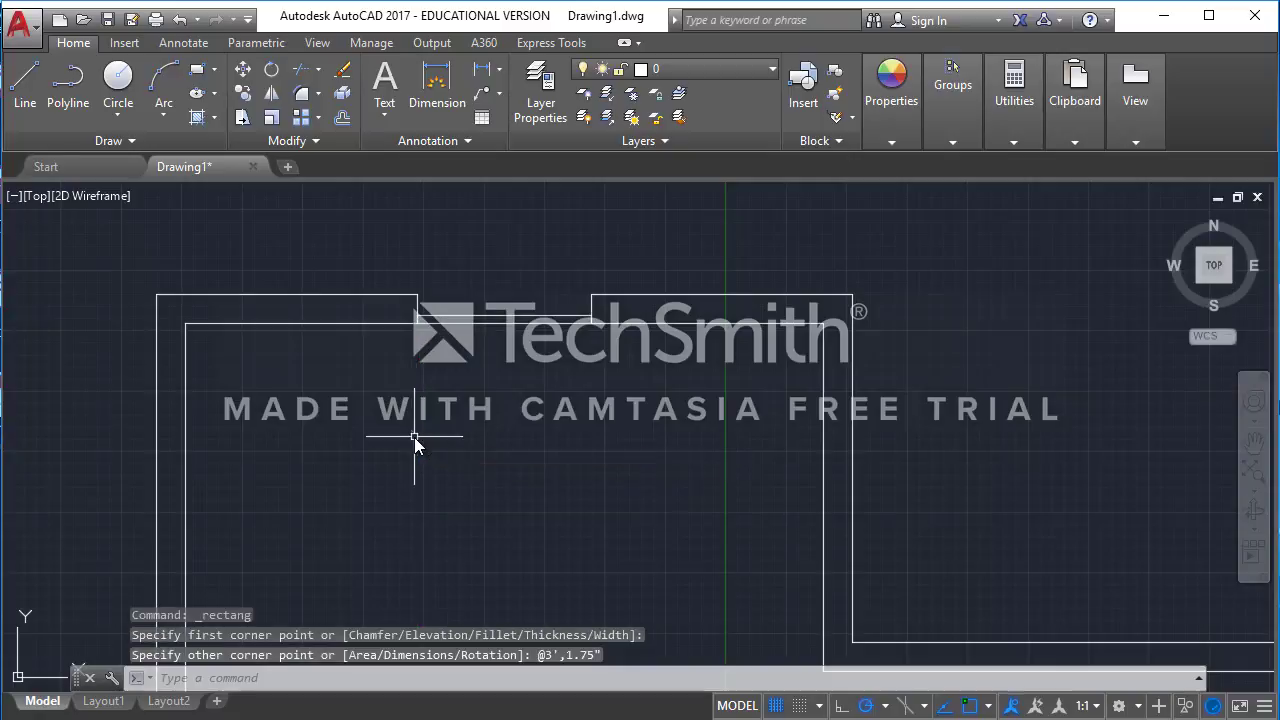
Step: Try rotating the door-leaf rectangle 90° about the left jamb's inner corner
left_click(557, 367)
left_click(491, 286)
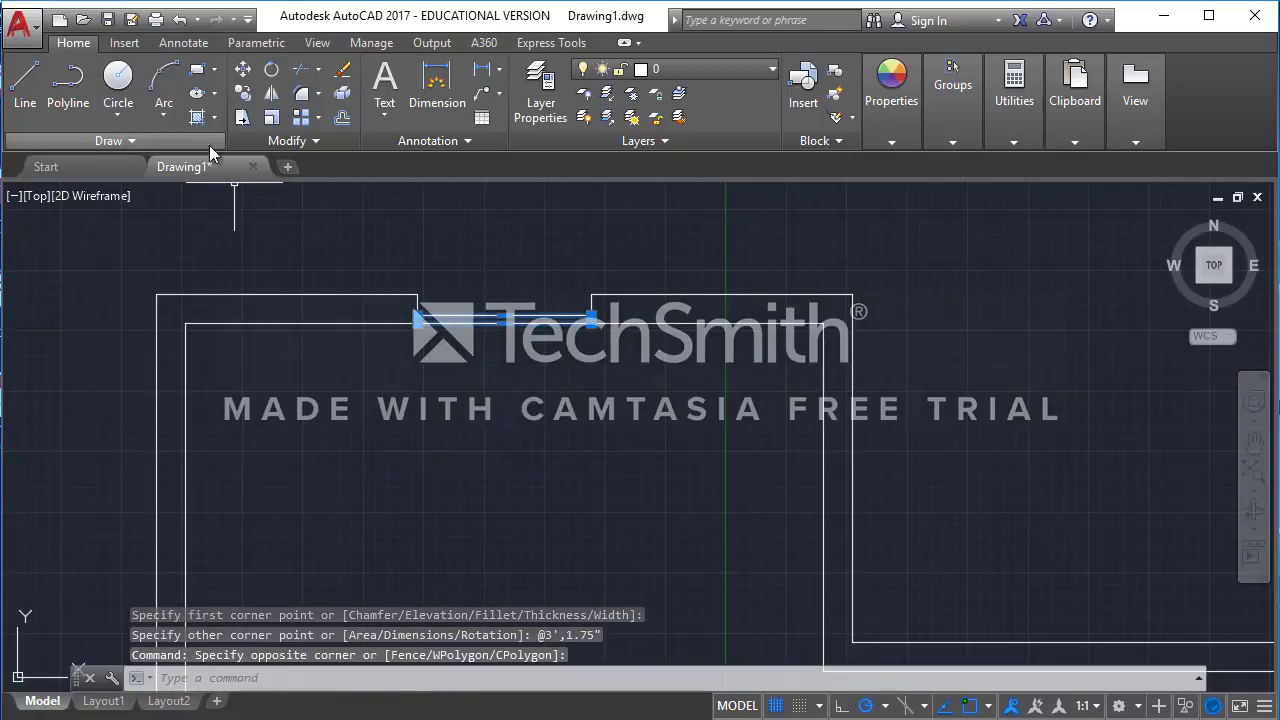
left_click(270, 70)
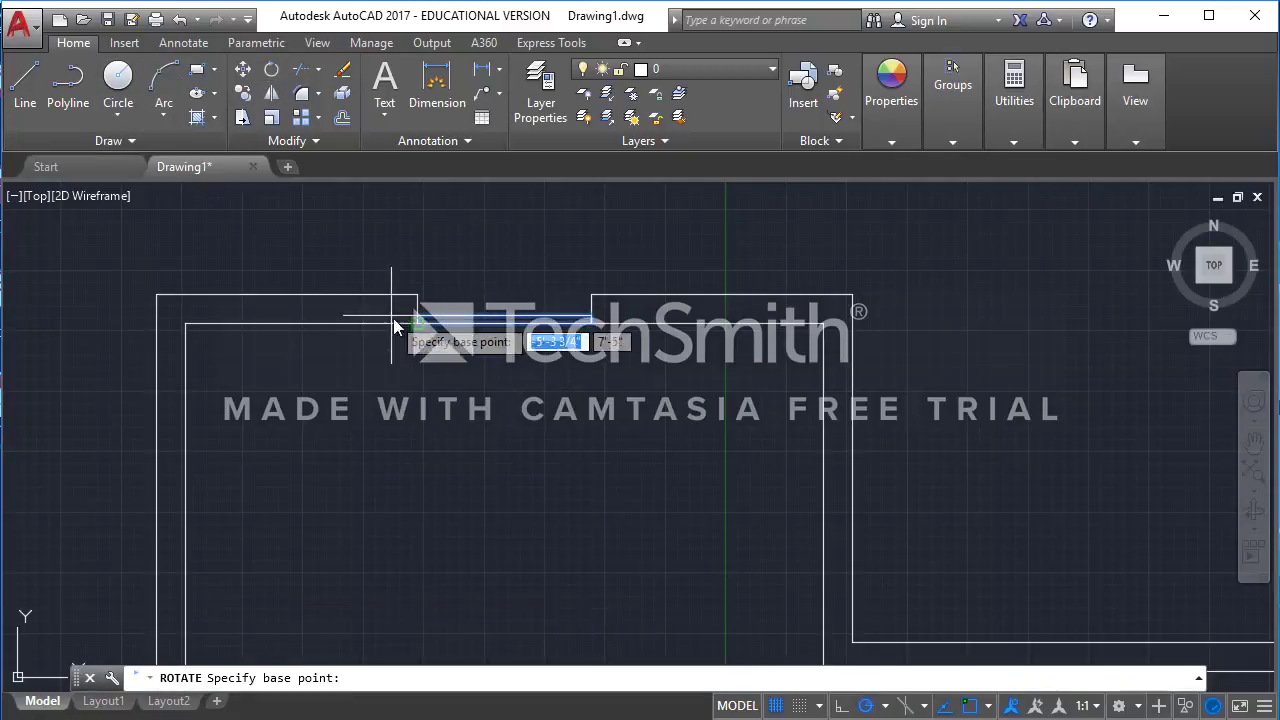
scroll(405, 328, "up", 4)
left_click(432, 300)
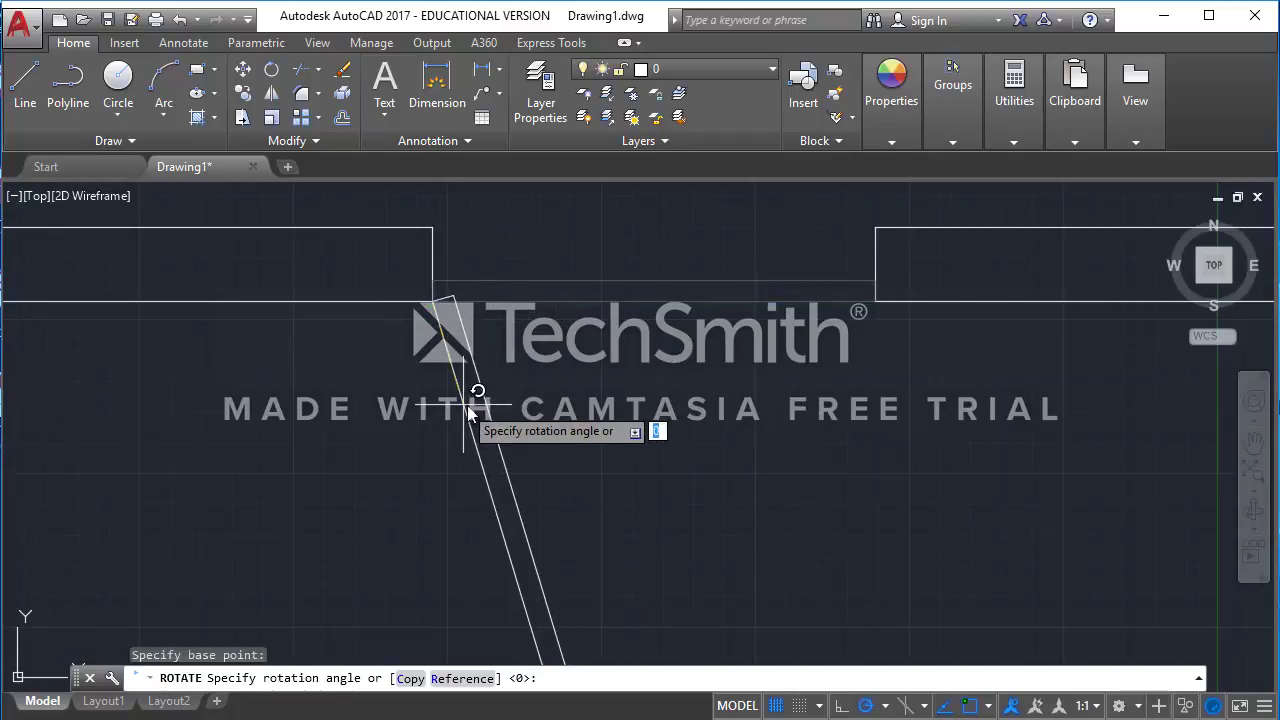
type("90")
key("Return")
scroll(380, 405, "down", 5)
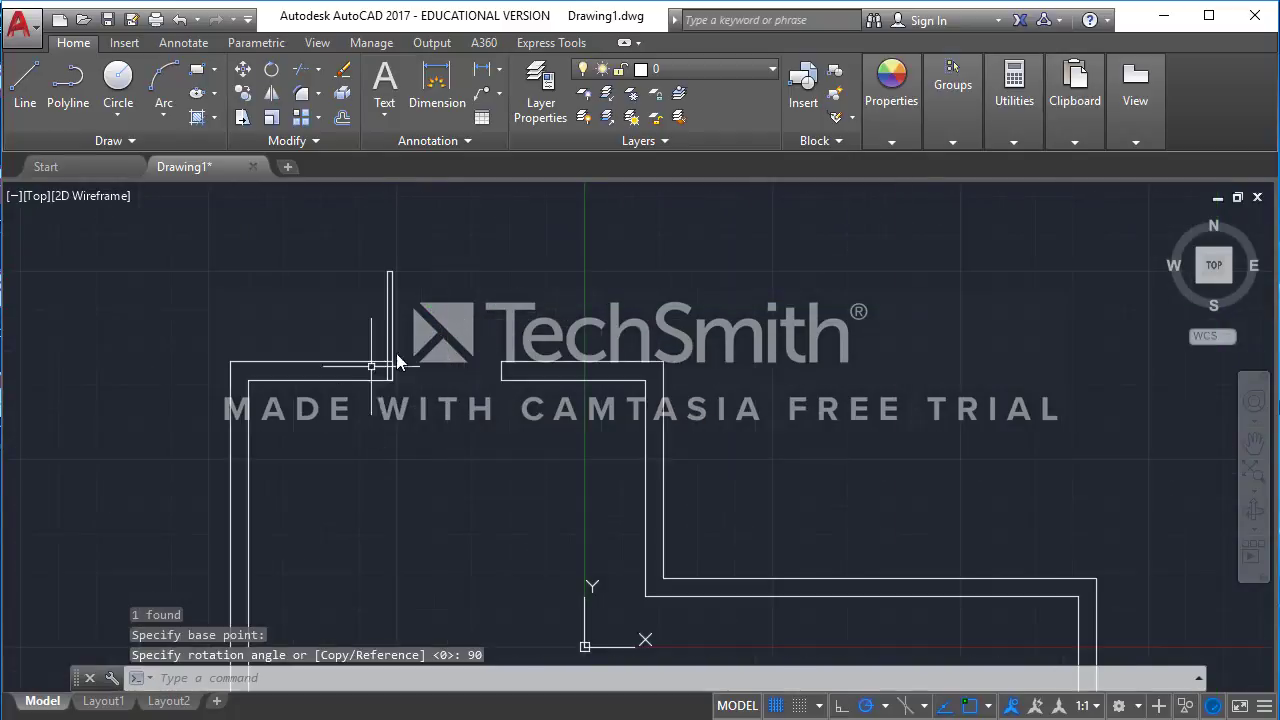
Step: Undo the door leaf's 90° rotation
left_click(411, 324)
left_click(341, 247)
scroll(386, 390, "up", 3)
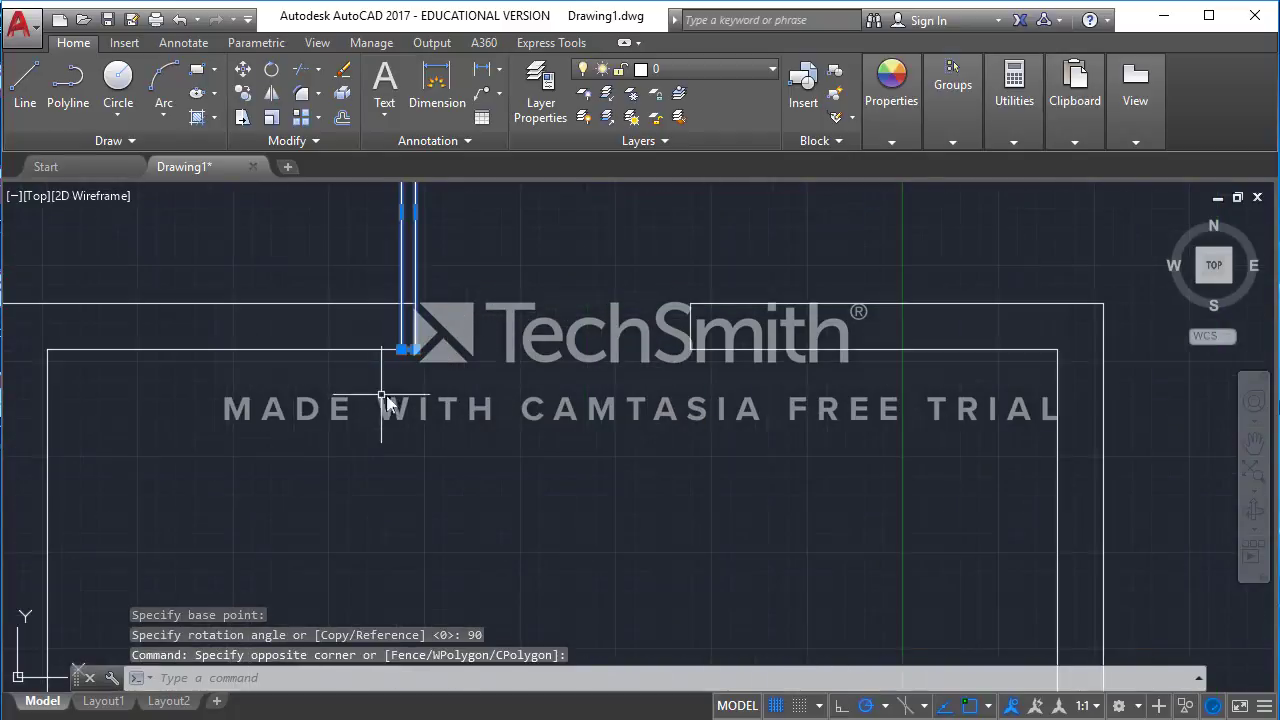
key("ctrl+z")
key("ctrl+z")
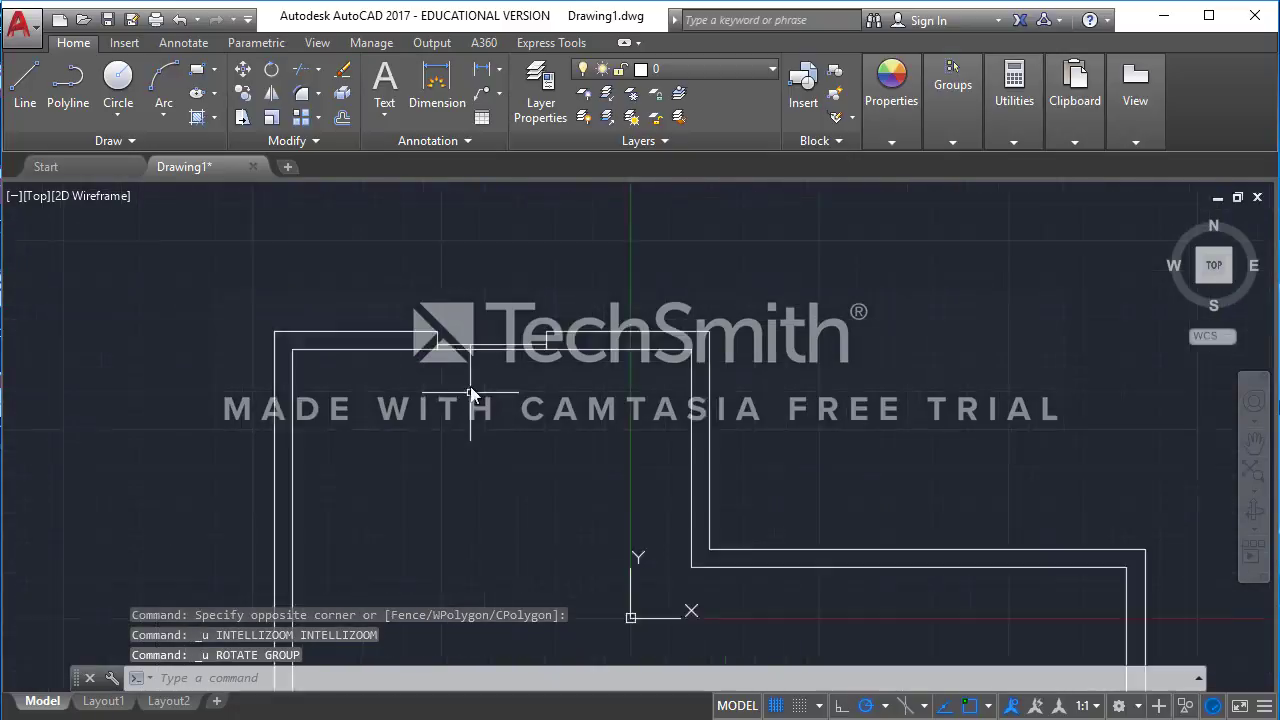
Step: Rotate the door-leaf rectangle to 270° about the left jamb's inner corner, so it swings into the room
left_click(470, 392)
left_click(461, 313)
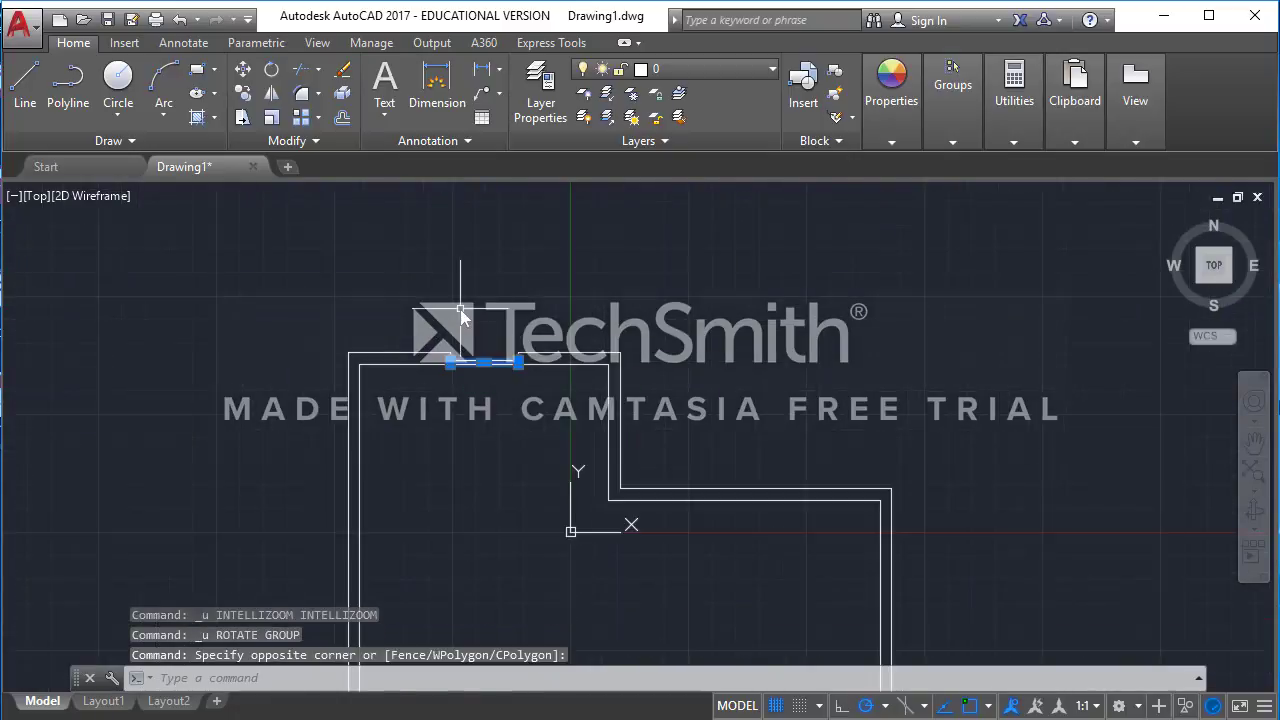
type("ro")
key("Return")
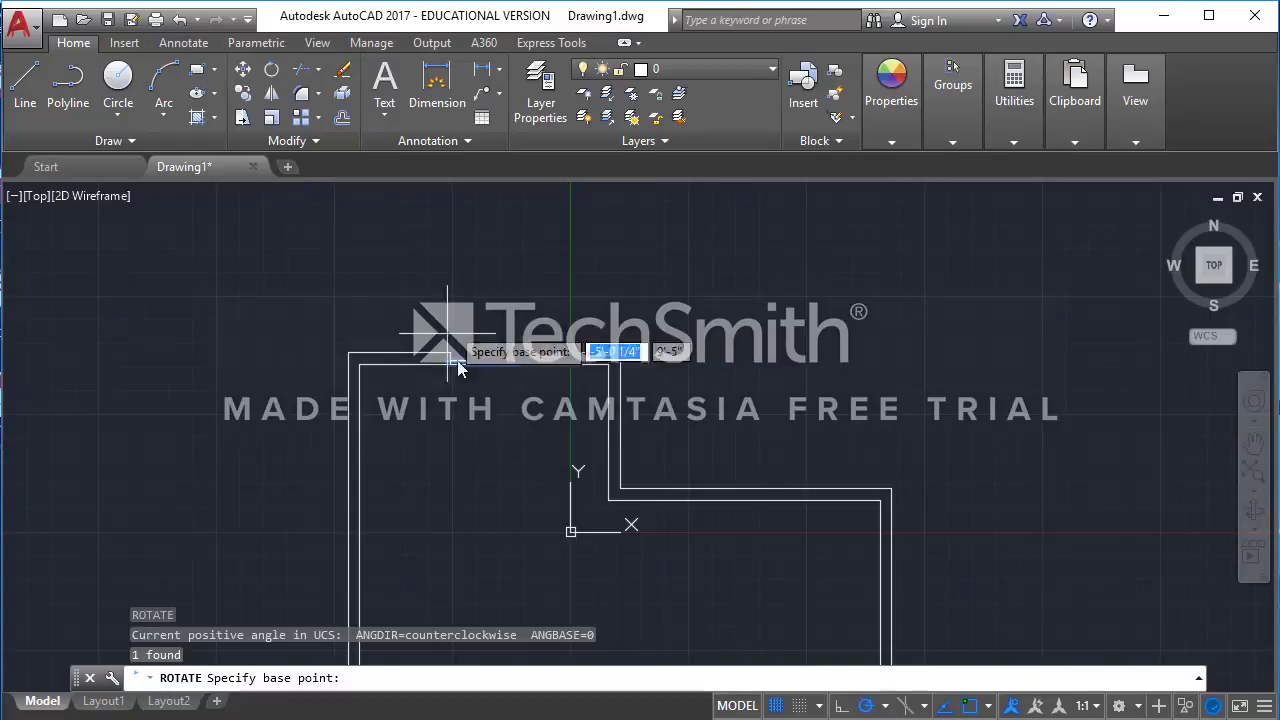
scroll(458, 364, "up", 2)
left_click(448, 279)
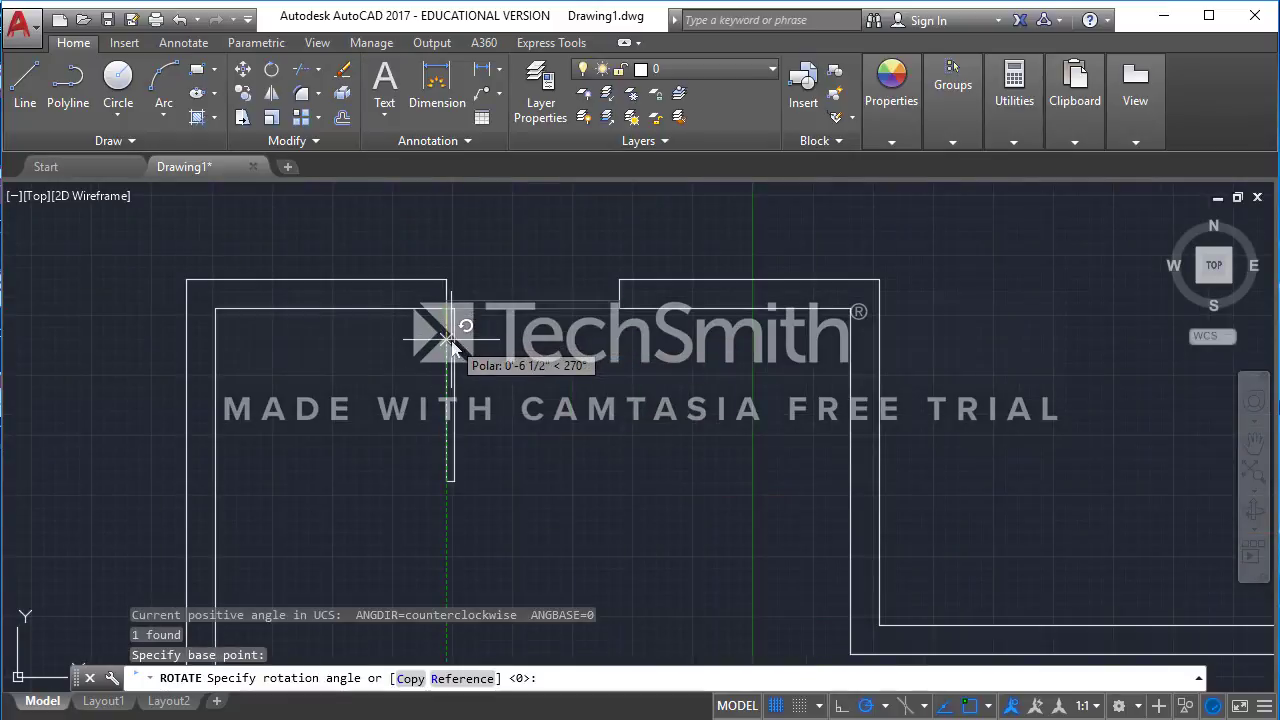
left_click(450, 343)
scroll(414, 209, "down", 3)
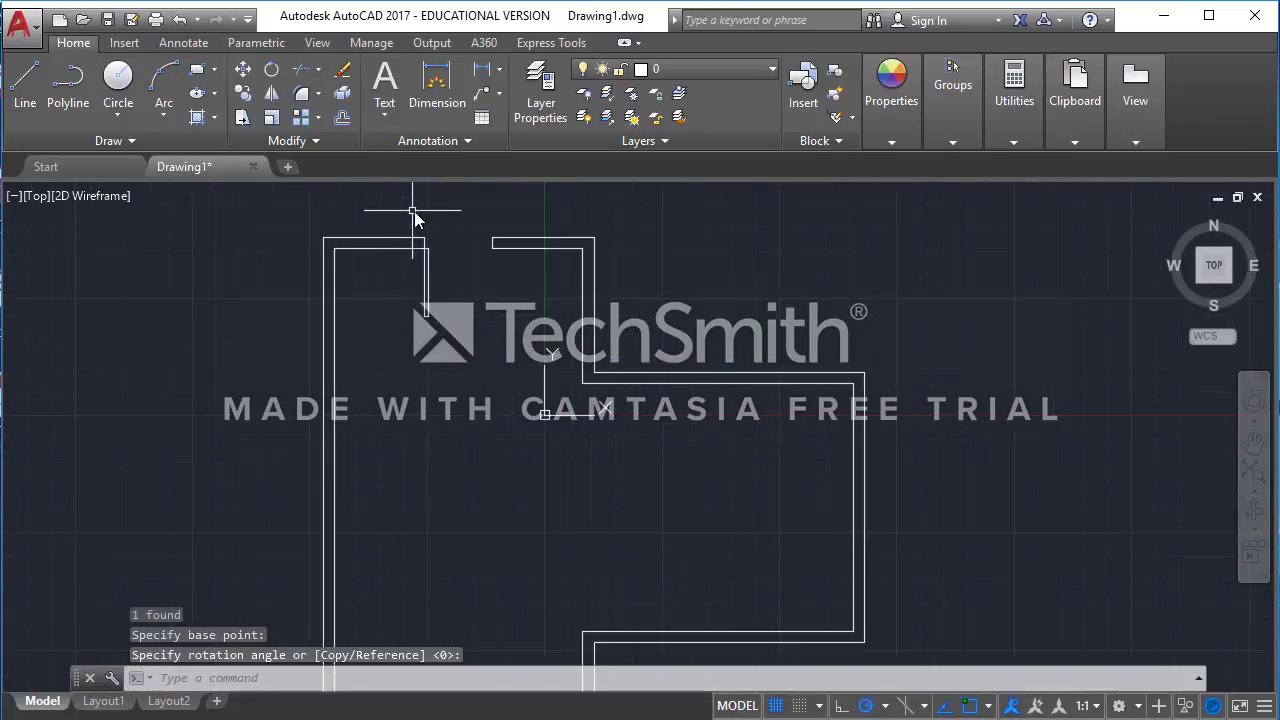
middle_click_drag(428, 304, 391, 398)
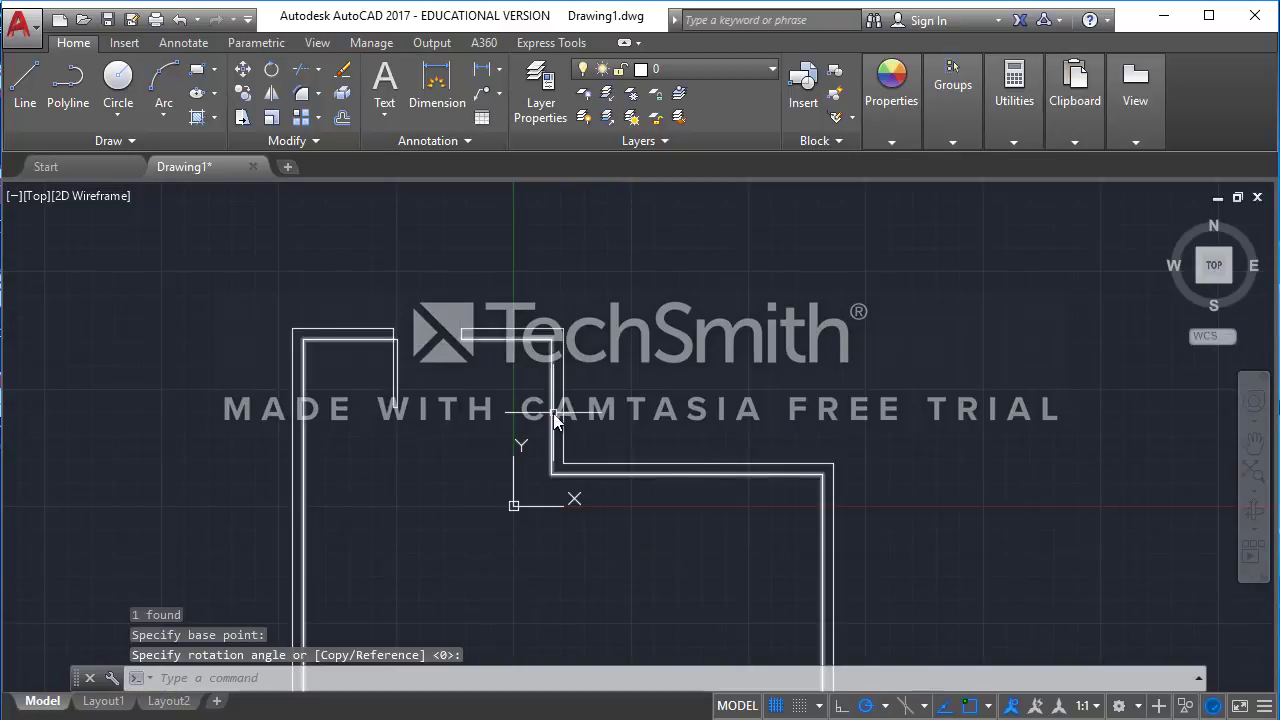
Step: Draw a Start, End, Direction arc from the leaf's lower right corner to the right jamb's inner corner, starting tangent at 0°
mouse_move(555, 420)
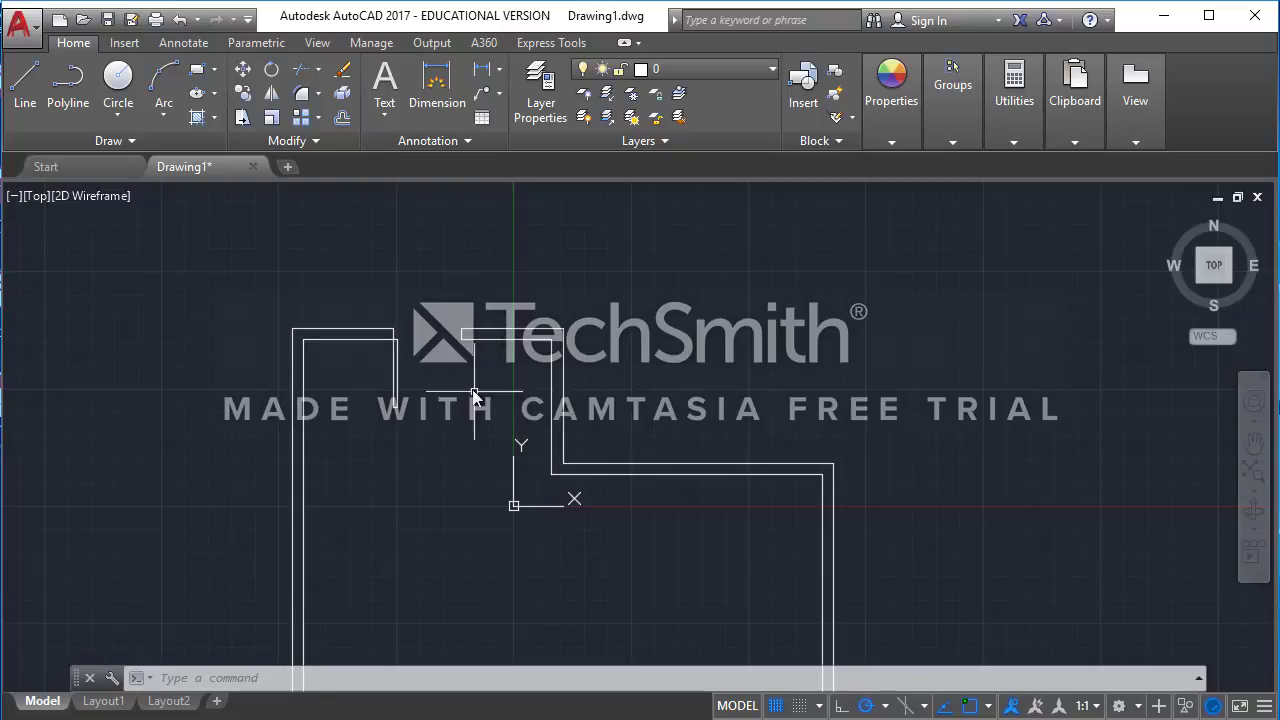
scroll(455, 390, "up", 2)
scroll(420, 388, "up", 2)
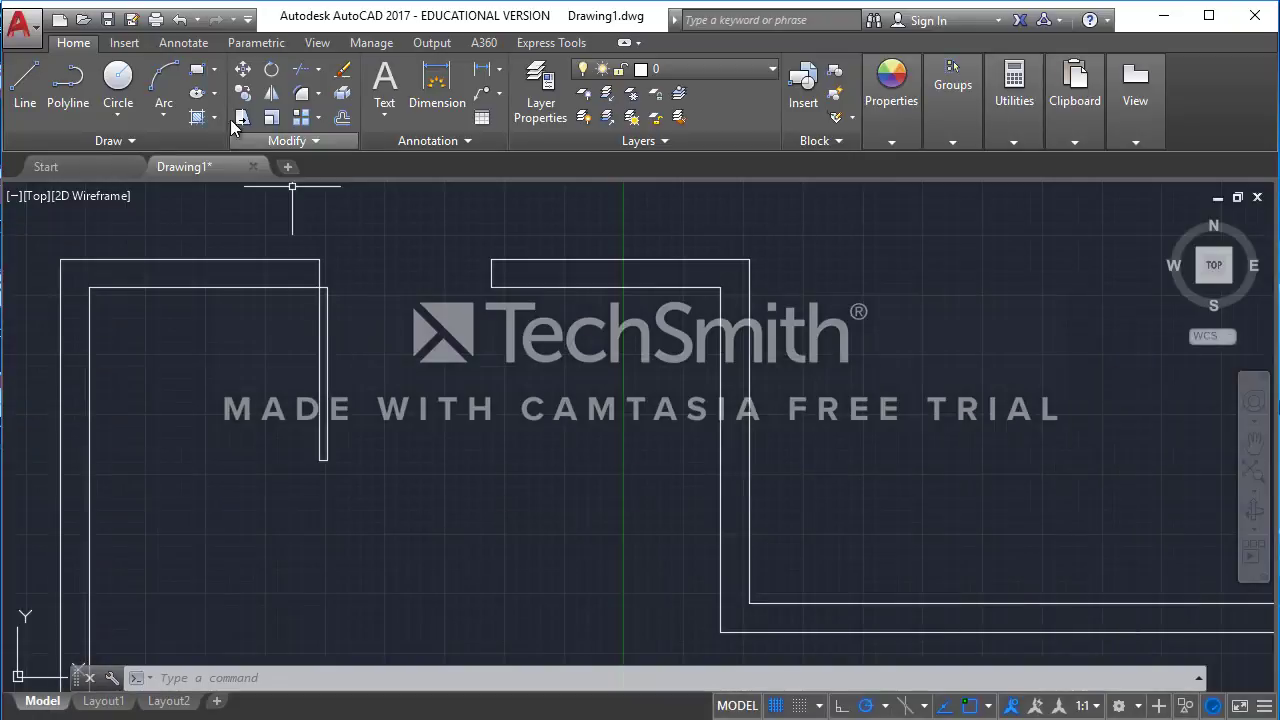
left_click(167, 120)
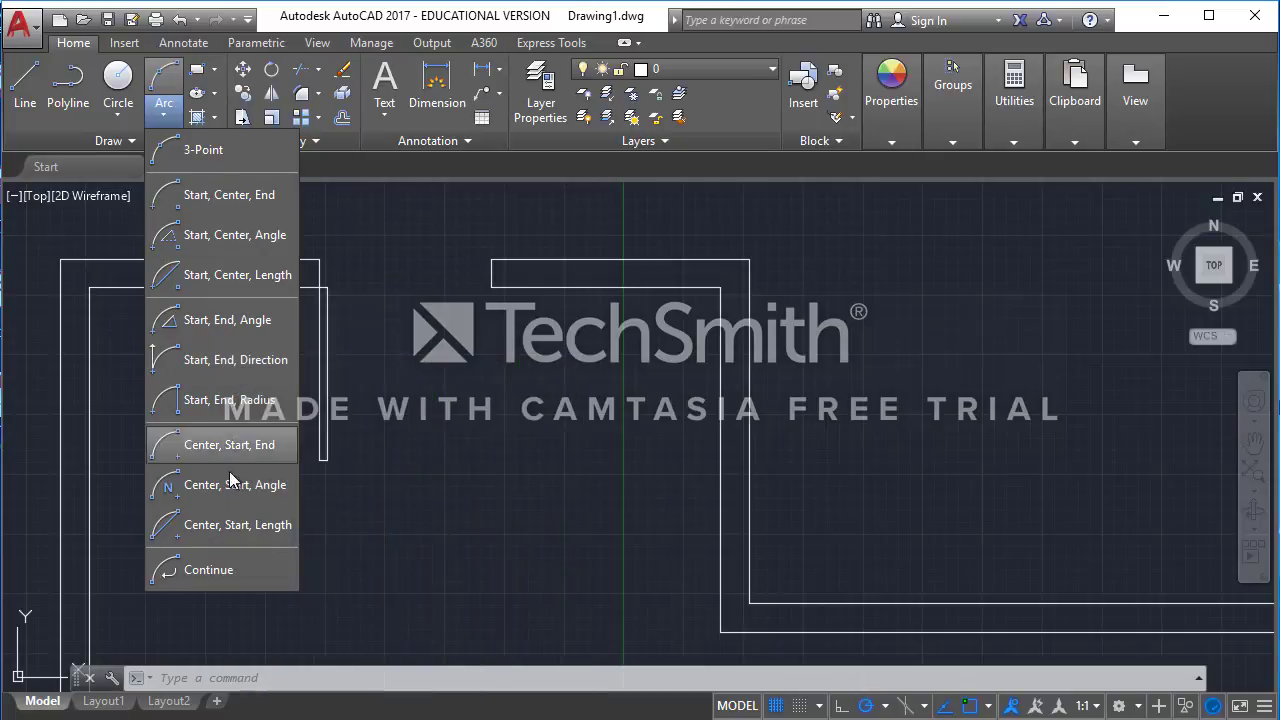
left_click(212, 363)
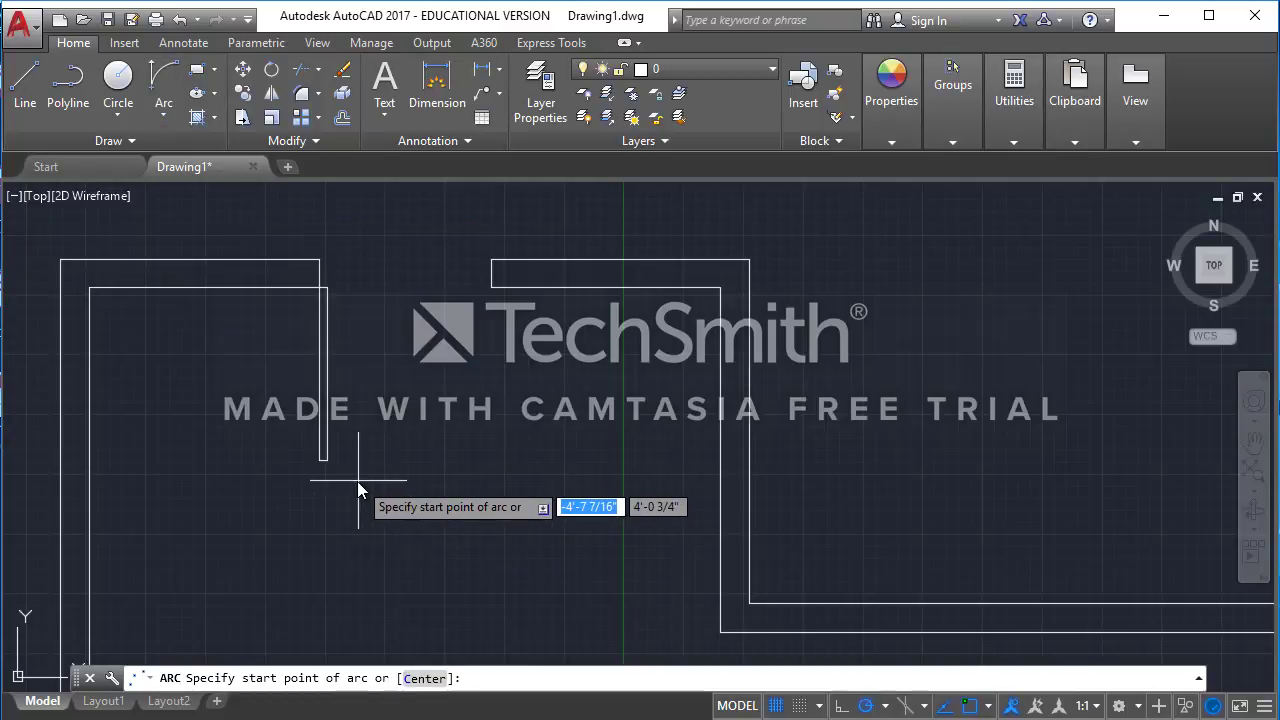
scroll(330, 459, "up", 4)
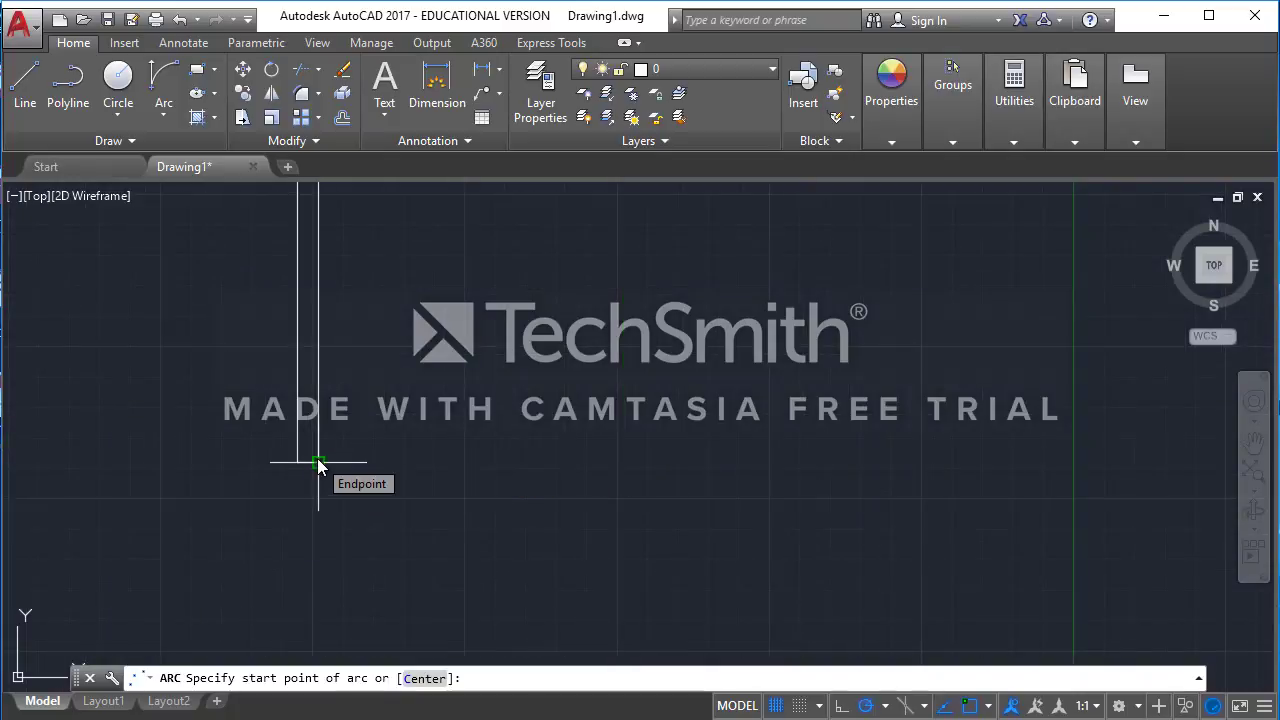
left_click(317, 462)
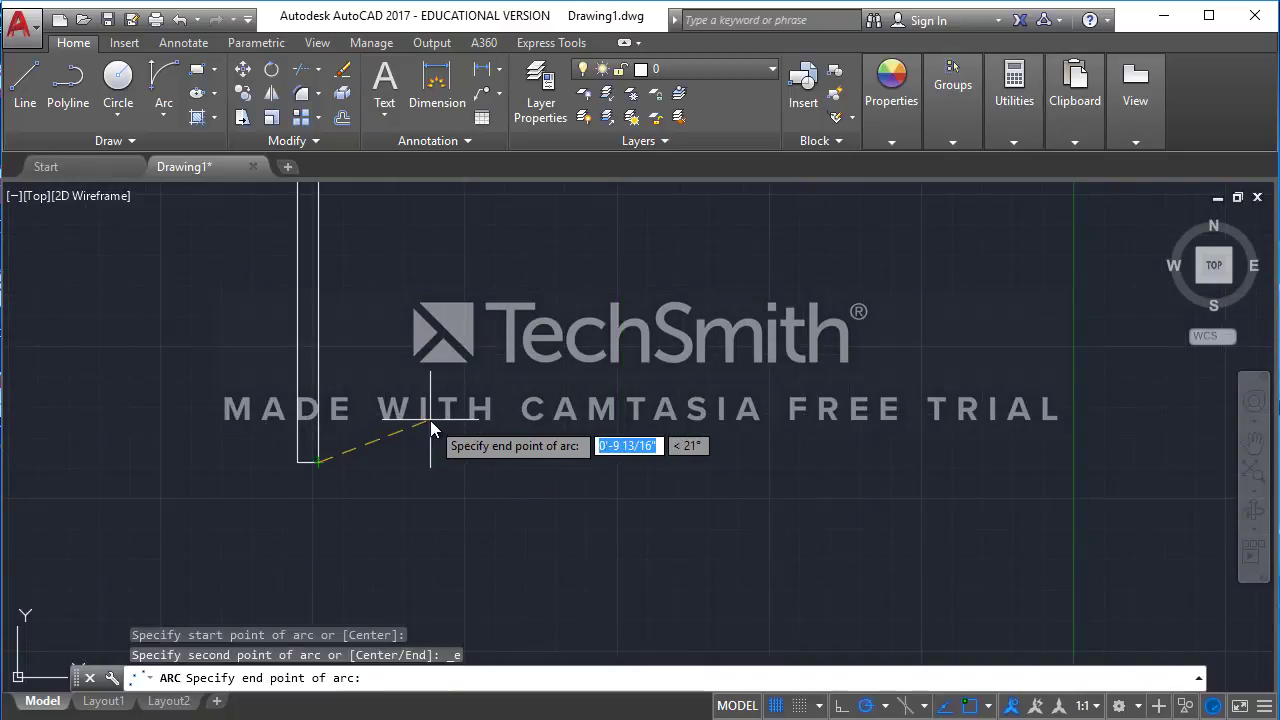
scroll(430, 420, "down", 4)
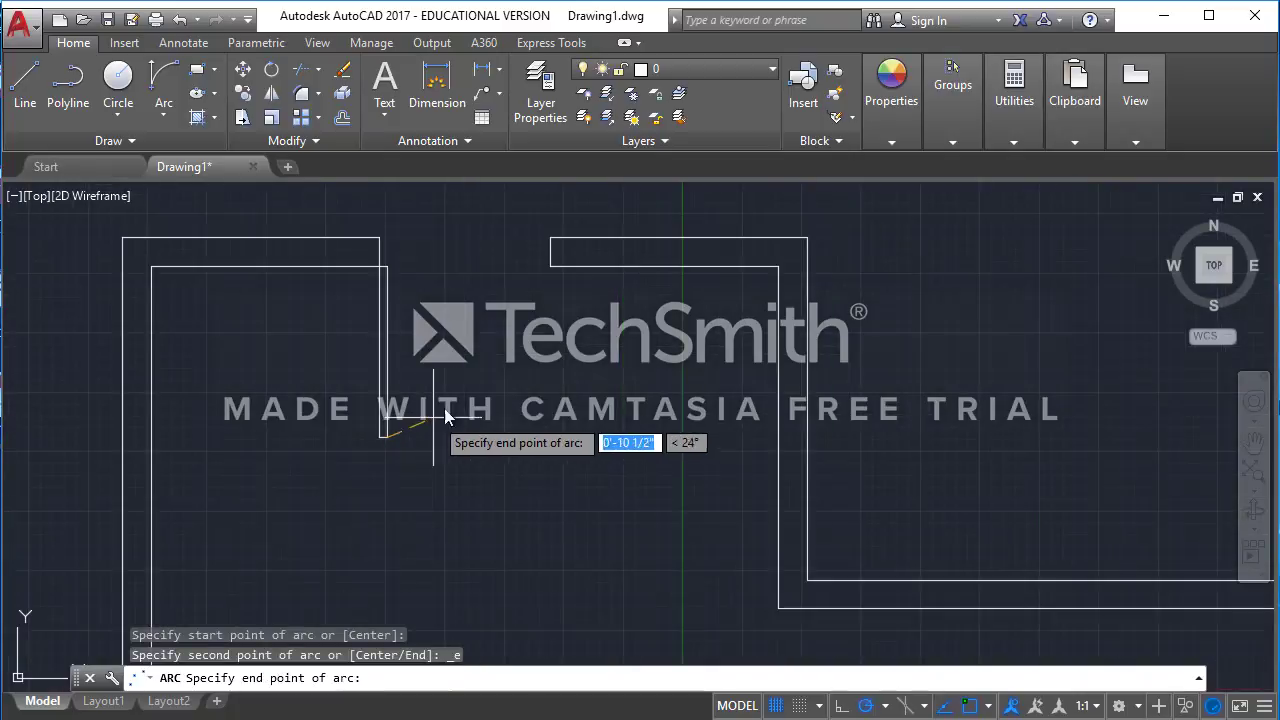
left_click(549, 267)
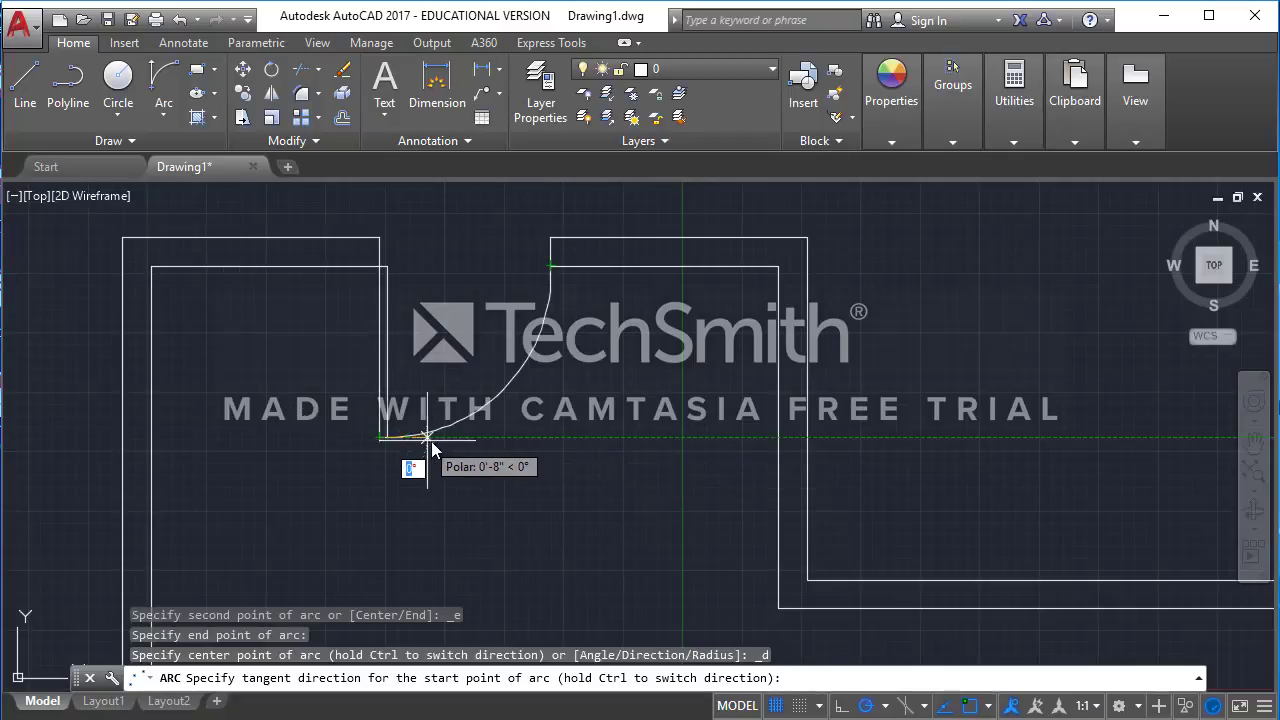
left_click(627, 440)
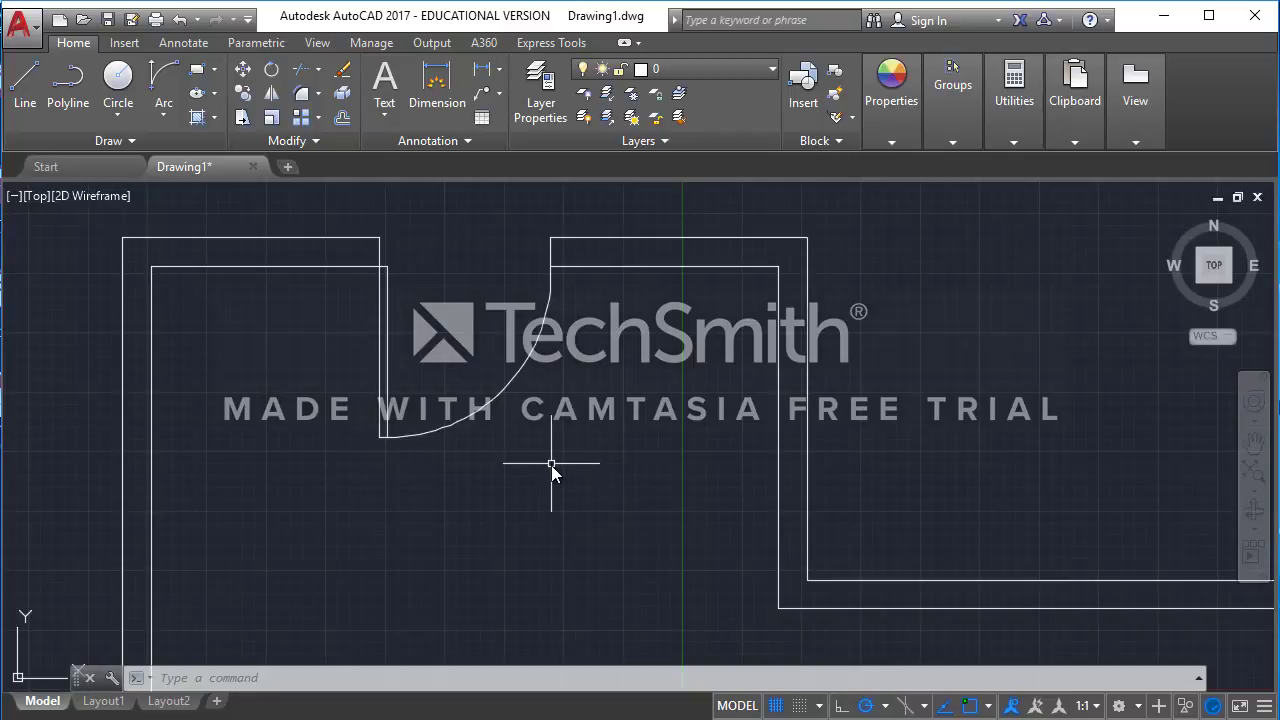
Step: Delete the swing arc between the door leaf and the right jamb
left_click(545, 454)
left_click(502, 358)
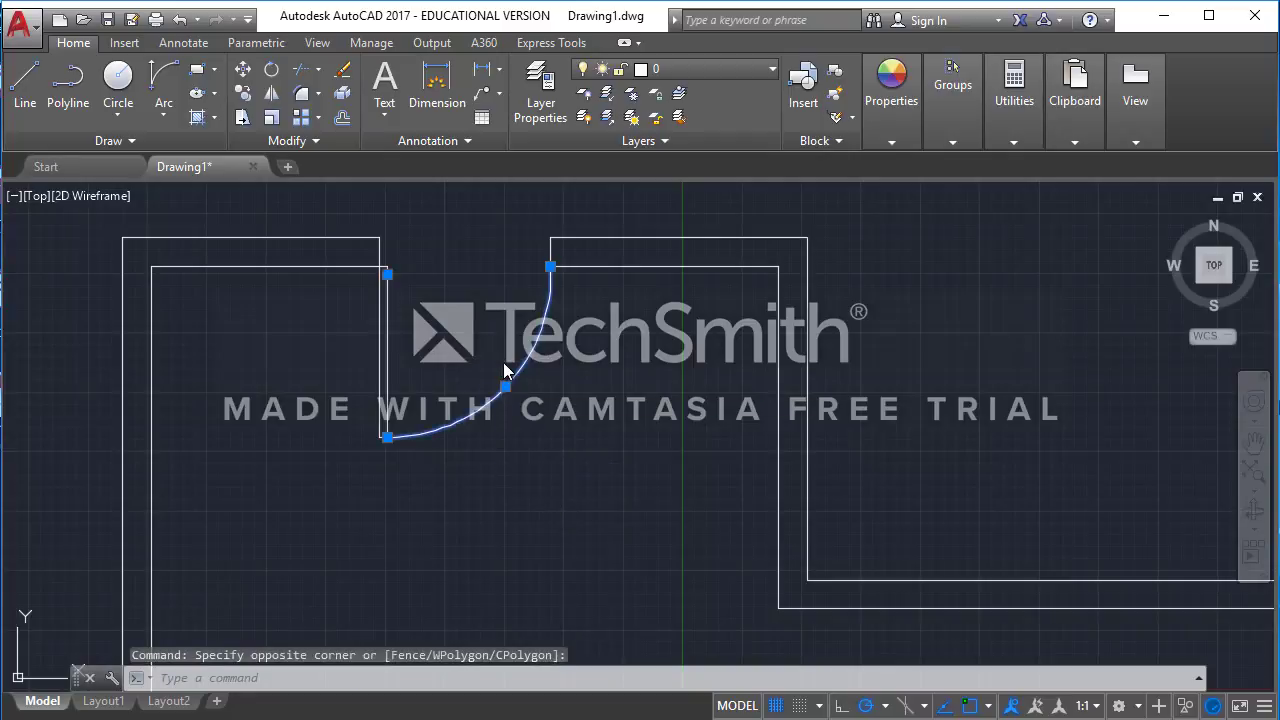
key("Delete")
left_click(117, 113)
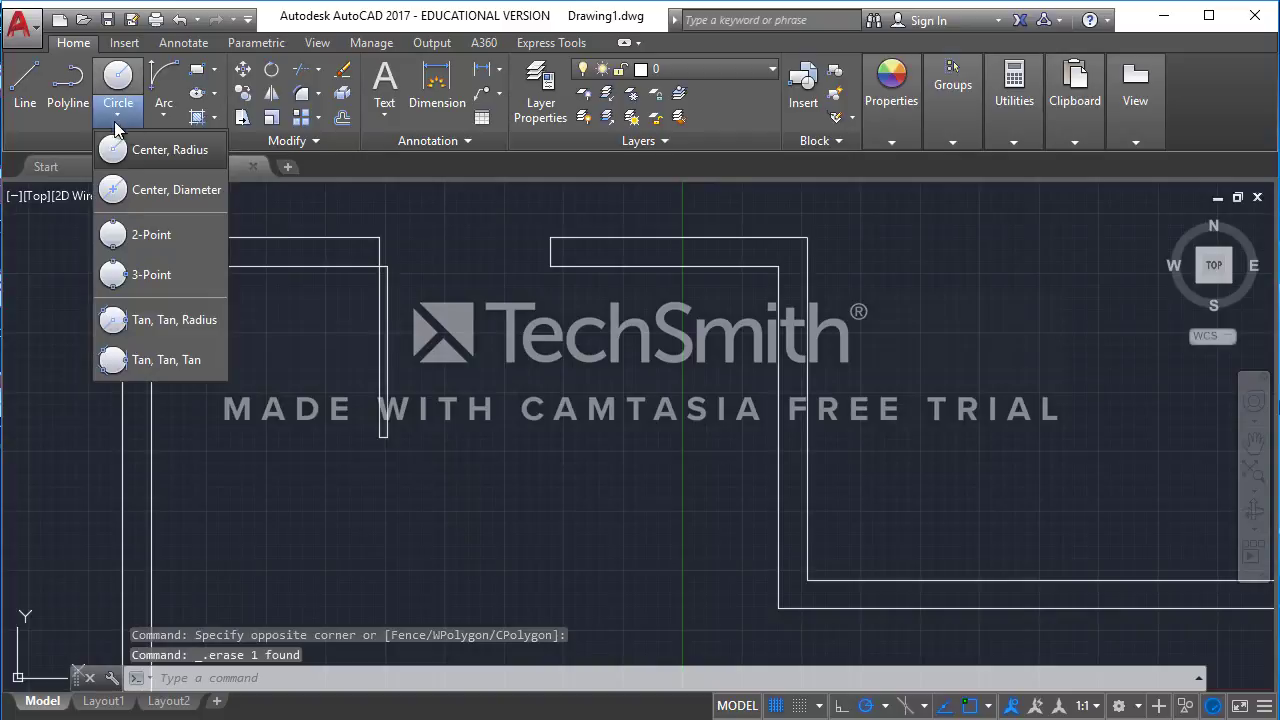
left_click(165, 150)
left_click(386, 436)
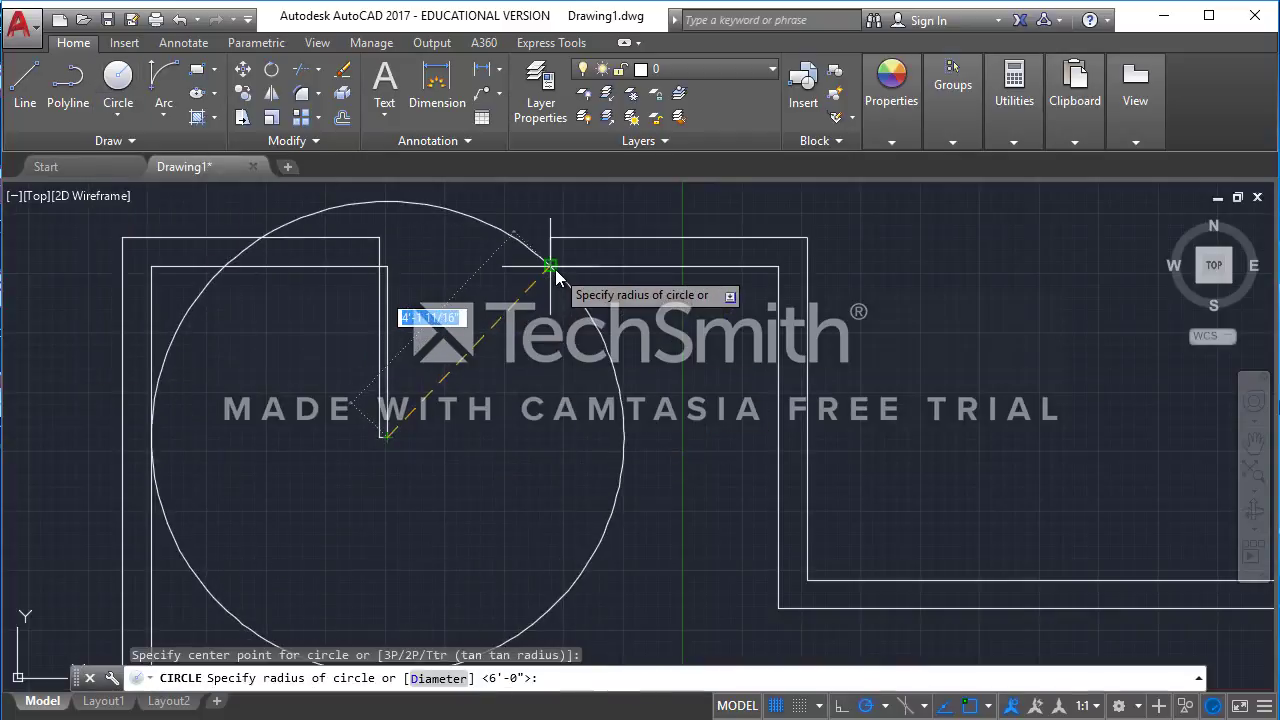
key("Escape")
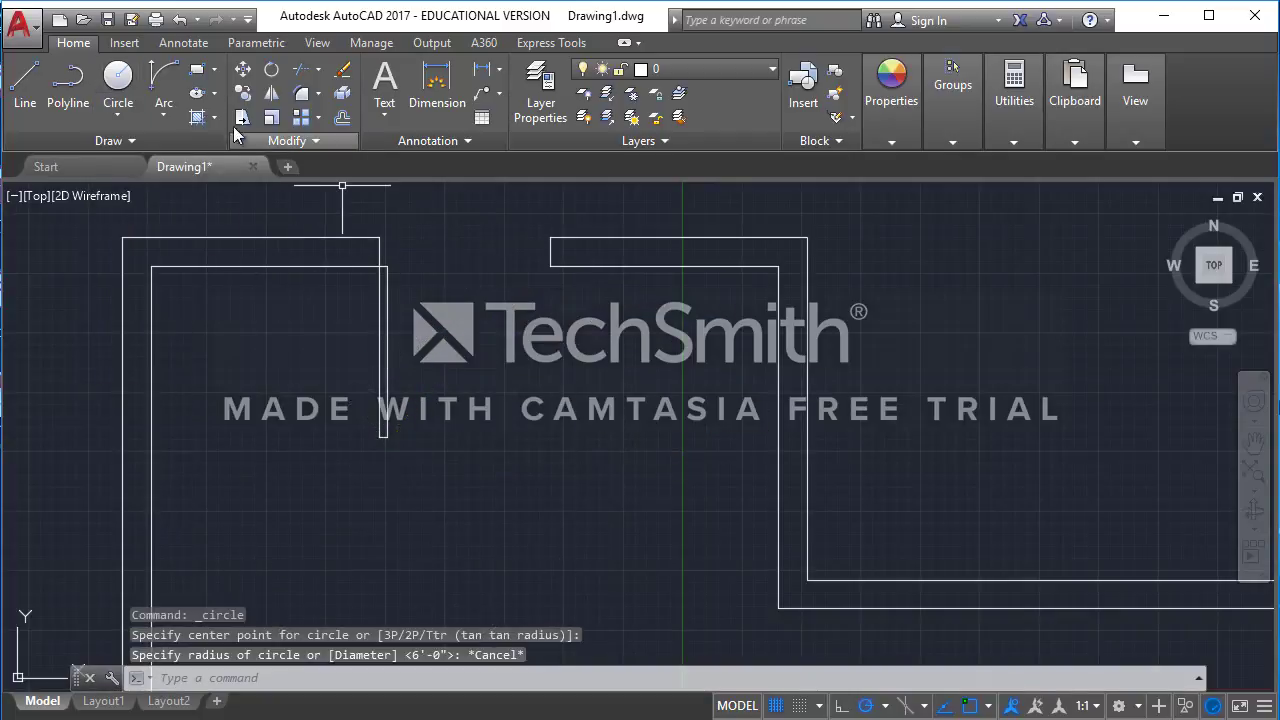
Step: Draw a circle of 3' radius centred on the leaf's lower right corner, reaching the leaf's upper right corner
left_click(124, 117)
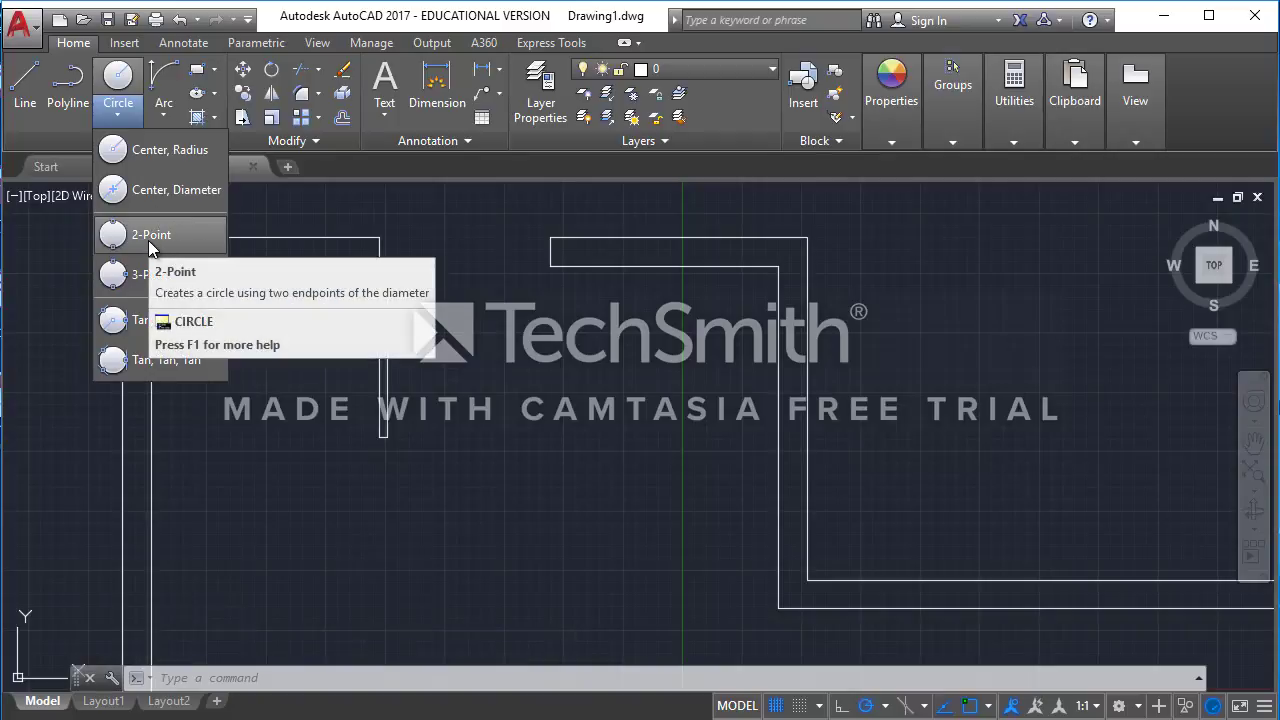
left_click(548, 280)
type("c")
key("Return")
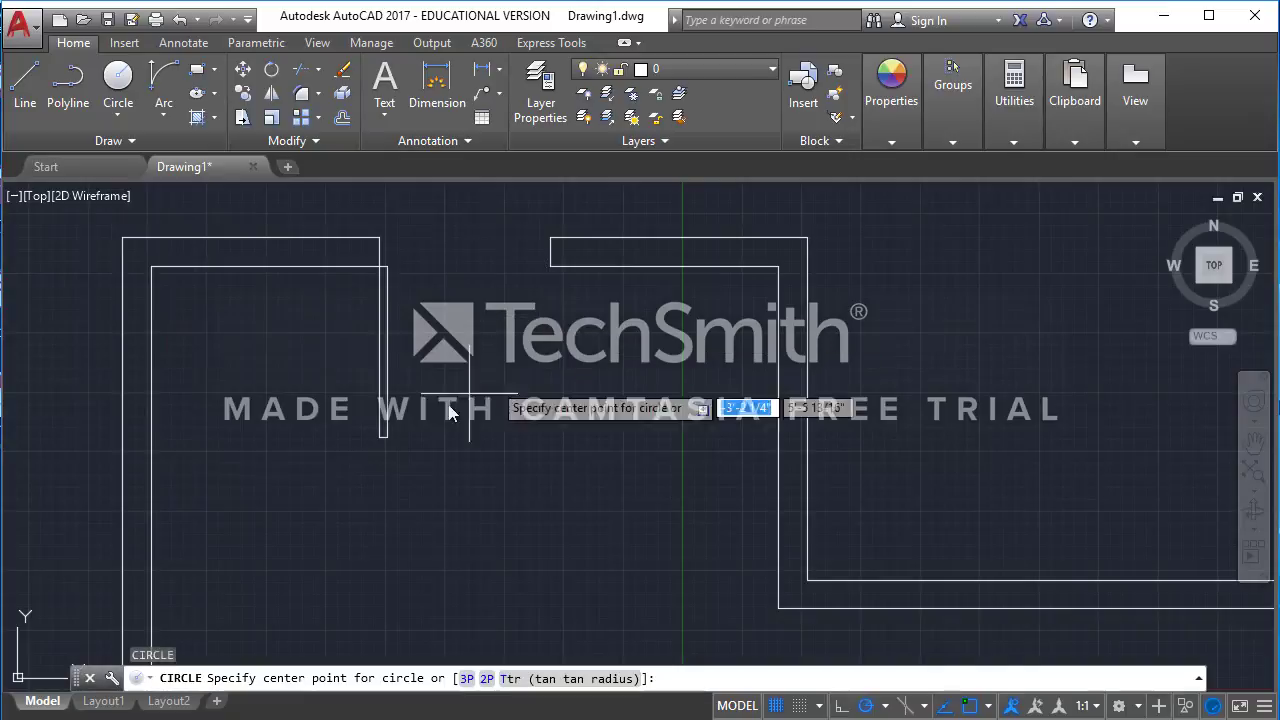
left_click(387, 435)
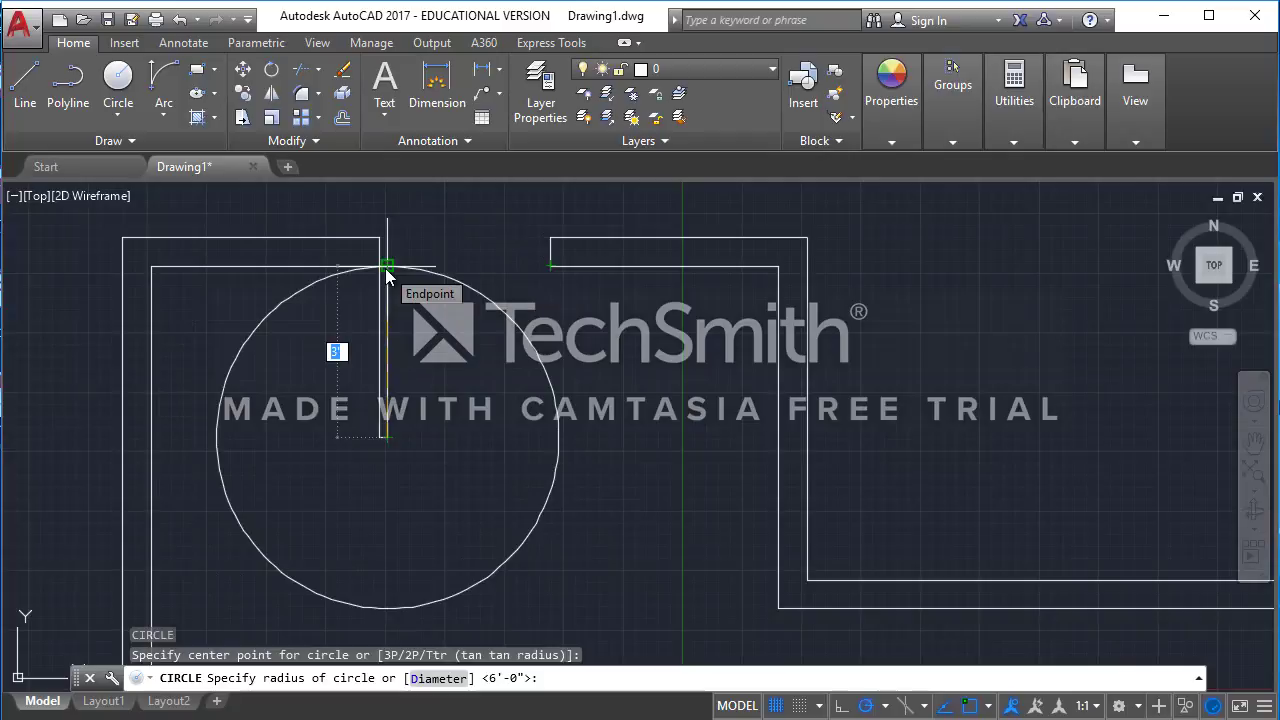
left_click(386, 267)
left_click_drag(586, 400, 514, 368)
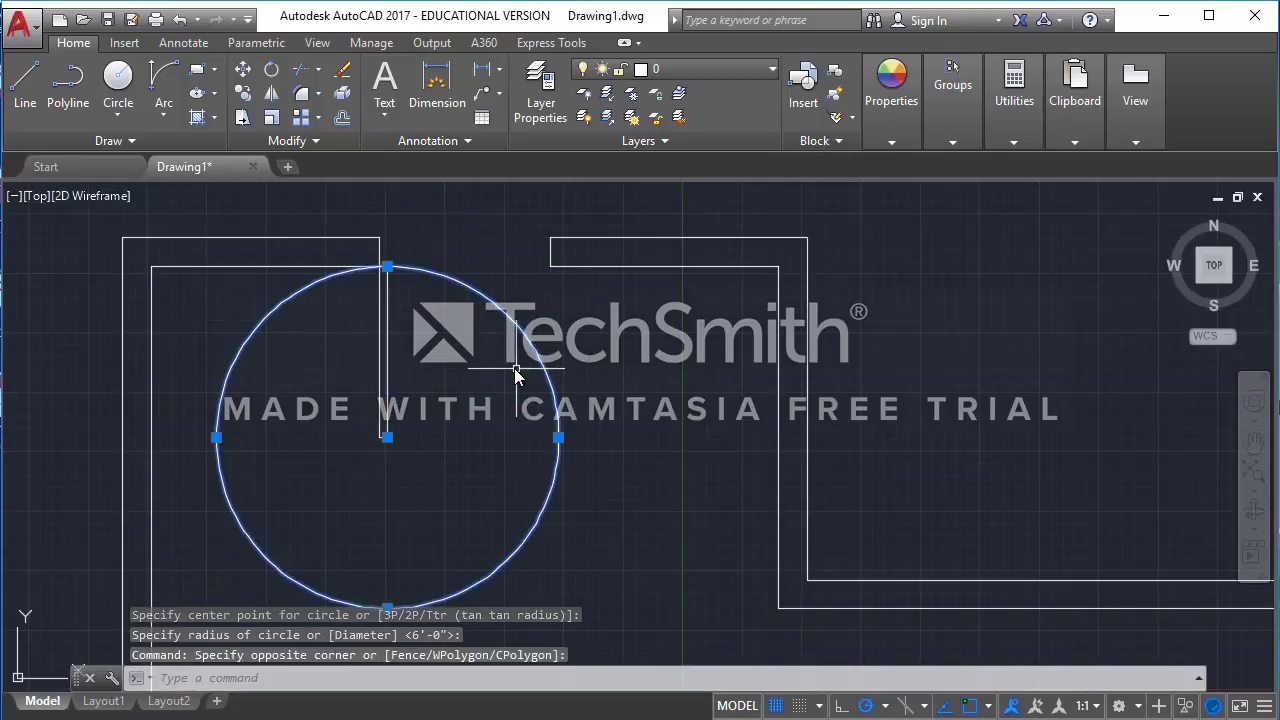
type("M")
key("Return")
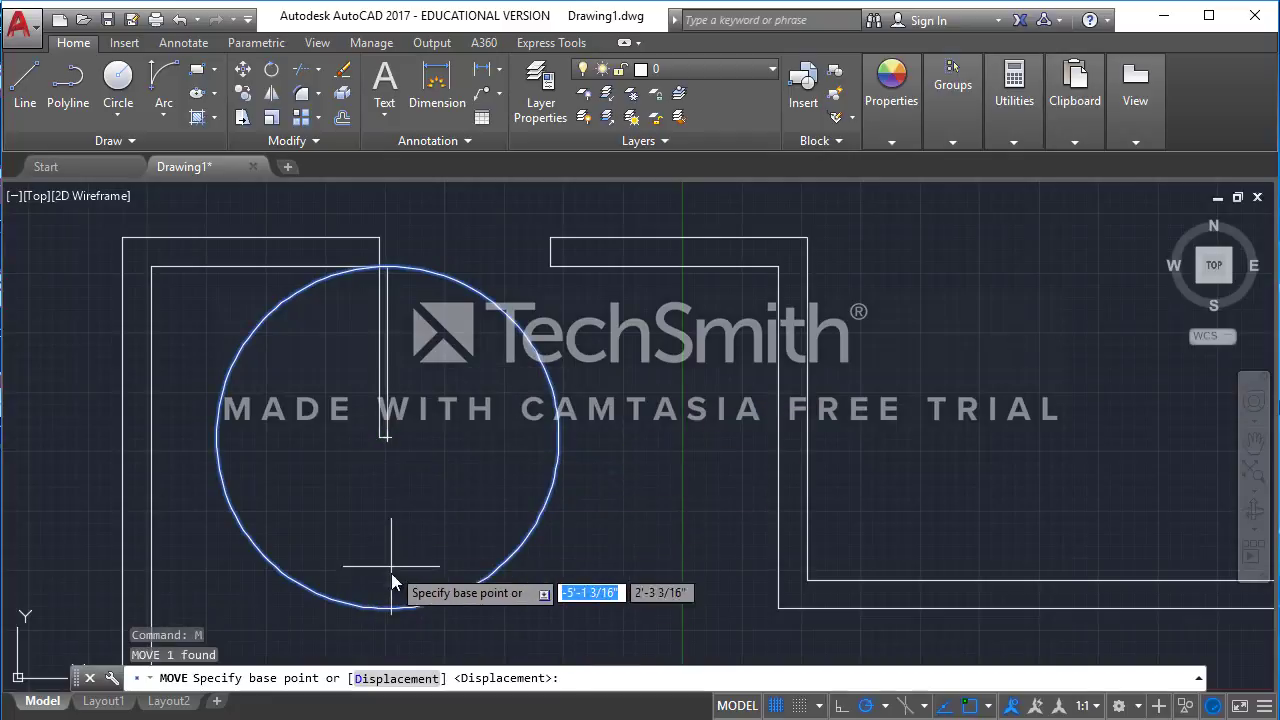
key("Escape")
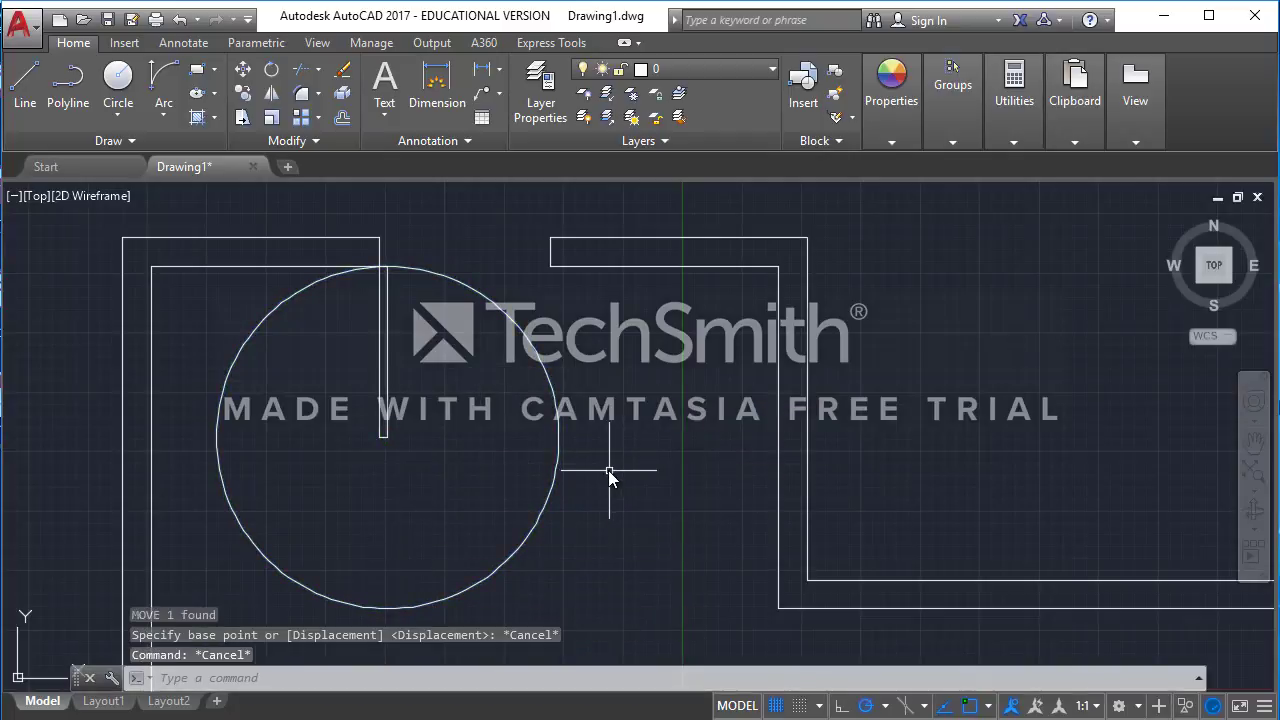
Step: Delete the 3' radius circle around the door leaf's lower end
left_click(608, 470)
left_click(543, 386)
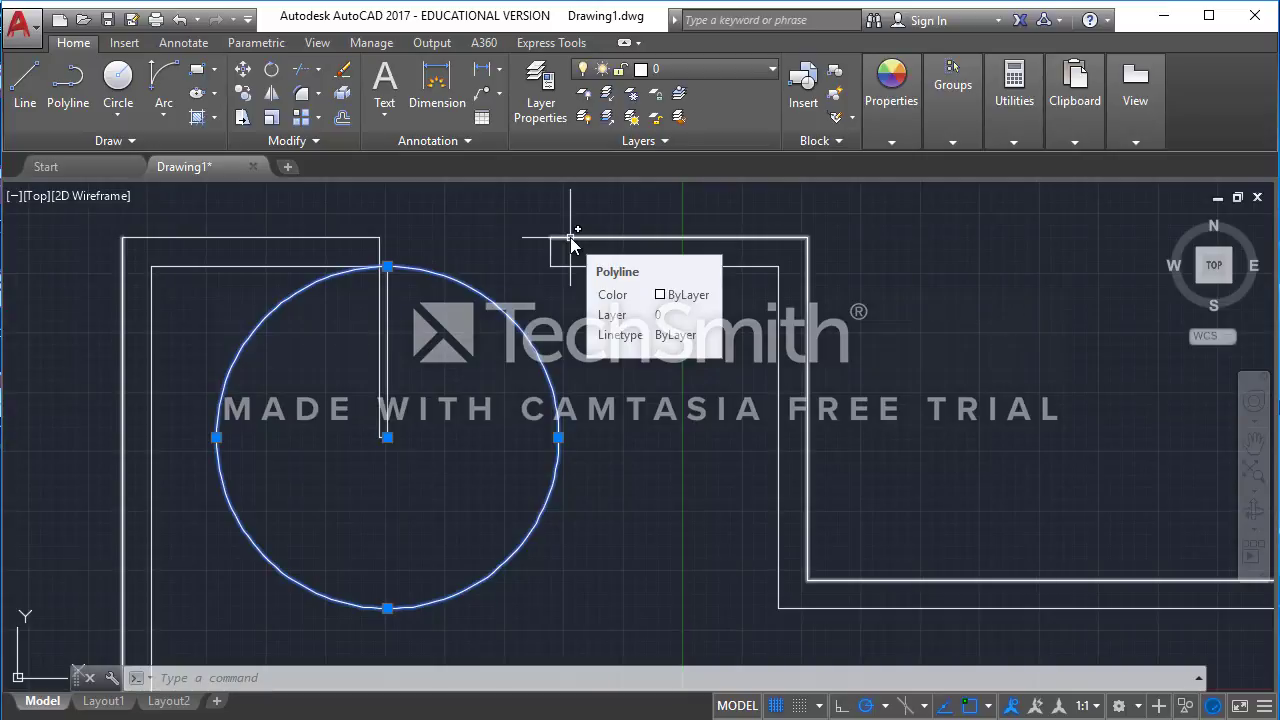
key("Delete")
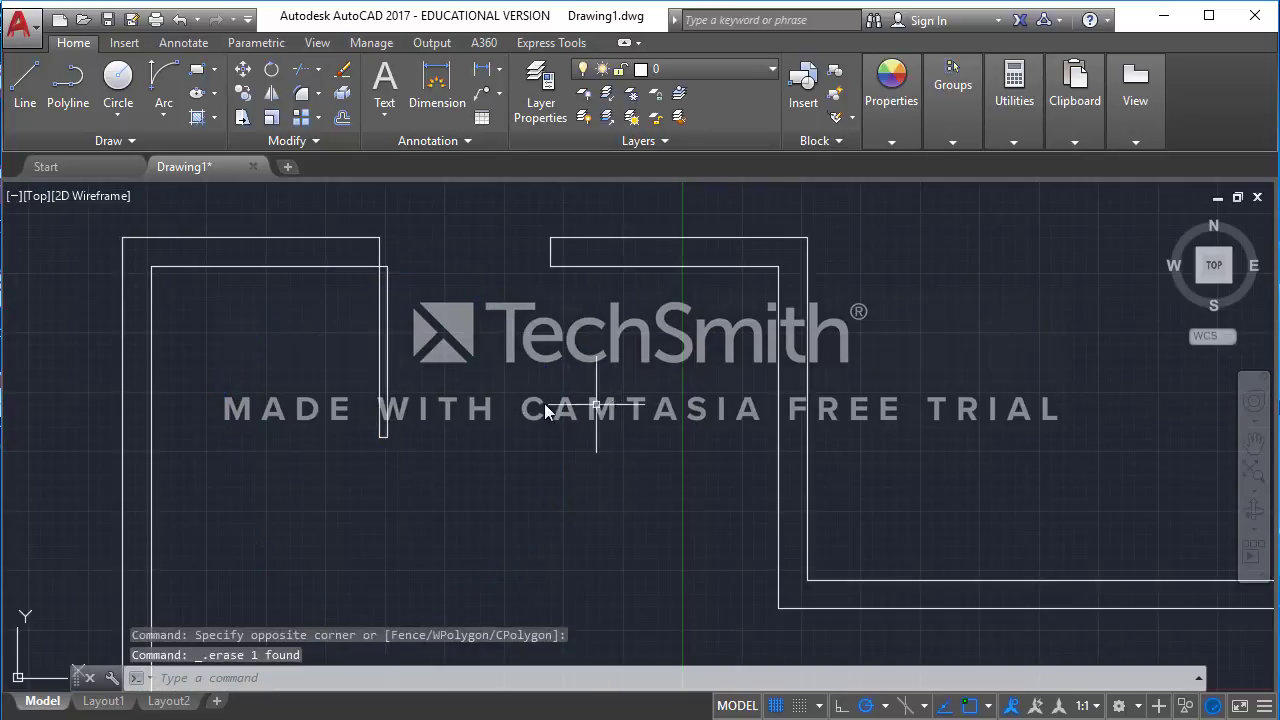
Step: Draw a 3-Point arc from the door leaf's lower right corner through the right jamb's inner corner to its outer corner
left_click(166, 122)
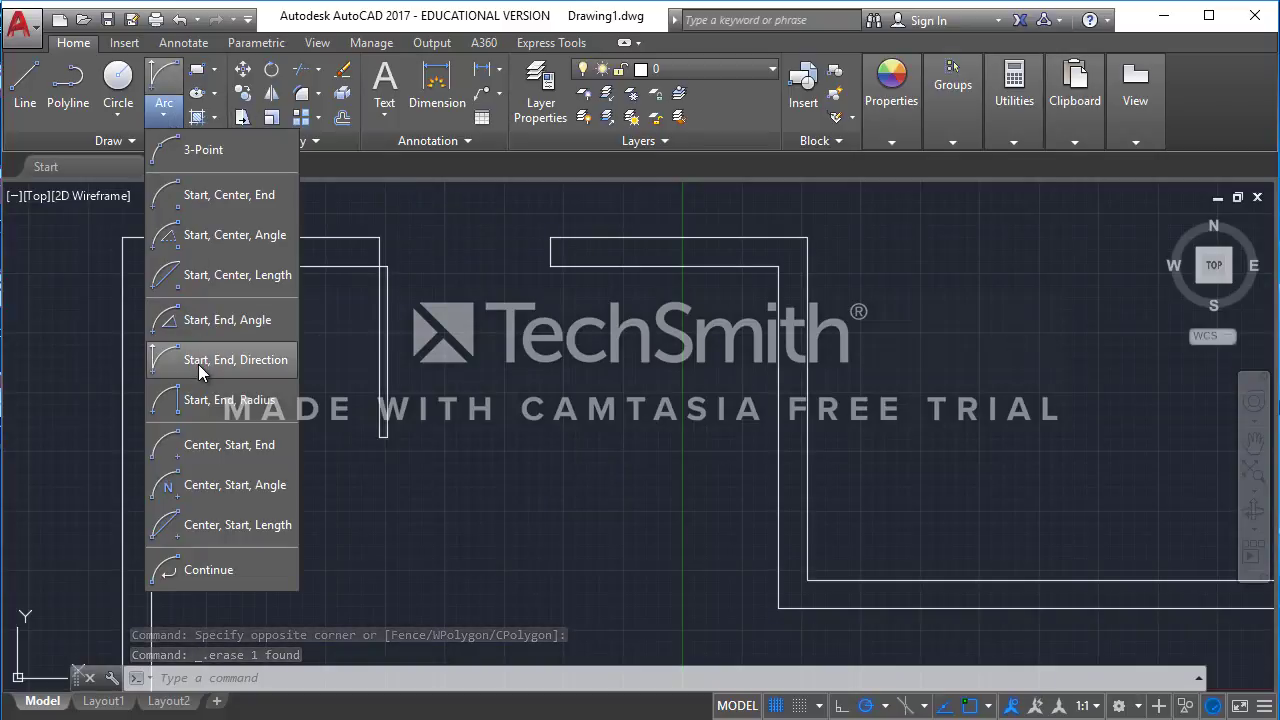
left_click(203, 150)
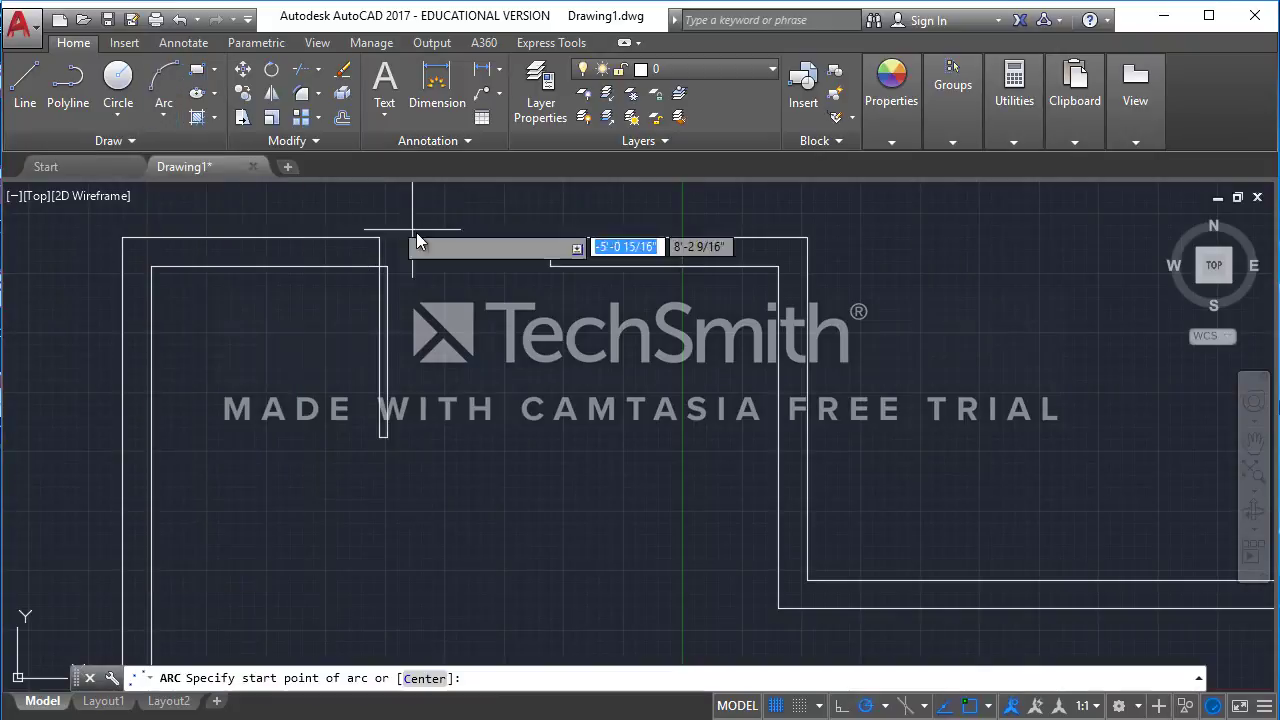
left_click(387, 437)
left_click(550, 267)
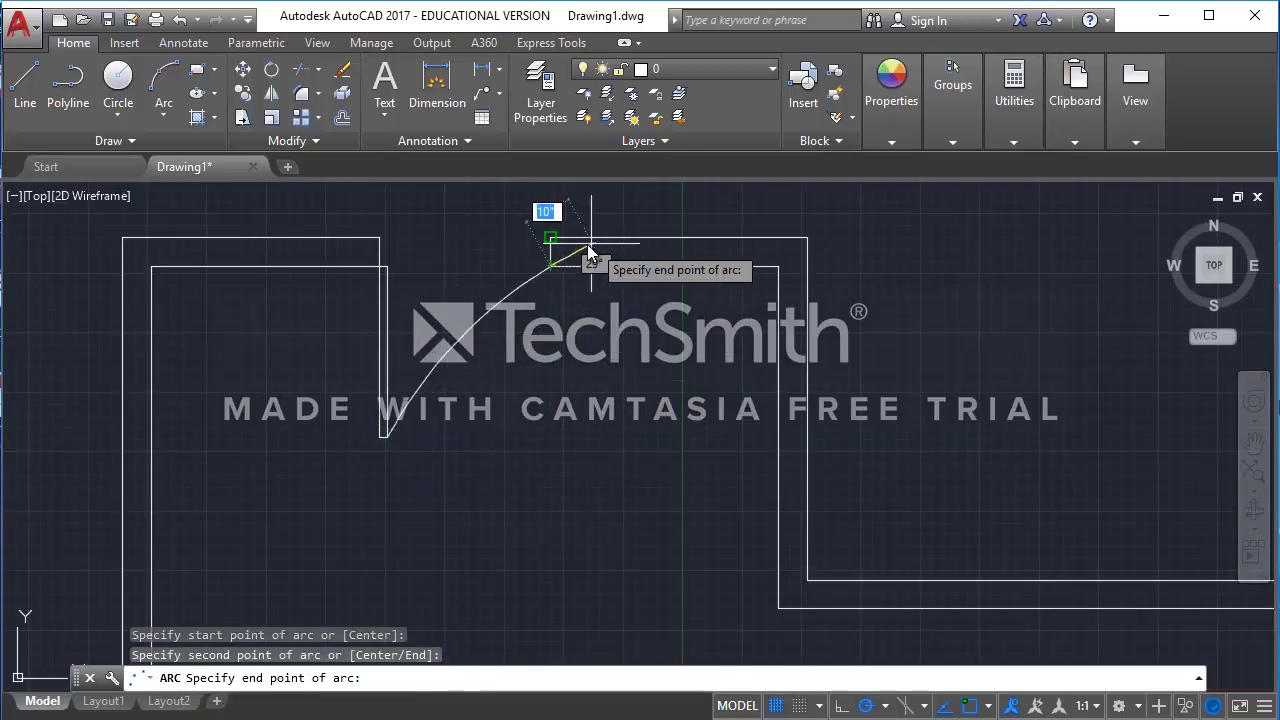
middle_click_drag(563, 229, 562, 302)
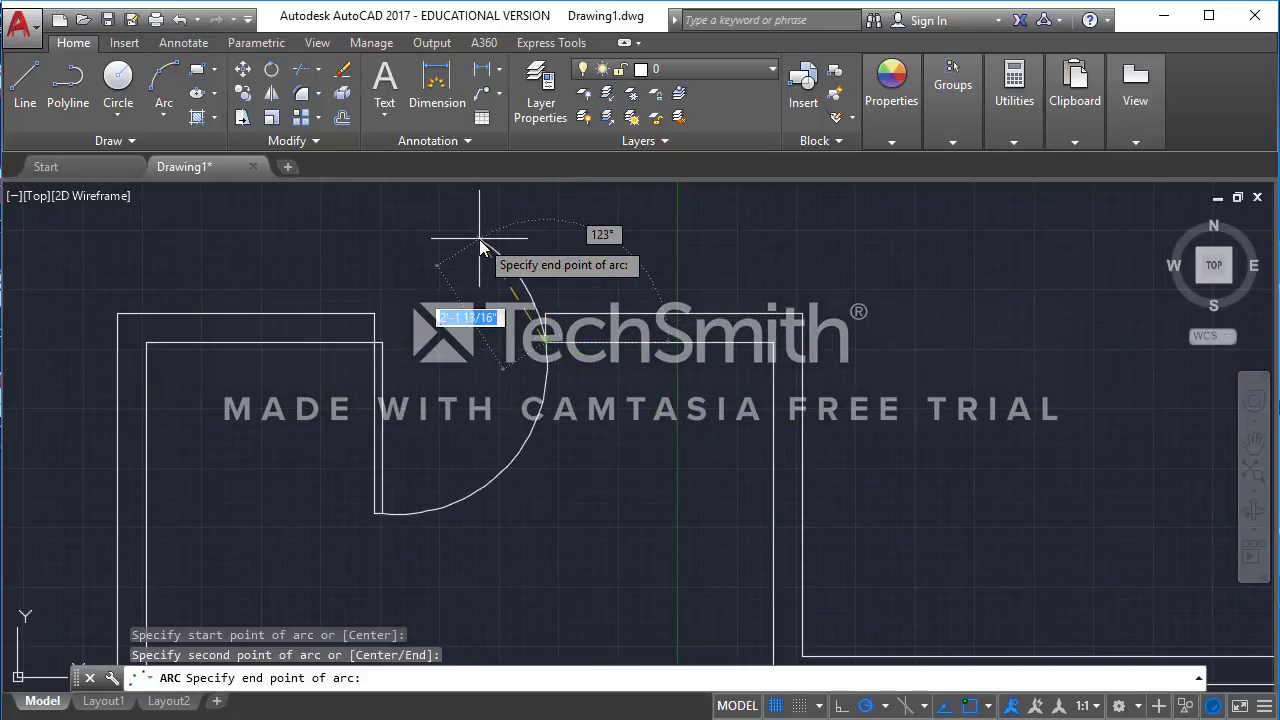
left_click(545, 316)
Step: Delete the three-point arc between the door leaf and the right jamb
scroll(540, 410, "up", 3)
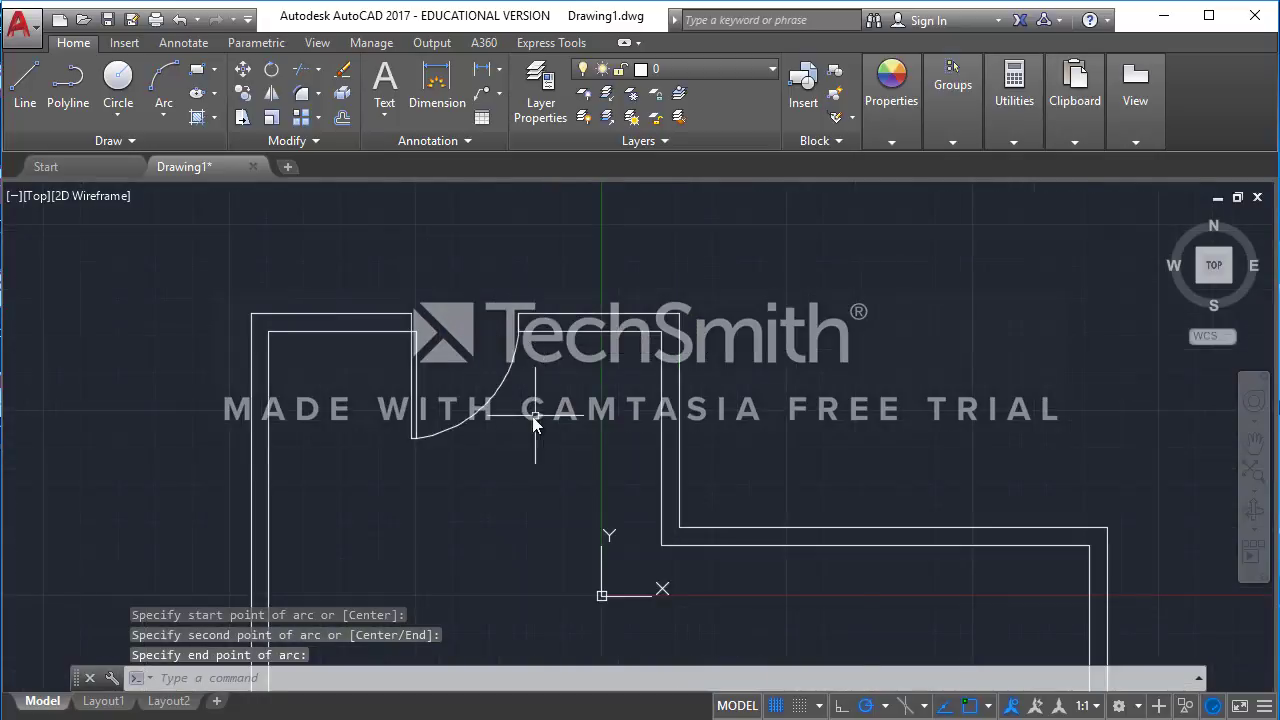
left_click(529, 423)
left_click(370, 296)
scroll(590, 418, "down", 2)
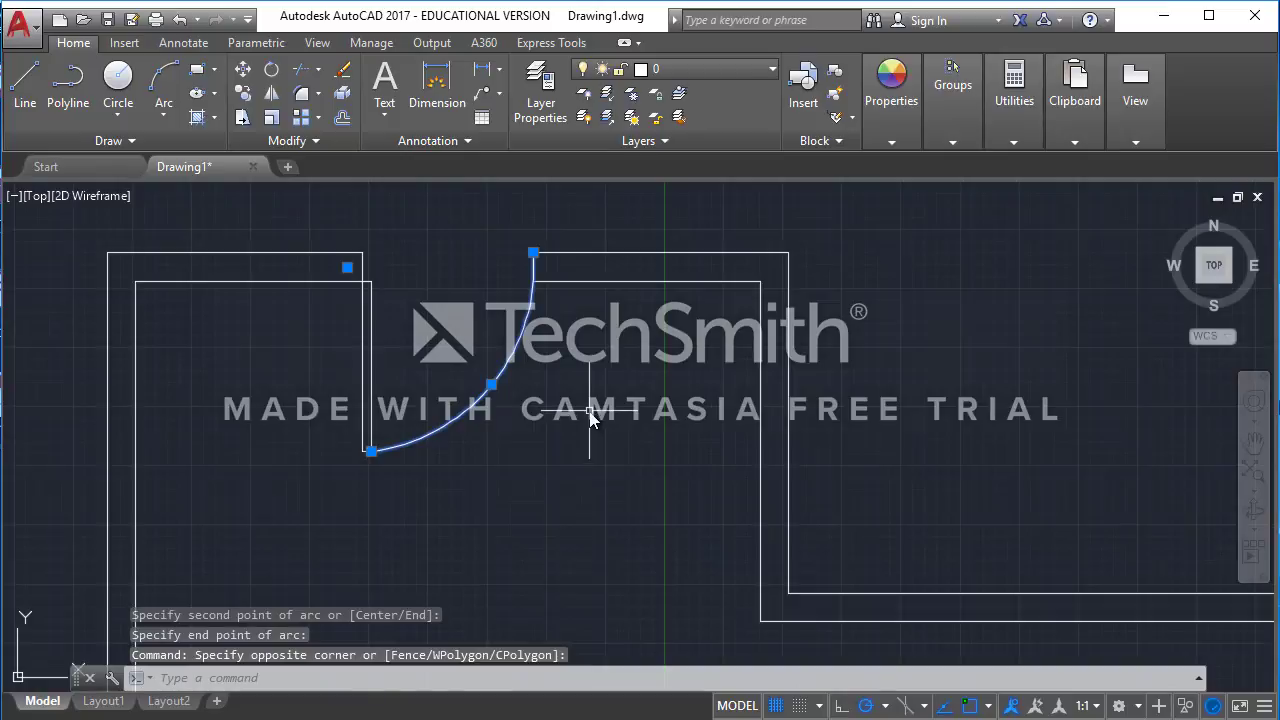
key("Delete")
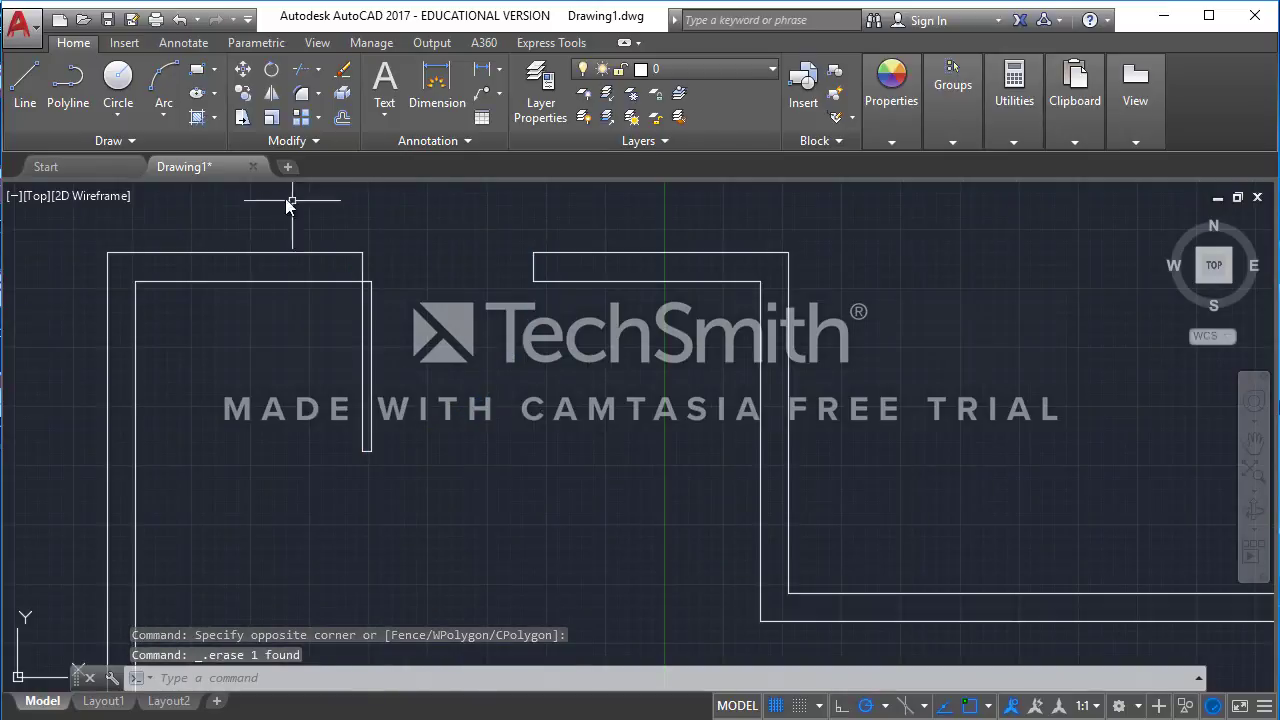
Step: Draw a Start, End, Direction swing arc from the leaf's lower right corner to the right jamb's inner corner, with a horizontal start tangent
left_click(165, 116)
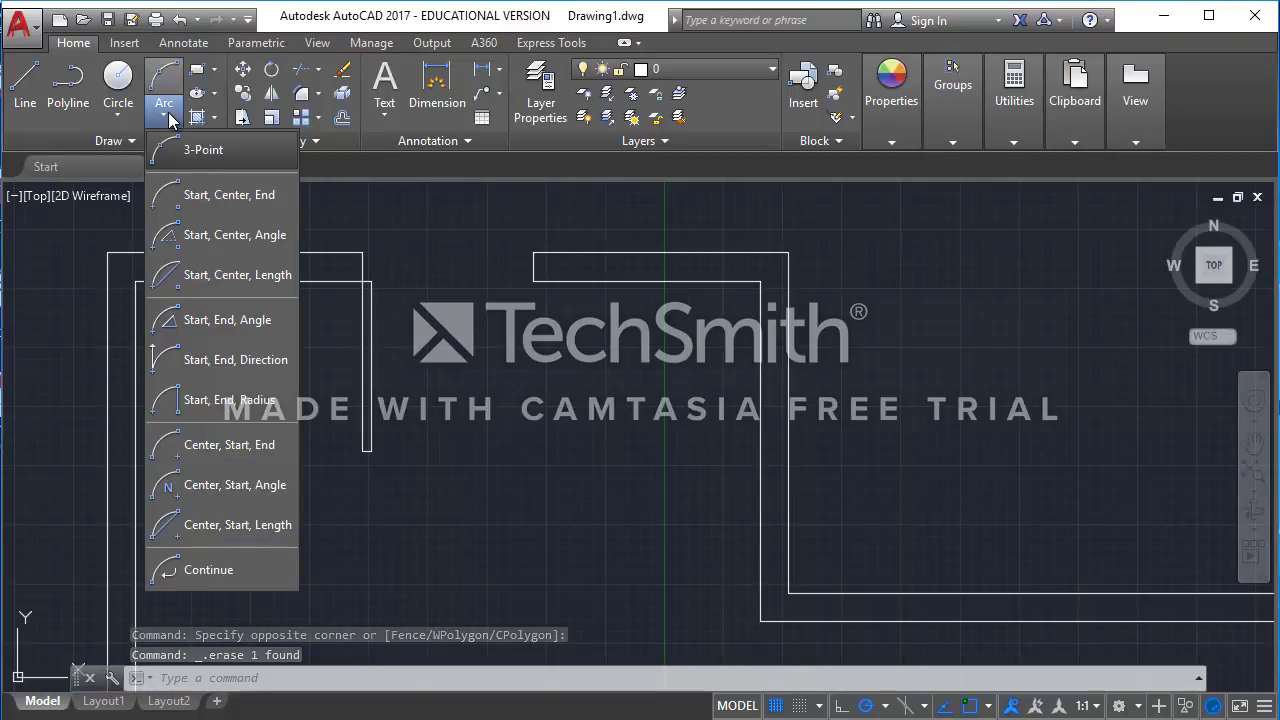
left_click(261, 360)
left_click(368, 452)
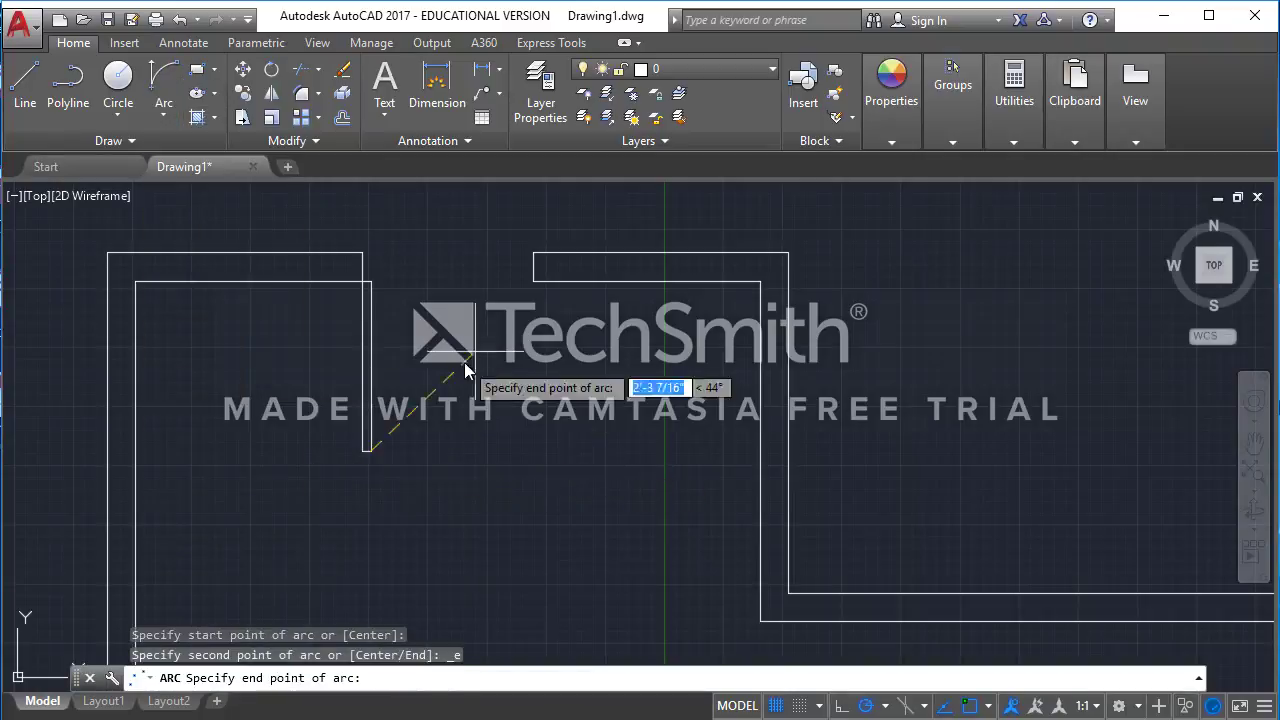
left_click(534, 282)
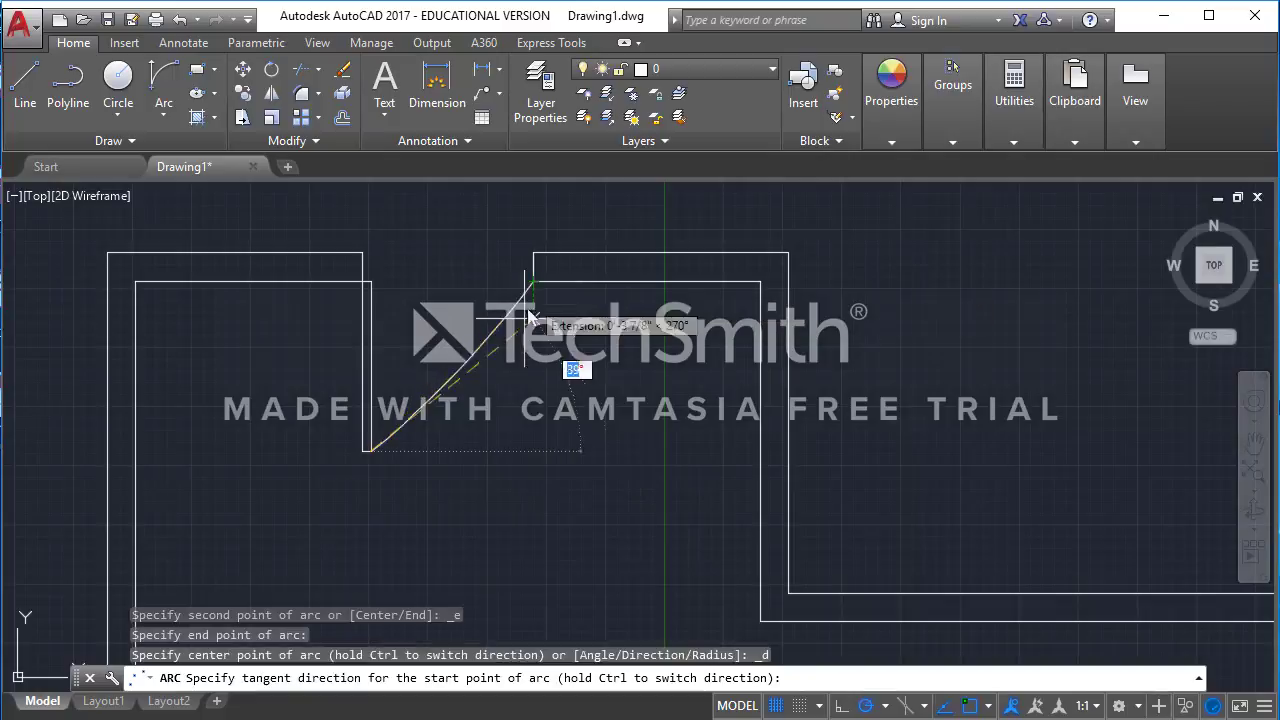
left_click(686, 453)
Step: Draw a vertical line across the upper wall left of the door, starting 1'6" right of the wall's outer upper left corner
scroll(308, 371, "down", 4)
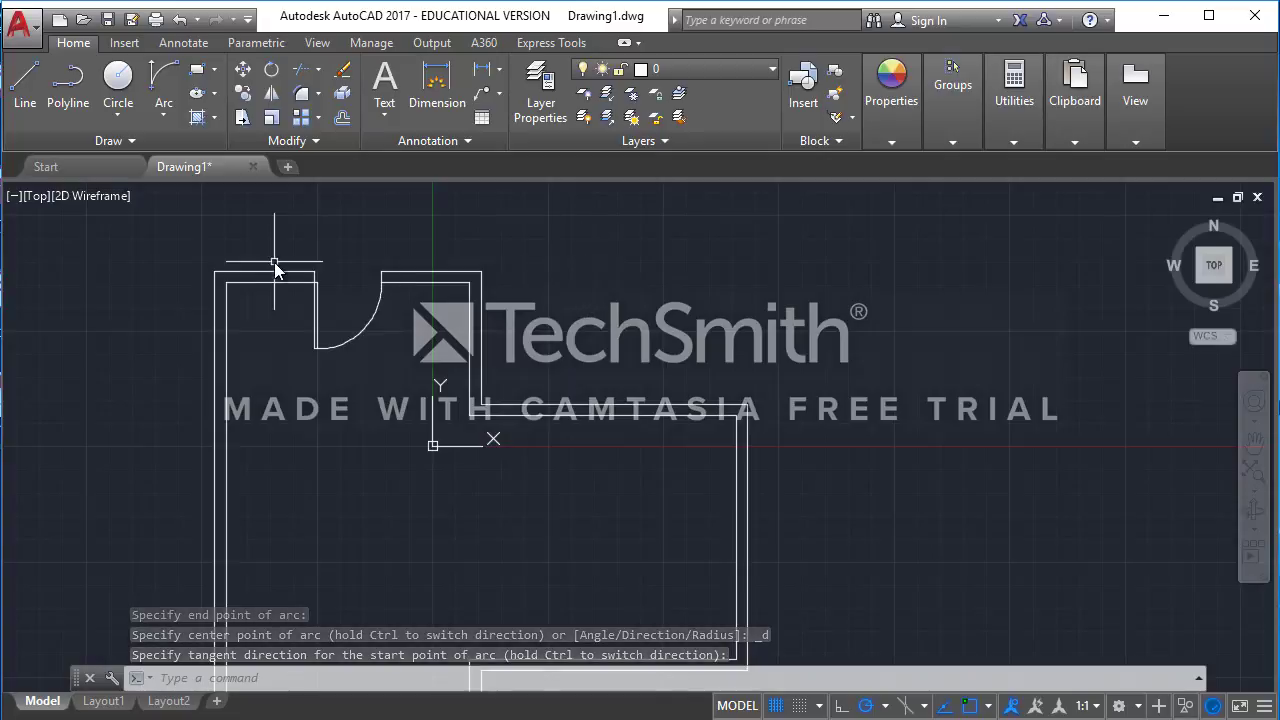
scroll(290, 270, "up", 2)
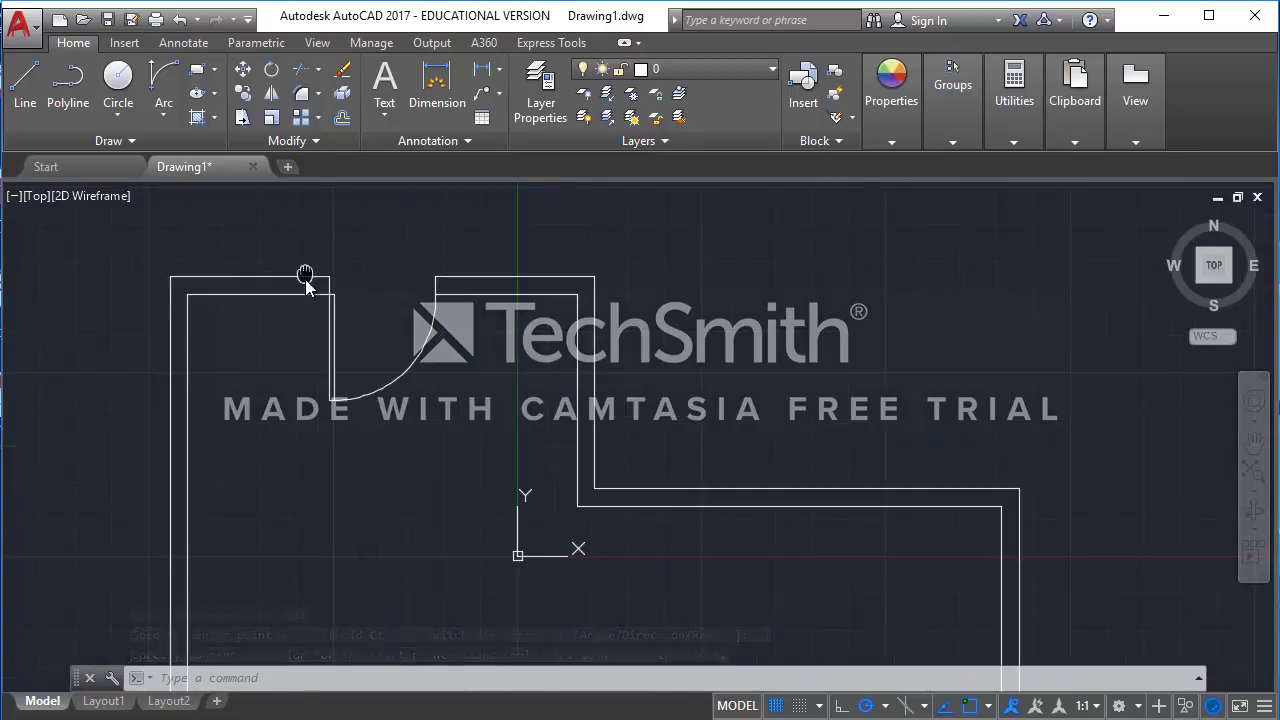
middle_click_drag(306, 280, 346, 352)
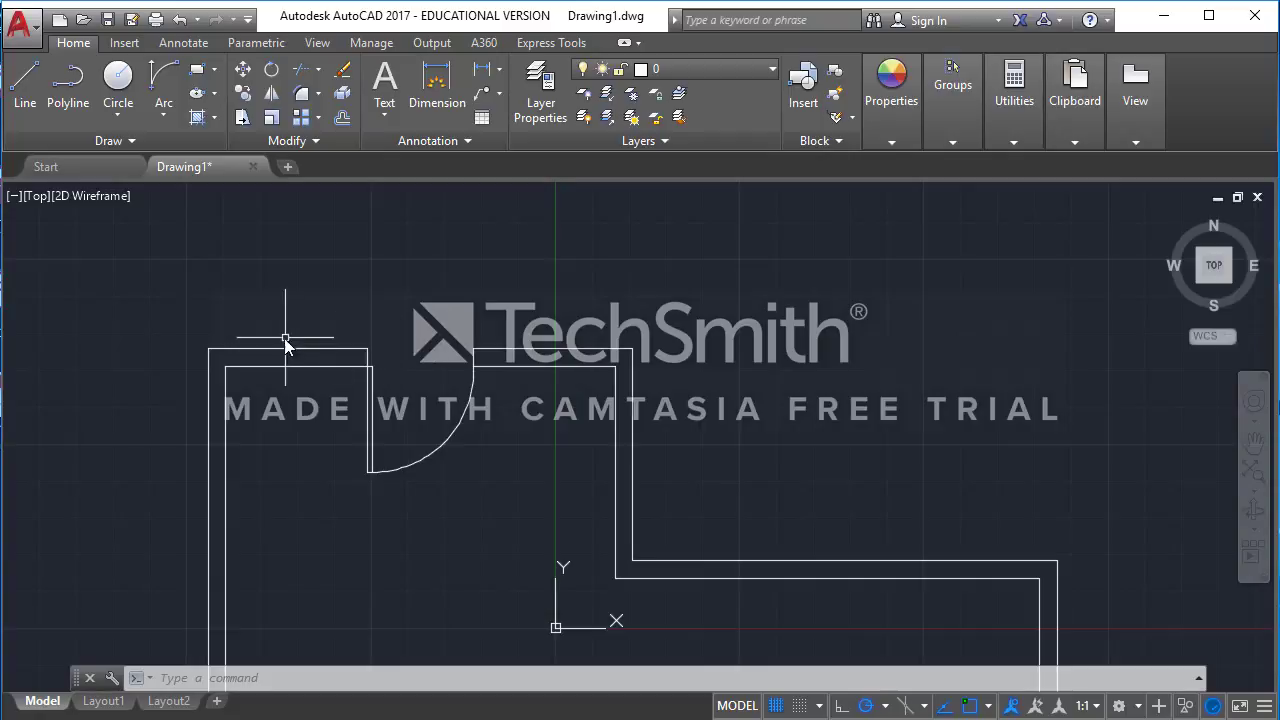
scroll(237, 342, "up", 2)
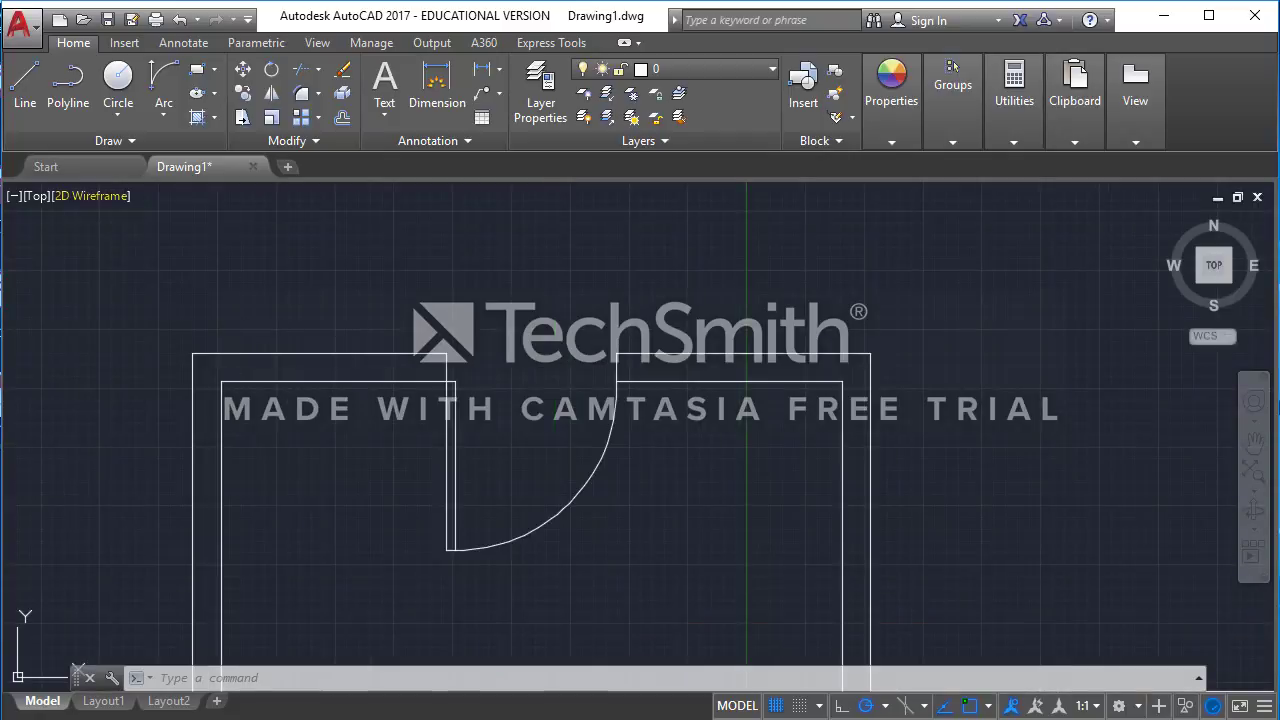
left_click(22, 90)
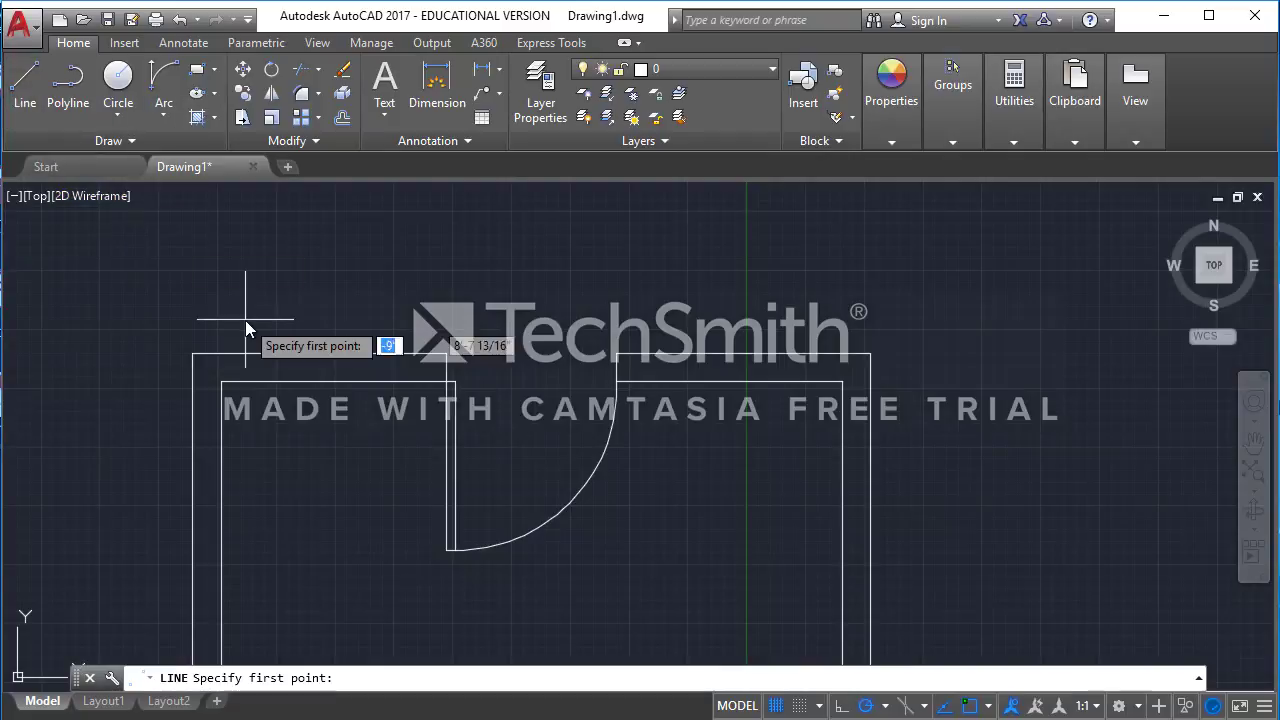
scroll(270, 410, "up", 2)
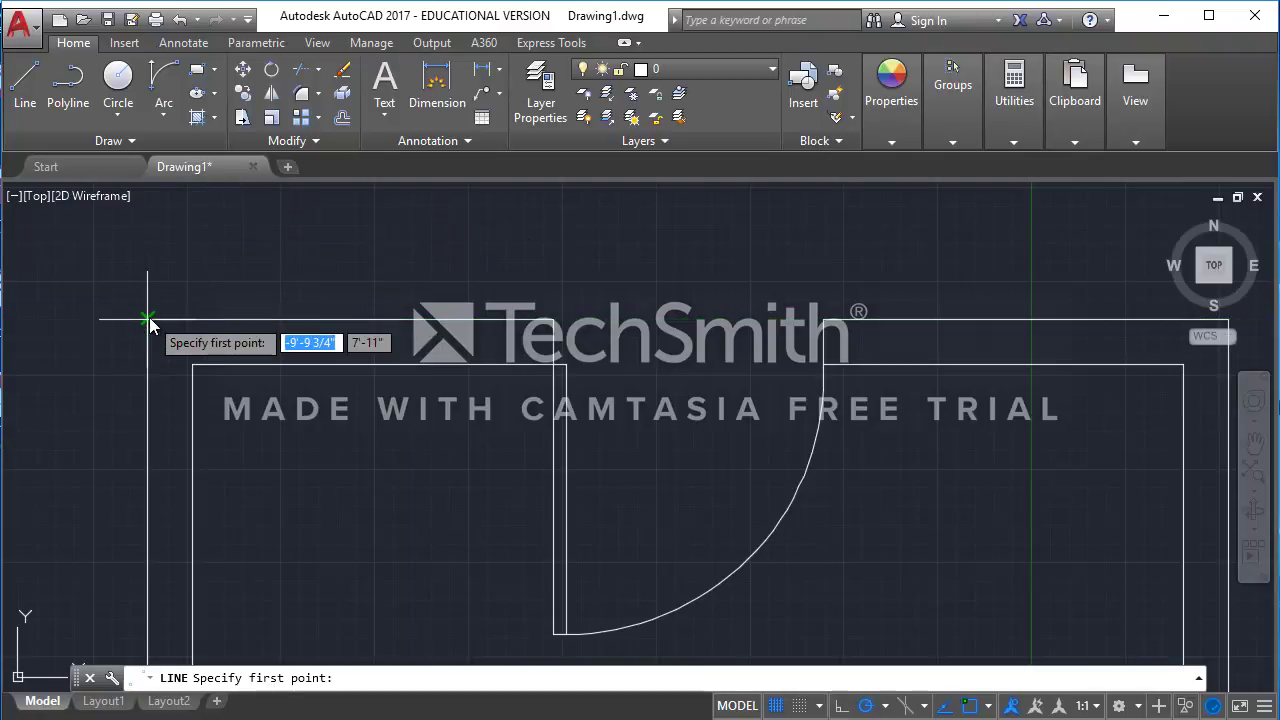
mouse_move(149, 318)
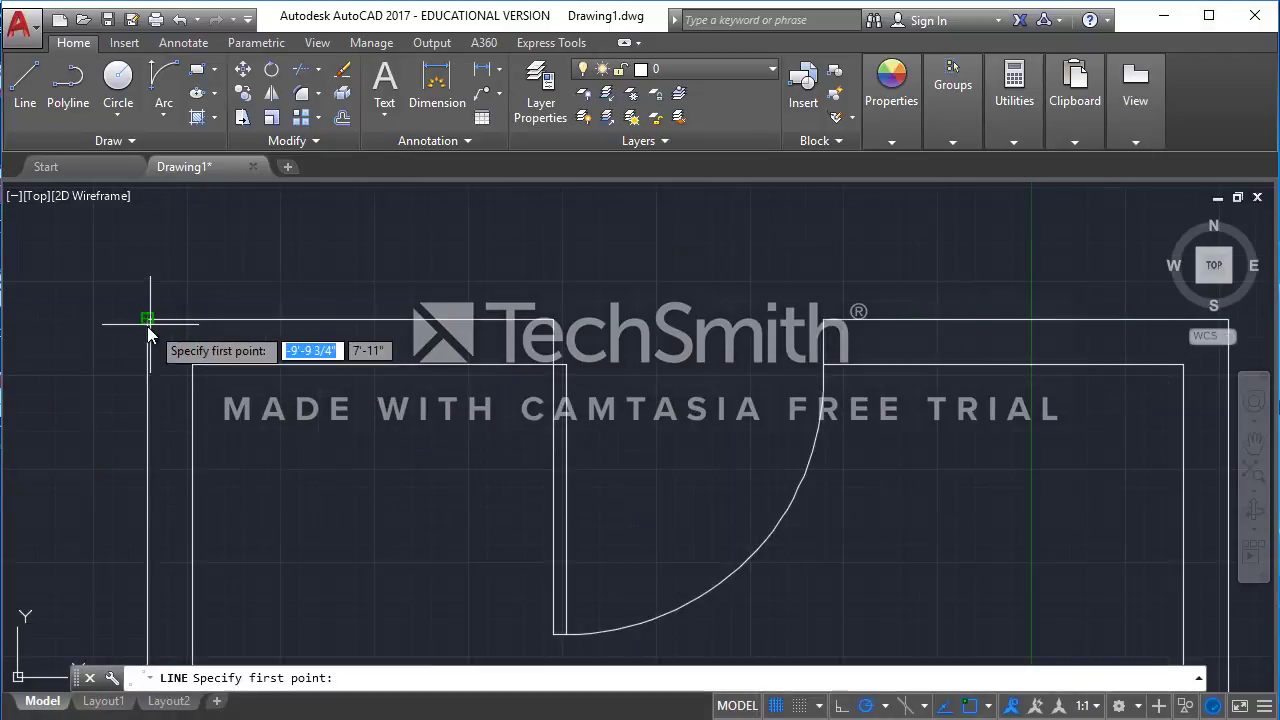
scroll(149, 323, "up", 2)
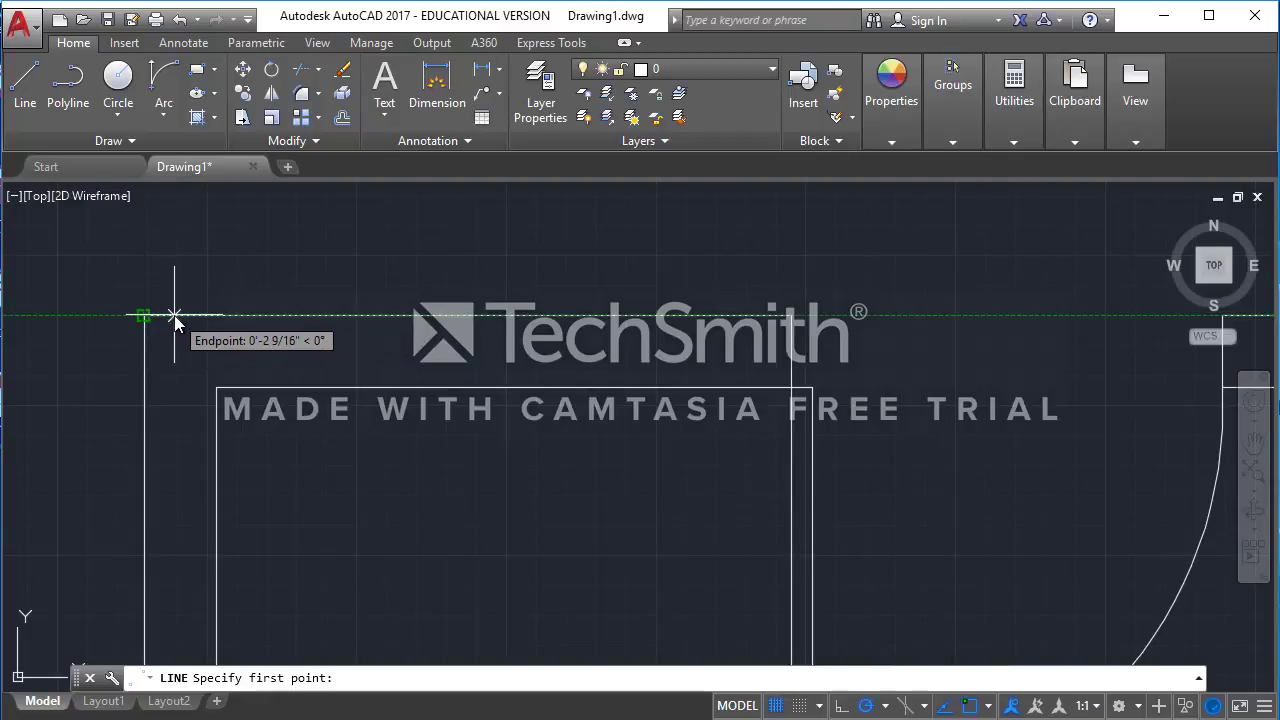
type("1")
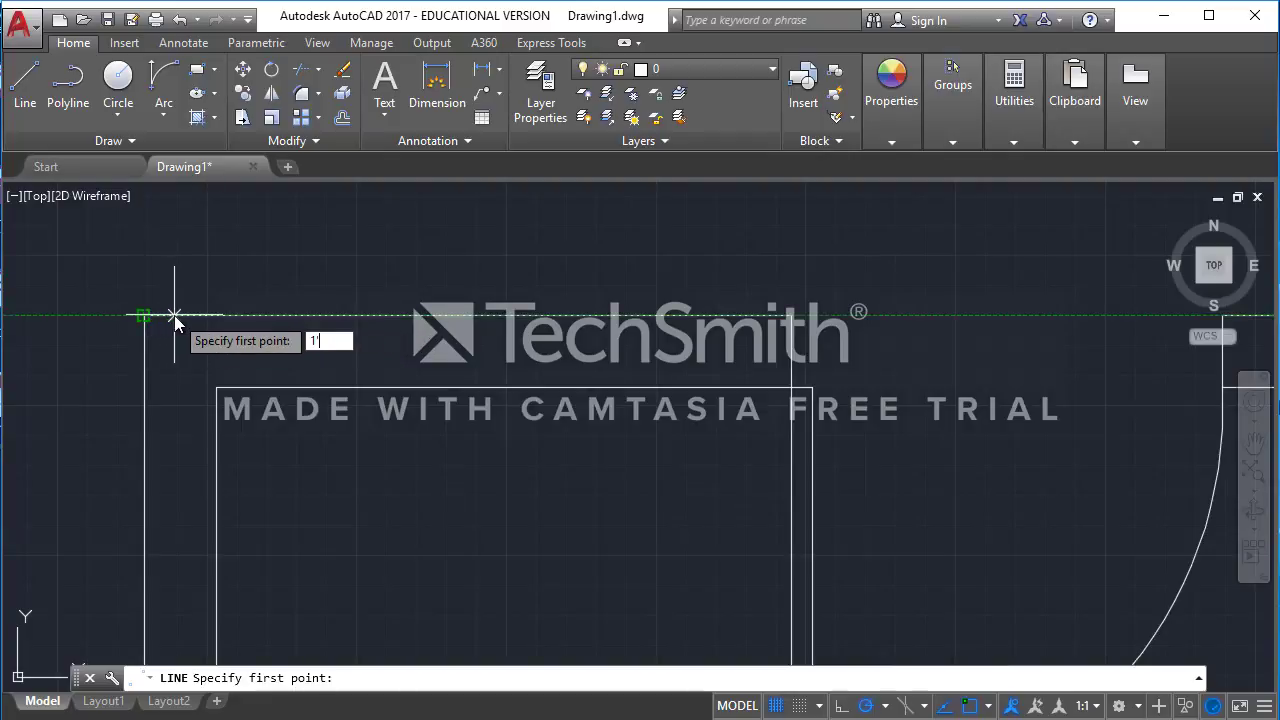
type("'6\"")
key("Return")
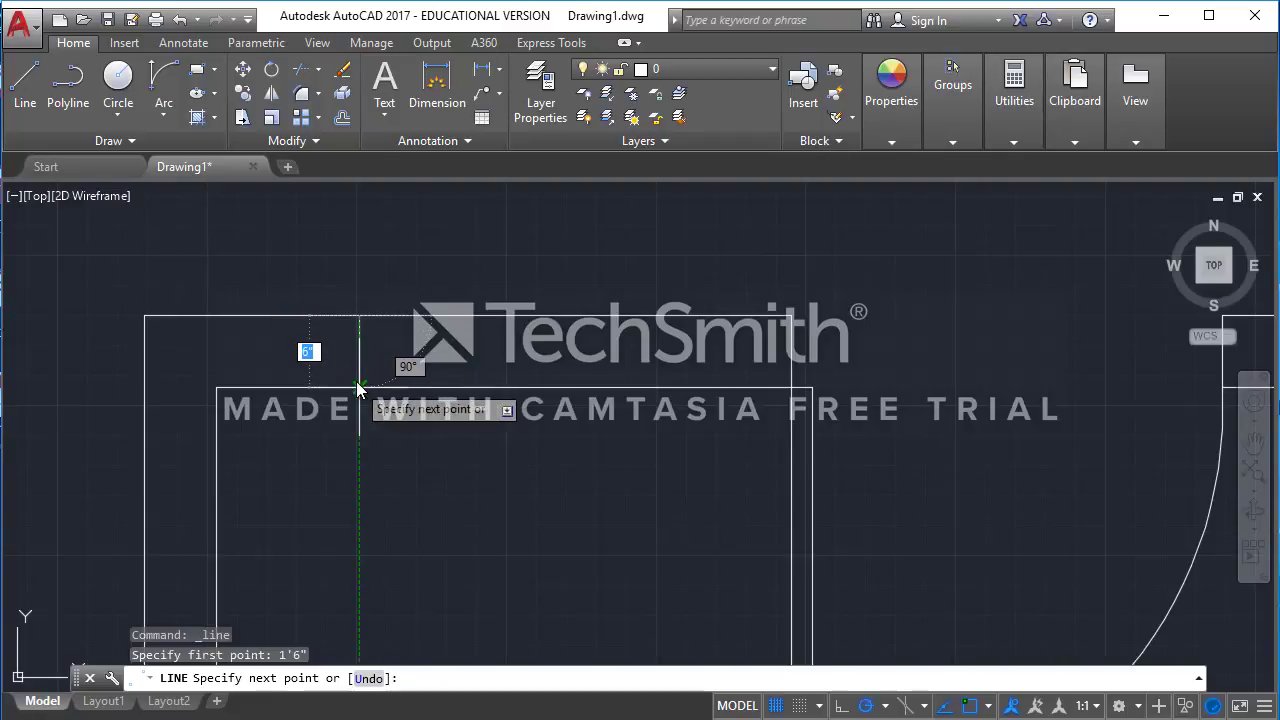
left_click(359, 388)
key("Escape")
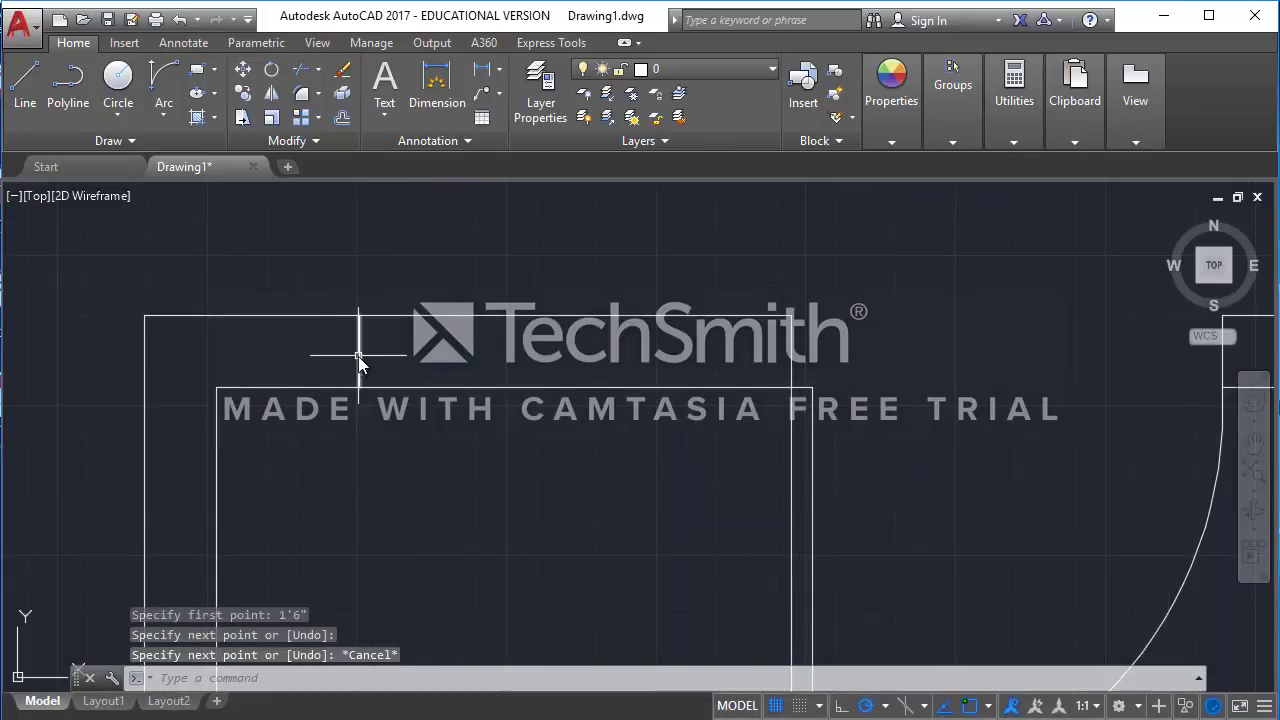
Step: Offset the vertical line across the upper wall 2' to the right
left_click(359, 355)
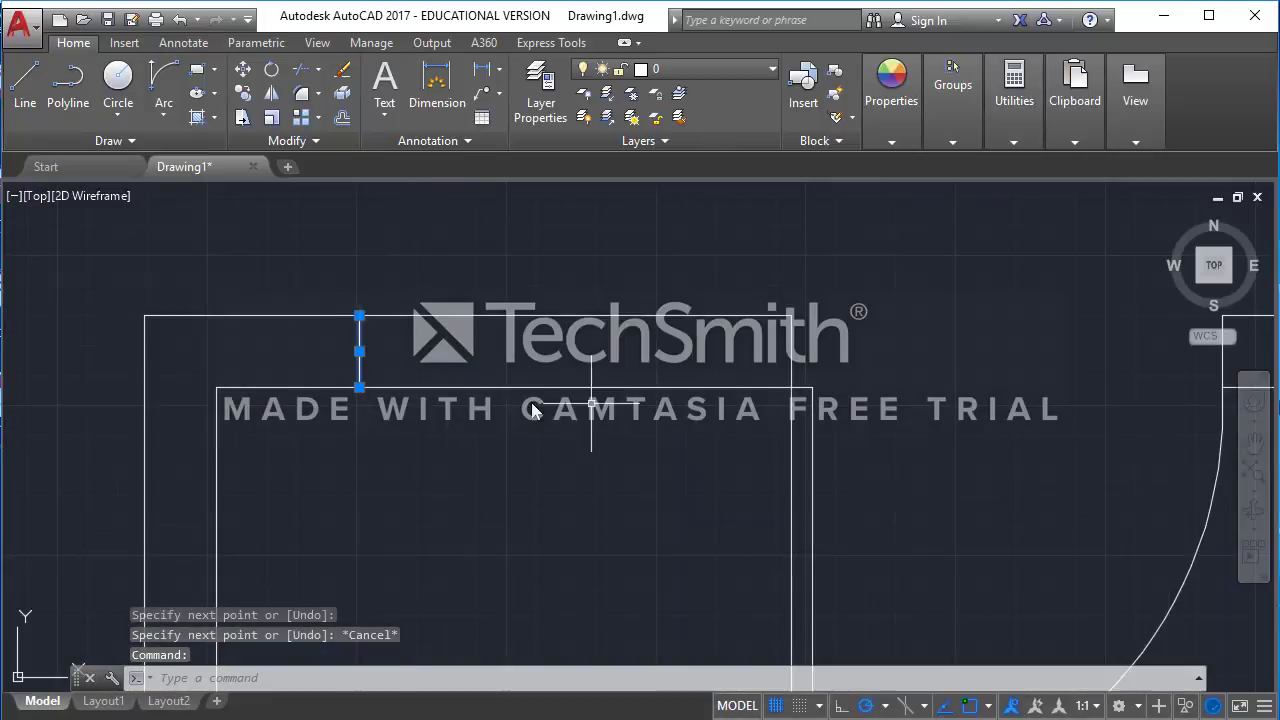
key("Escape")
type("off")
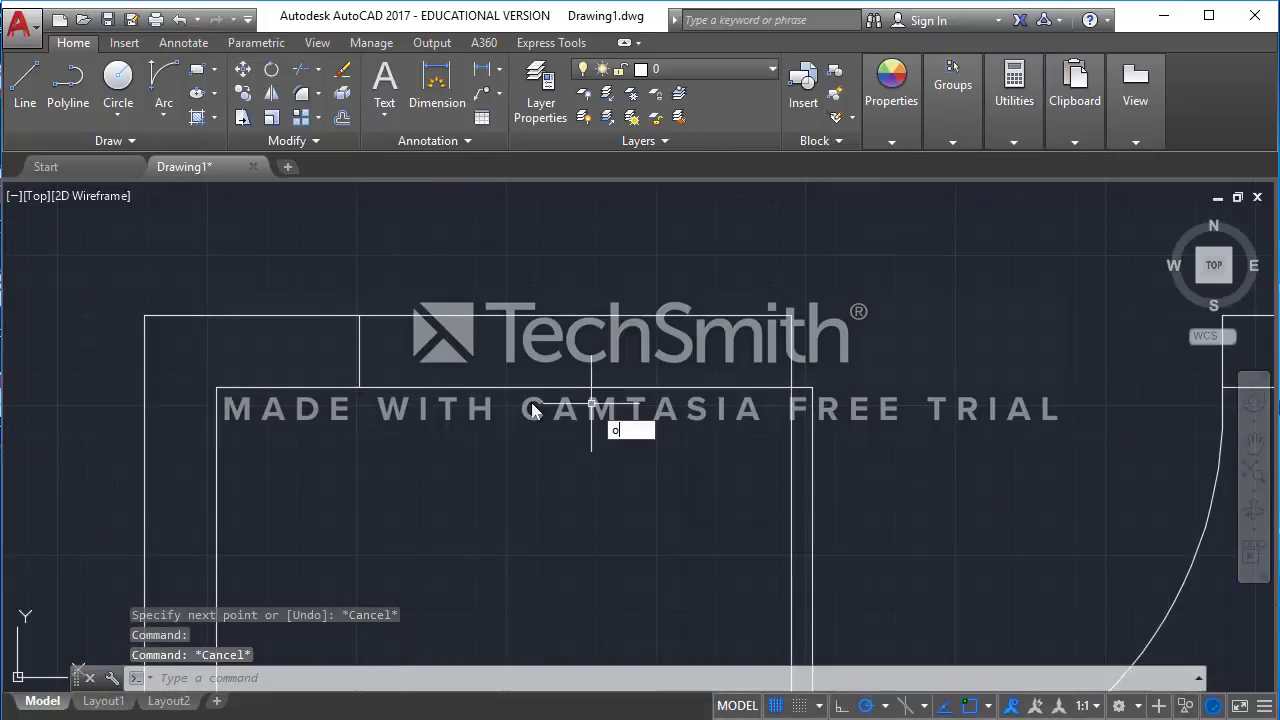
key("Return")
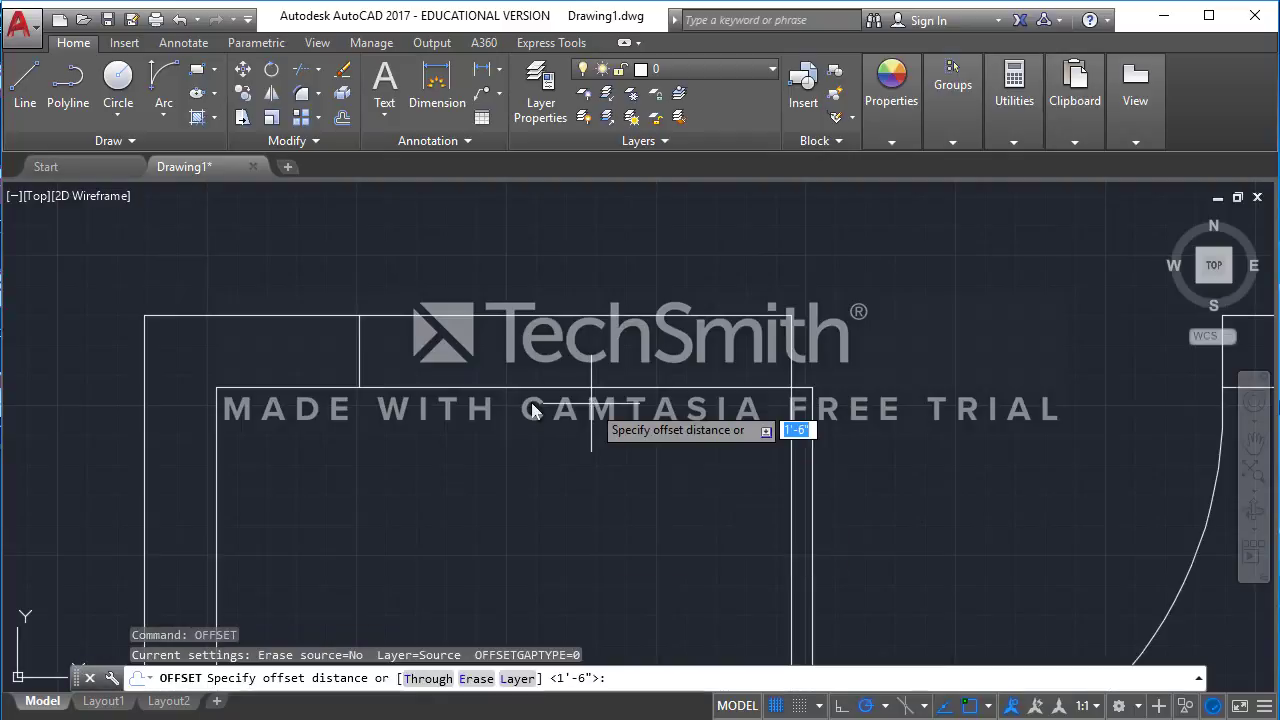
type("2'")
key("Return")
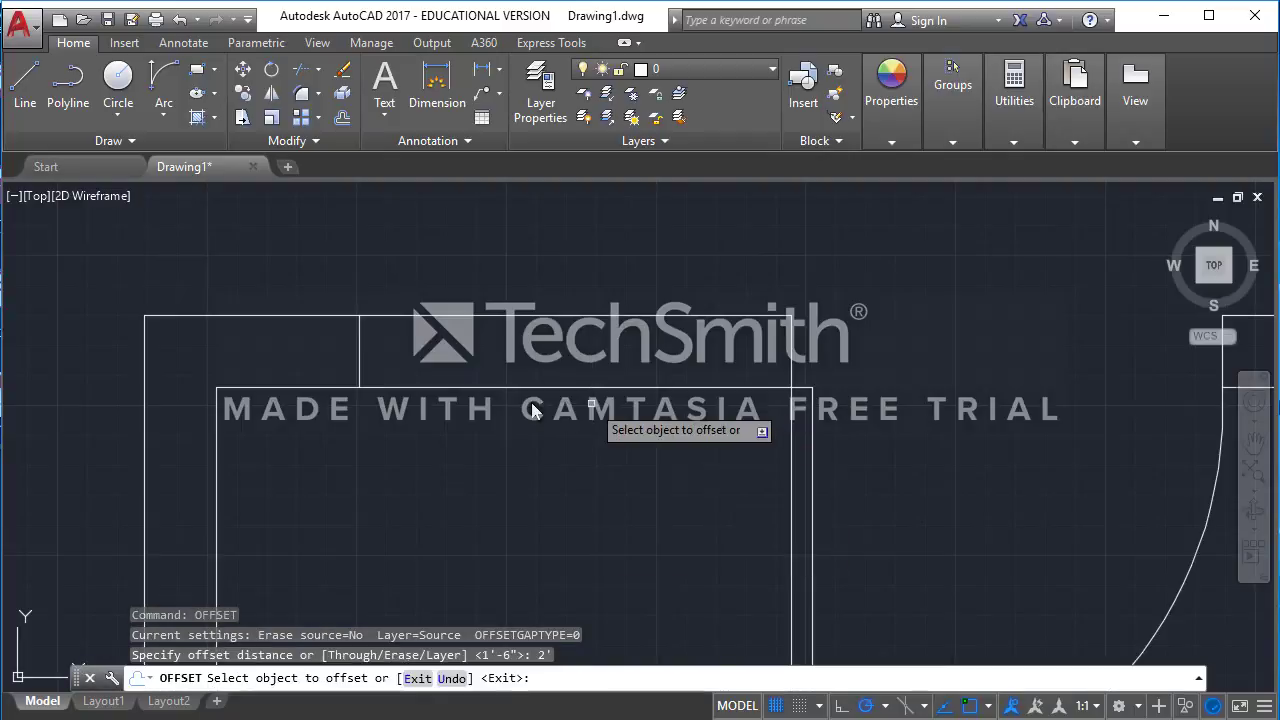
left_click(359, 362)
left_click(540, 358)
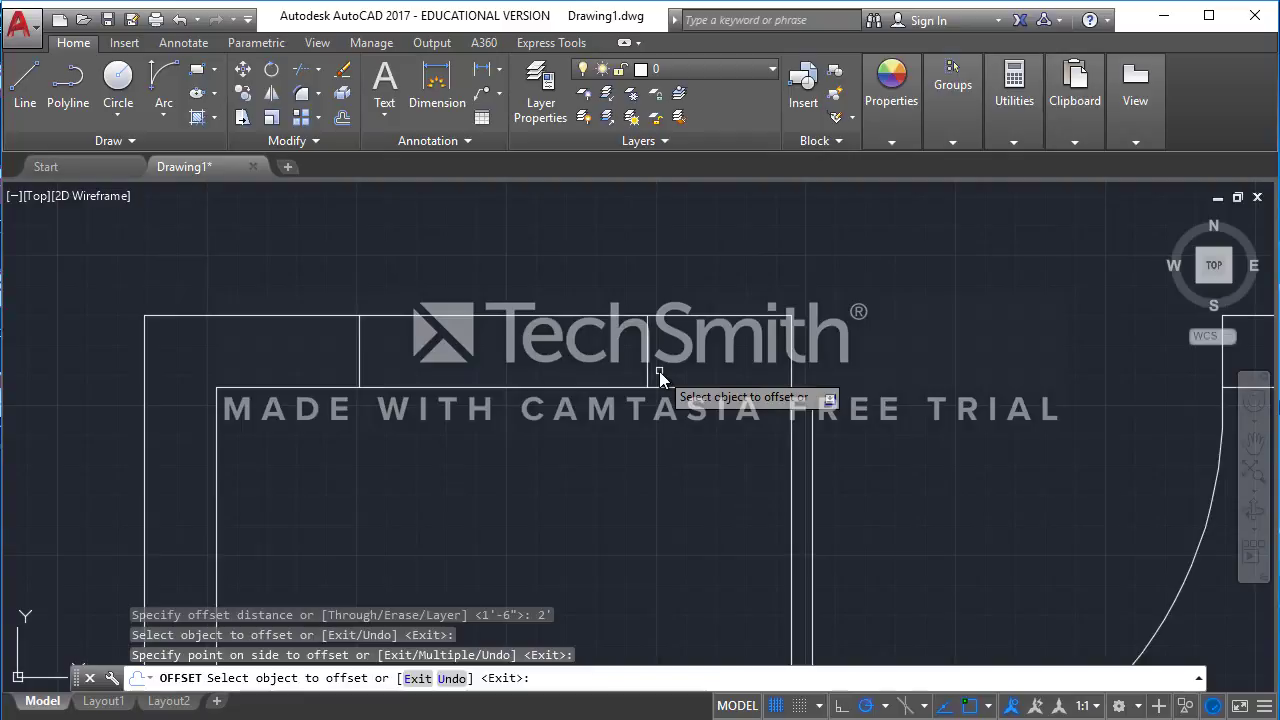
type("off")
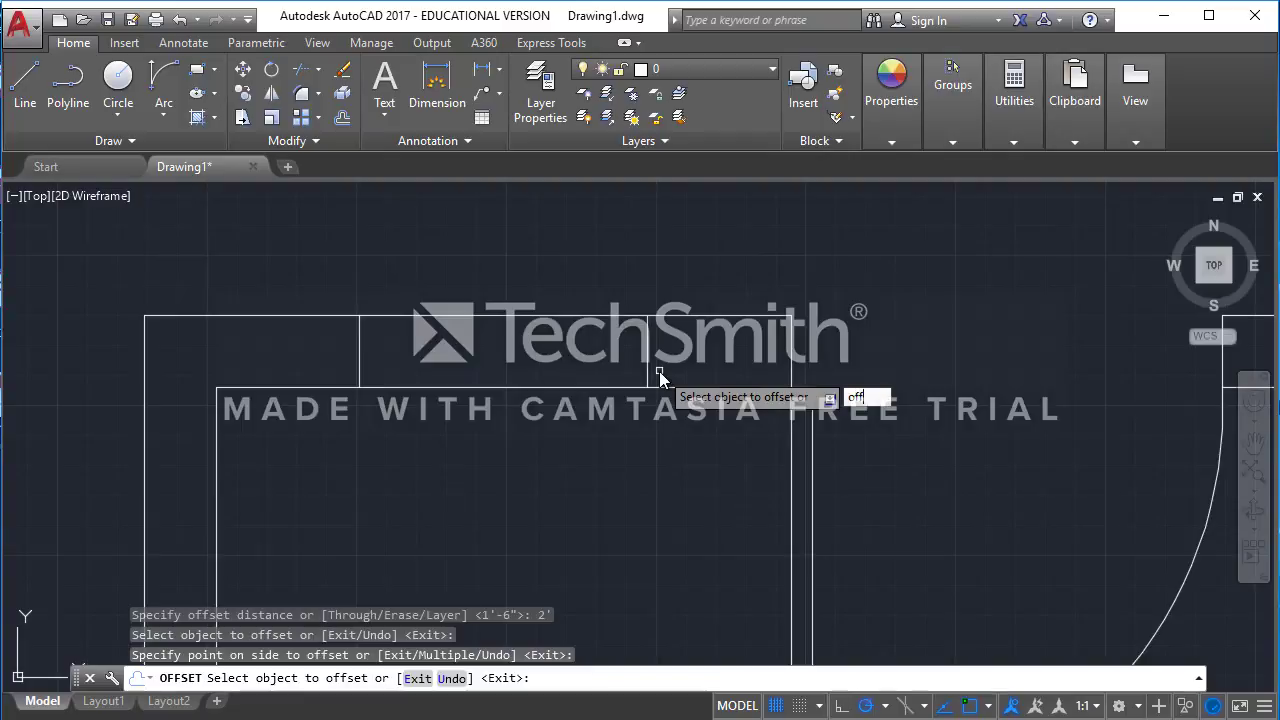
key("Return")
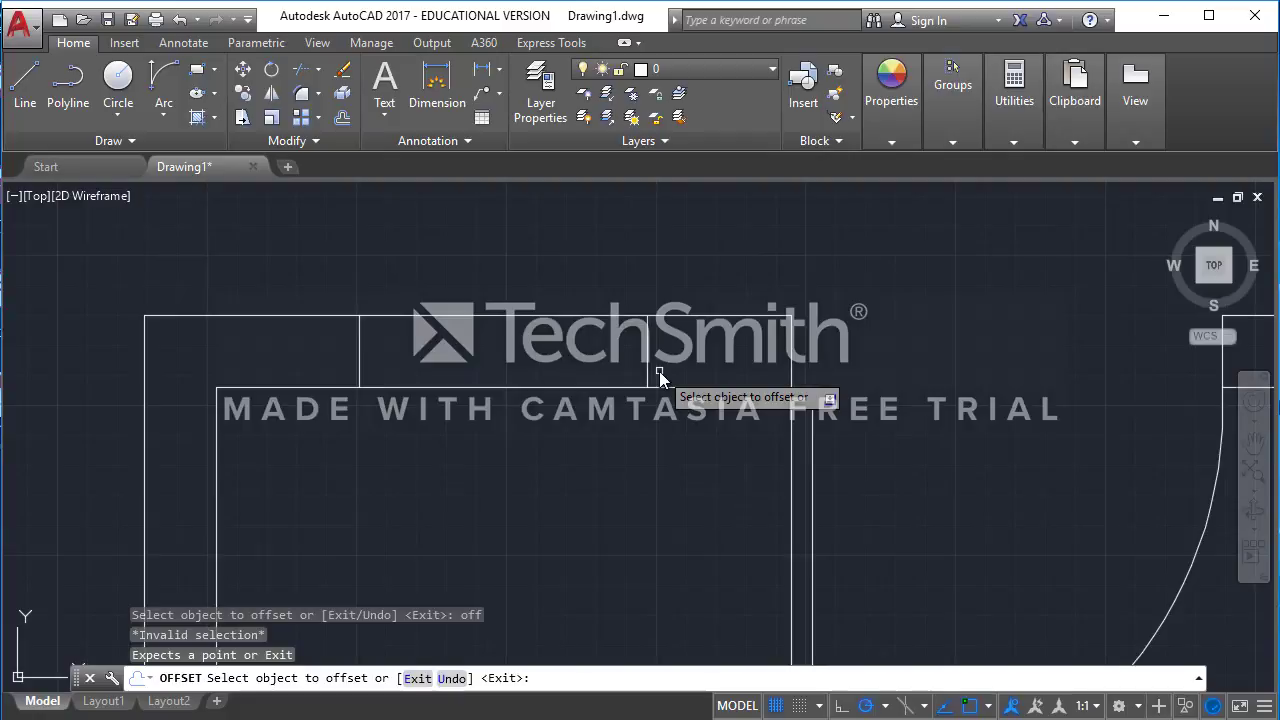
type("2")
key("Return")
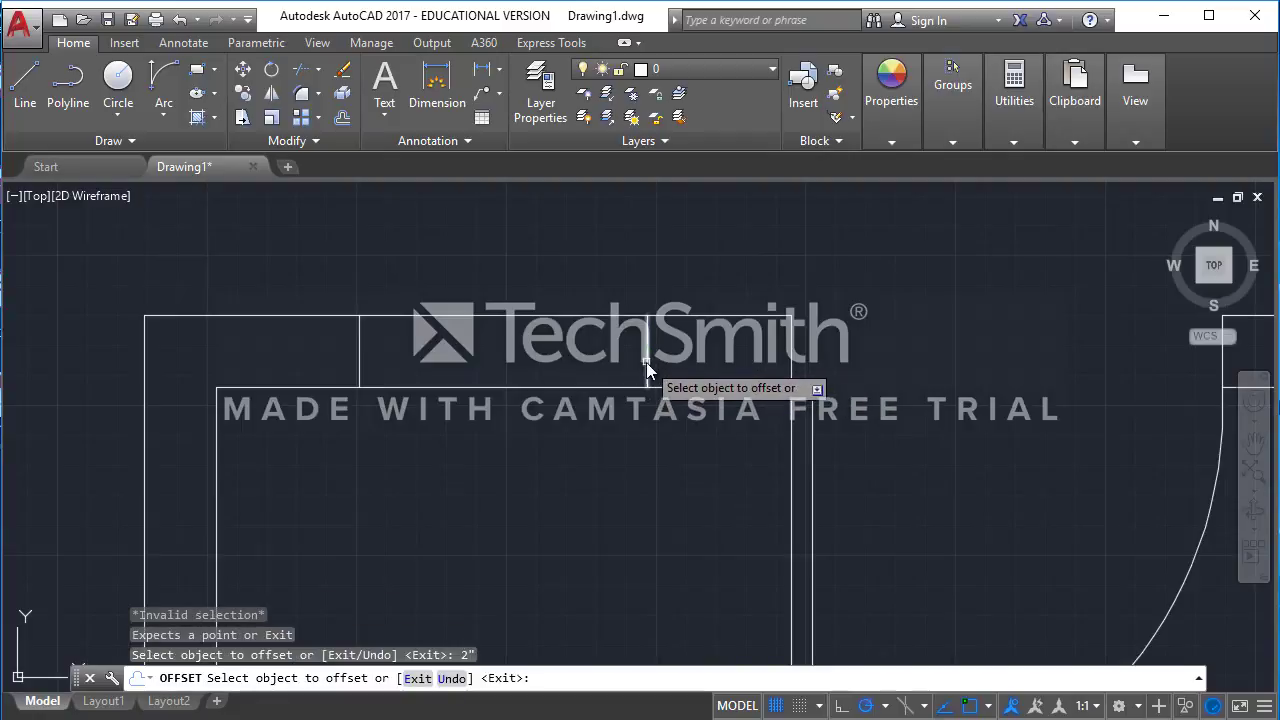
left_click(647, 361)
key("Escape")
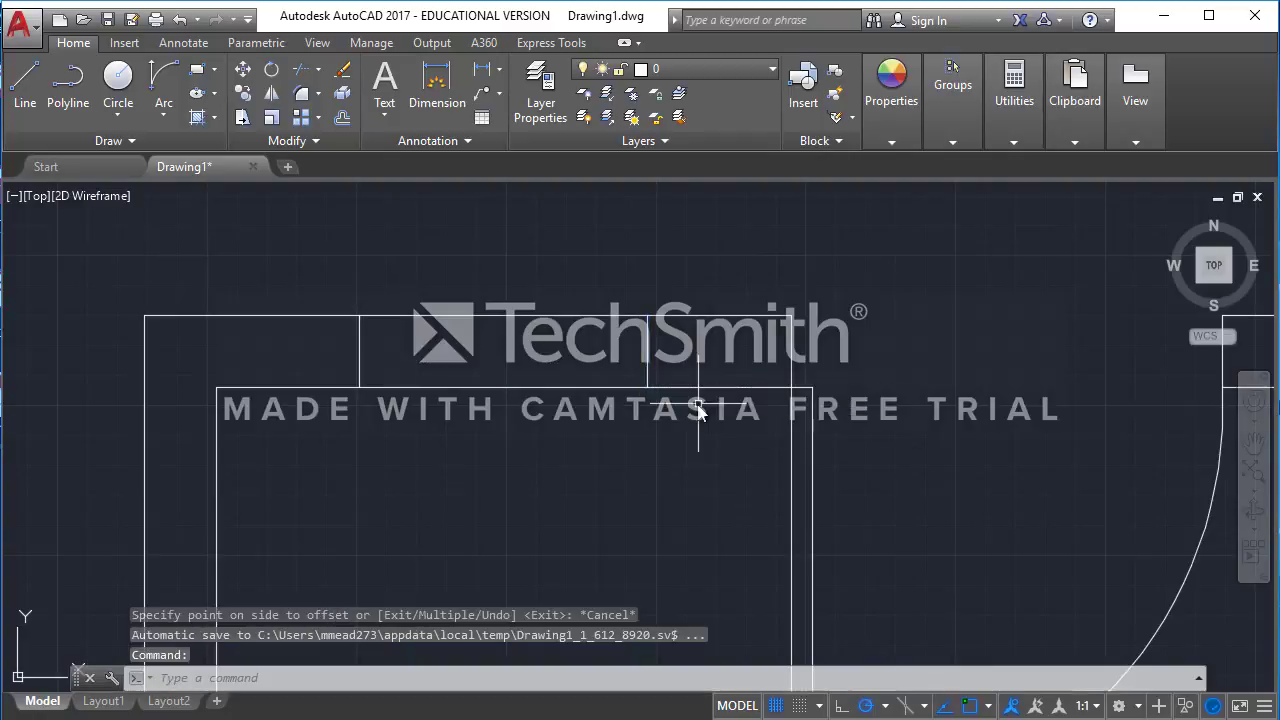
Step: Offset the two vertical lines across the upper wall outward by 2", the right one to the right and the left one to the left
type("OF")
key("Return")
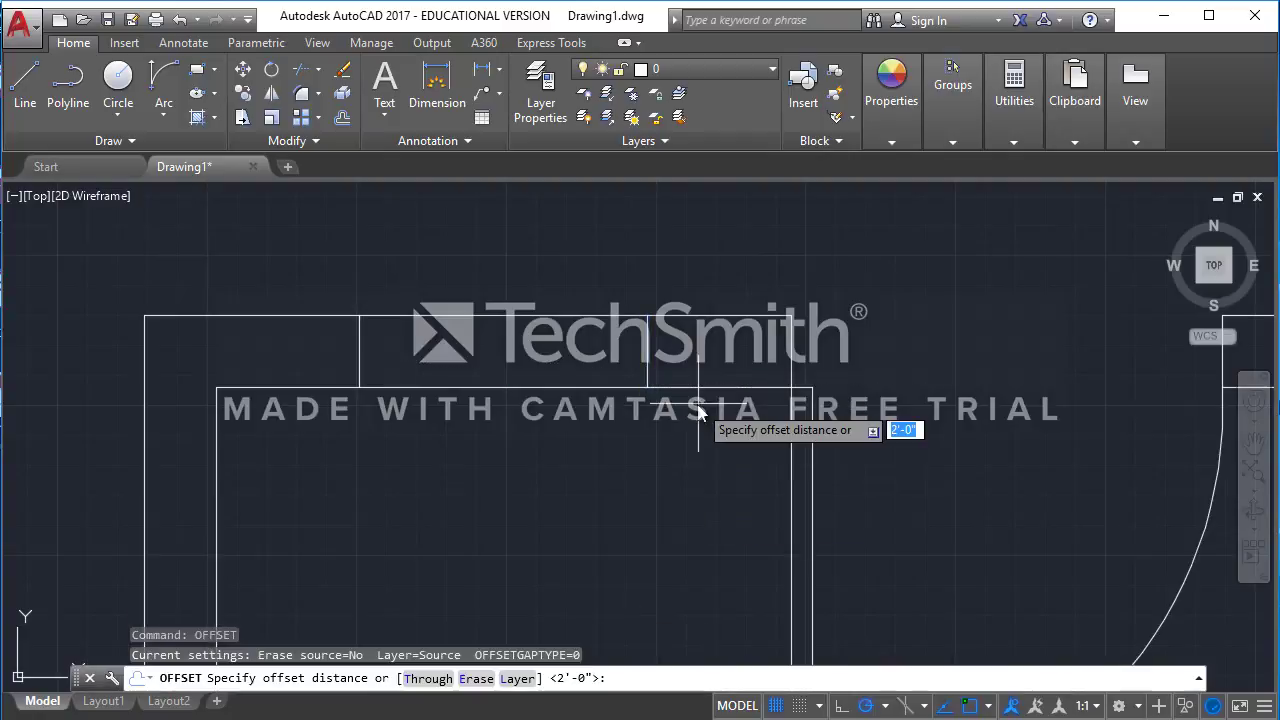
type("2")
key("Return")
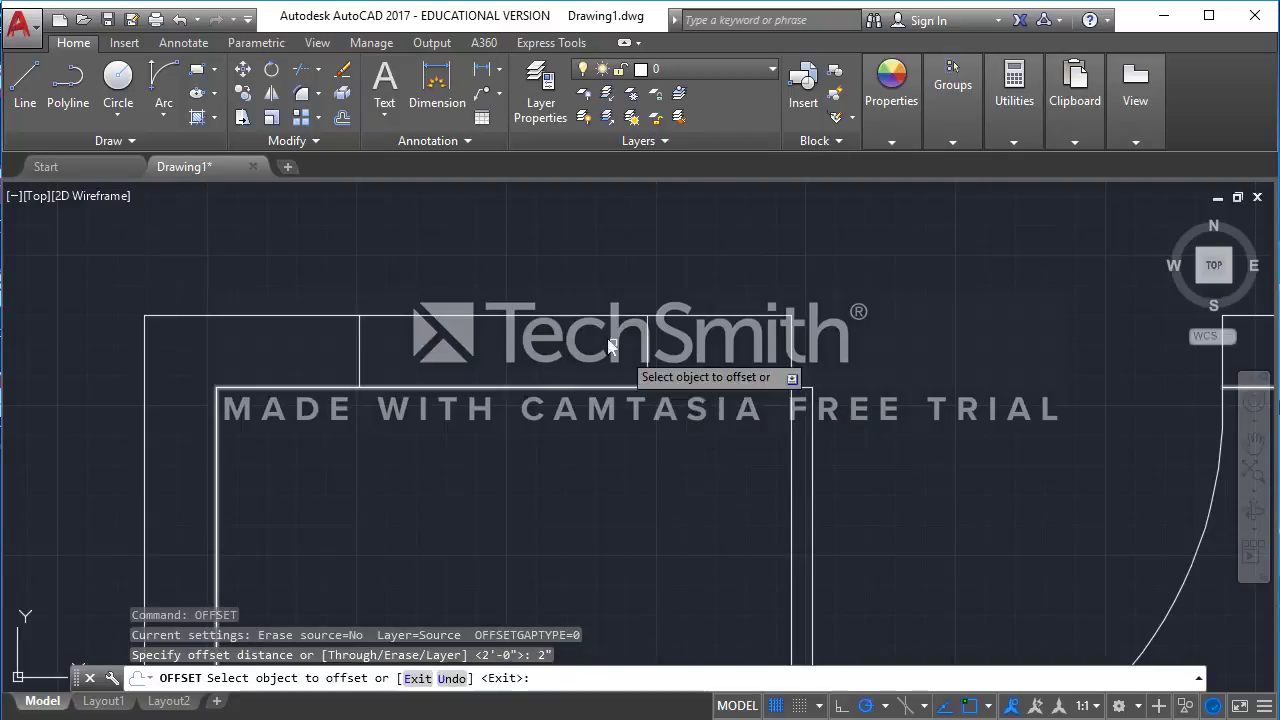
left_click(648, 356)
left_click(685, 355)
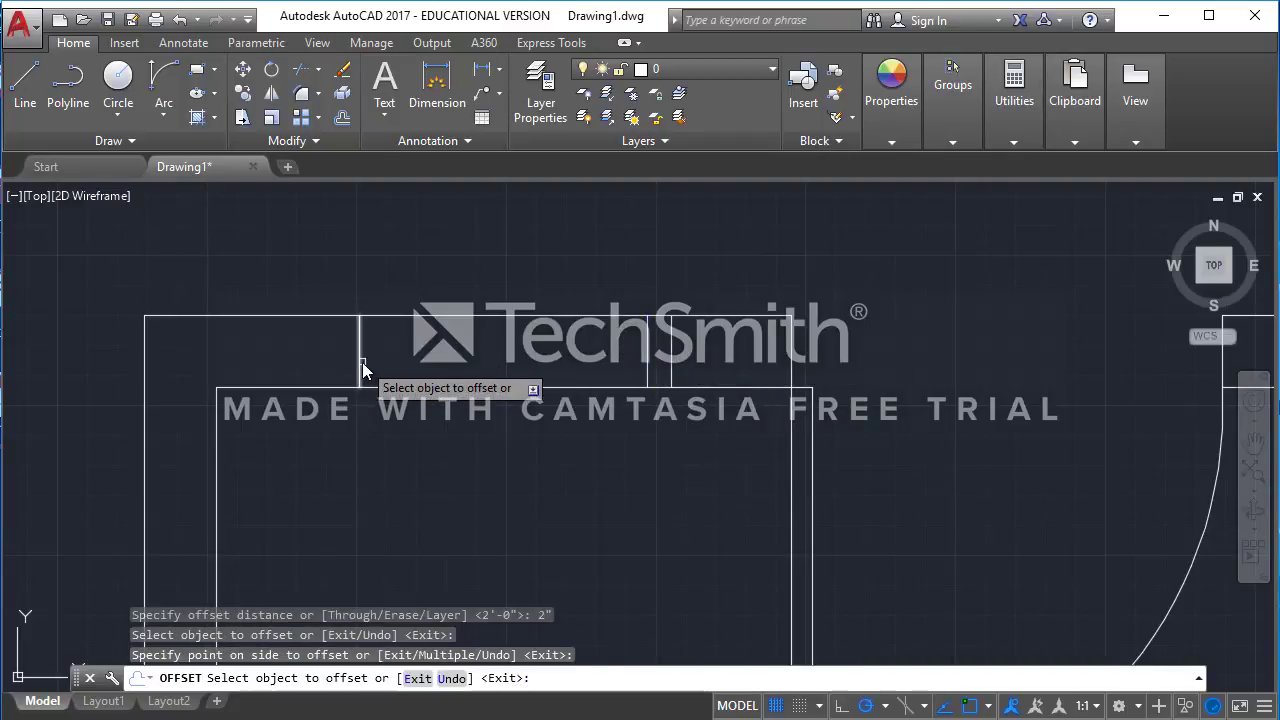
left_click(360, 362)
left_click(352, 362)
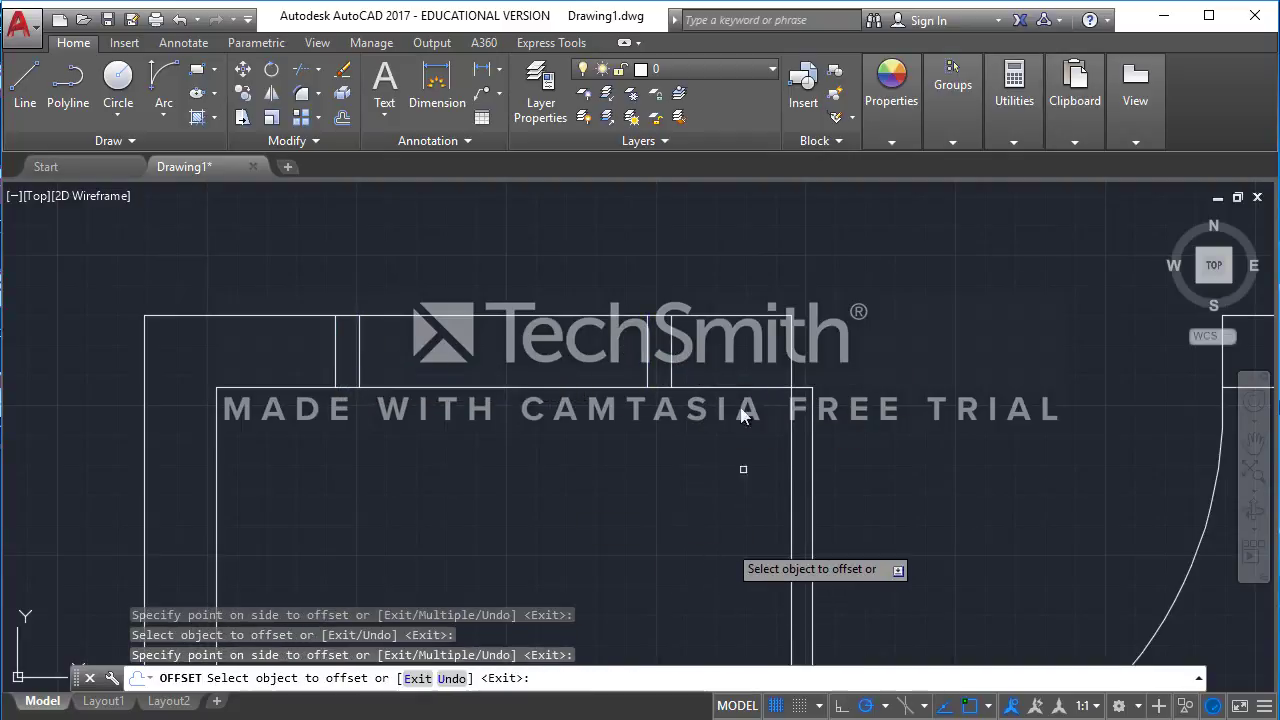
Step: Draw a horizontal line across the window opening in the upper wall, joining the midpoints of the two inner vertical lines
type("1")
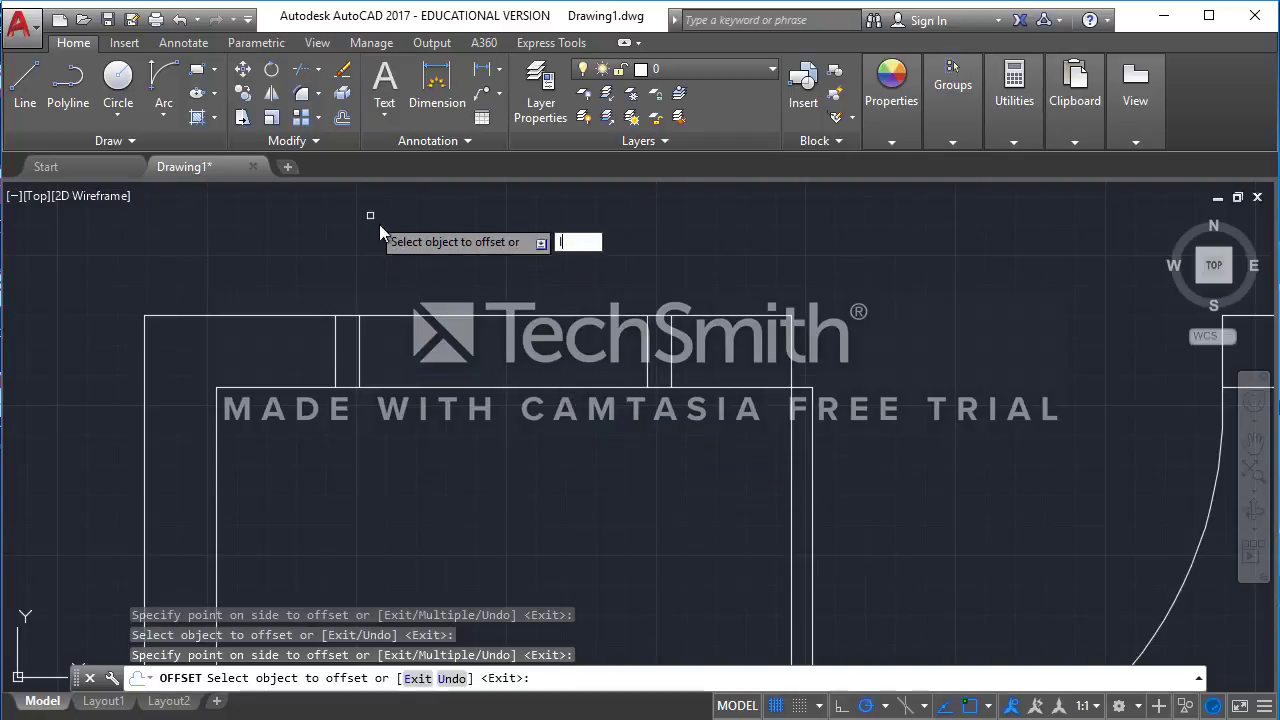
key("Return")
key("Escape")
key("Escape")
key("Escape")
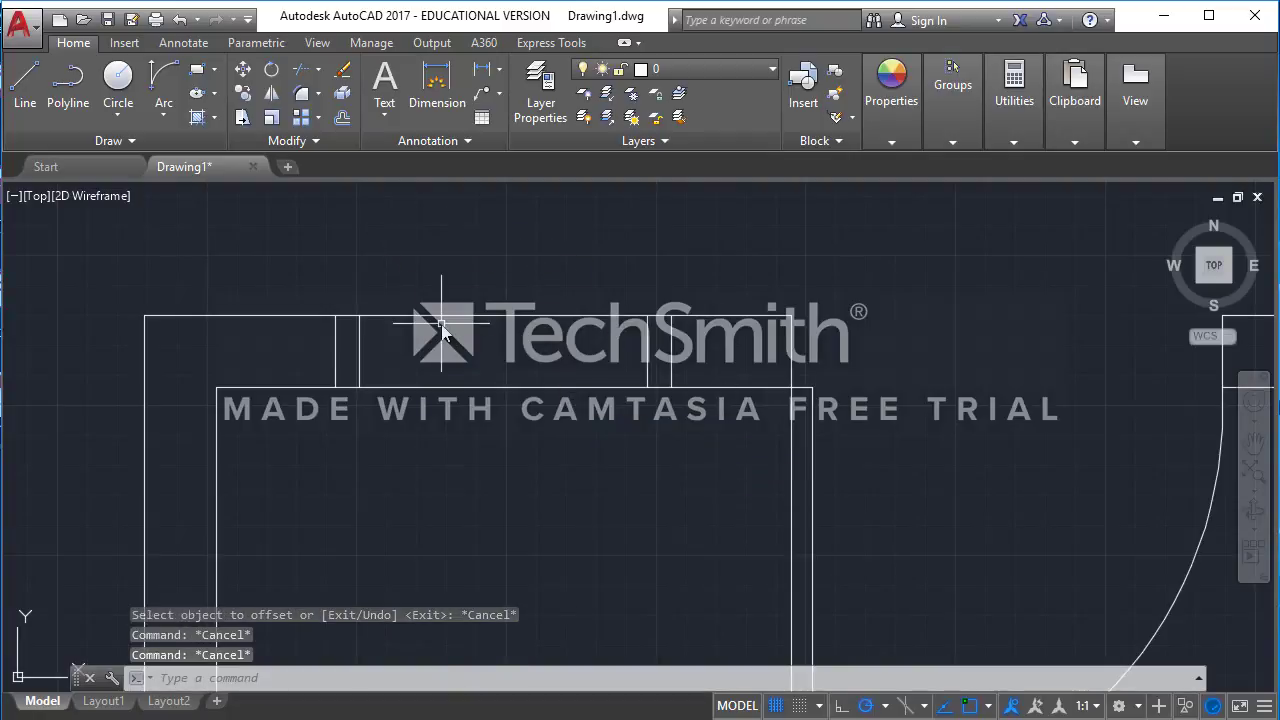
type("l")
key("Return")
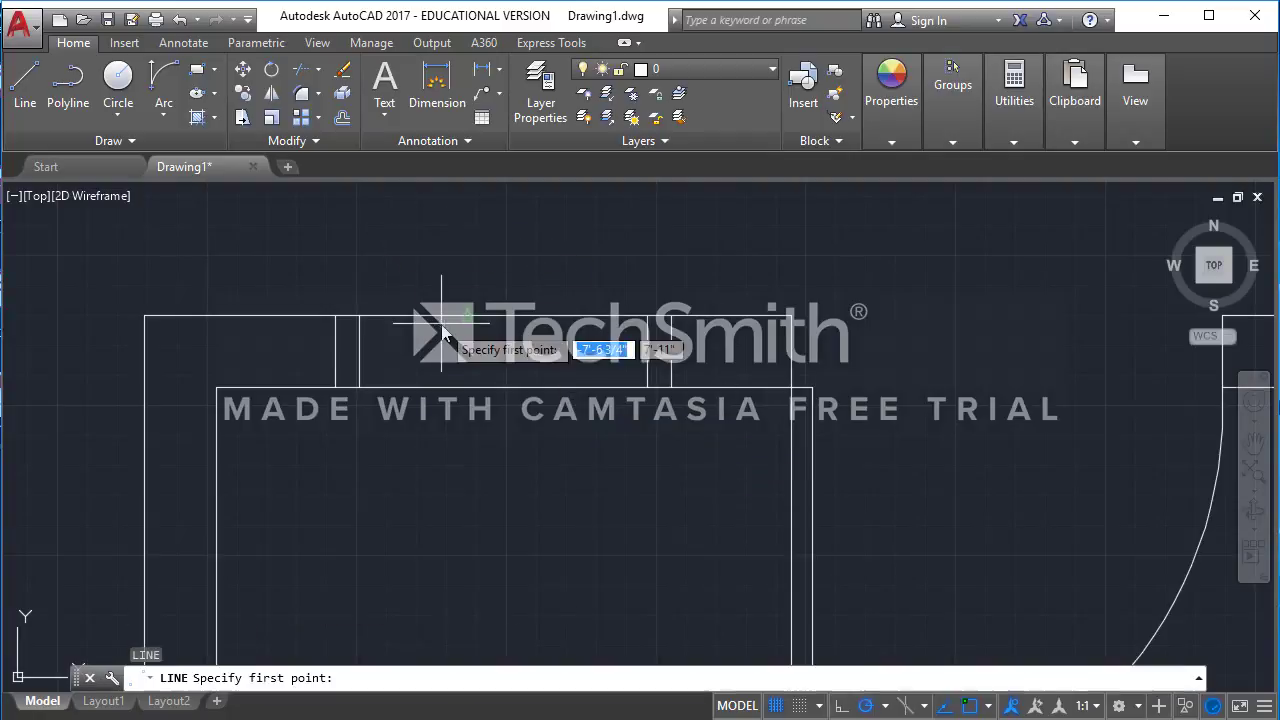
left_click(358, 352)
left_click(649, 352)
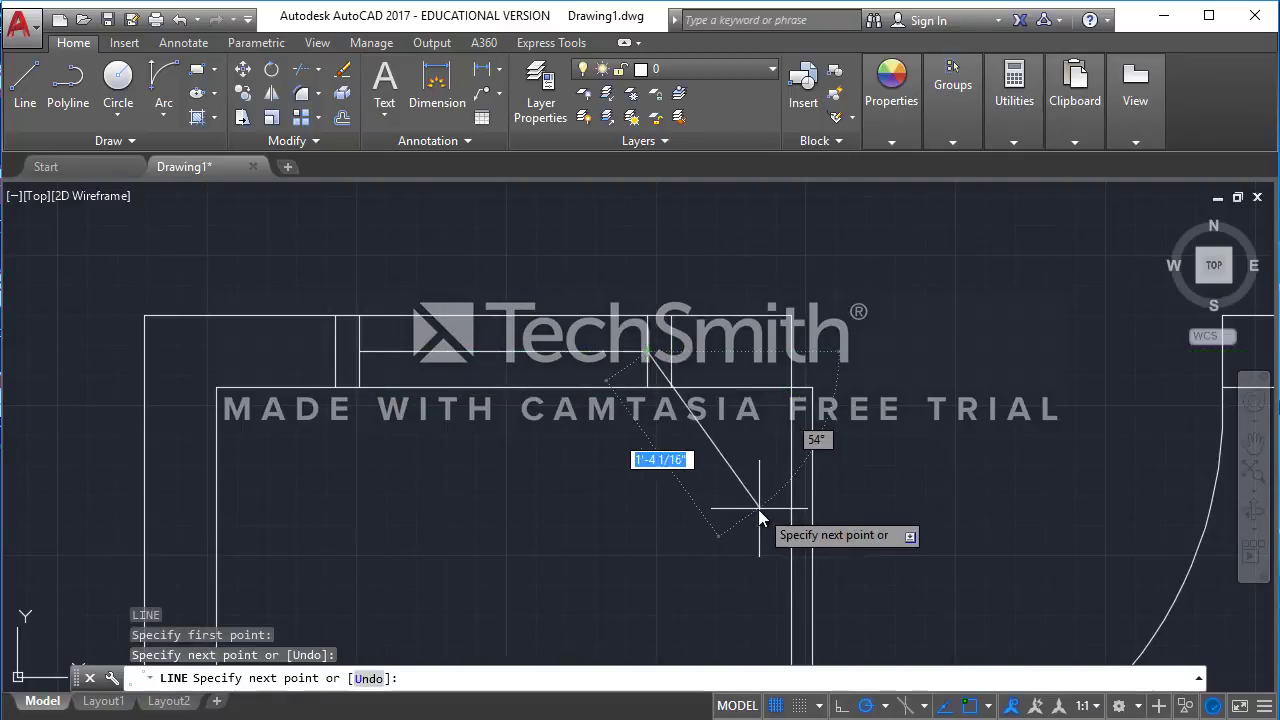
key("Escape")
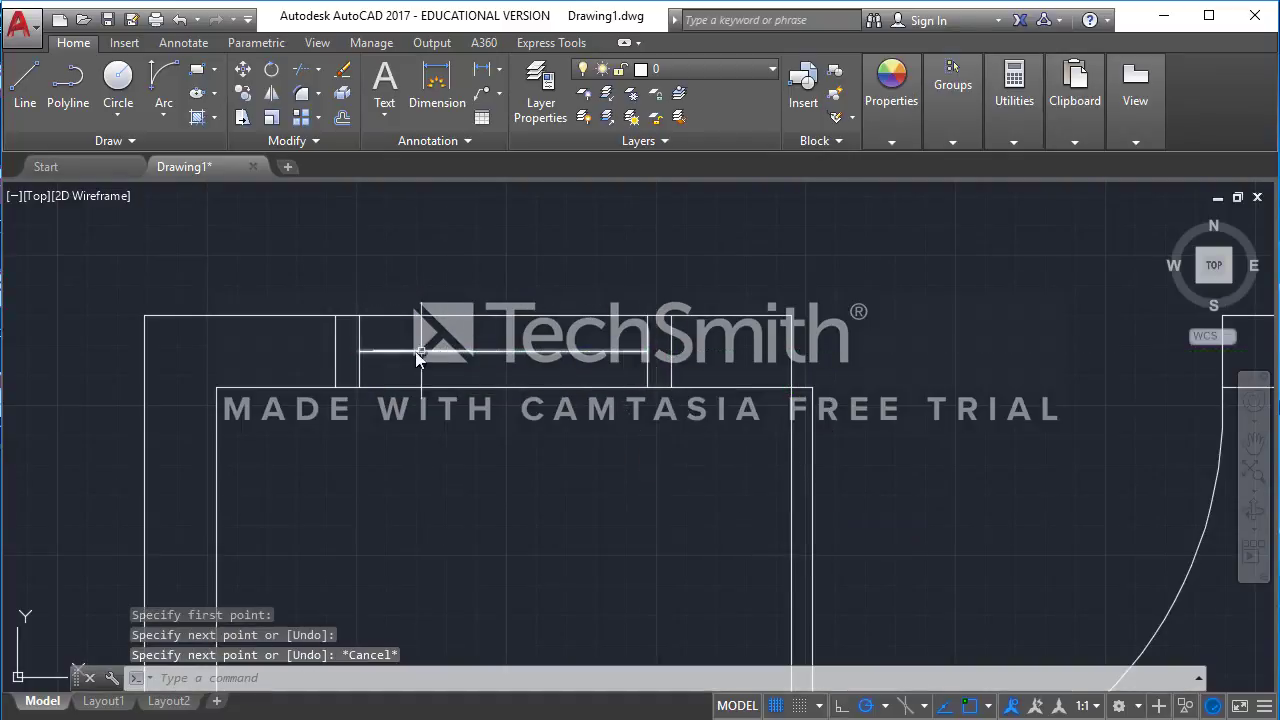
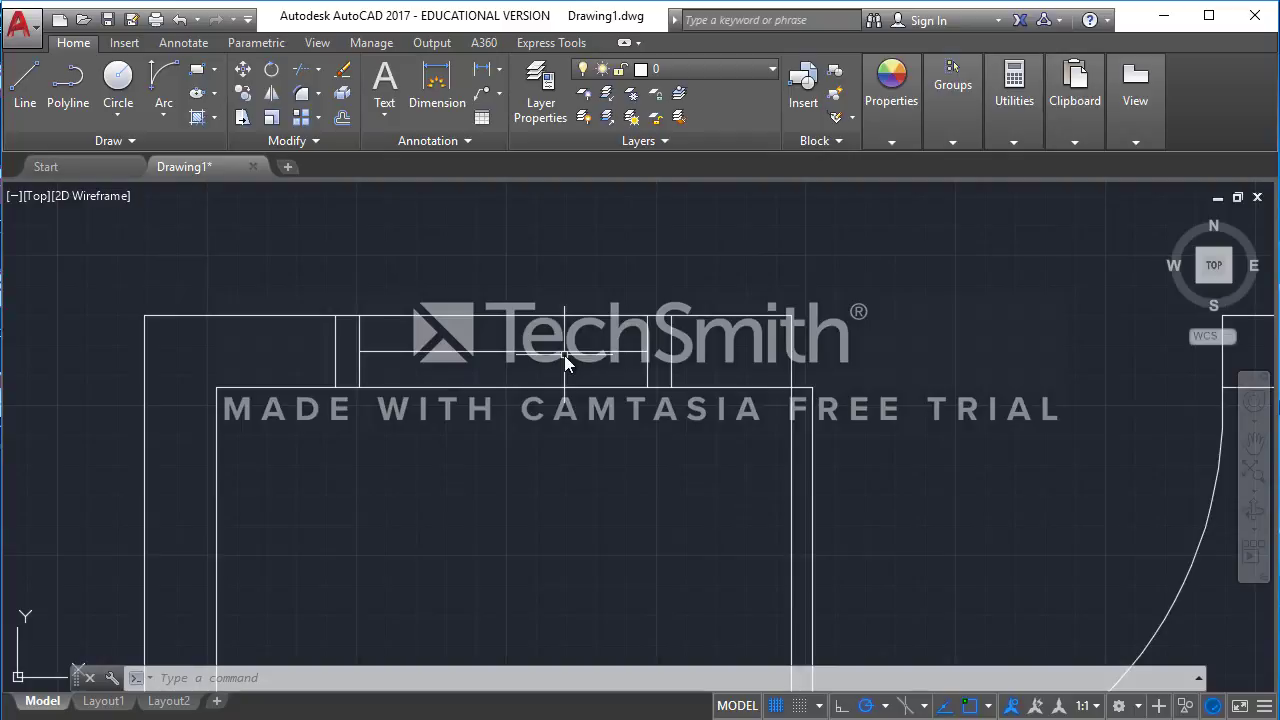
Step: Offset the window's horizontal centre line by .25" to both sides, once upward and once downward
type("o")
key("Return")
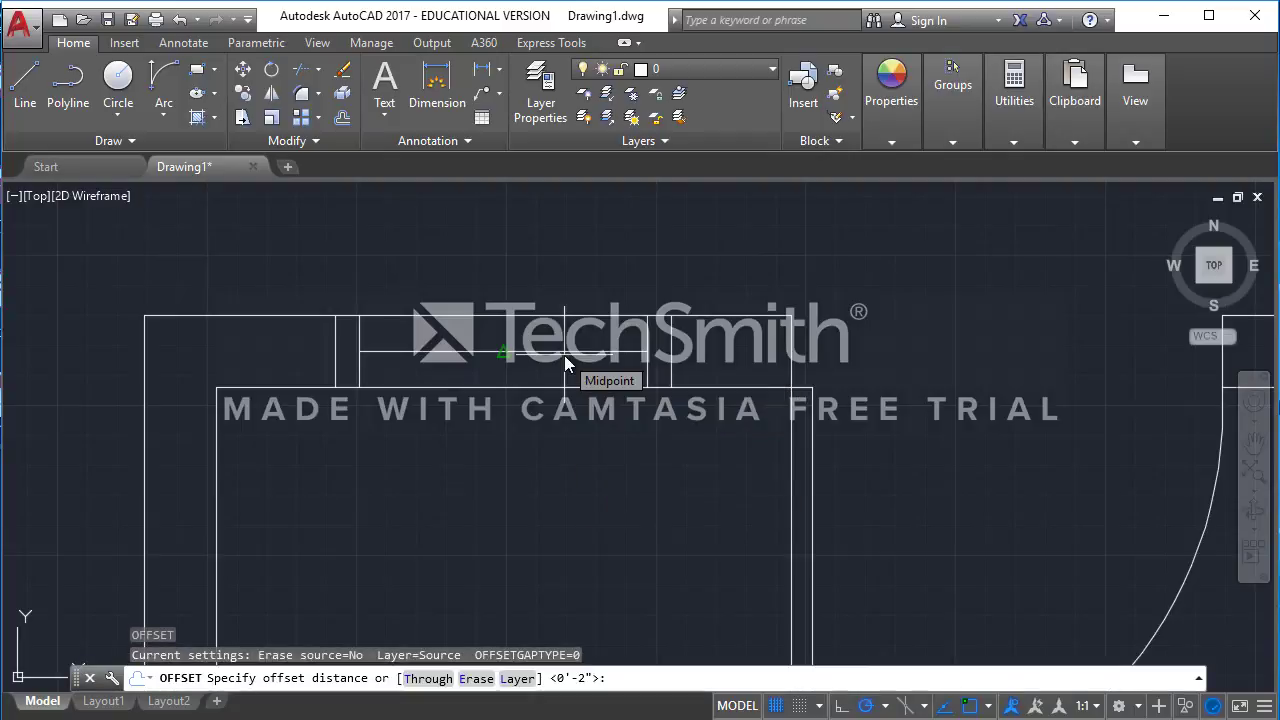
type(".25")
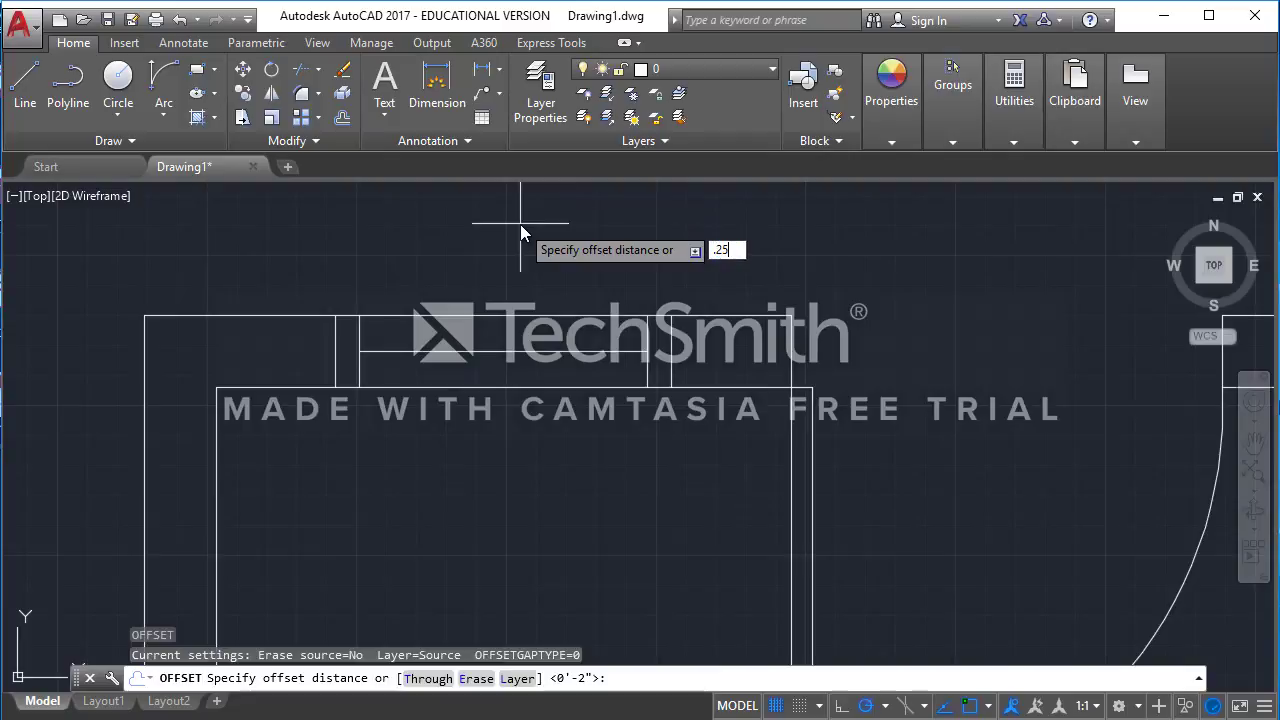
key("Return")
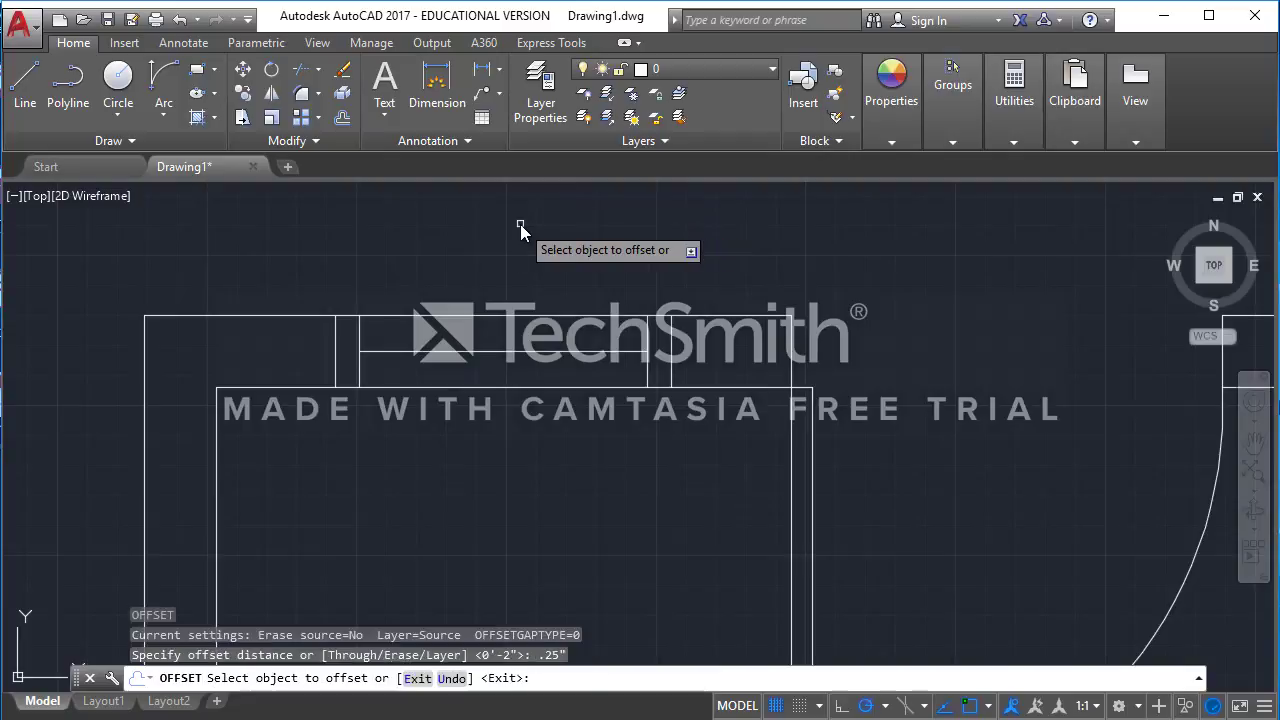
left_click(486, 351)
left_click(480, 338)
scroll(490, 362, "up", 4)
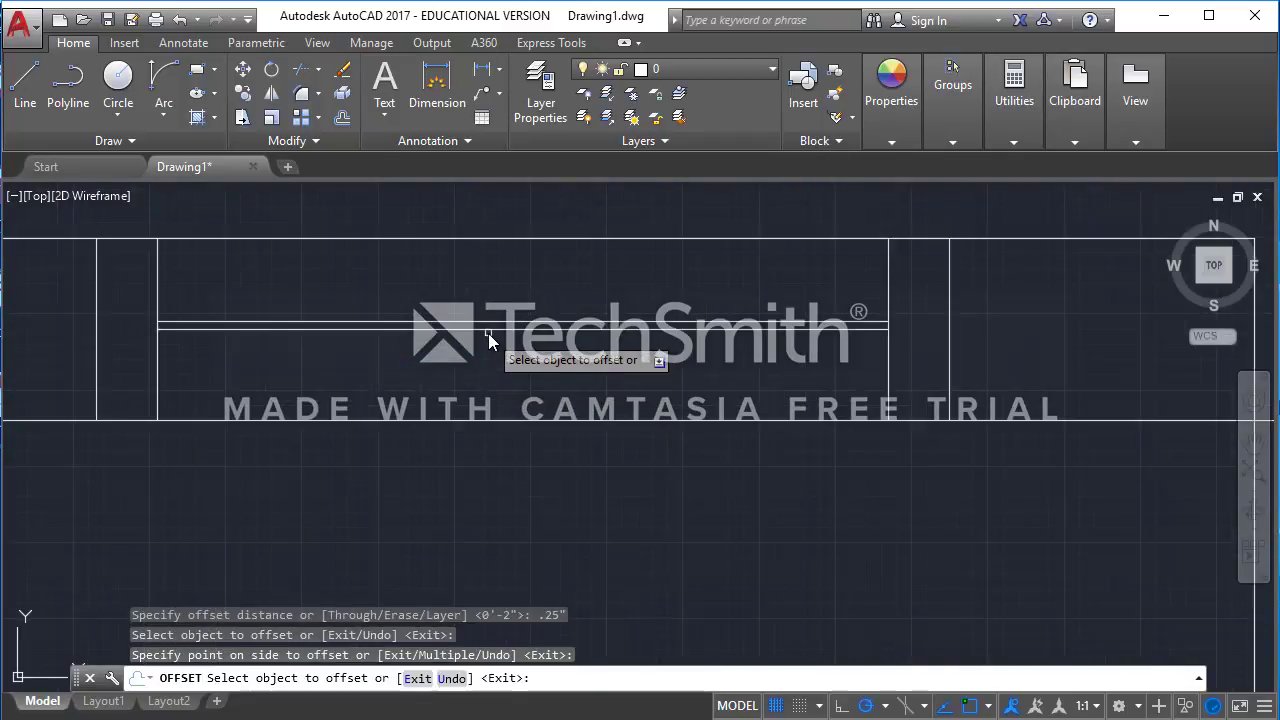
left_click(487, 327)
left_click(543, 480)
key("Escape")
key("Escape")
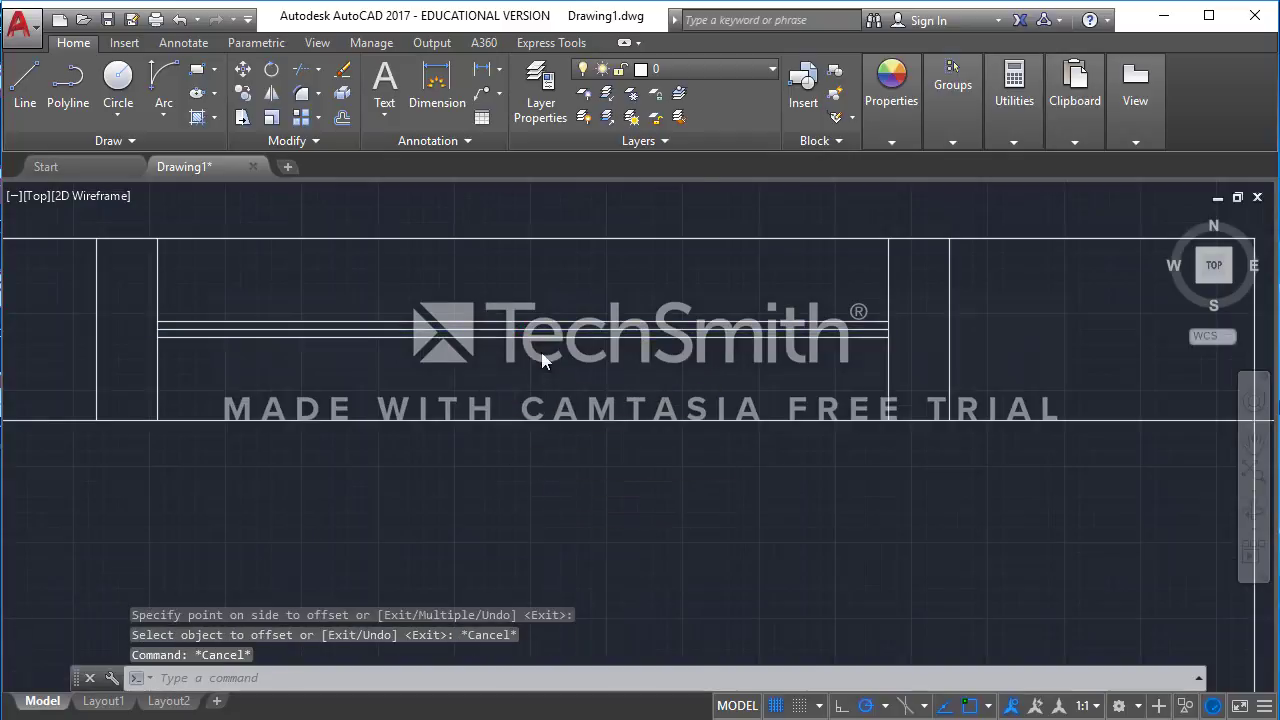
Step: Delete the middle one of the window's three horizontal lines
scroll(543, 355, "up", 3)
left_click(540, 296)
key("Delete")
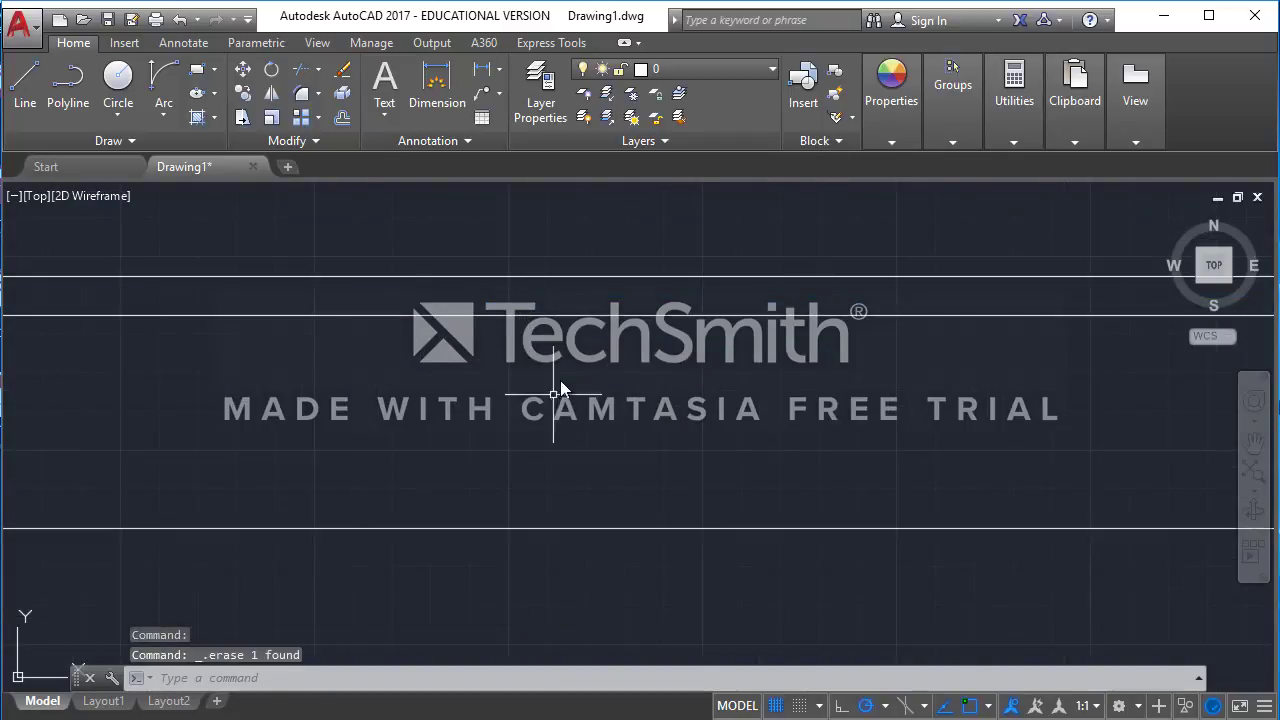
Step: Group the window's four vertical jamb lines and two horizontal glass lines into one object
scroll(557, 377, "down", 3)
scroll(702, 448, "down", 3)
scroll(675, 375, "up", 4)
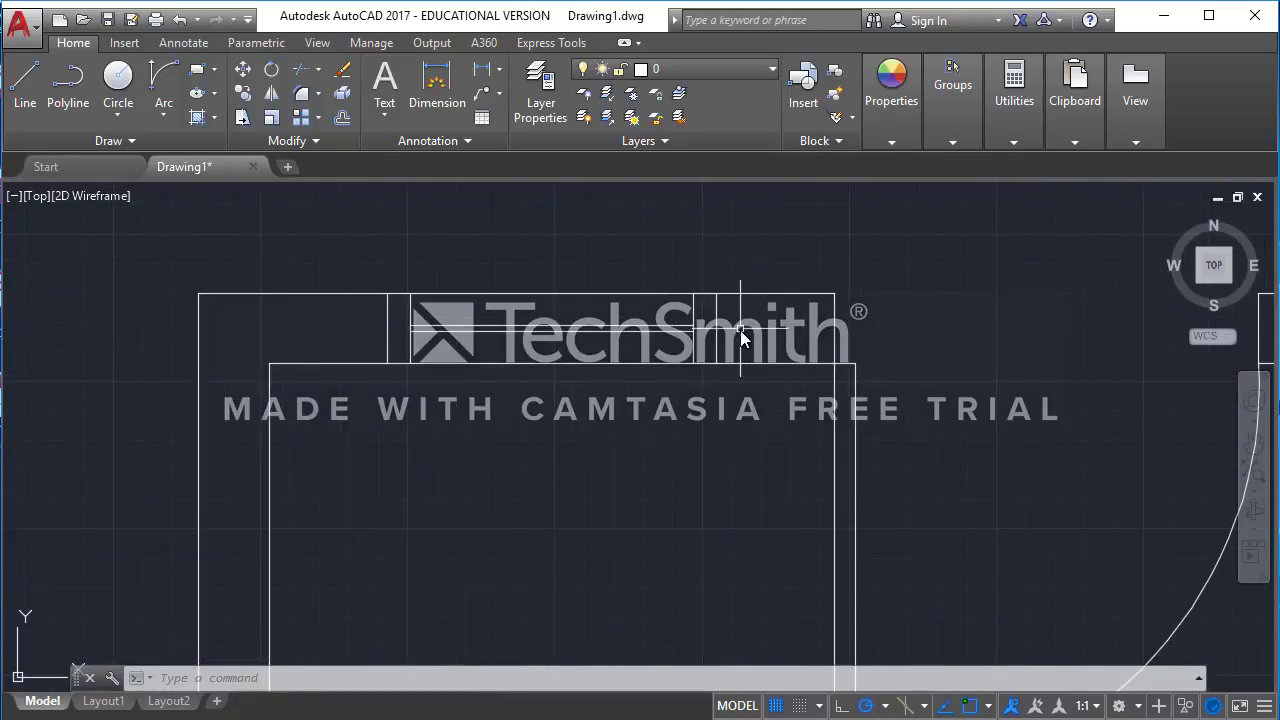
scroll(417, 265, "down", 2)
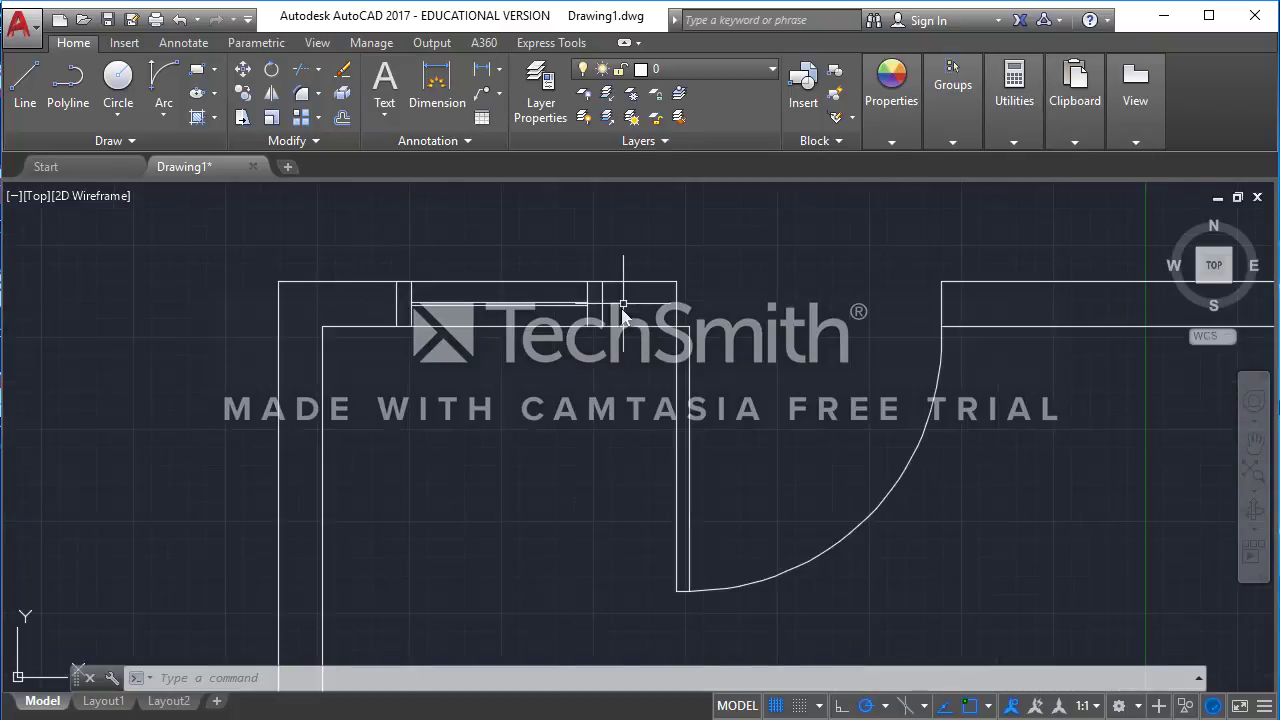
scroll(385, 280, "down", 2)
scroll(395, 290, "down", 2)
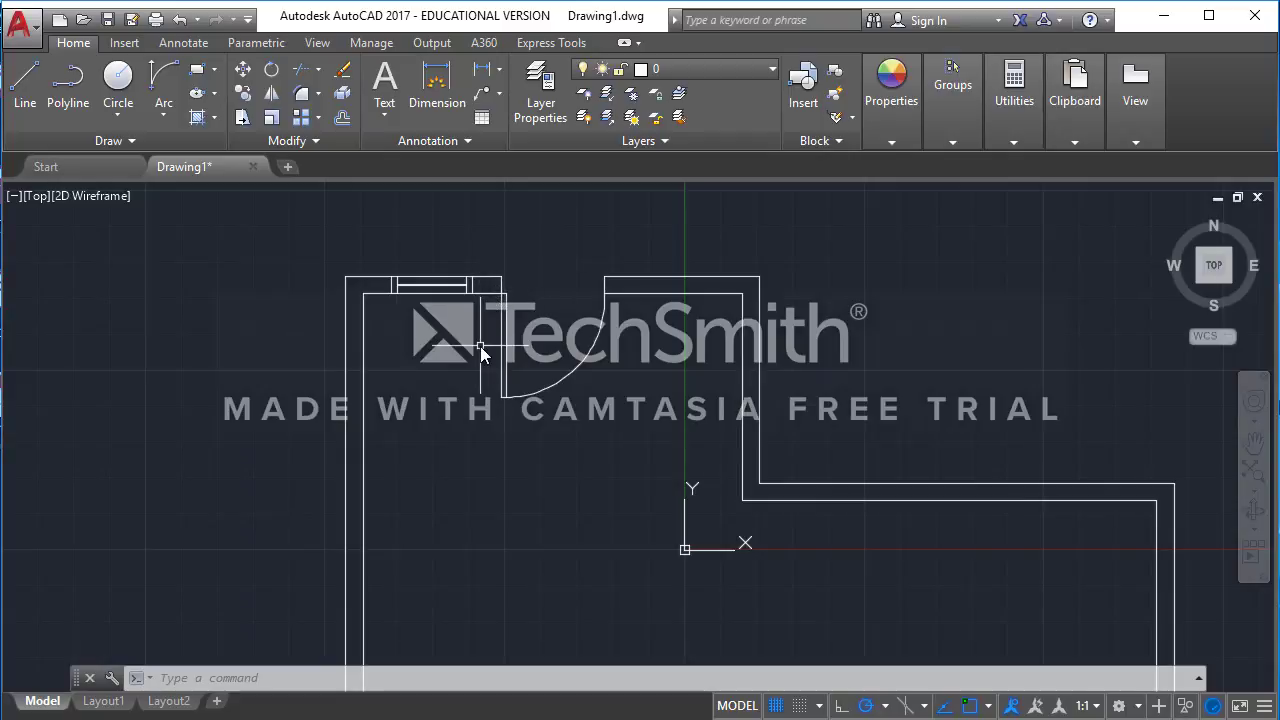
scroll(480, 346, "up", 5)
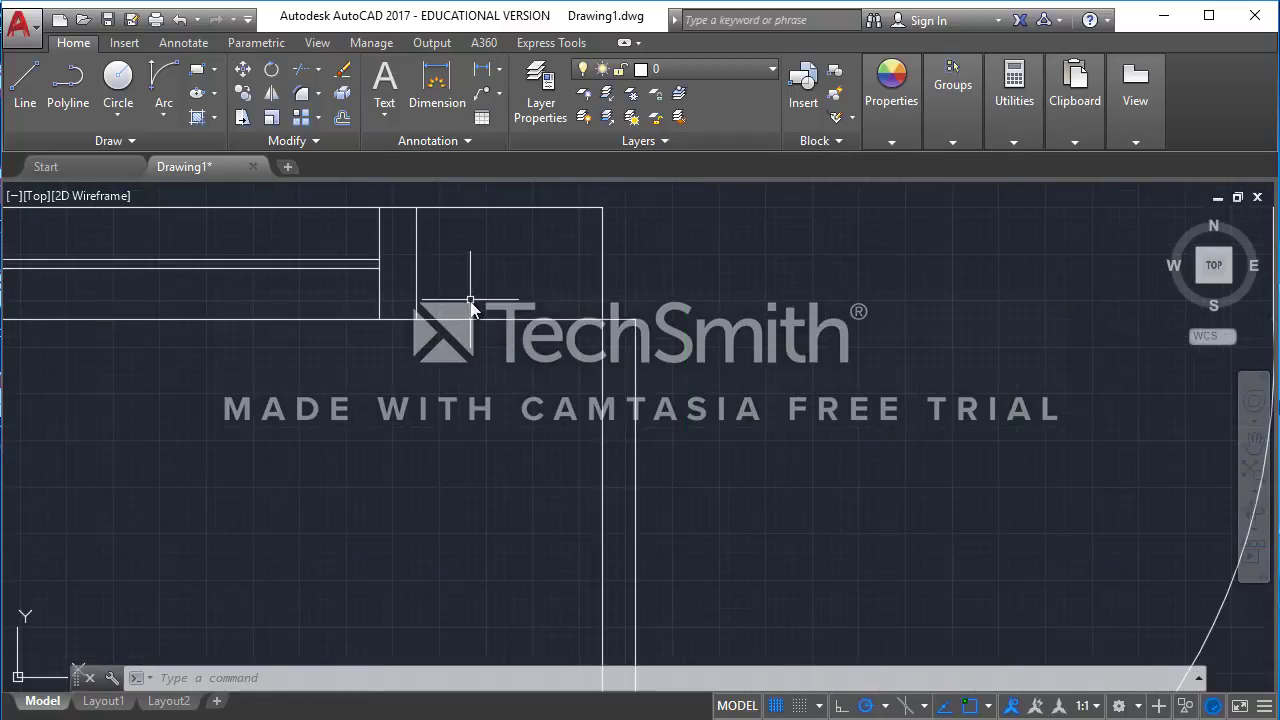
left_click(472, 300)
left_click(94, 271)
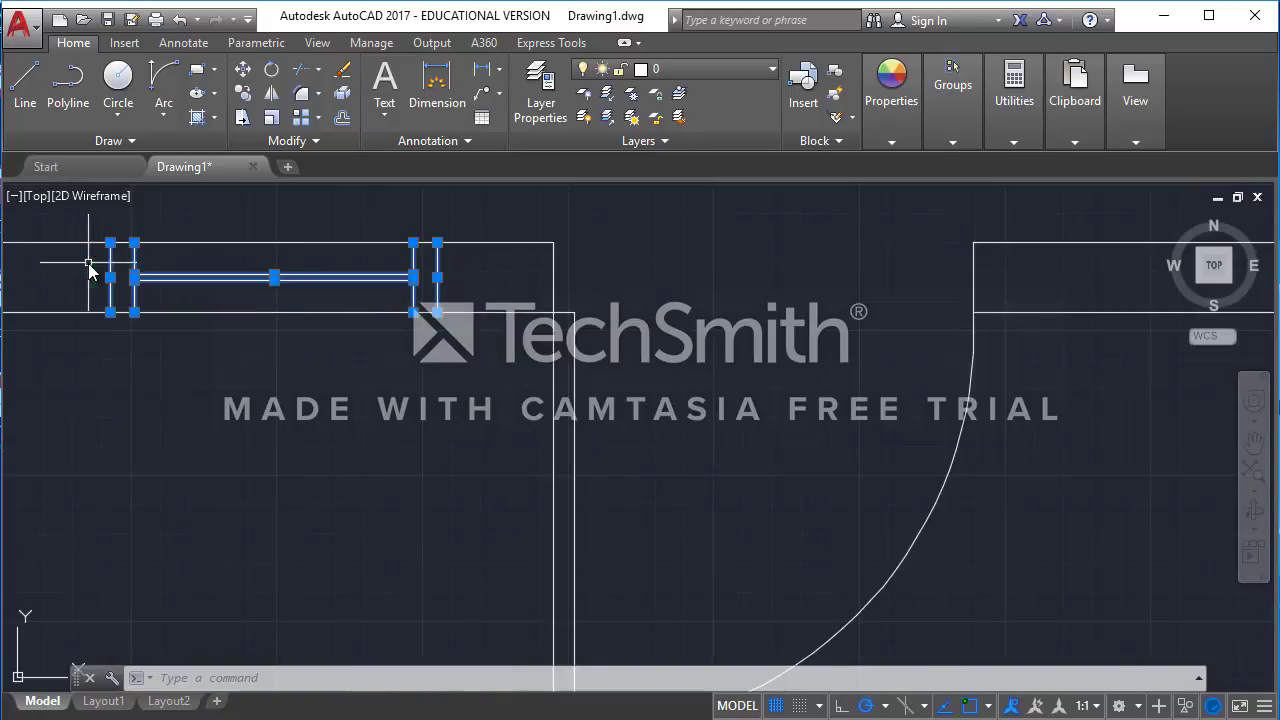
scroll(466, 439, "down", 2)
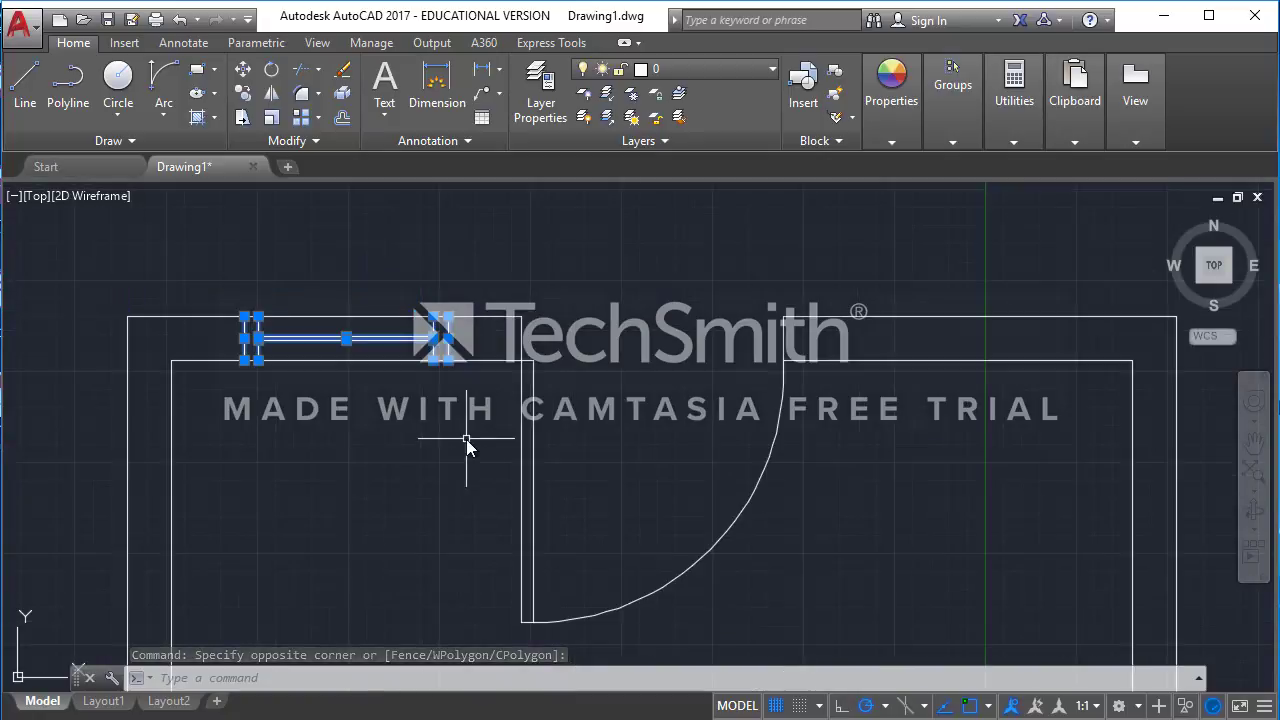
type("GRo")
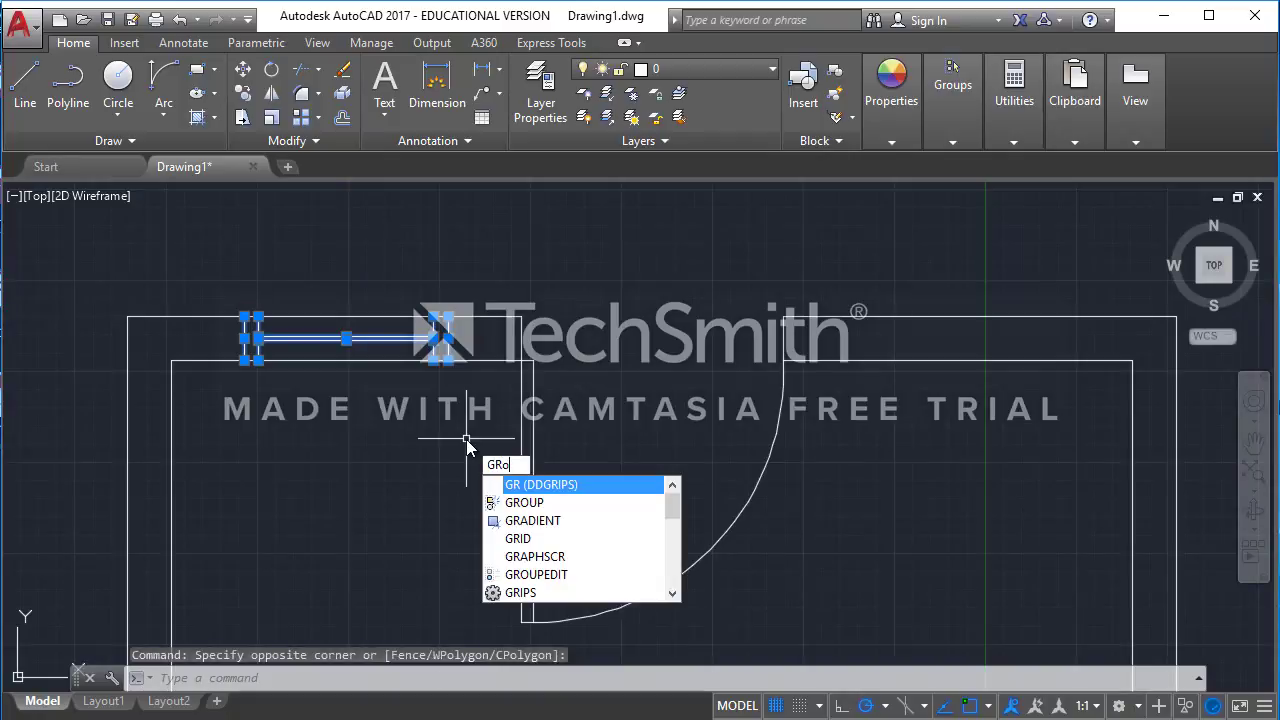
type("up")
key("Return")
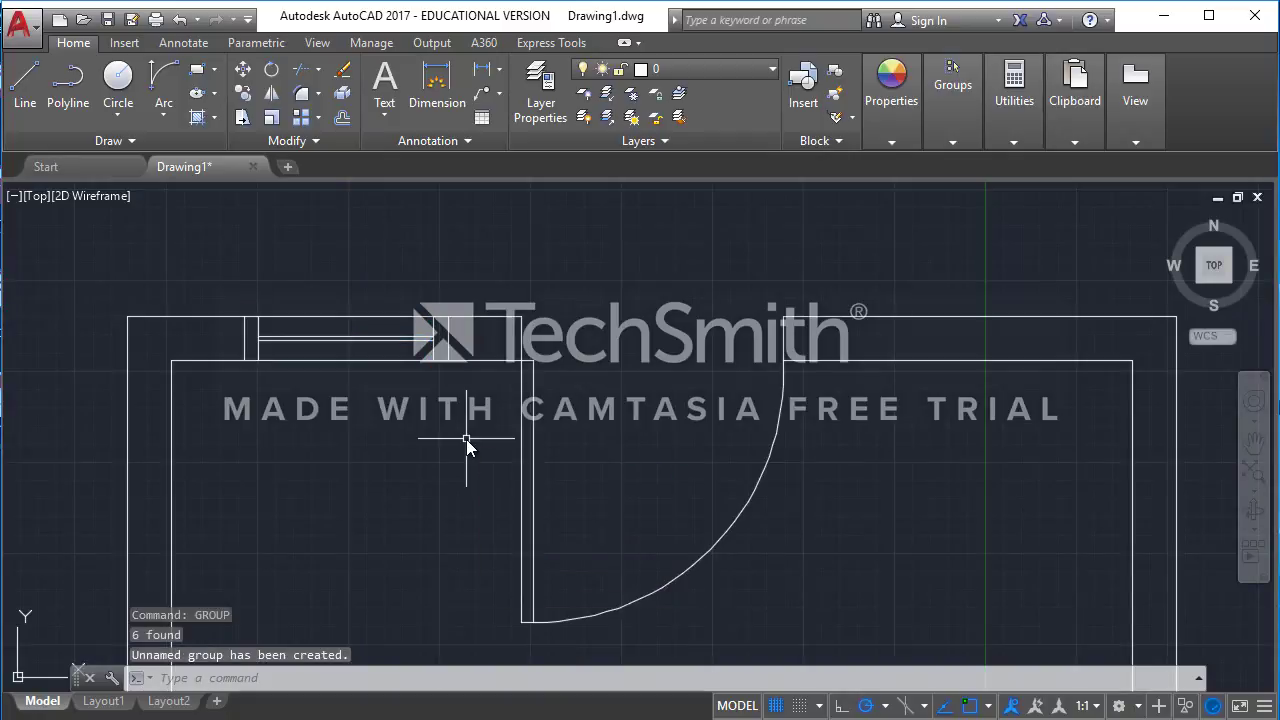
left_click(256, 333)
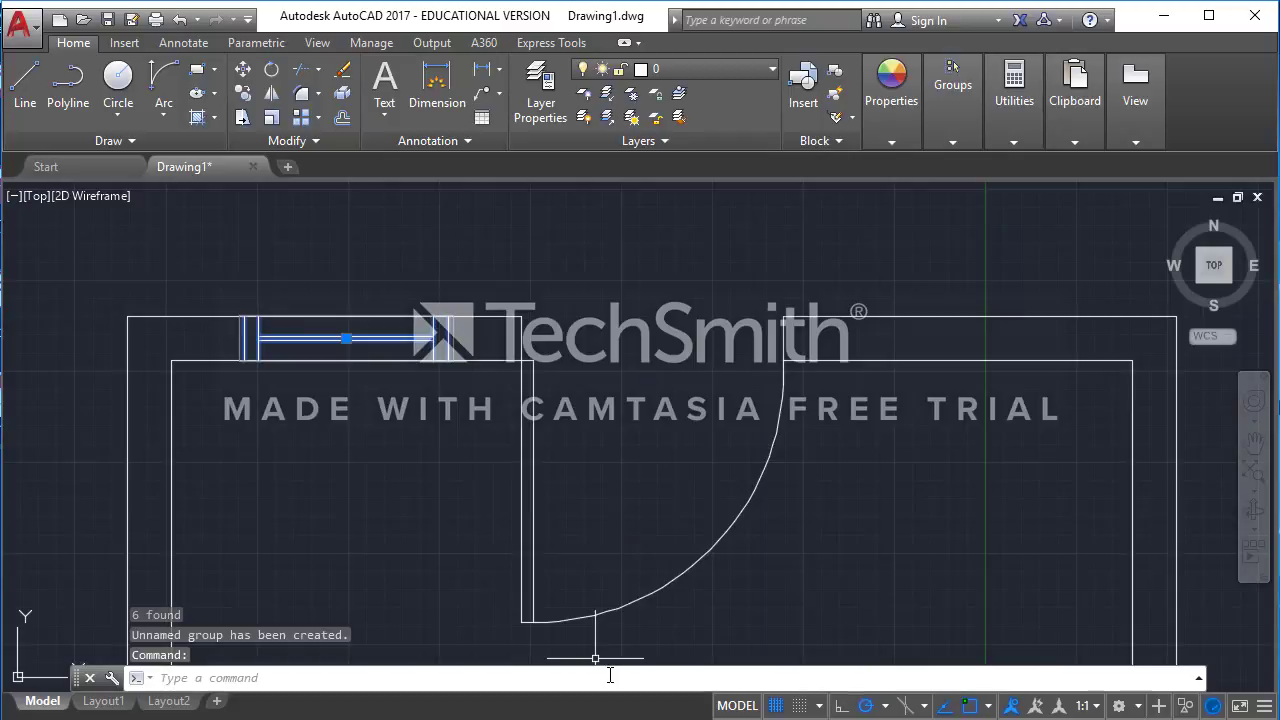
key("Escape")
Step: Mirror the window group to the other side of the door about a vertical line through the bottom wall's midpoint, keeping the original
left_click(445, 328)
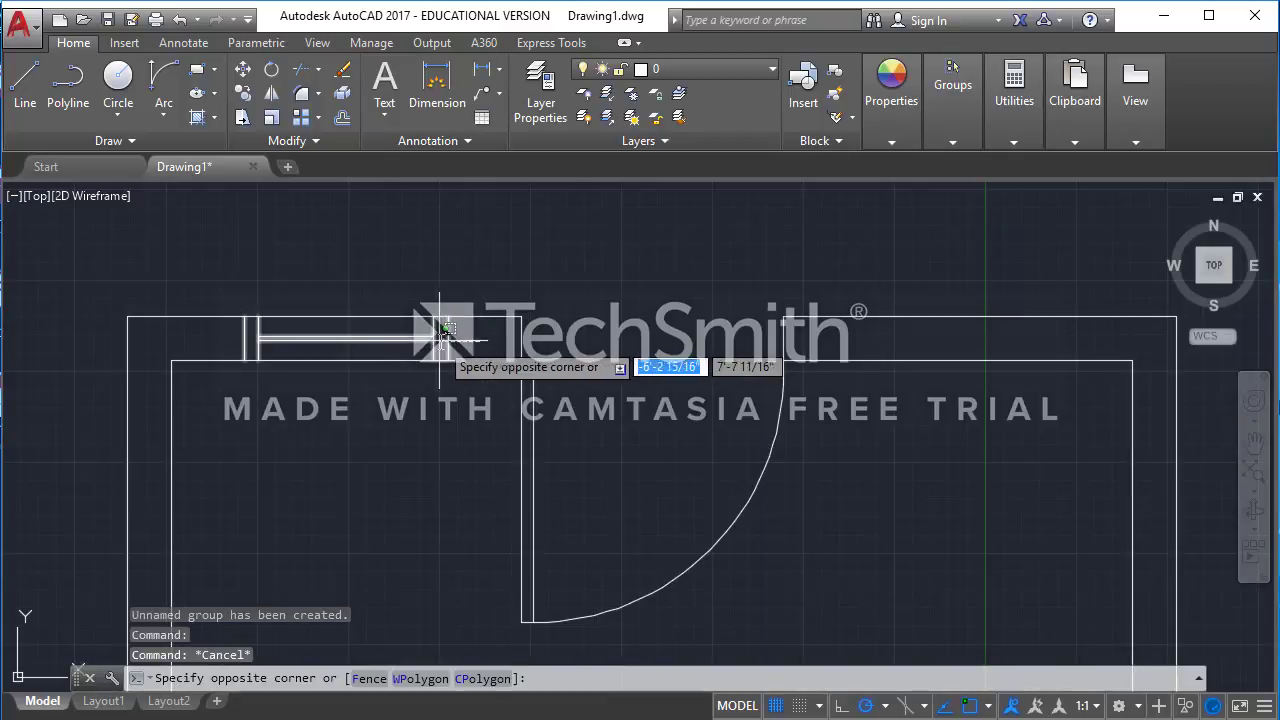
left_click(240, 348)
scroll(490, 280, "down", 3)
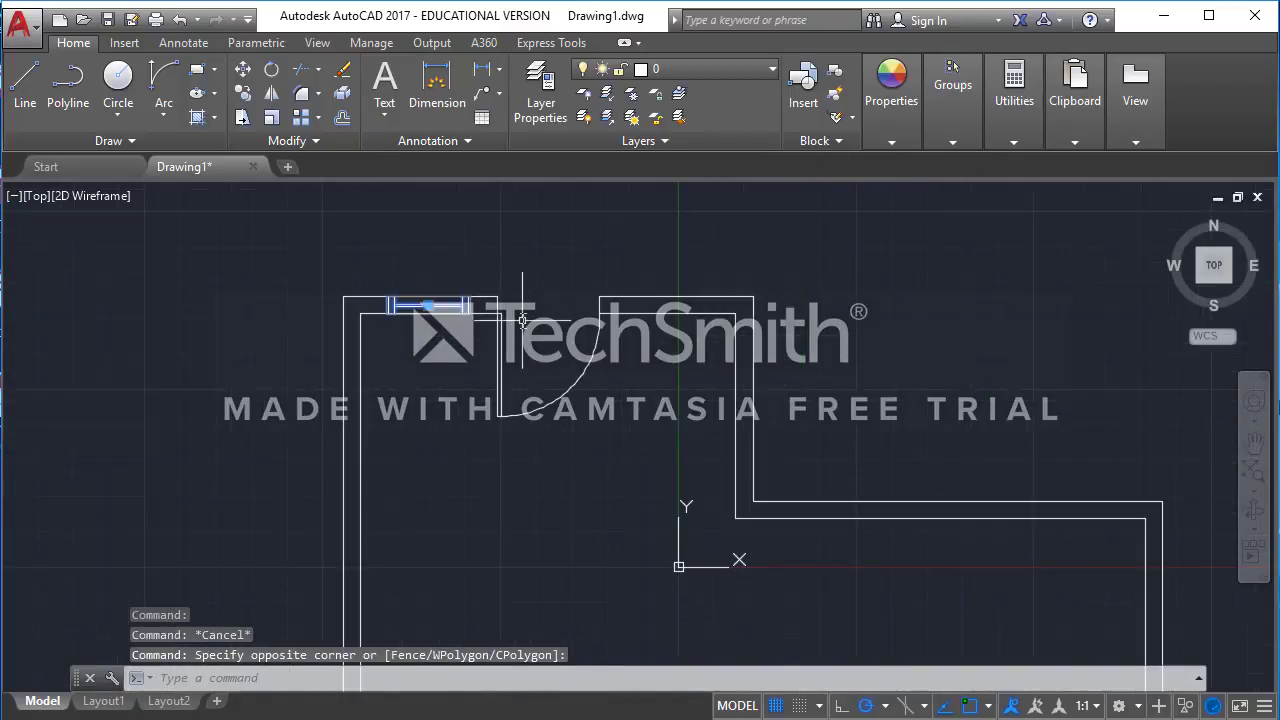
type("MI")
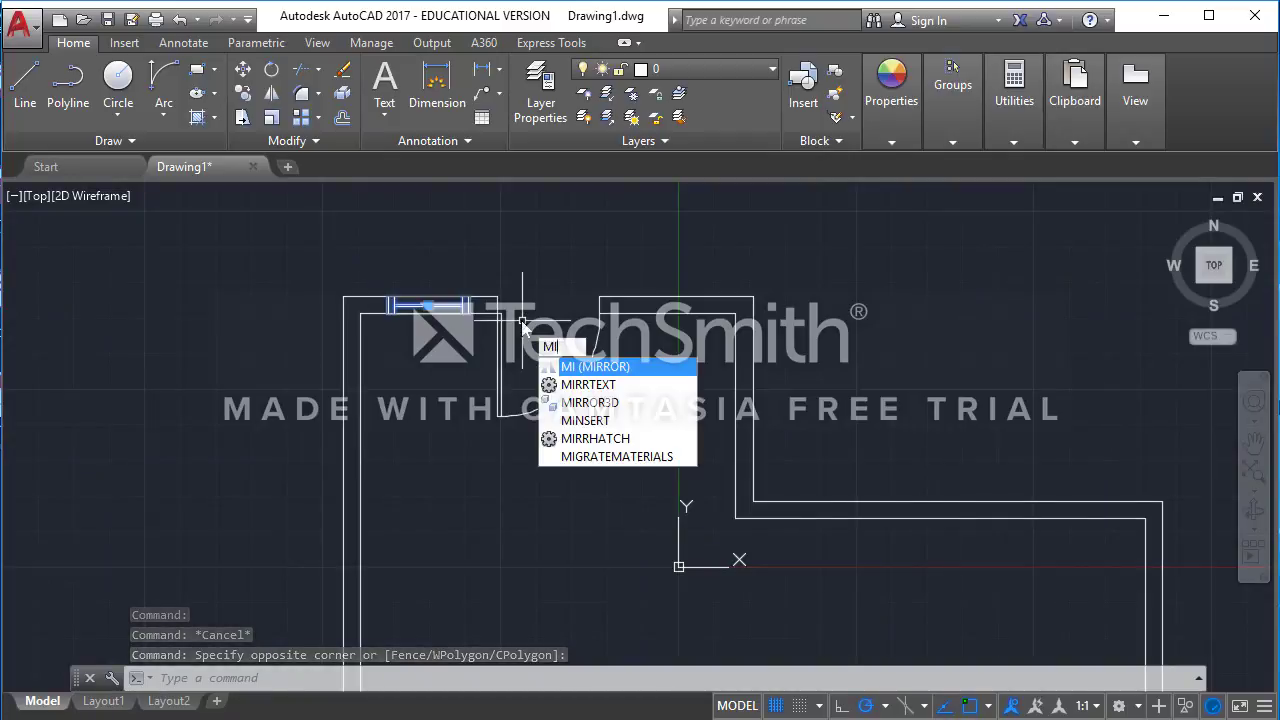
key("Return")
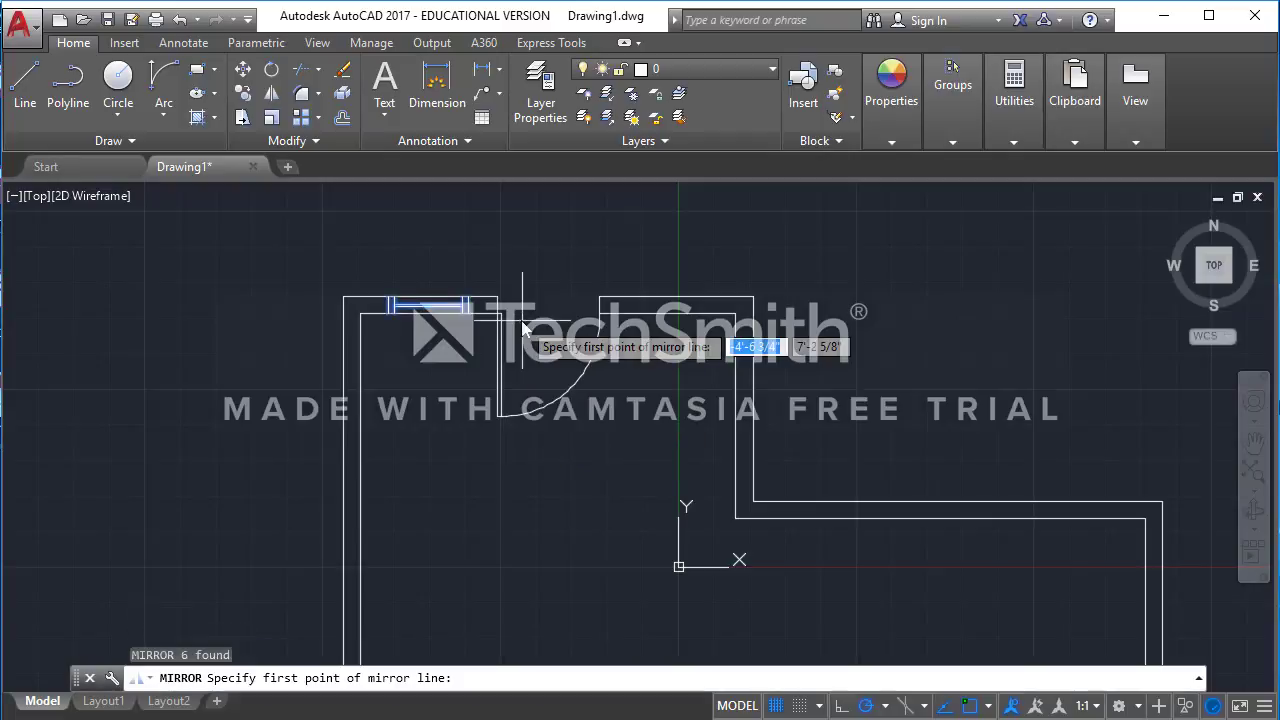
scroll(527, 257, "down", 2)
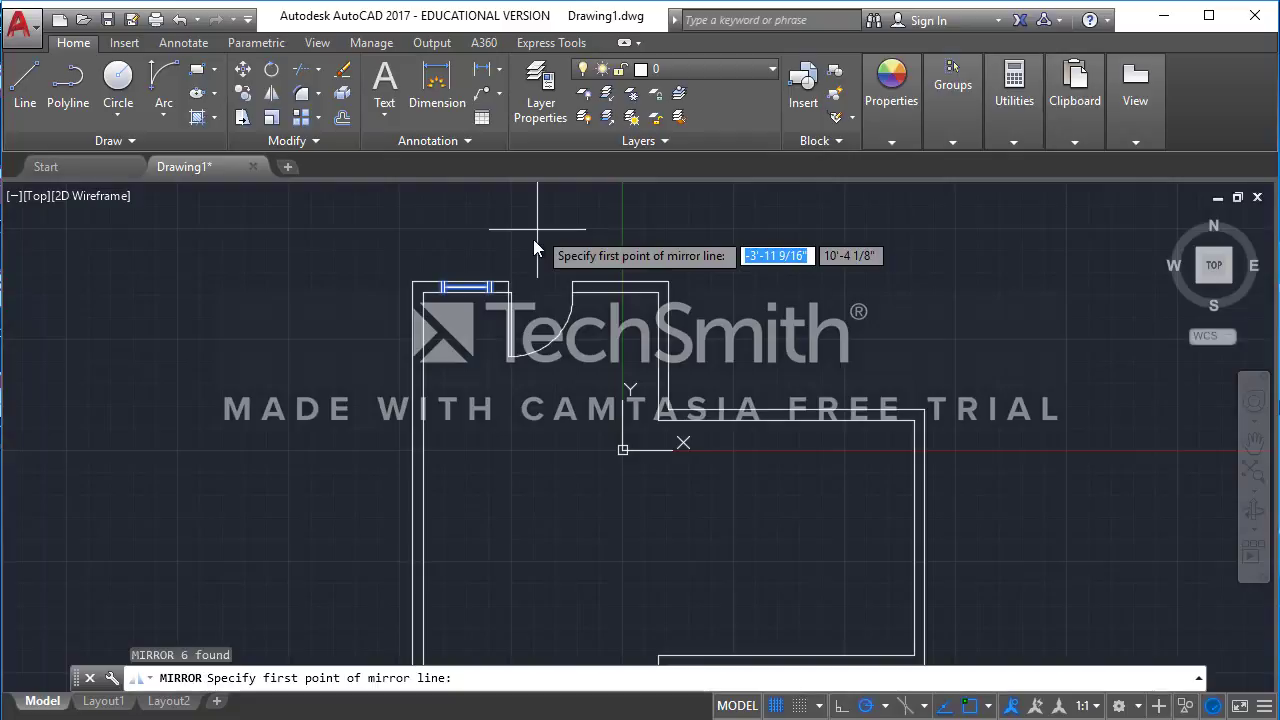
scroll(597, 317, "up", 2)
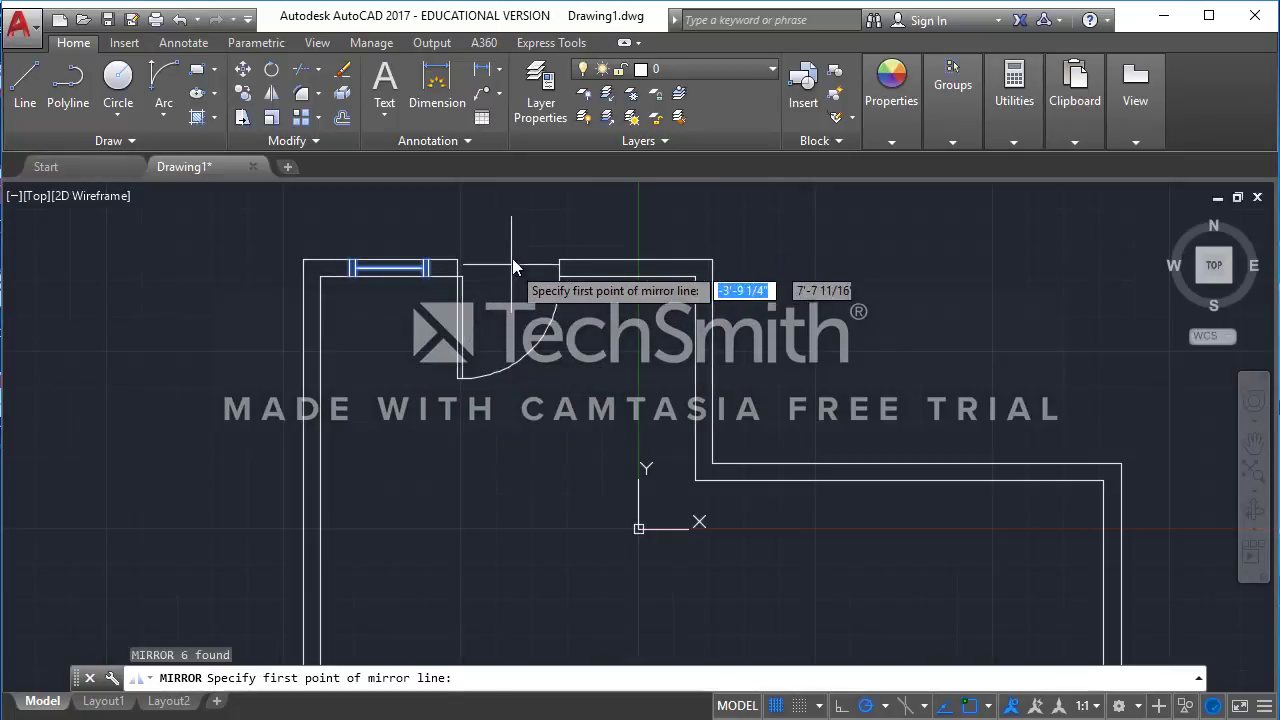
scroll(496, 249, "down", 4)
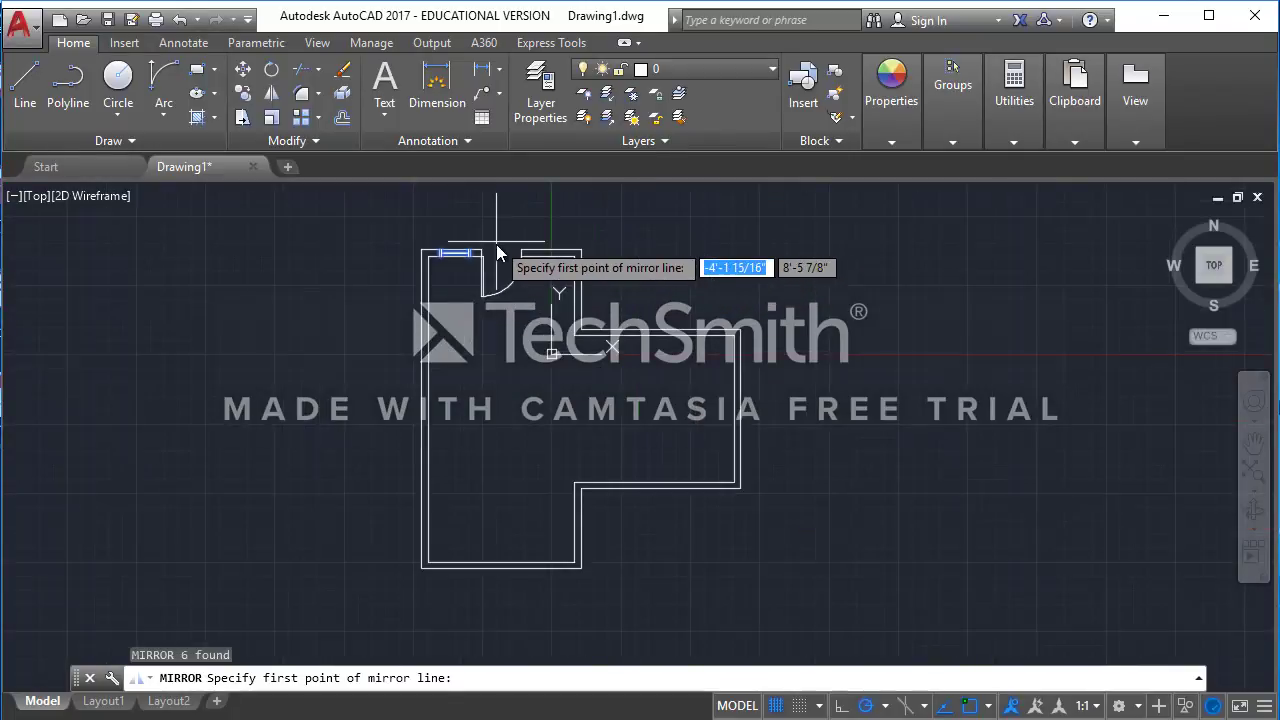
left_click(499, 560)
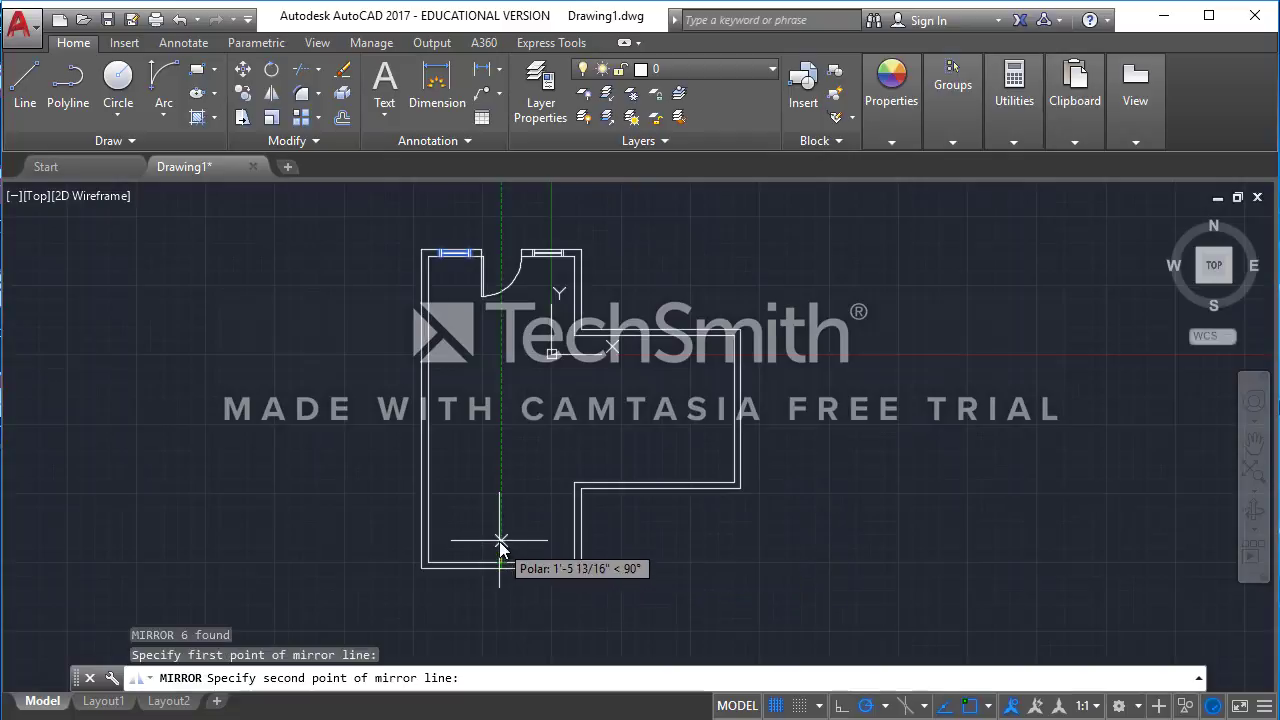
left_click(504, 363)
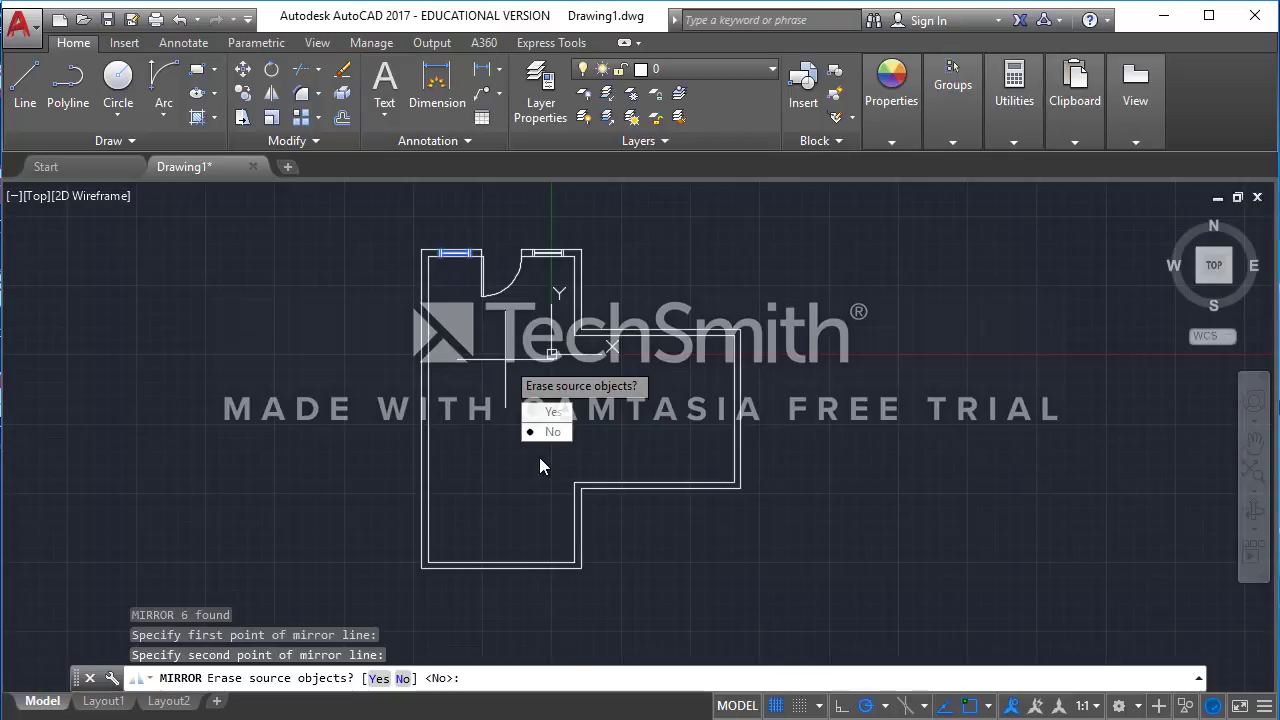
key("Return")
Step: Mirror the top wall's window left of the door onto the left wall about the top-left corner's inner-to-outer diagonal, keeping the original
scroll(528, 274, "up", 4)
middle_click_drag(528, 274, 529, 379)
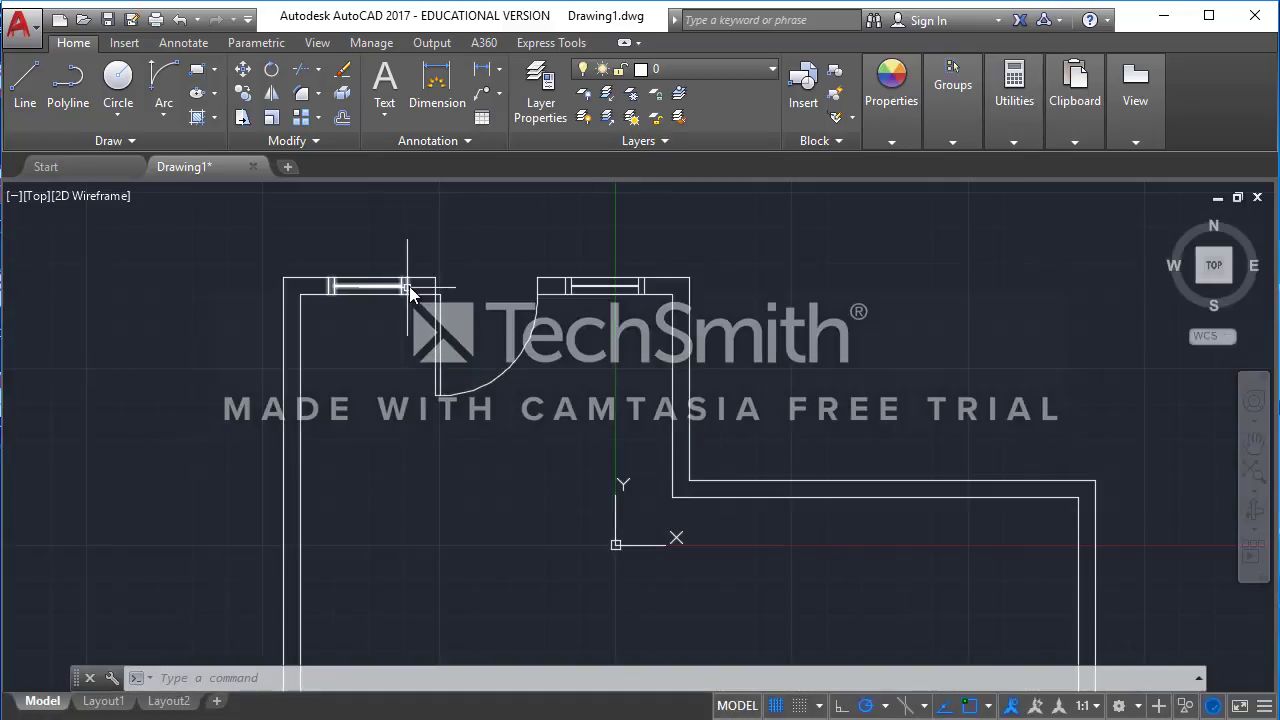
left_click(402, 286)
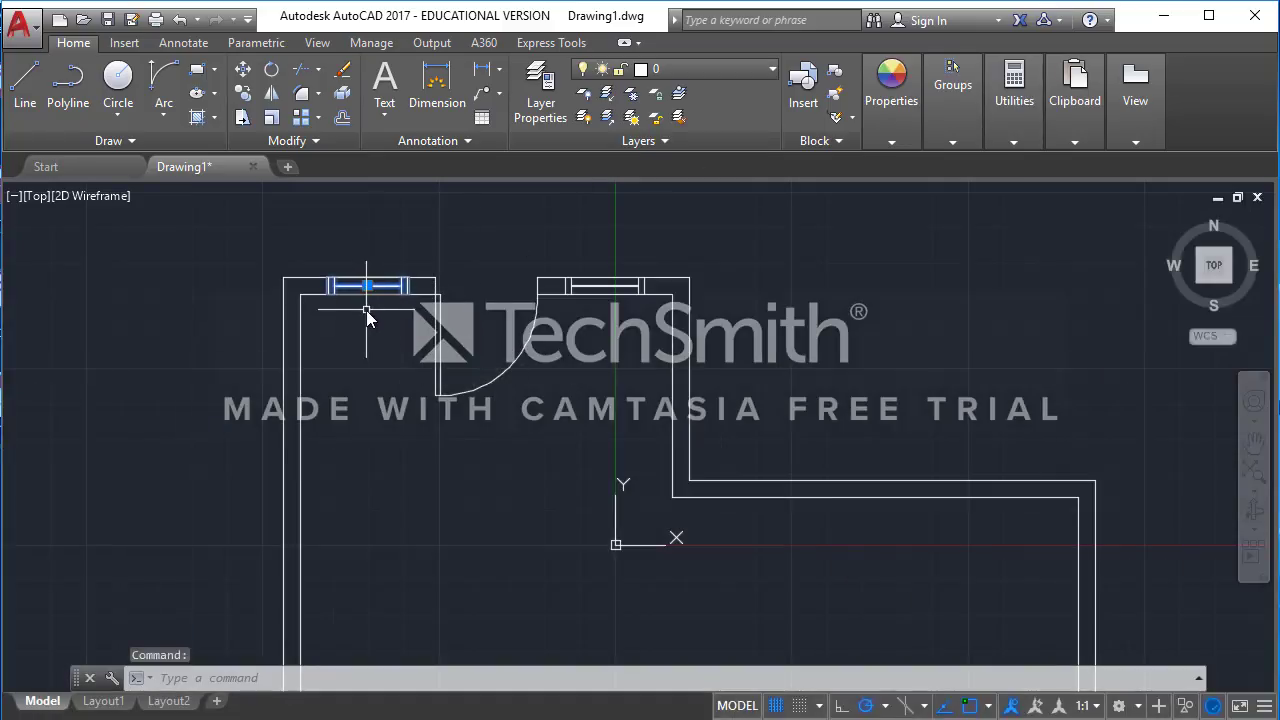
type("MI")
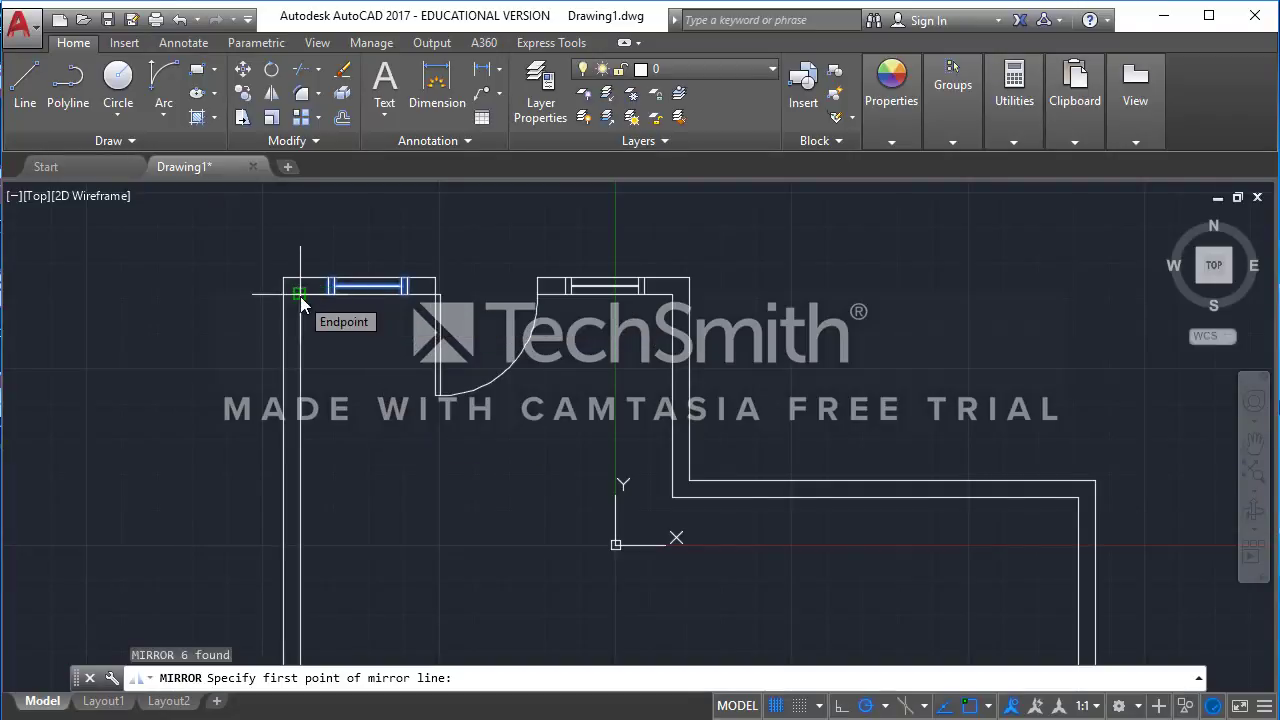
scroll(300, 296, "up", 2)
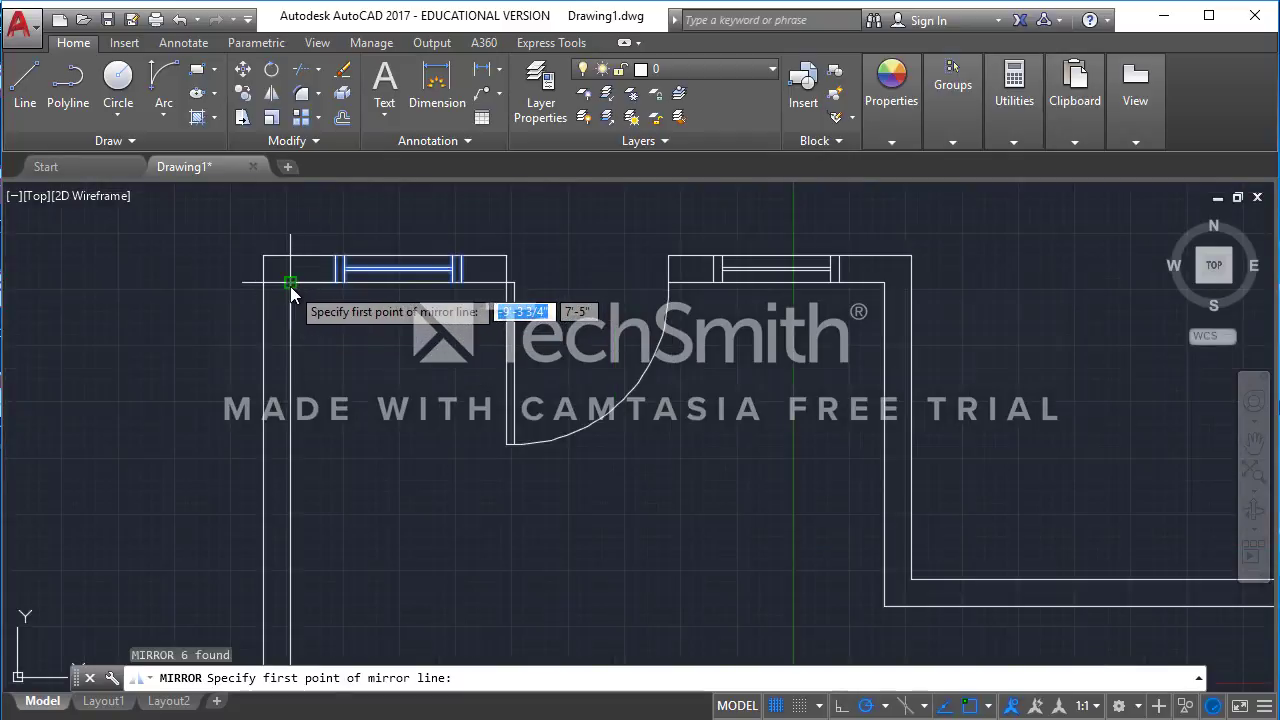
left_click(290, 284)
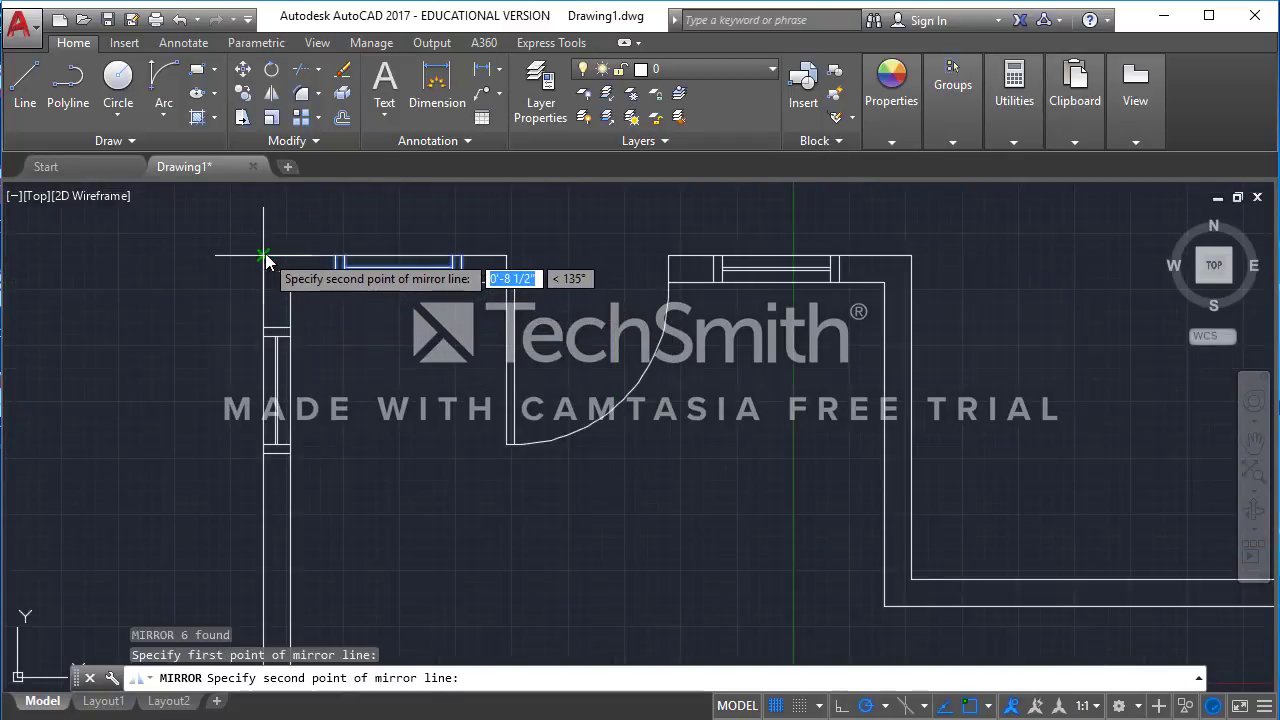
left_click(266, 260)
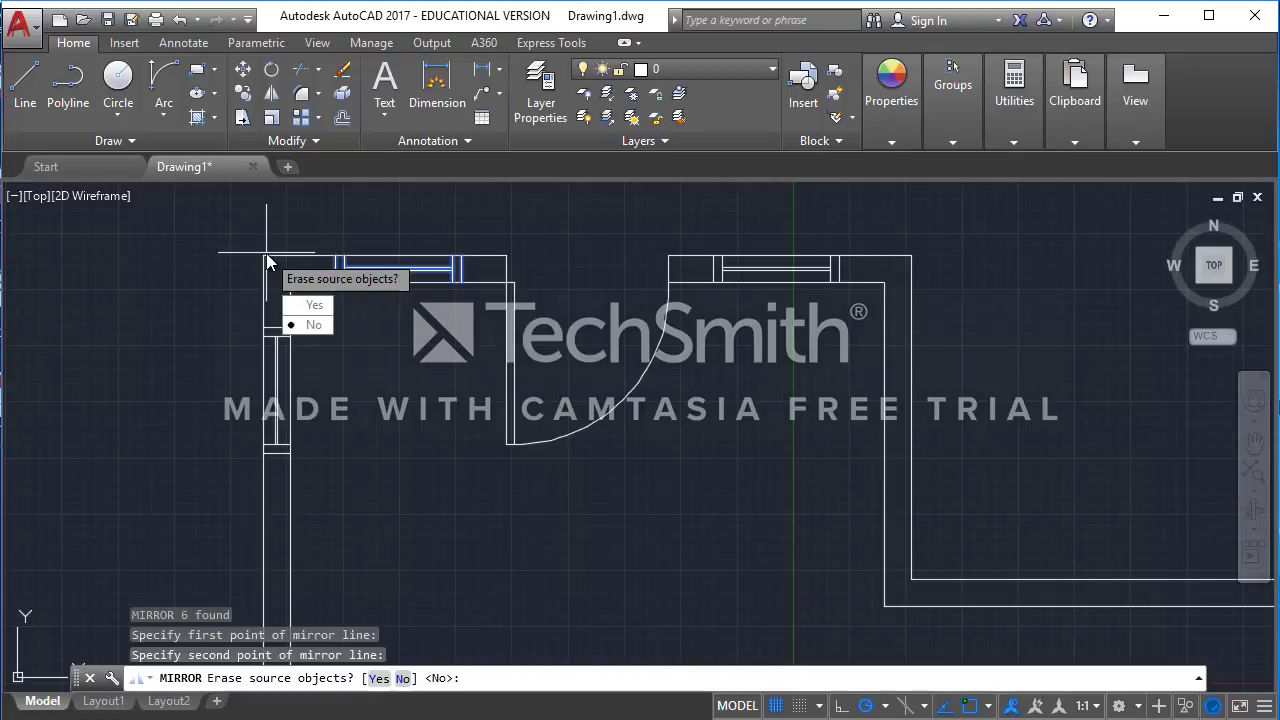
key("Return")
Step: Mirror the window right of the door onto the adjacent right wall about that corner's inner-to-outer diagonal, keeping the original
scroll(344, 278, "down", 2)
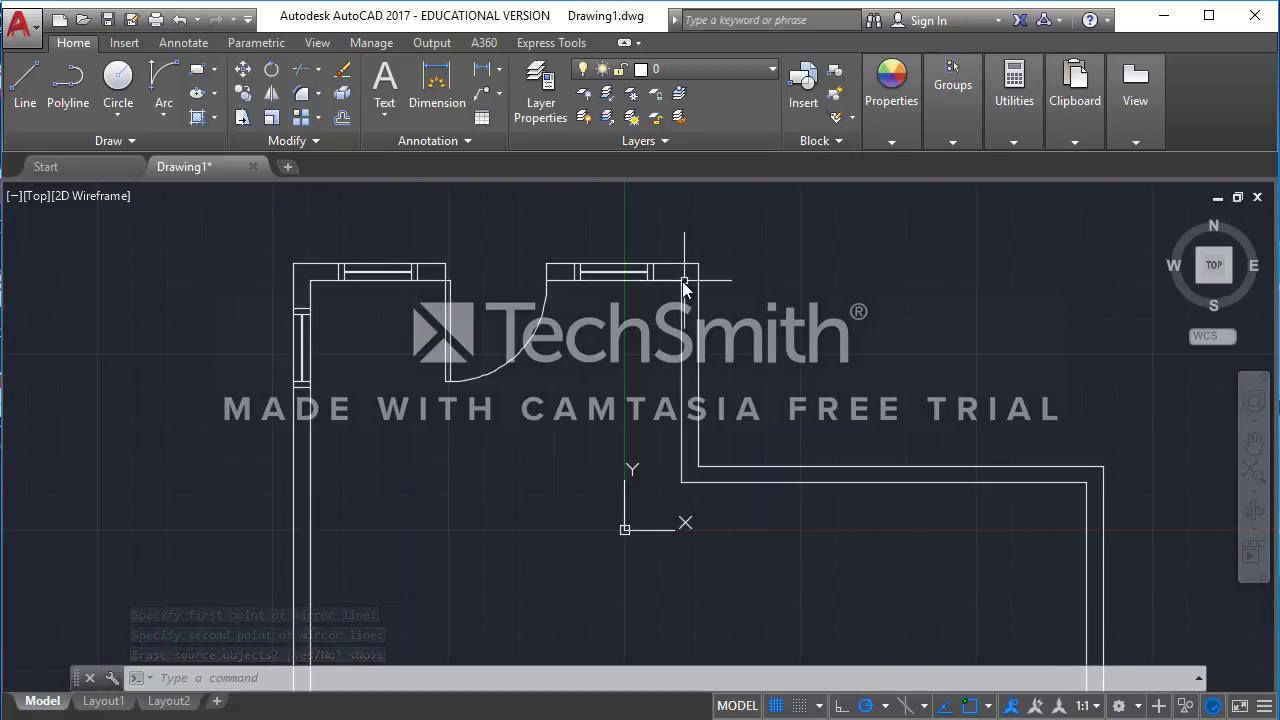
left_click(652, 272)
type("m")
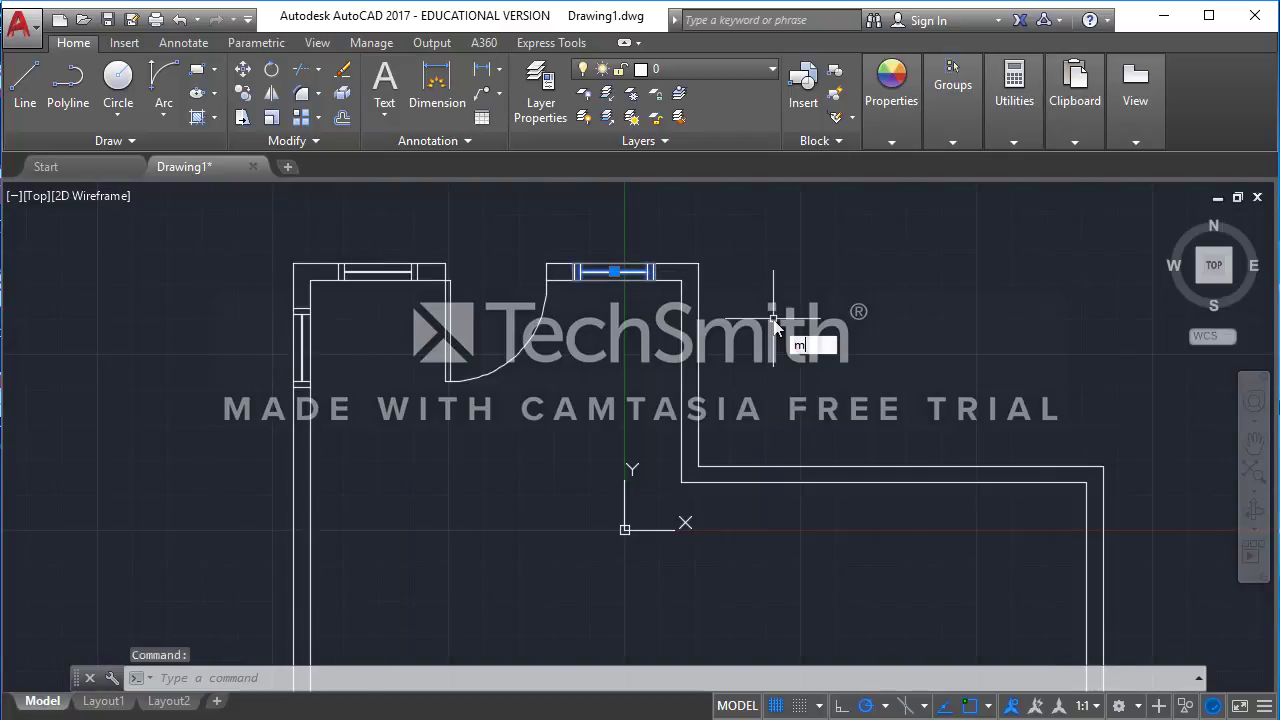
type("ir")
key("Return")
scroll(760, 330, "up", 3)
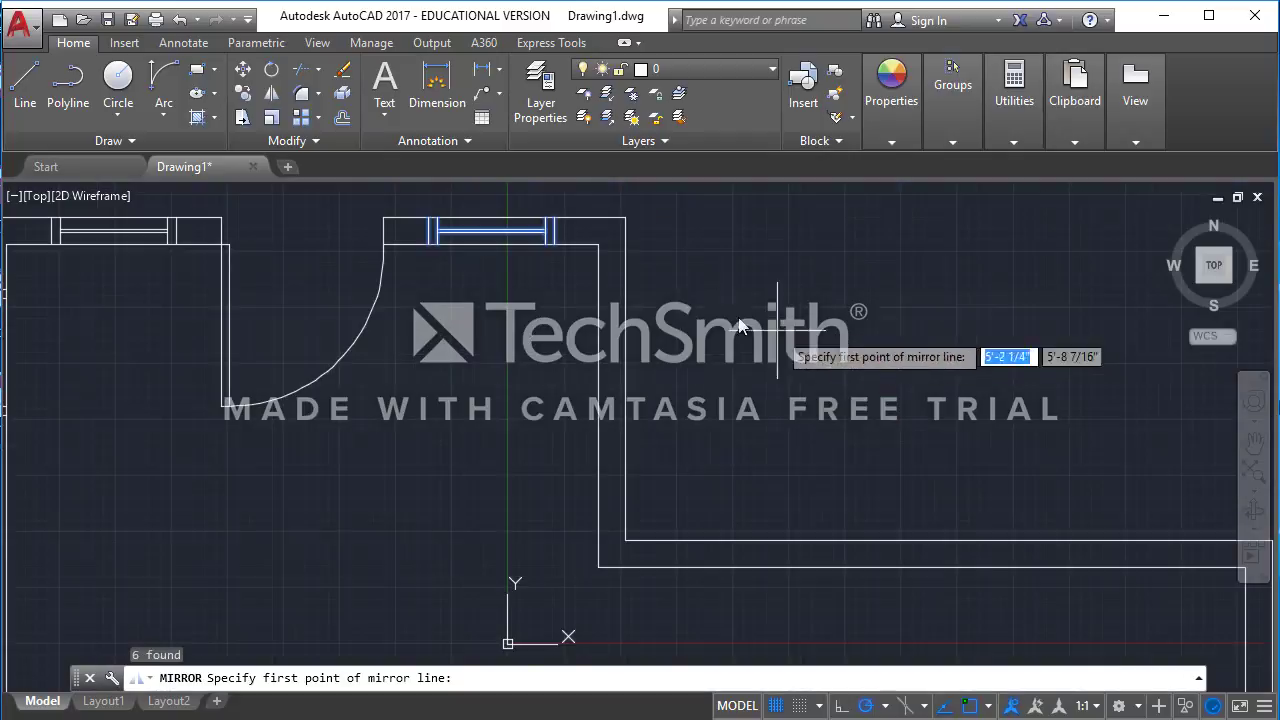
left_click(615, 245)
left_click(623, 218)
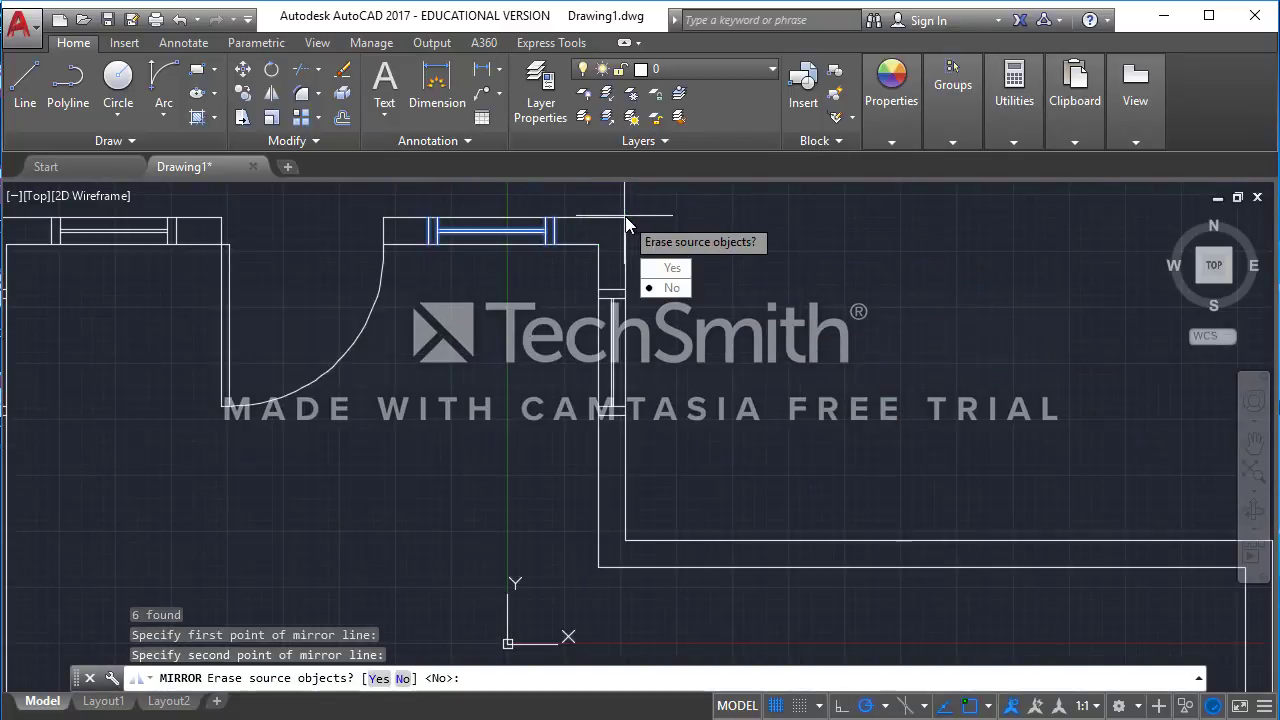
scroll(632, 236, "down", 3)
key("Return")
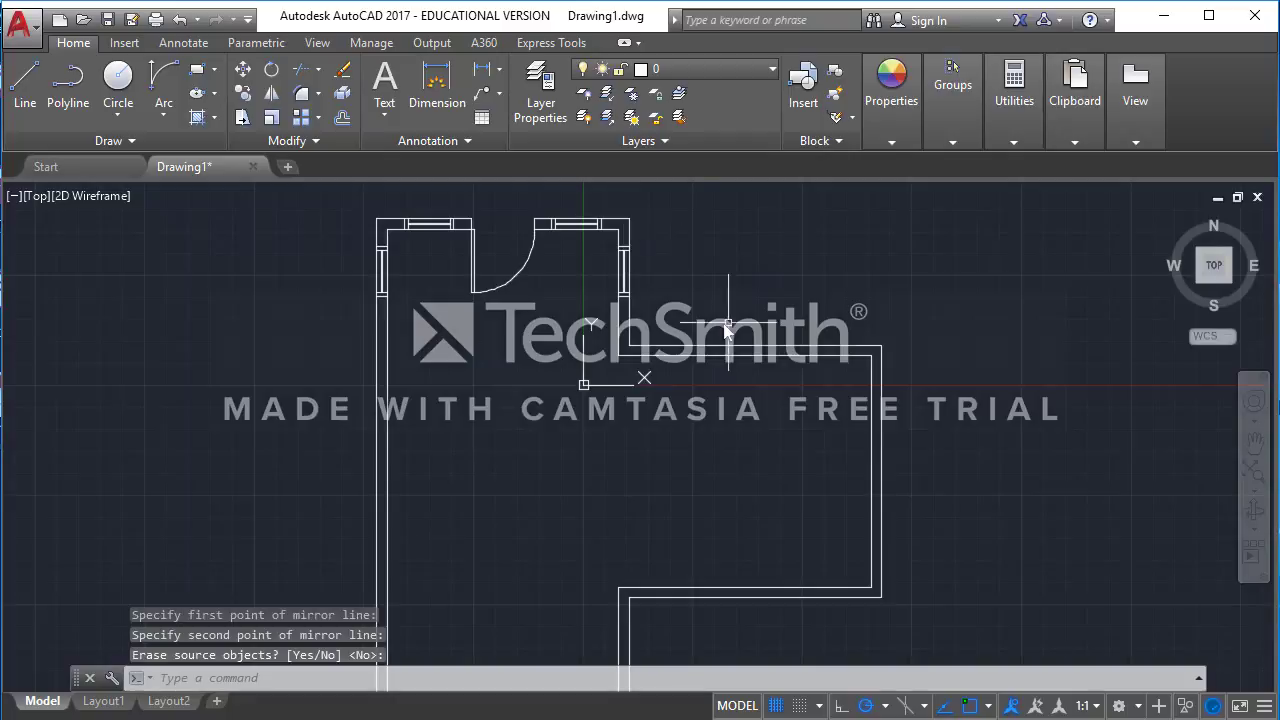
Step: Mirror the left wall's window and the top wall's left window downward about a horizontal line through the left wall's midpoint, keeping the originals
scroll(700, 310, "down", 2)
middle_click_drag(663, 337, 590, 340)
scroll(460, 258, "up", 4)
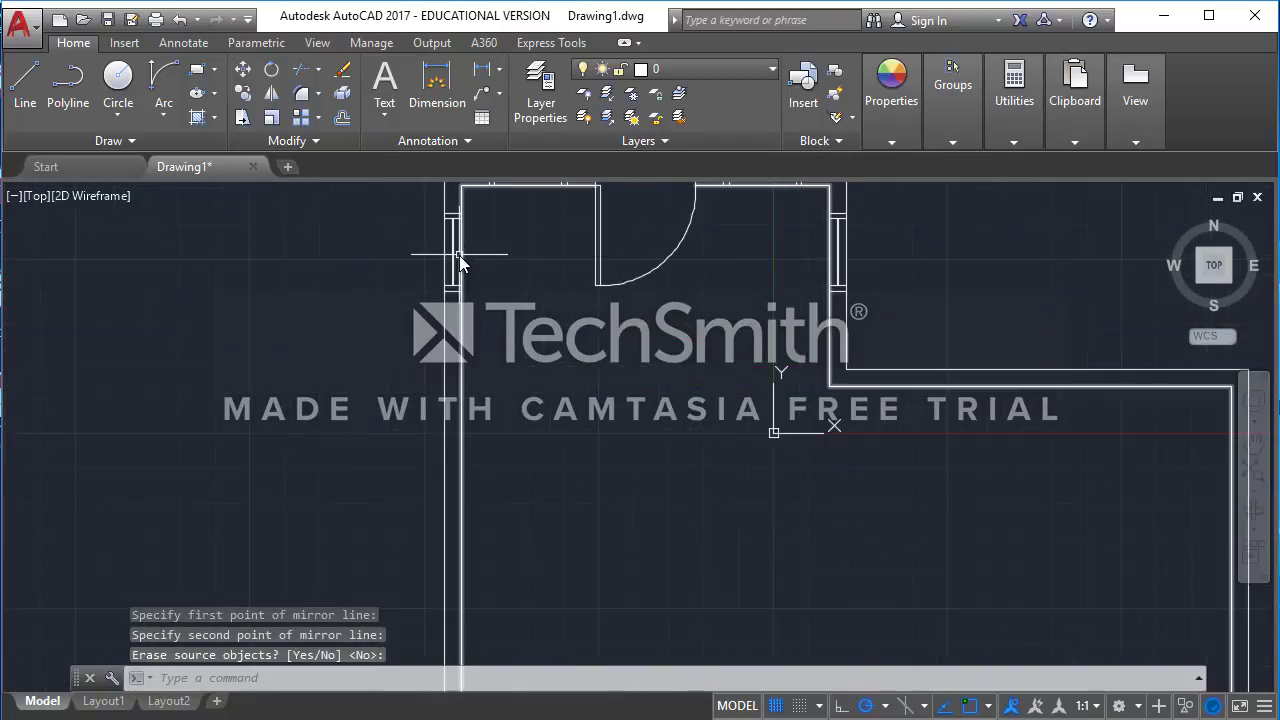
left_click(452, 250)
middle_click_drag(486, 372, 490, 468)
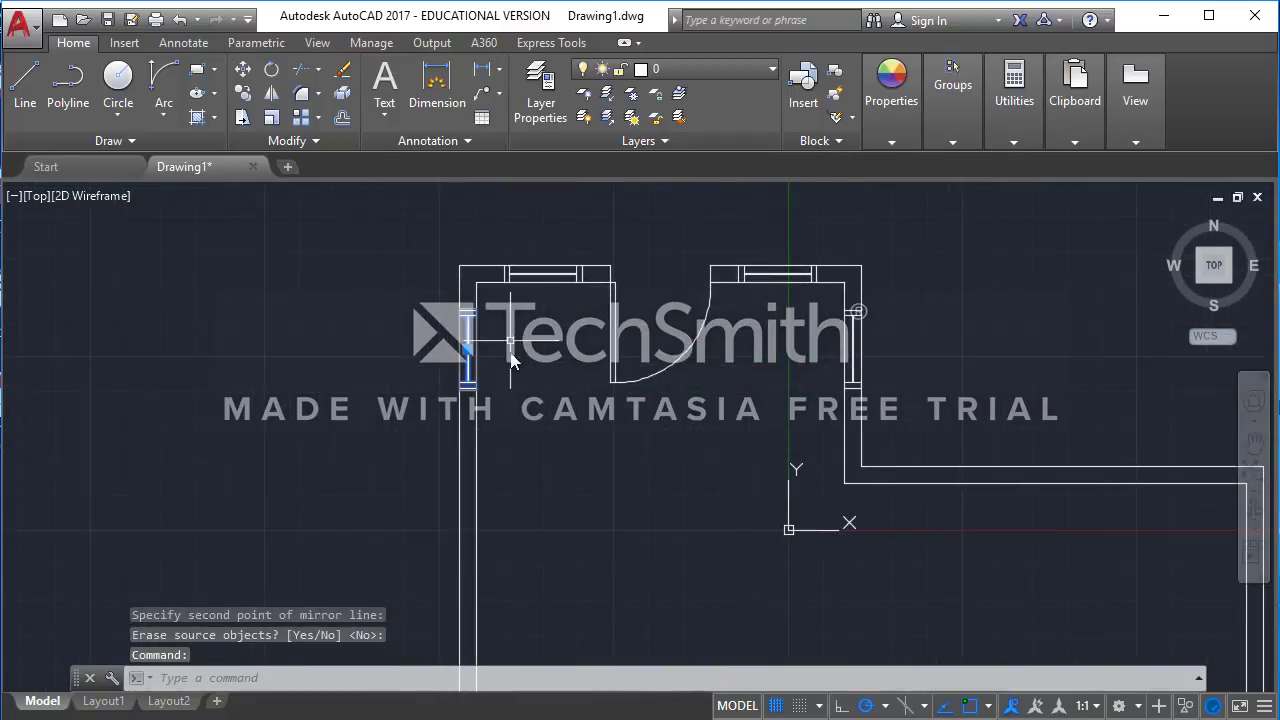
left_click(525, 273)
scroll(460, 238, "down", 2)
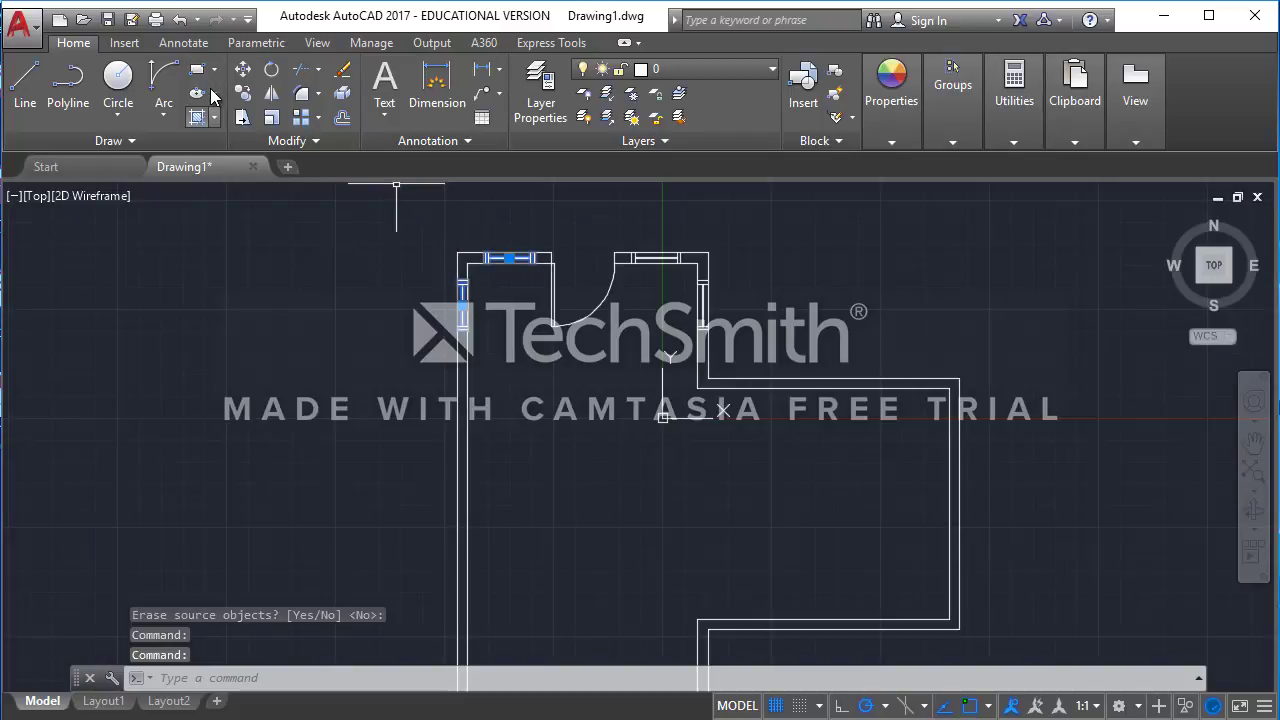
type("mi")
key("Return")
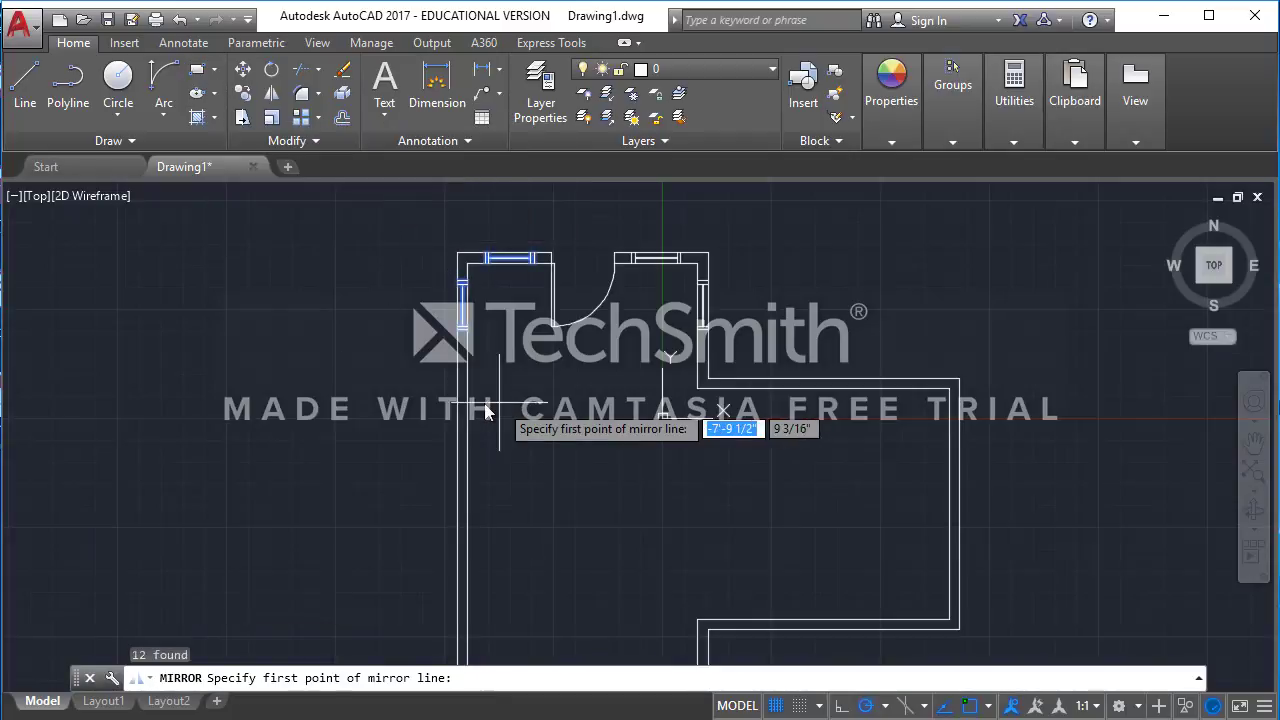
scroll(486, 470, "down", 2)
middle_click_drag(520, 476, 476, 424)
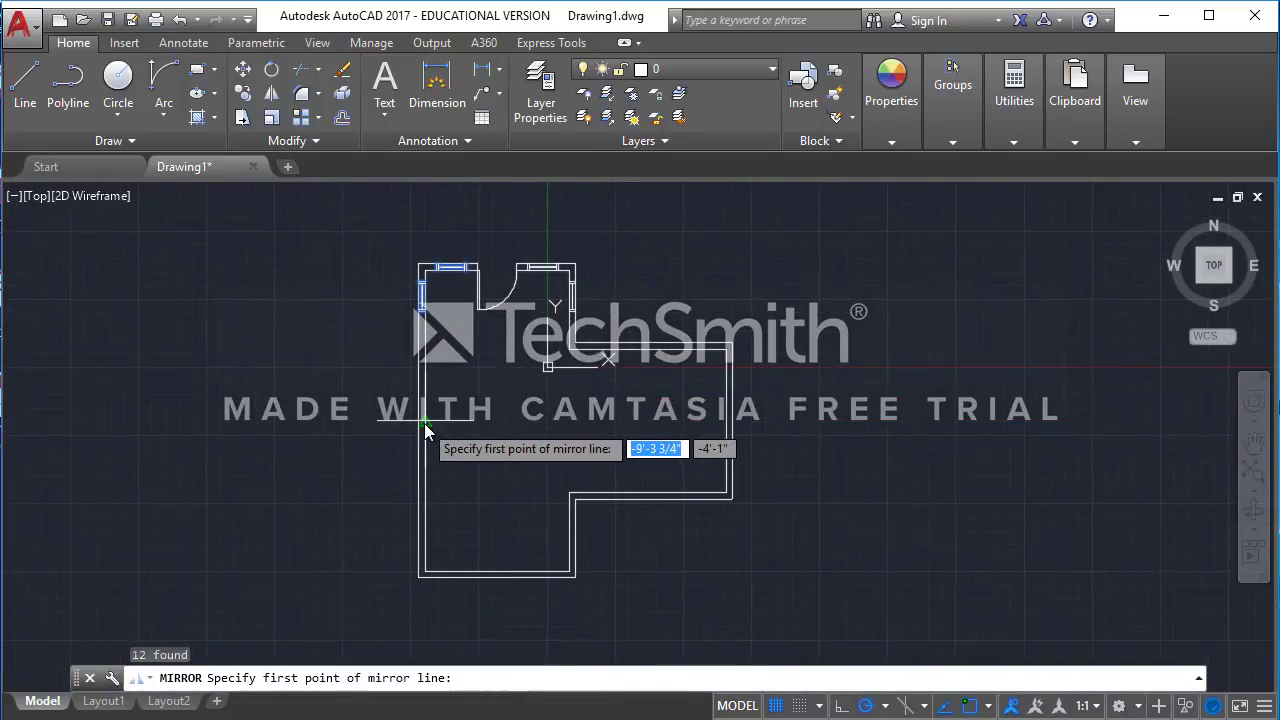
left_click(422, 419)
left_click(447, 418)
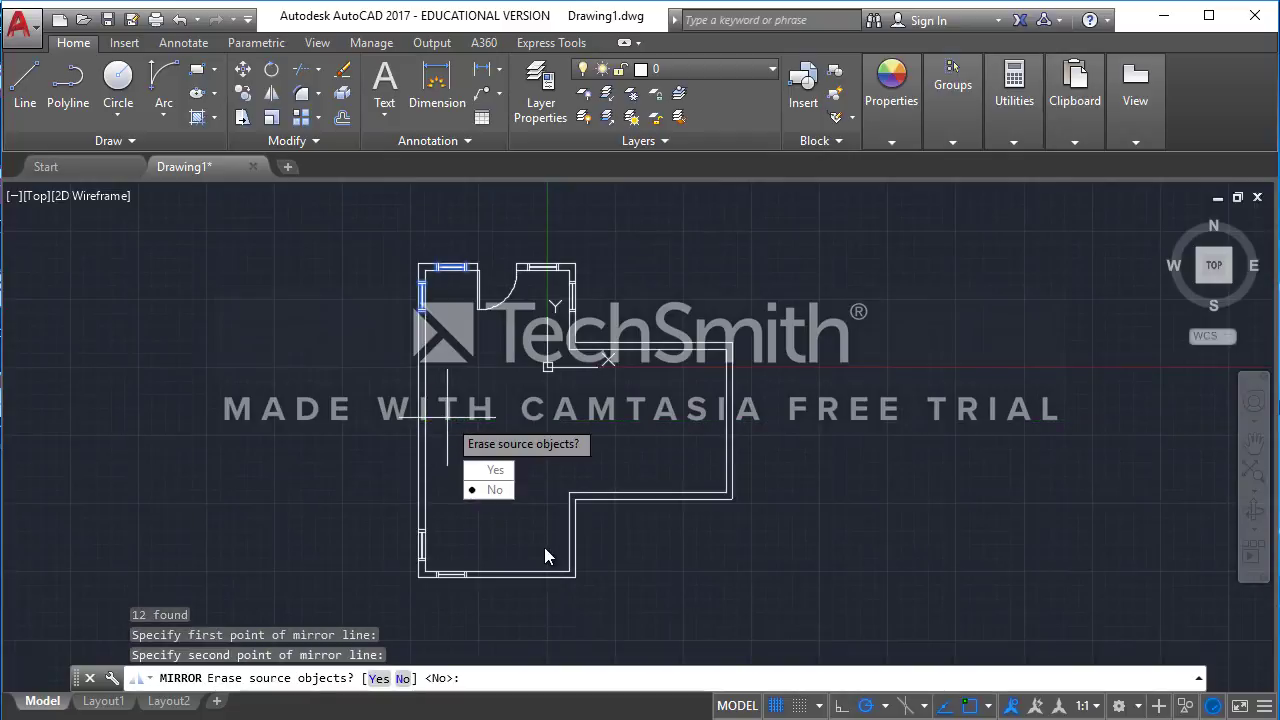
key("Return")
Step: Copy the bottom wall's window 2'6" to the right along the wall, using its upper-left jamb corner as base point
scroll(621, 502, "down", 2)
middle_click_drag(572, 498, 502, 416)
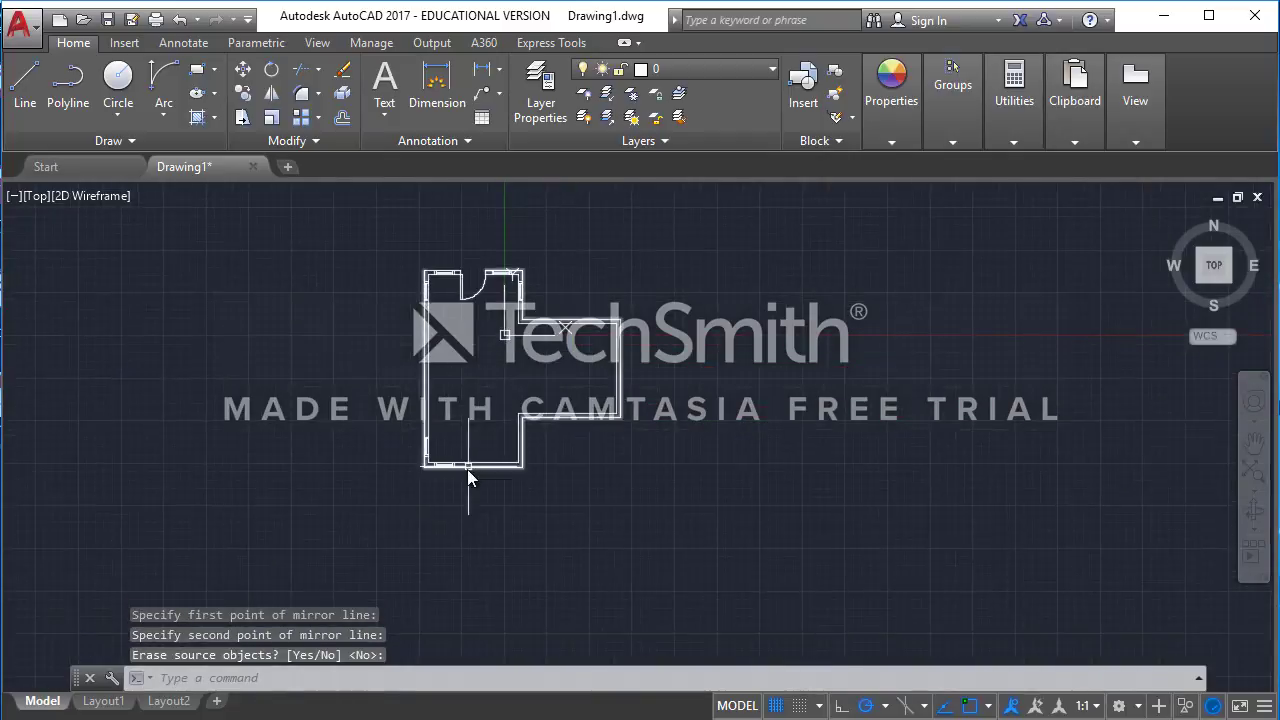
scroll(467, 469, "up", 8)
left_click(366, 457)
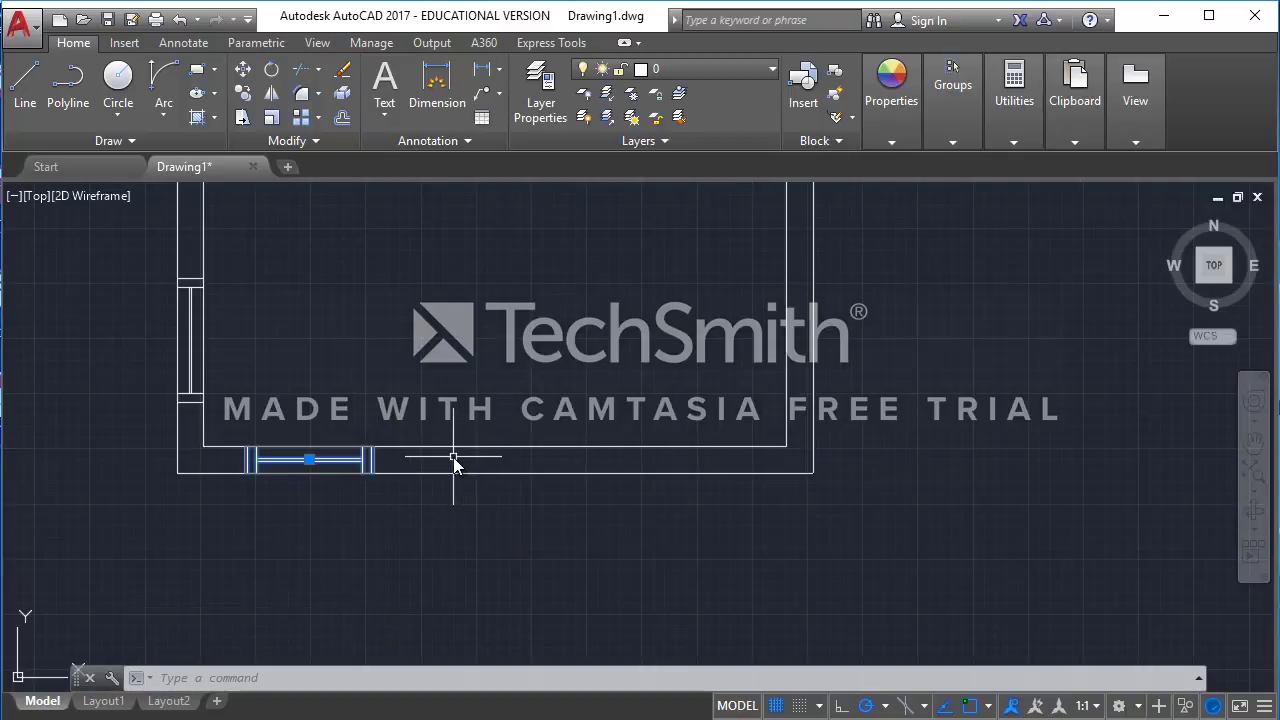
type("co")
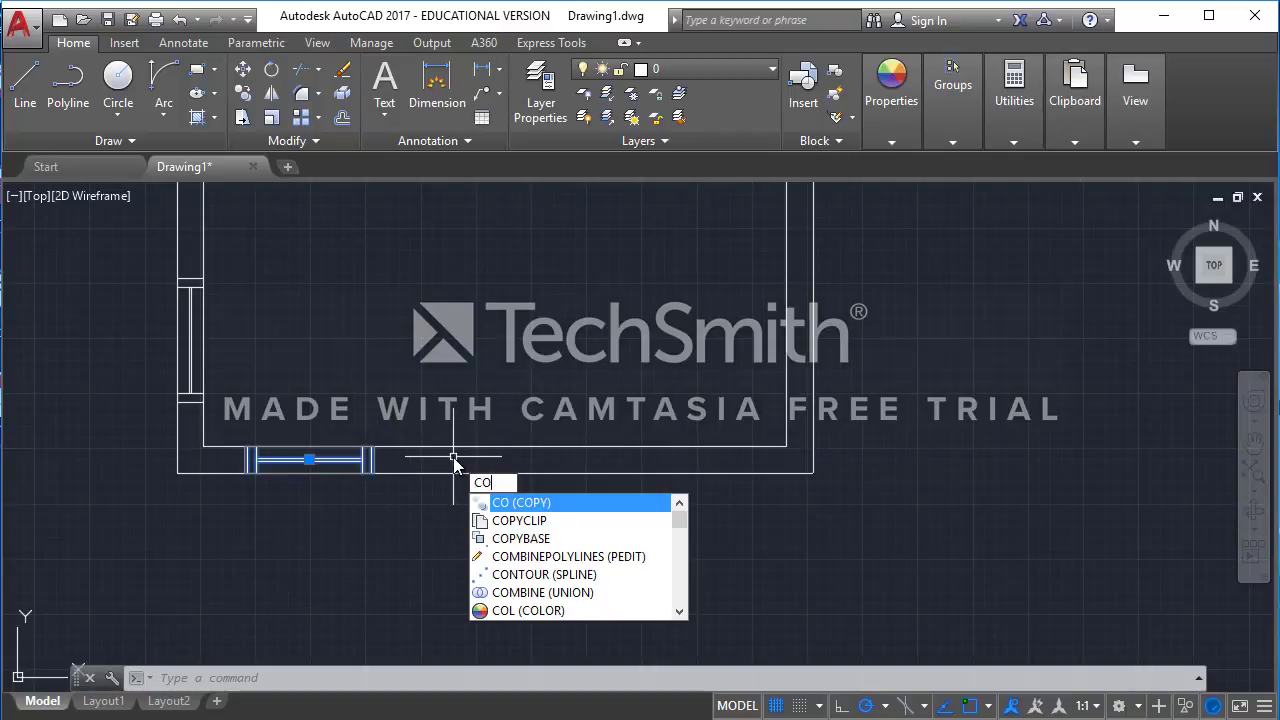
key("Return")
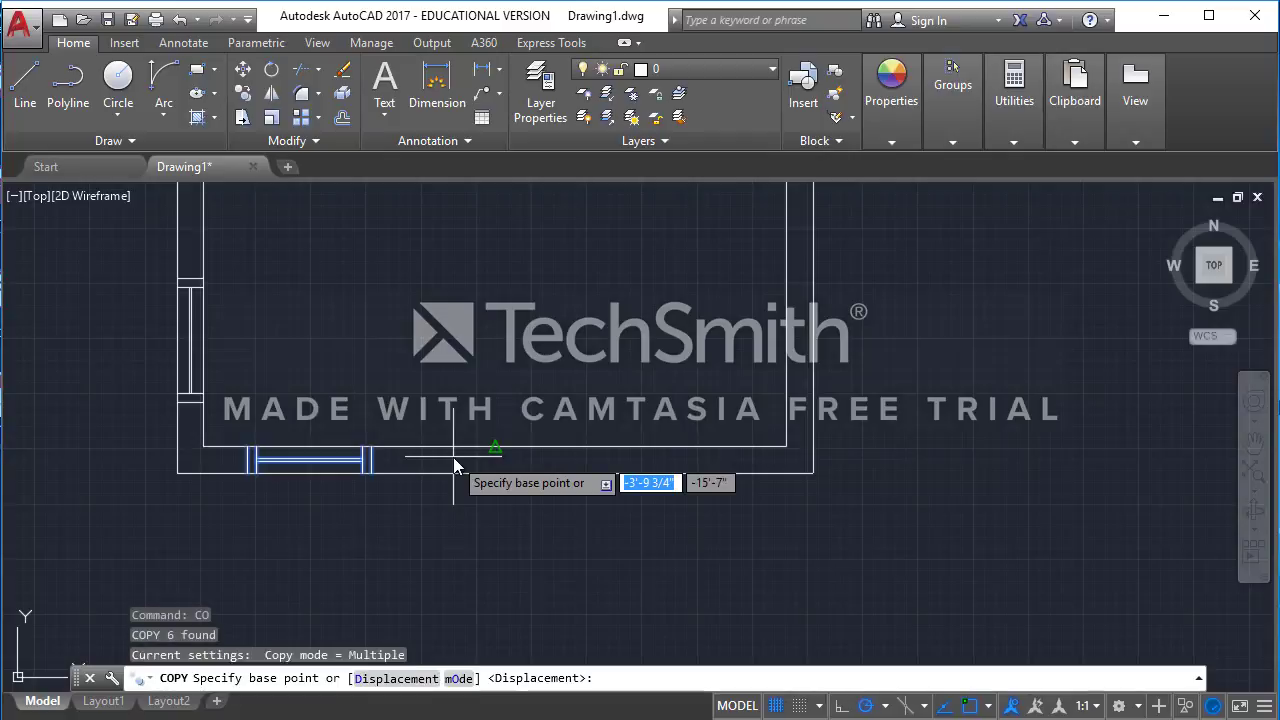
scroll(320, 445, "up", 2)
left_click(201, 450)
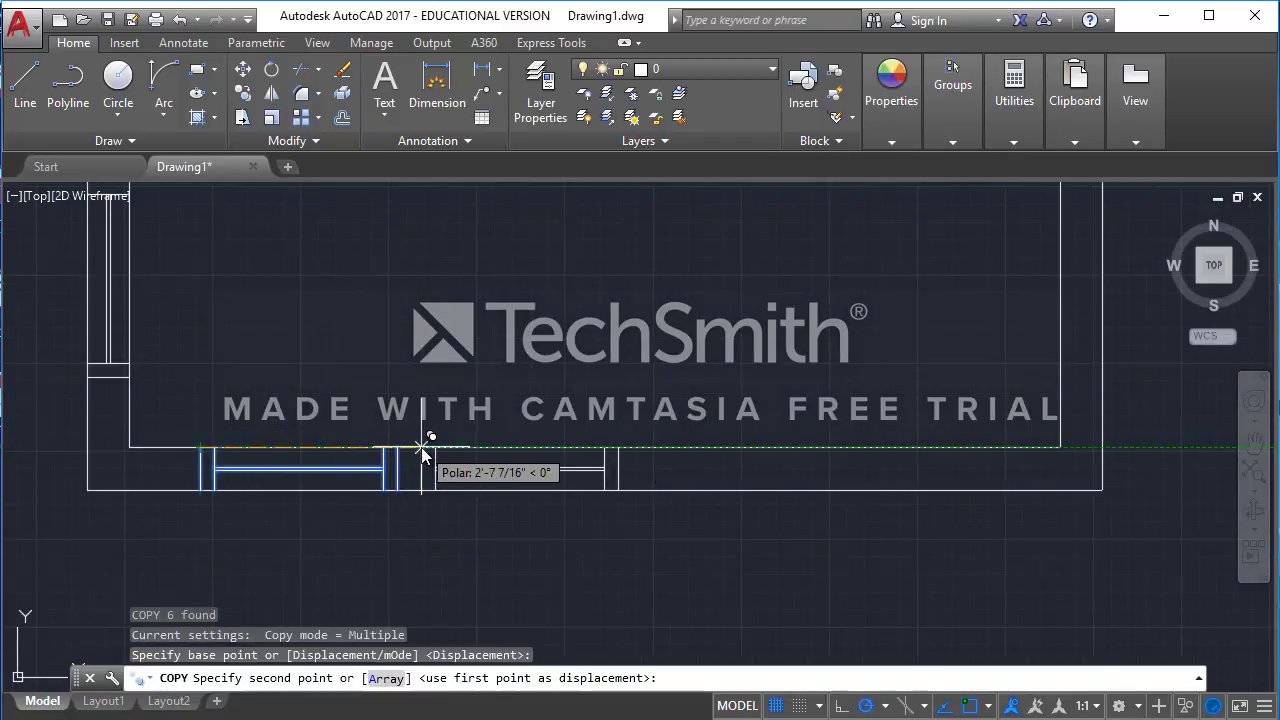
type("2'6")
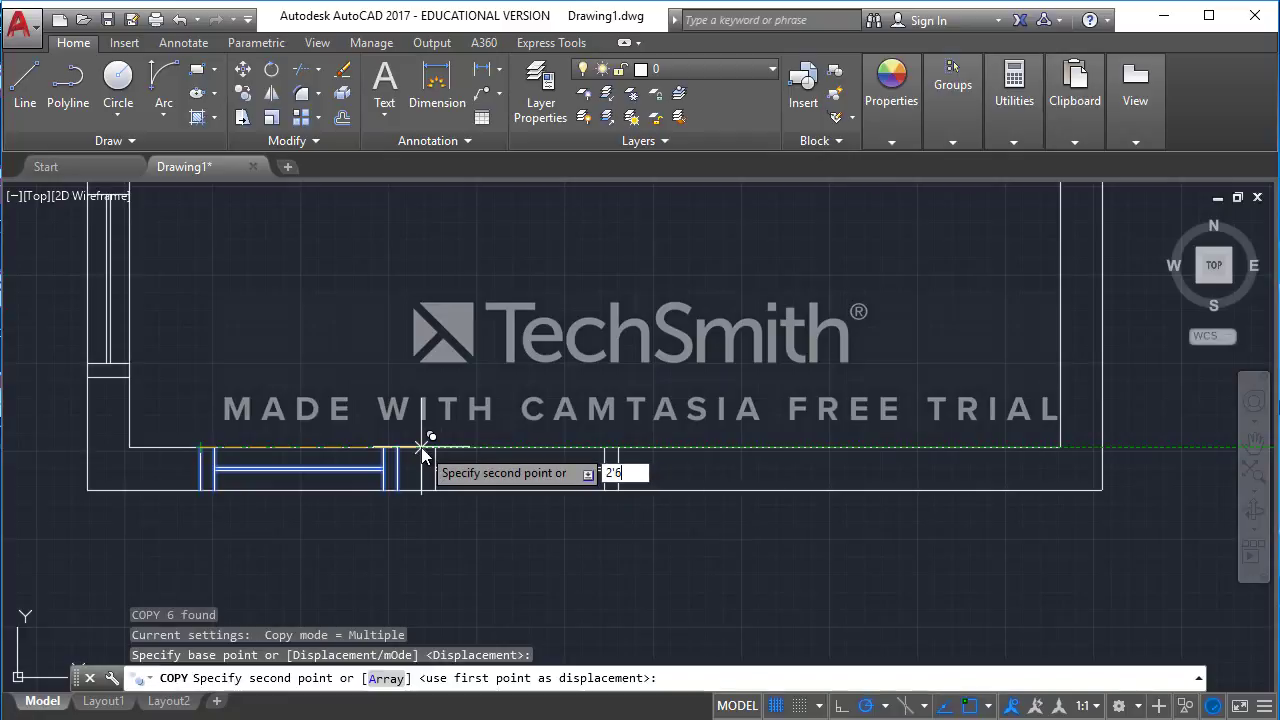
key("Return")
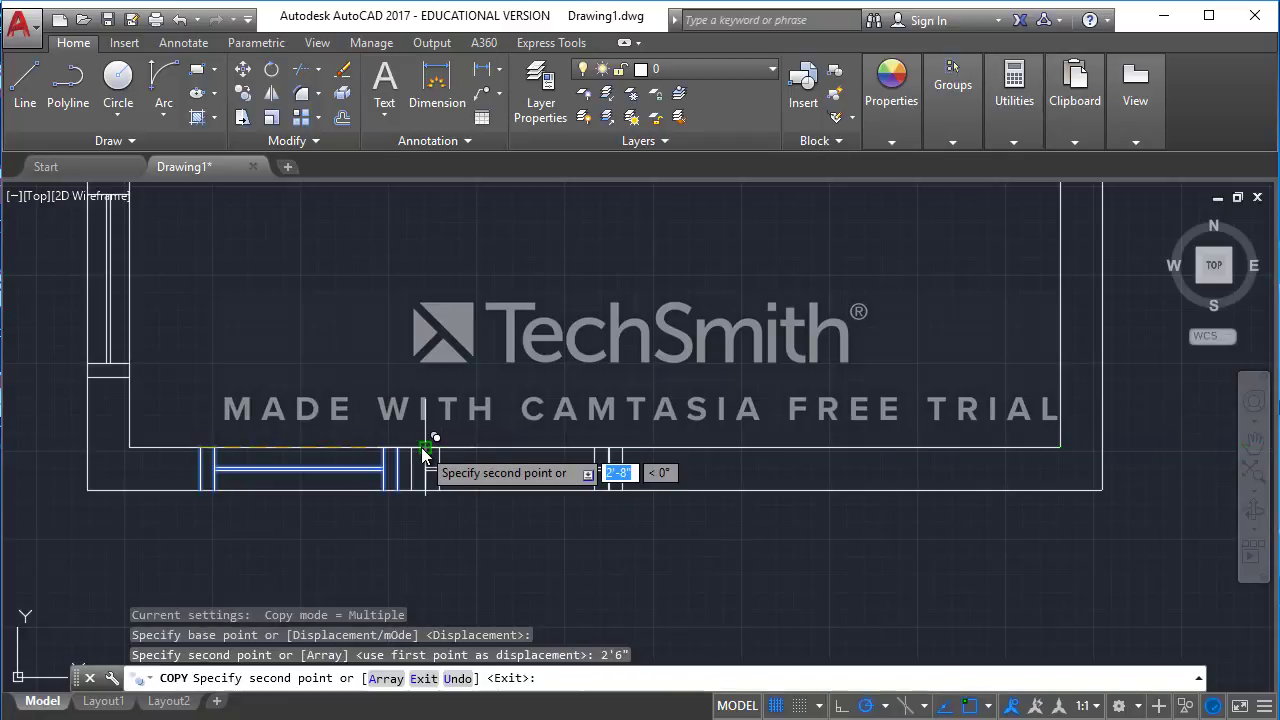
key("Escape")
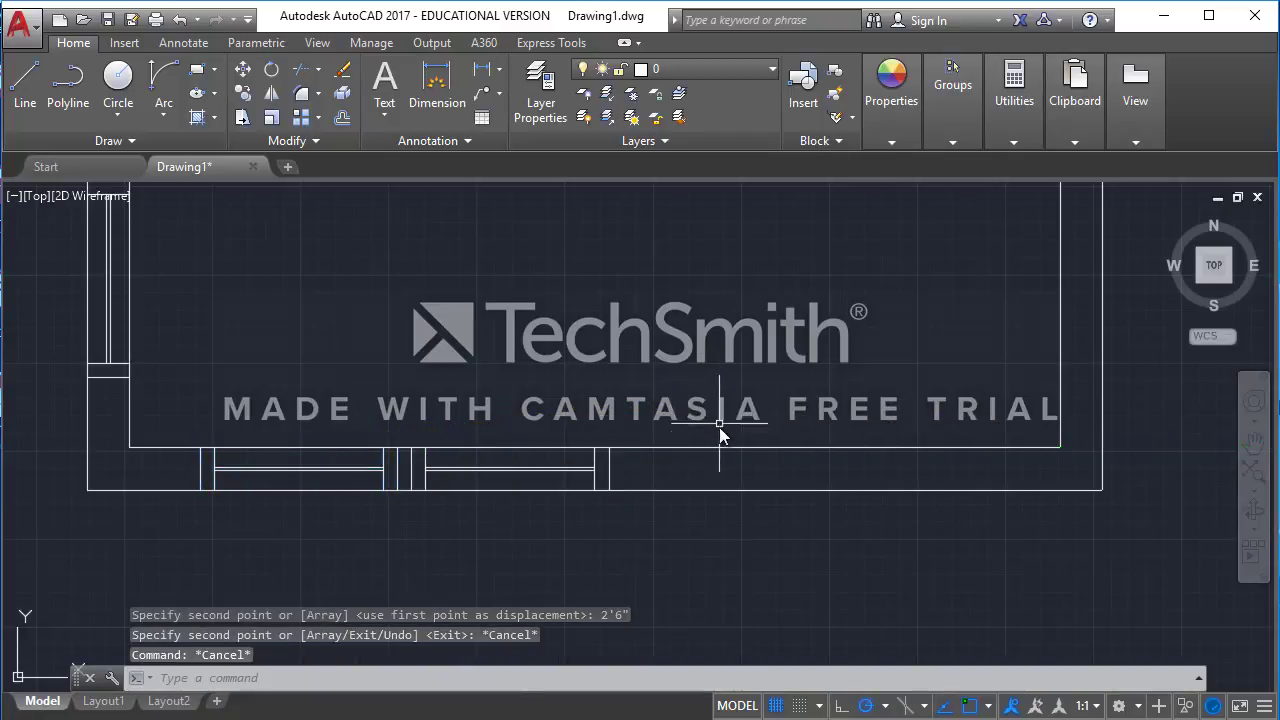
scroll(420, 482, "up", 5)
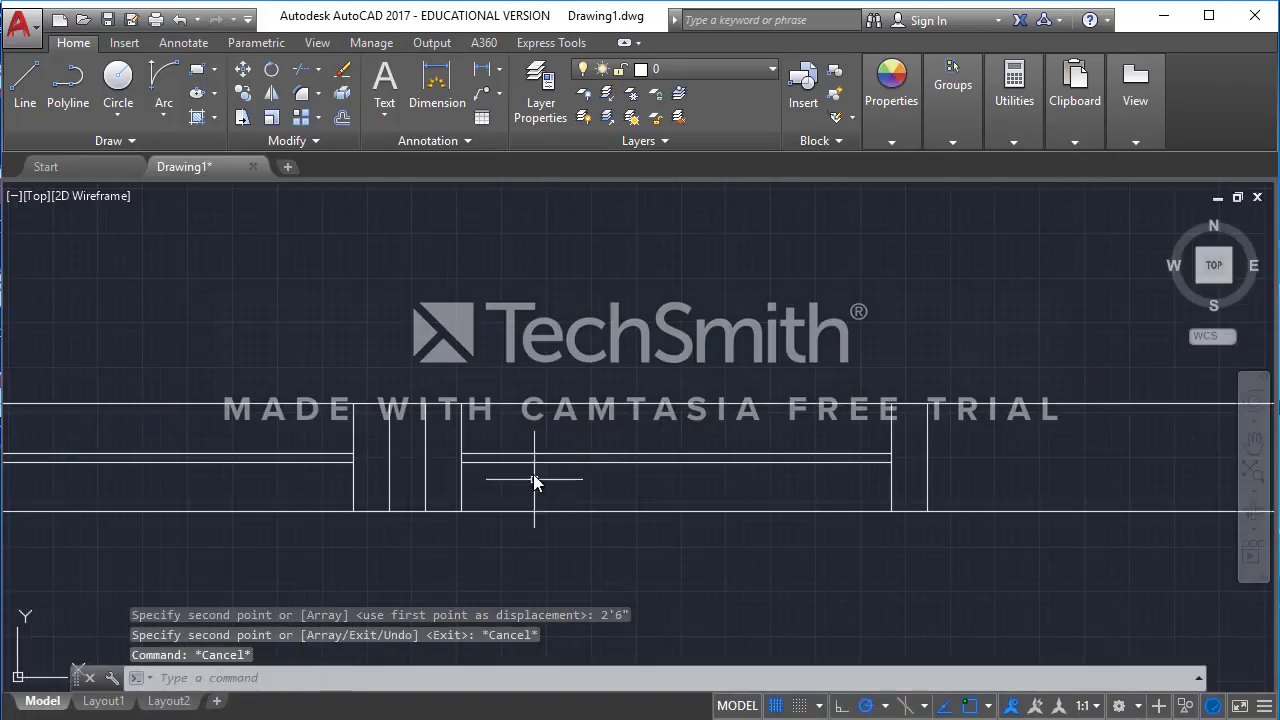
scroll(600, 500, "down", 2)
scroll(495, 467, "up", 1)
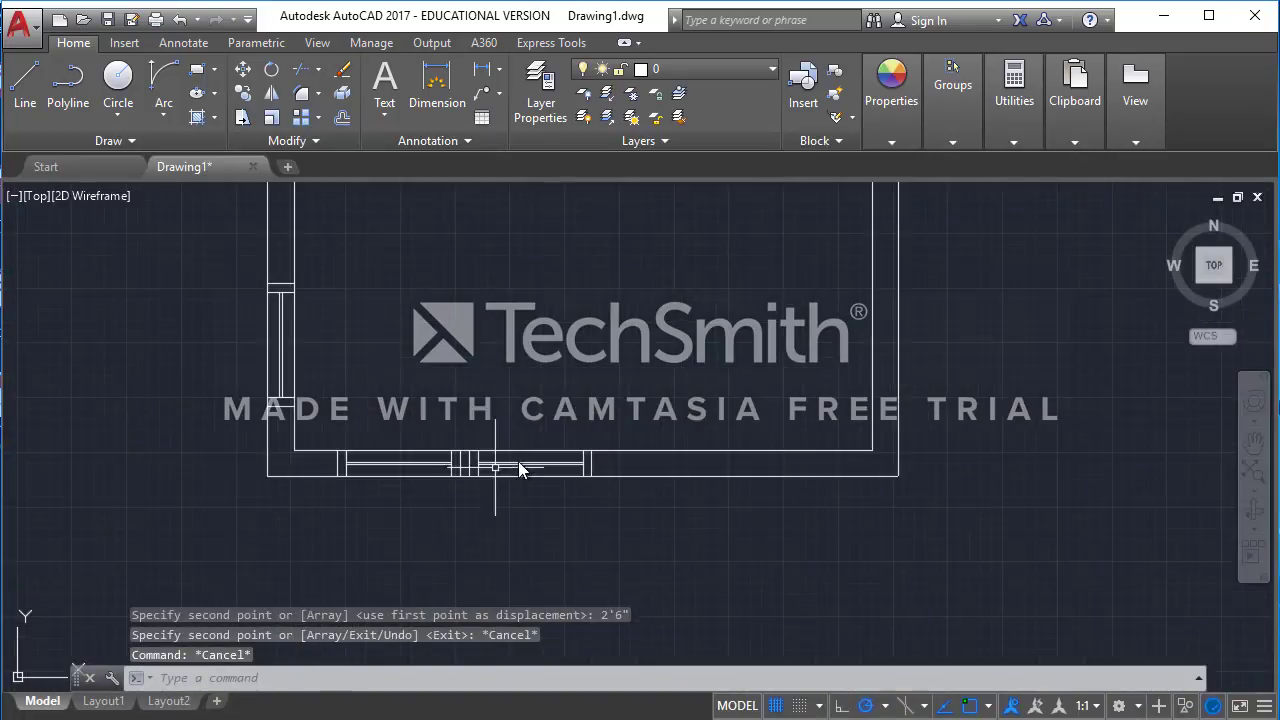
scroll(575, 500, "down", 5)
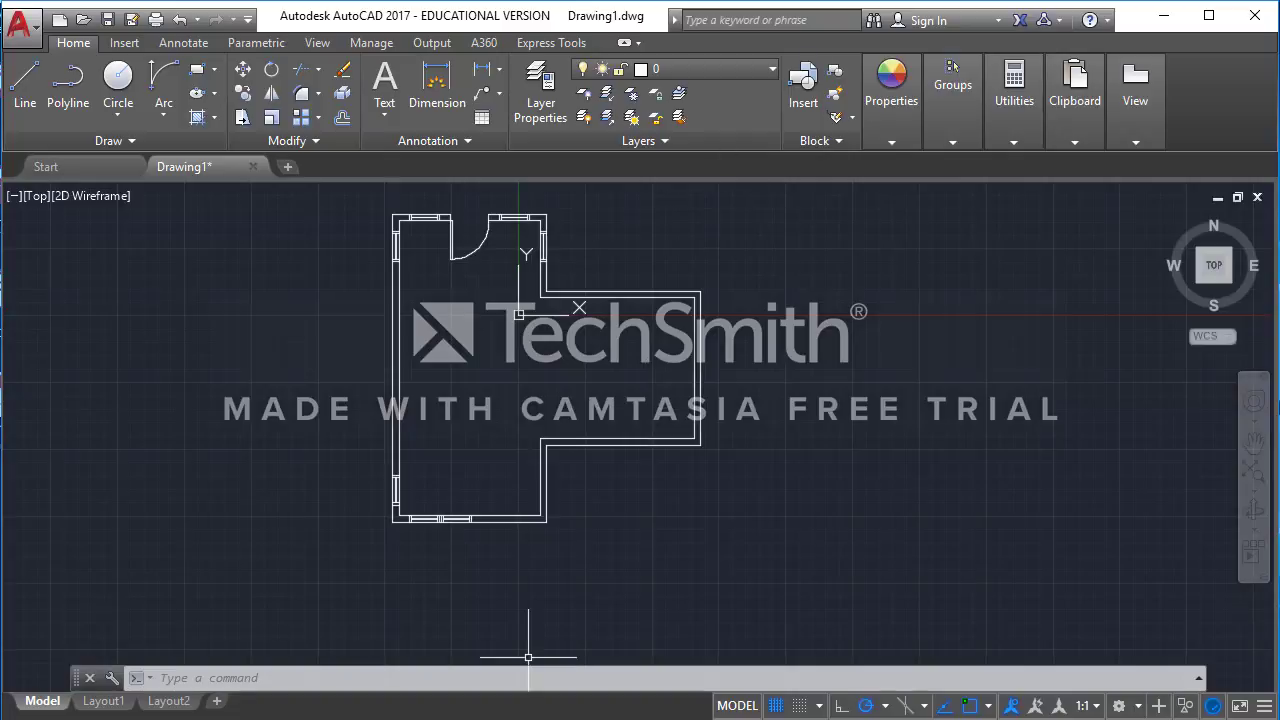
key("alt+Tab")
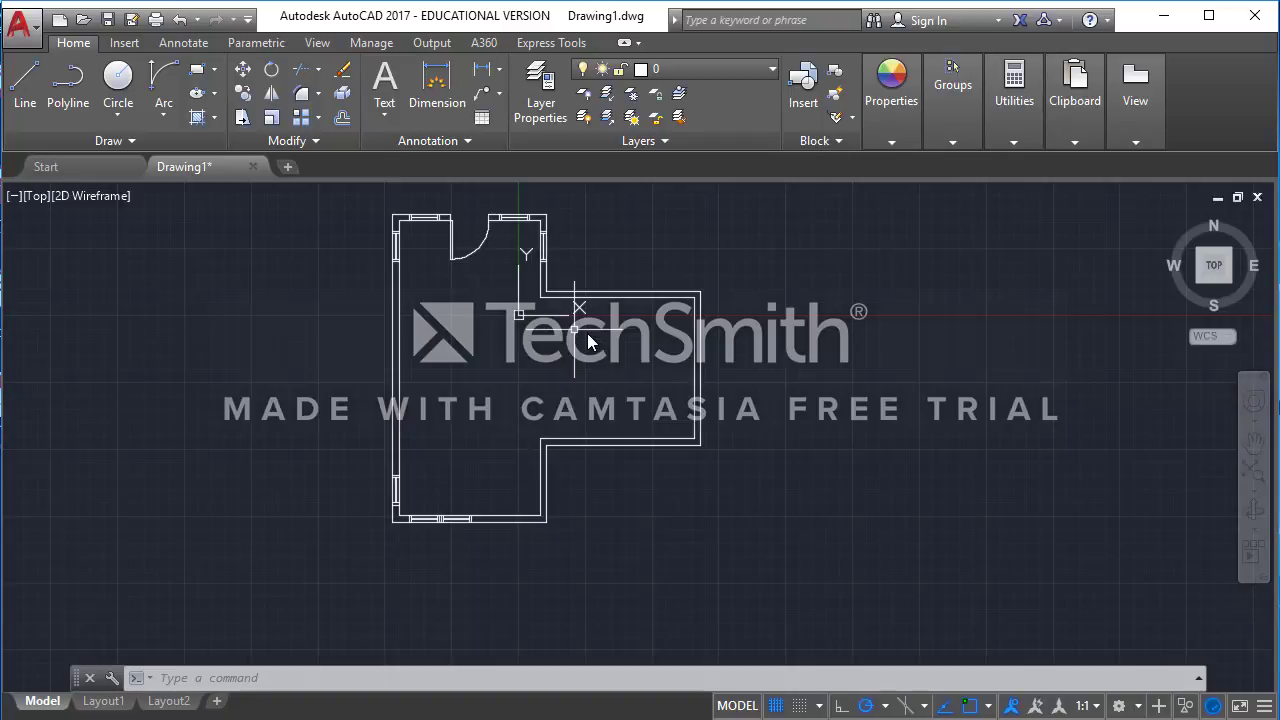
Step: Start the Plot command for the model and continue to plot a single sheet
middle_click_drag(572, 318, 597, 355)
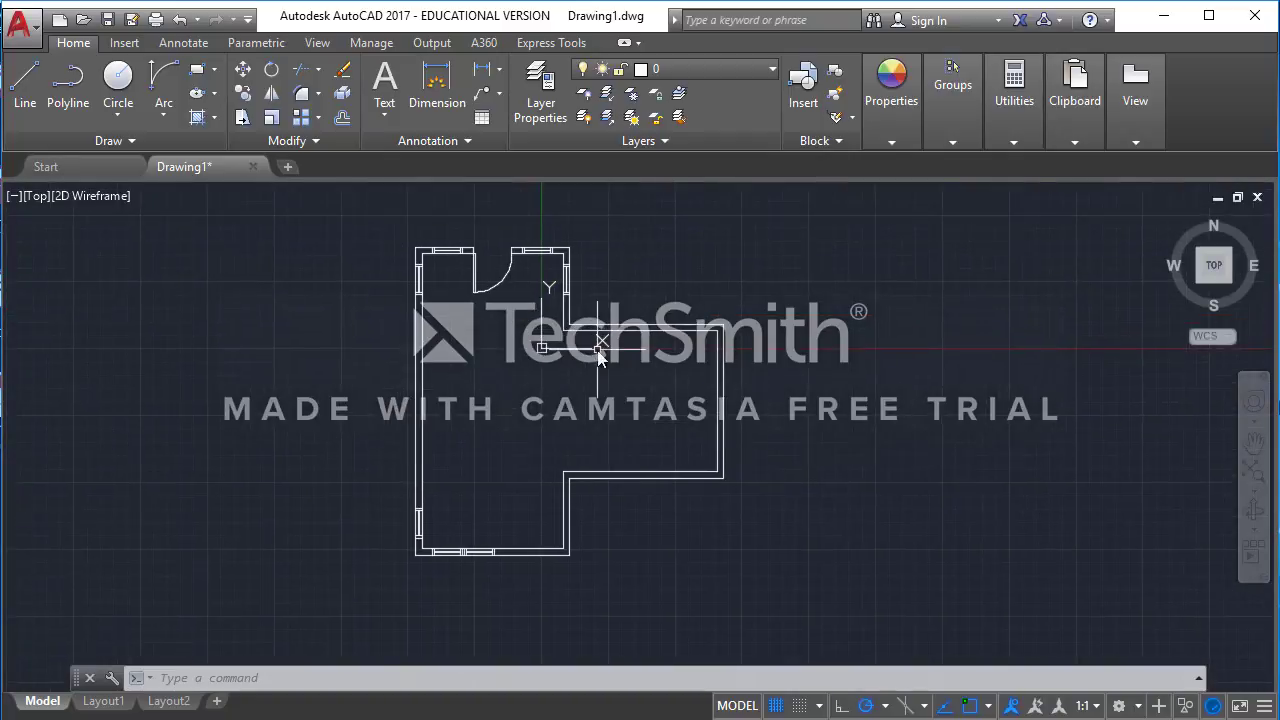
type("P")
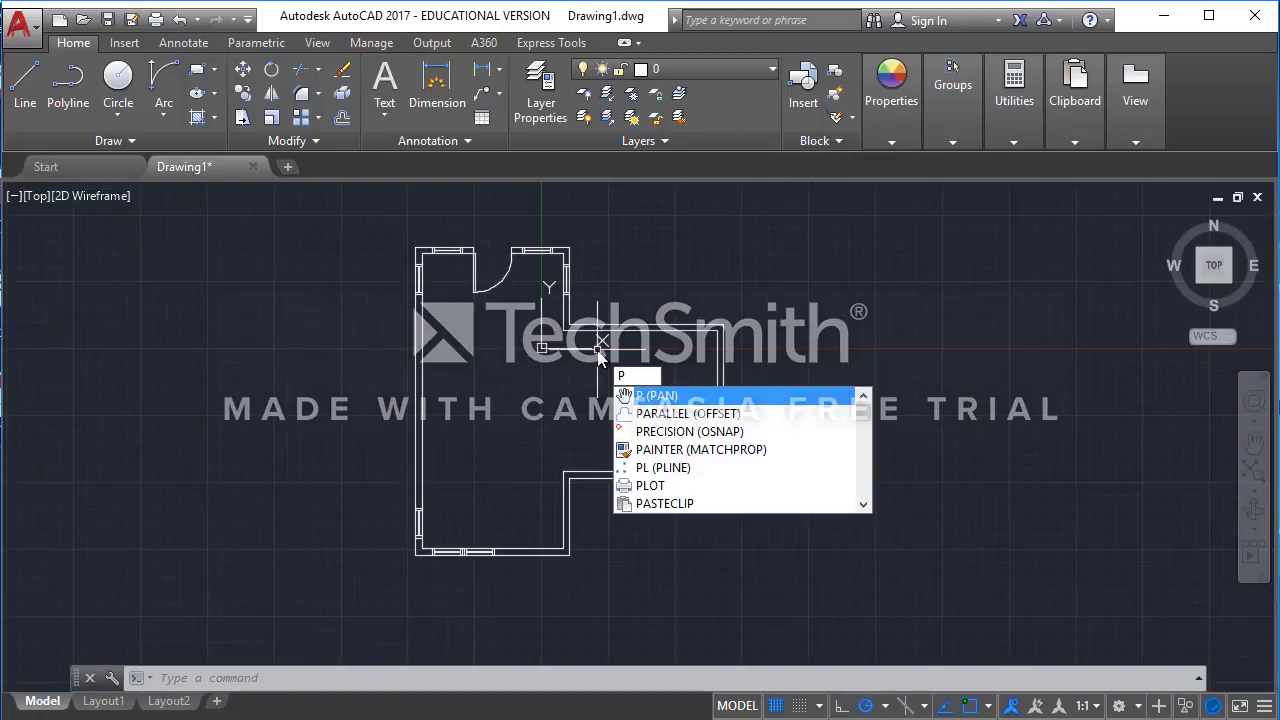
type("L")
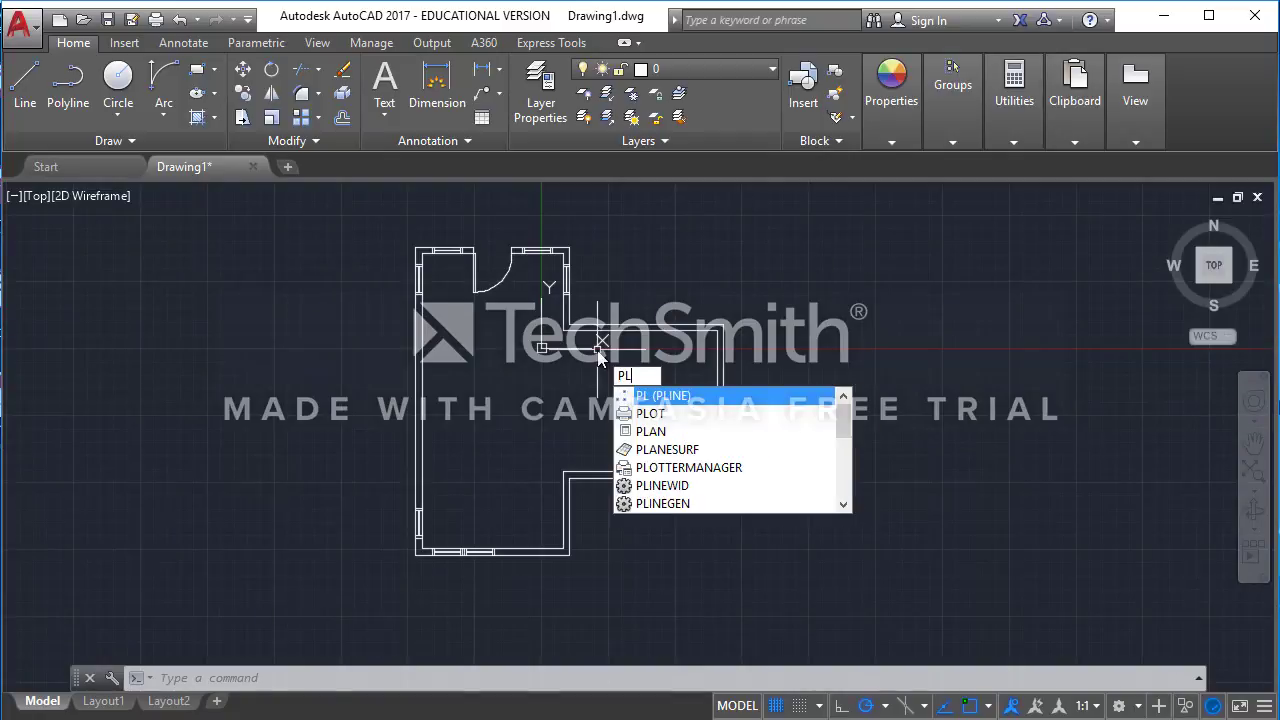
type("ot")
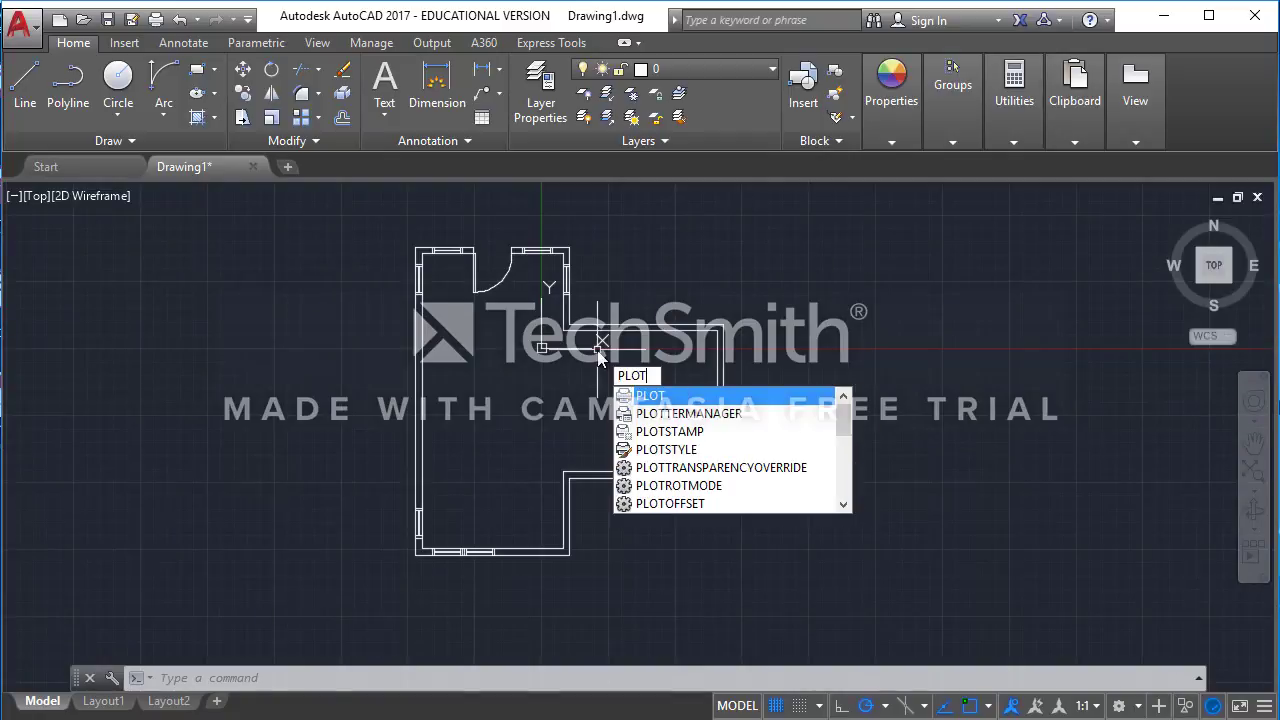
key("Return")
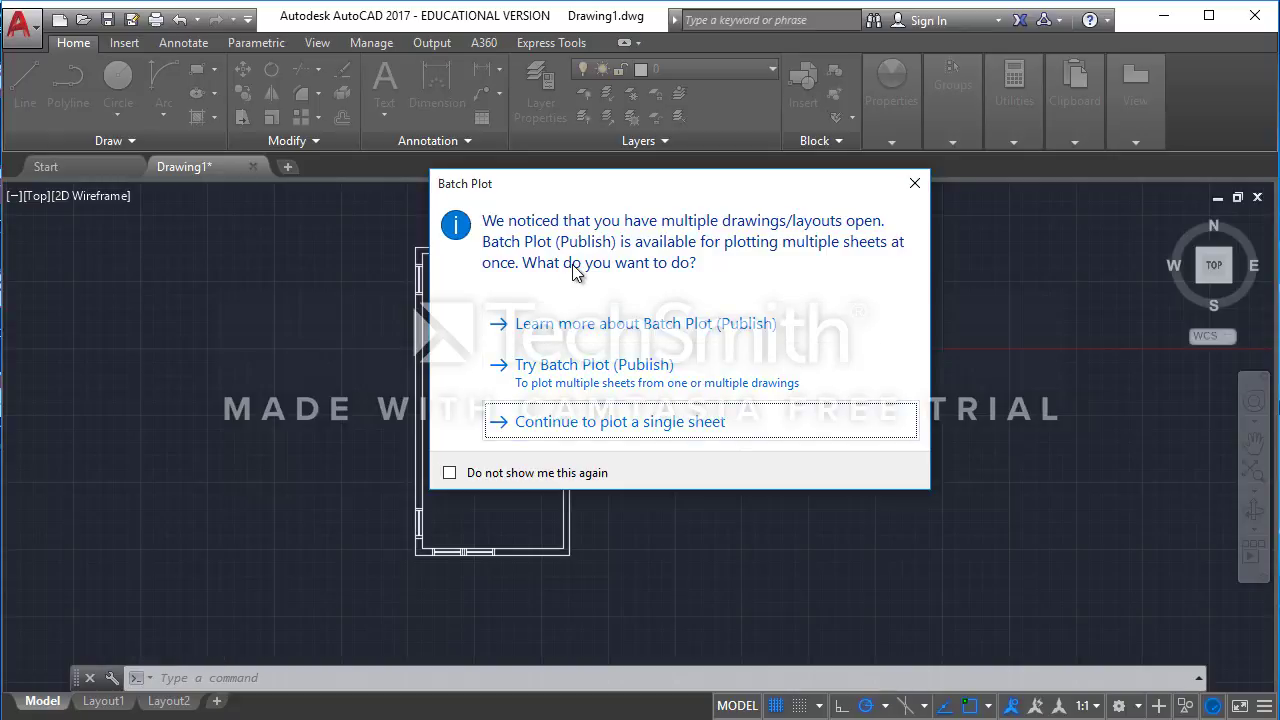
left_click(633, 422)
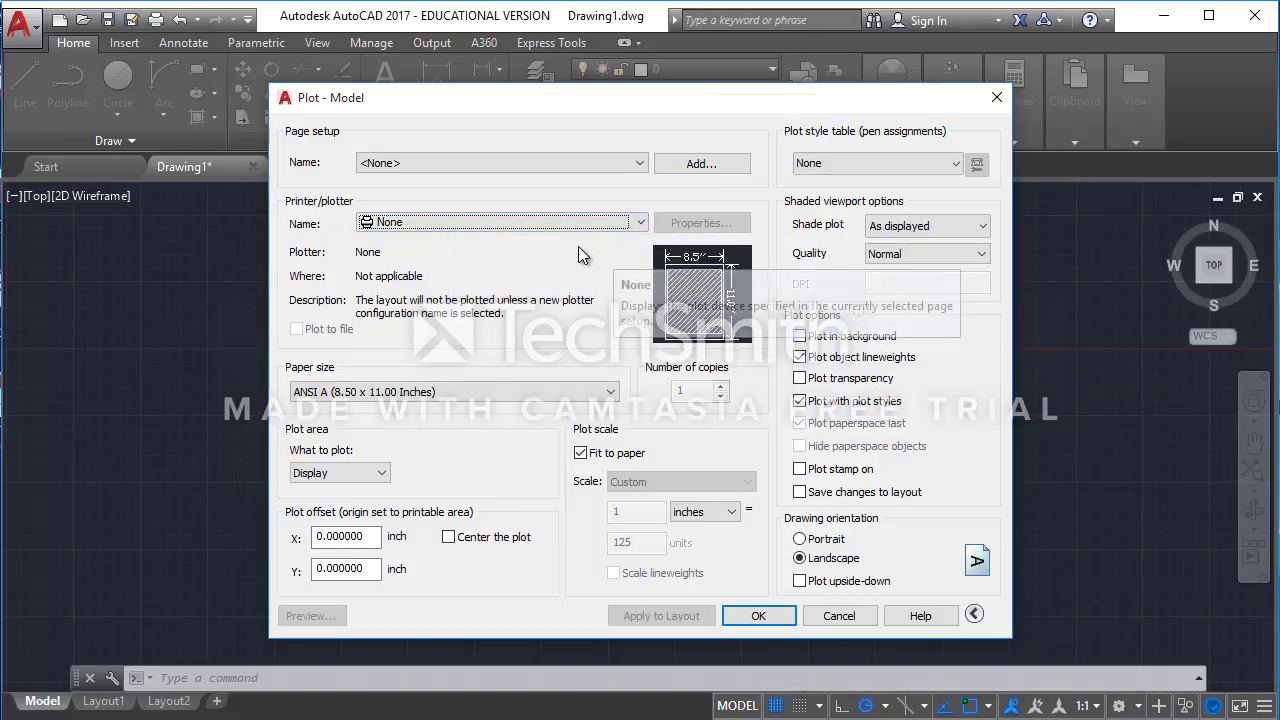
Step: Set the plotter to DWG To PDF.pc3 and keep the paper size at ANSI A (8.50 x 11.00 Inches)
left_click(425, 224)
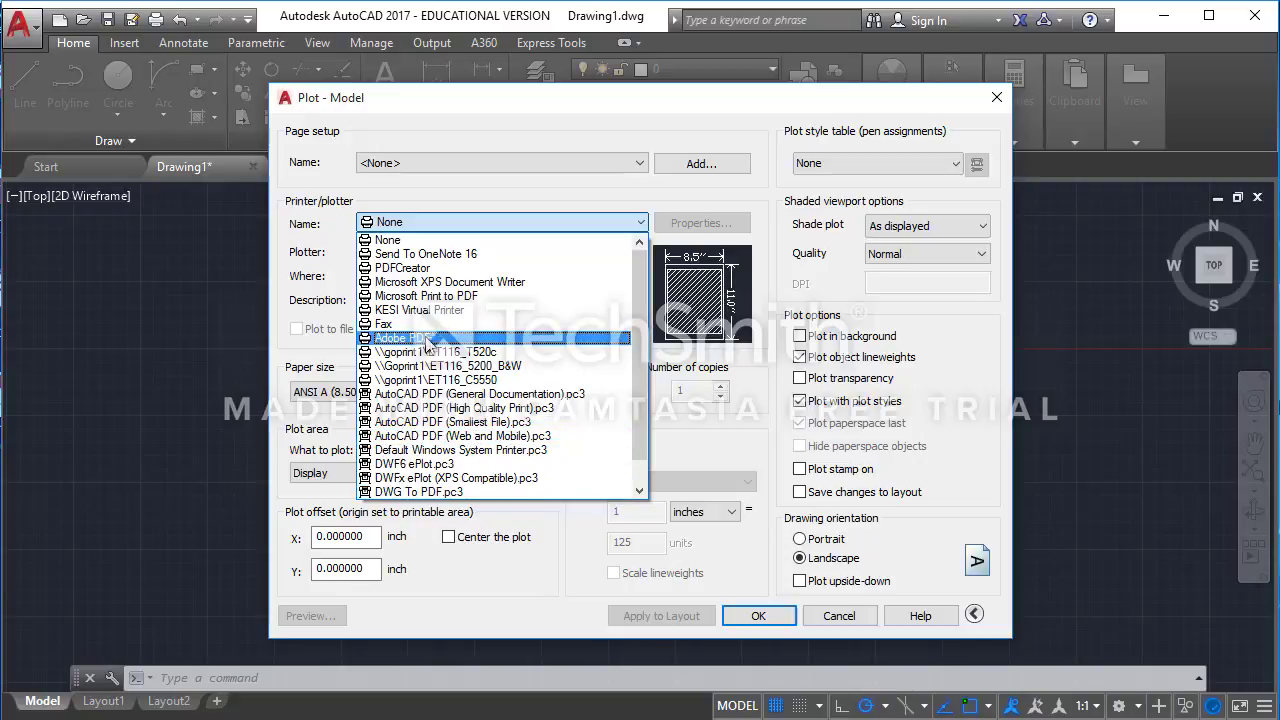
scroll(500, 455, "down", 1)
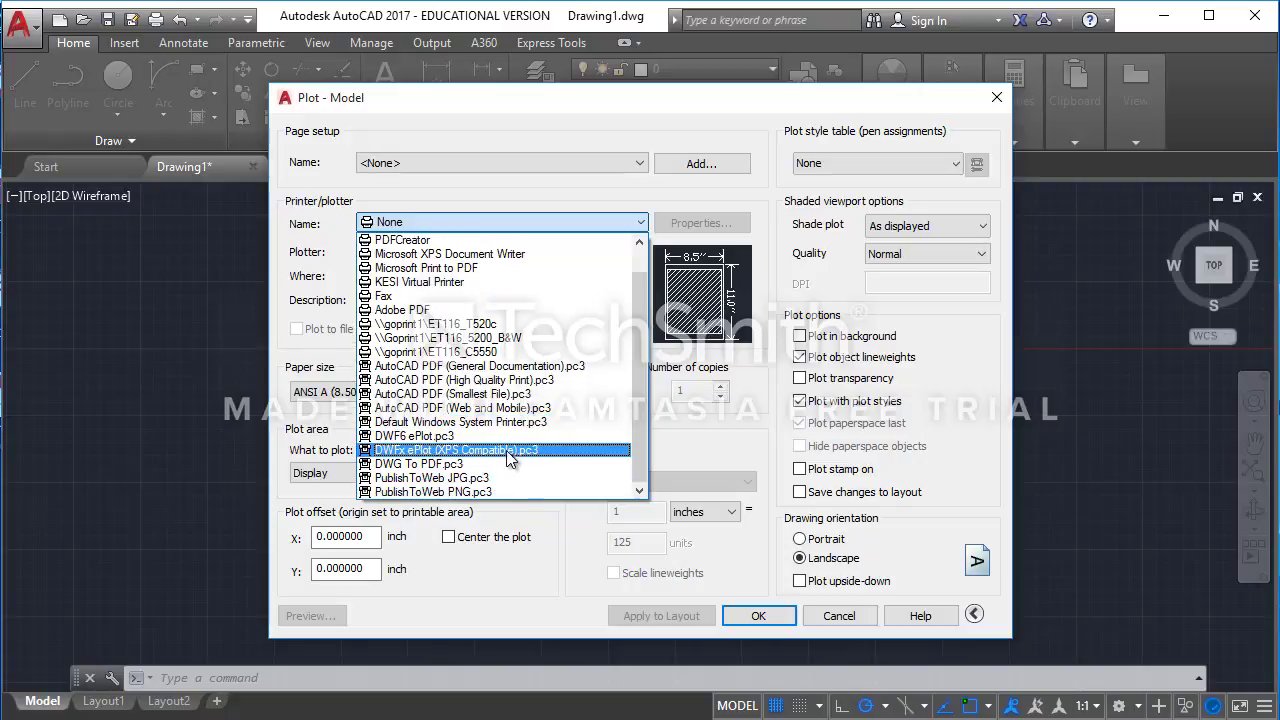
left_click(458, 474)
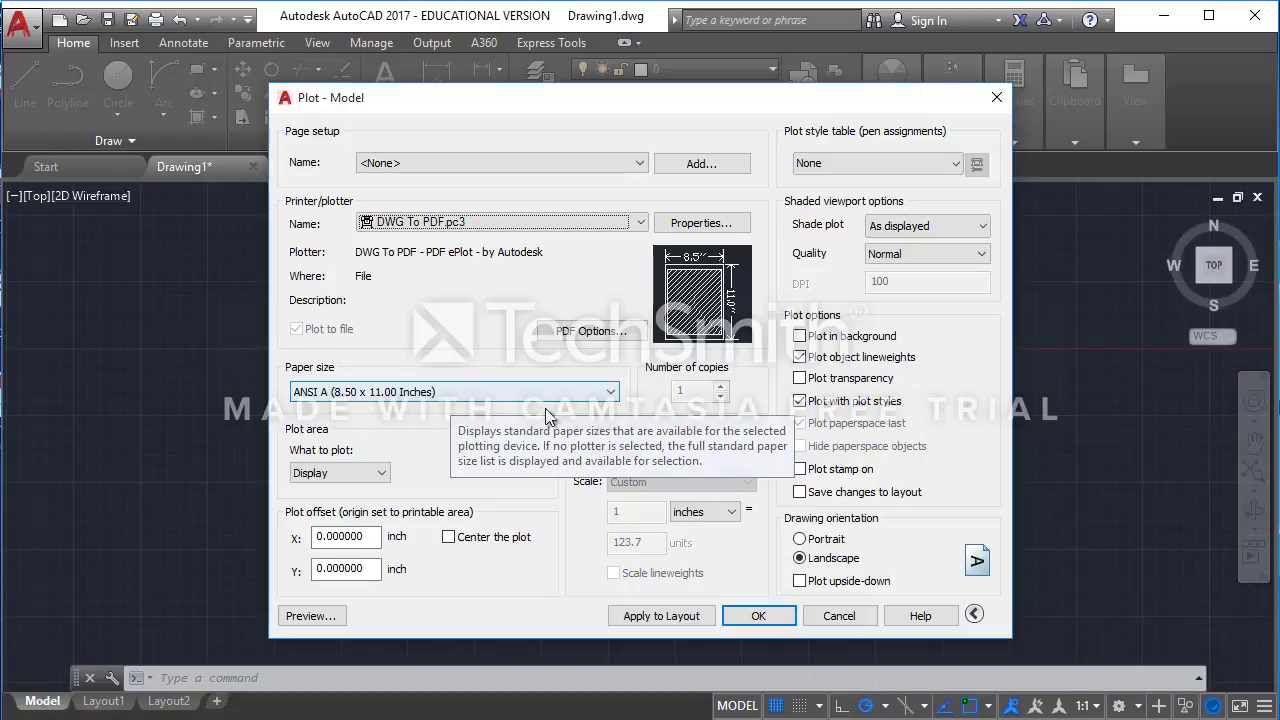
left_click(394, 394)
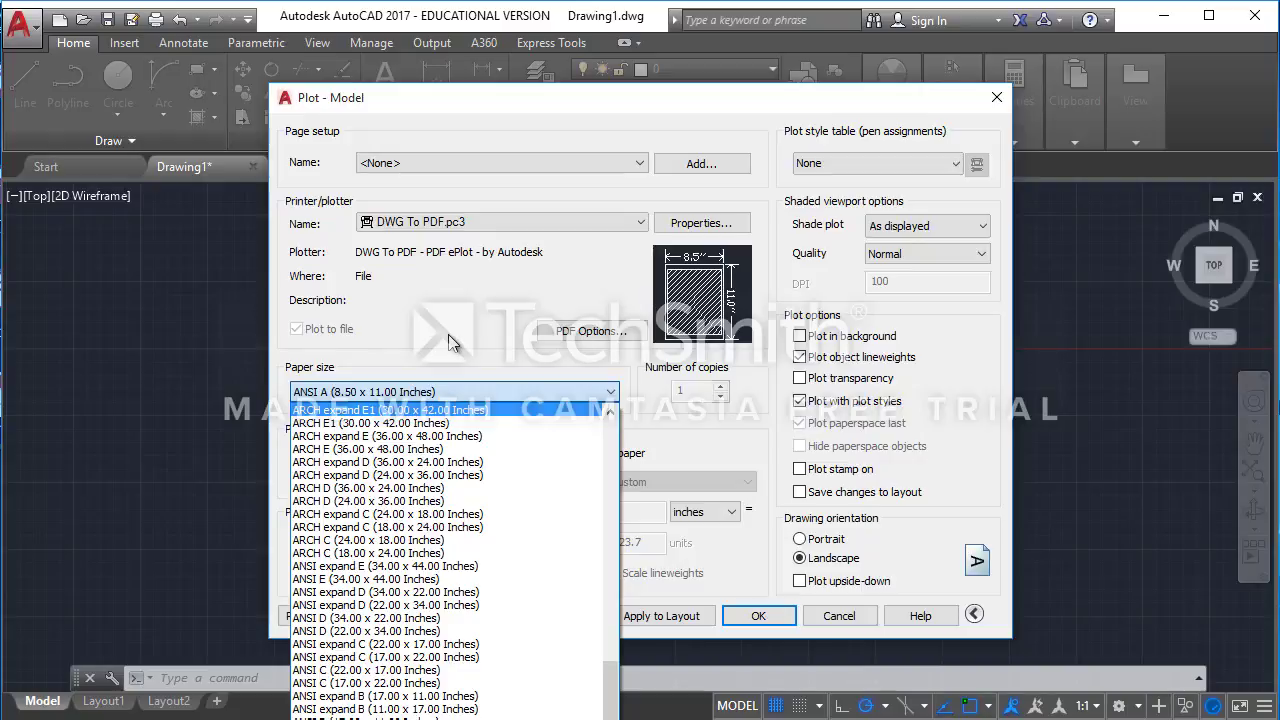
left_click(425, 392)
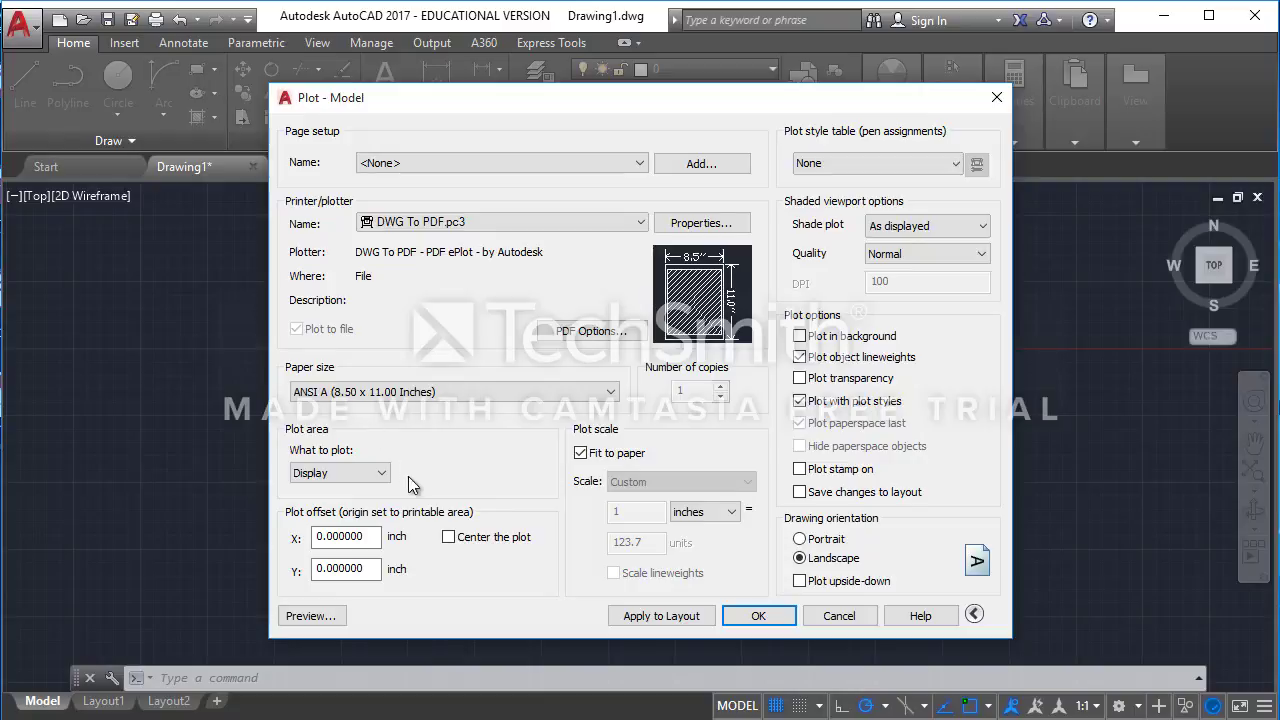
Step: Set the plot area to a window enclosing the whole floor plan and center the plot on the sheet
left_click(378, 476)
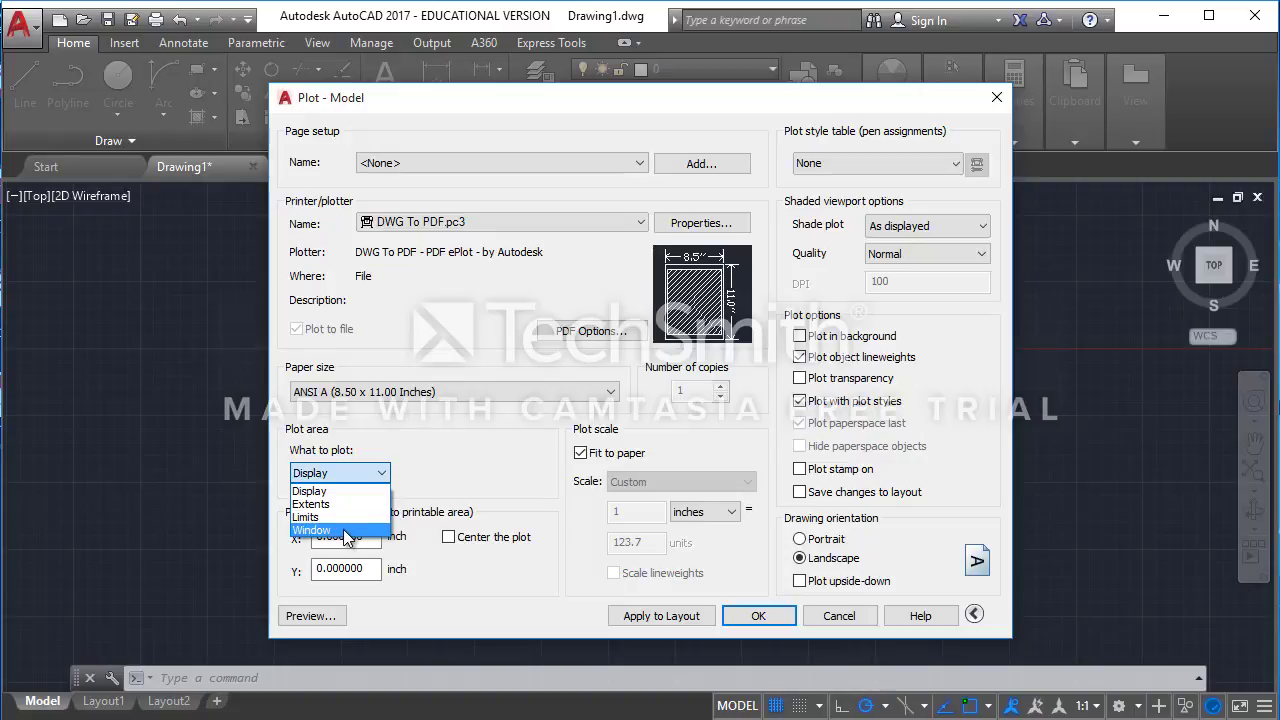
left_click(343, 531)
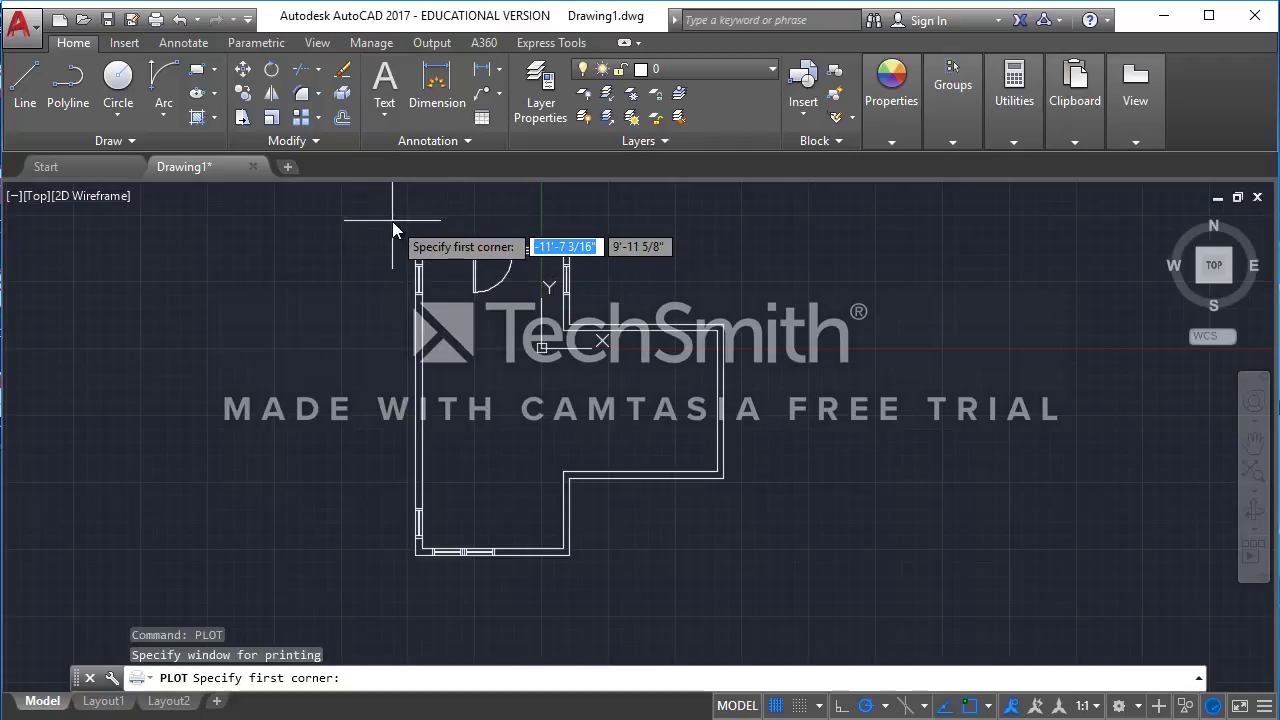
left_click(392, 221)
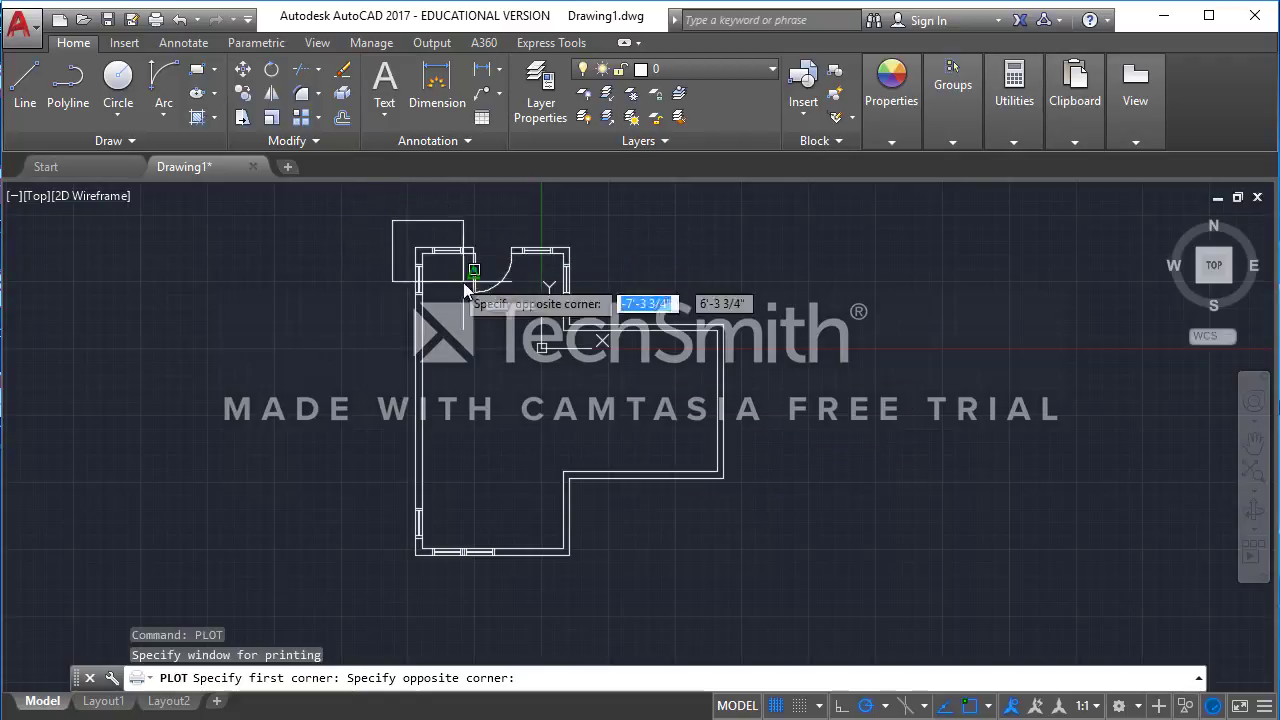
left_click(742, 578)
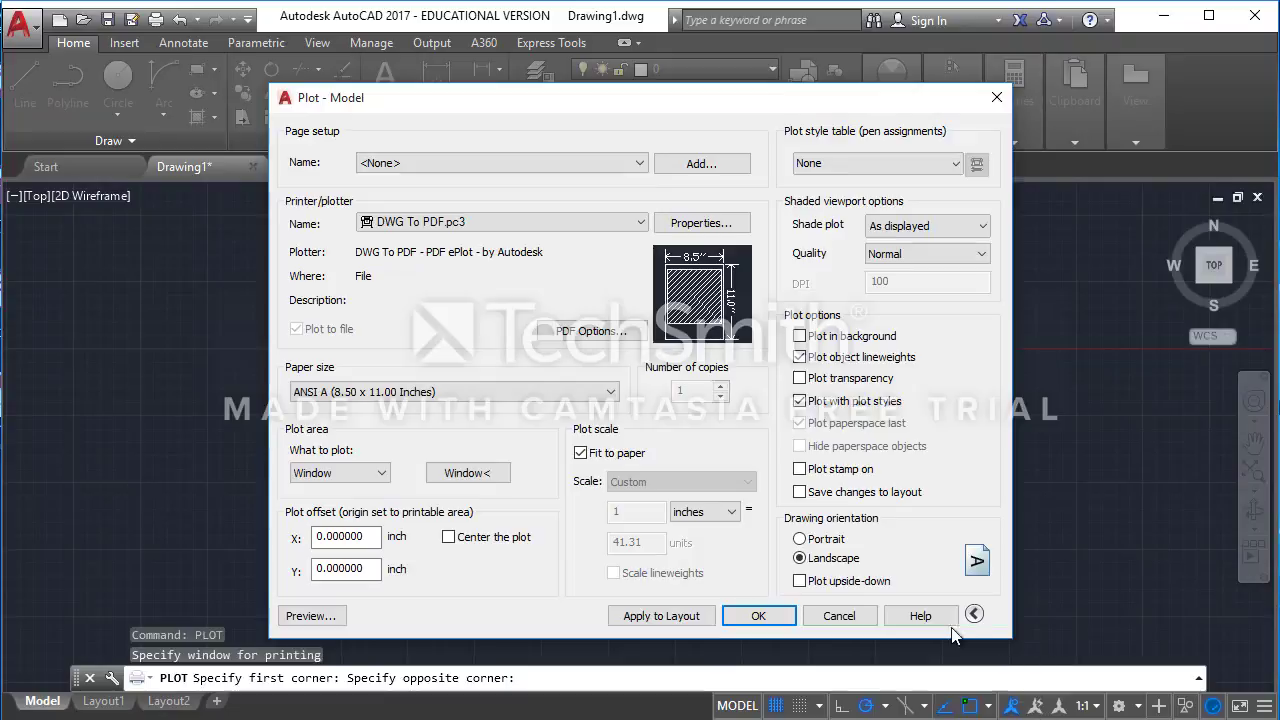
left_click(448, 537)
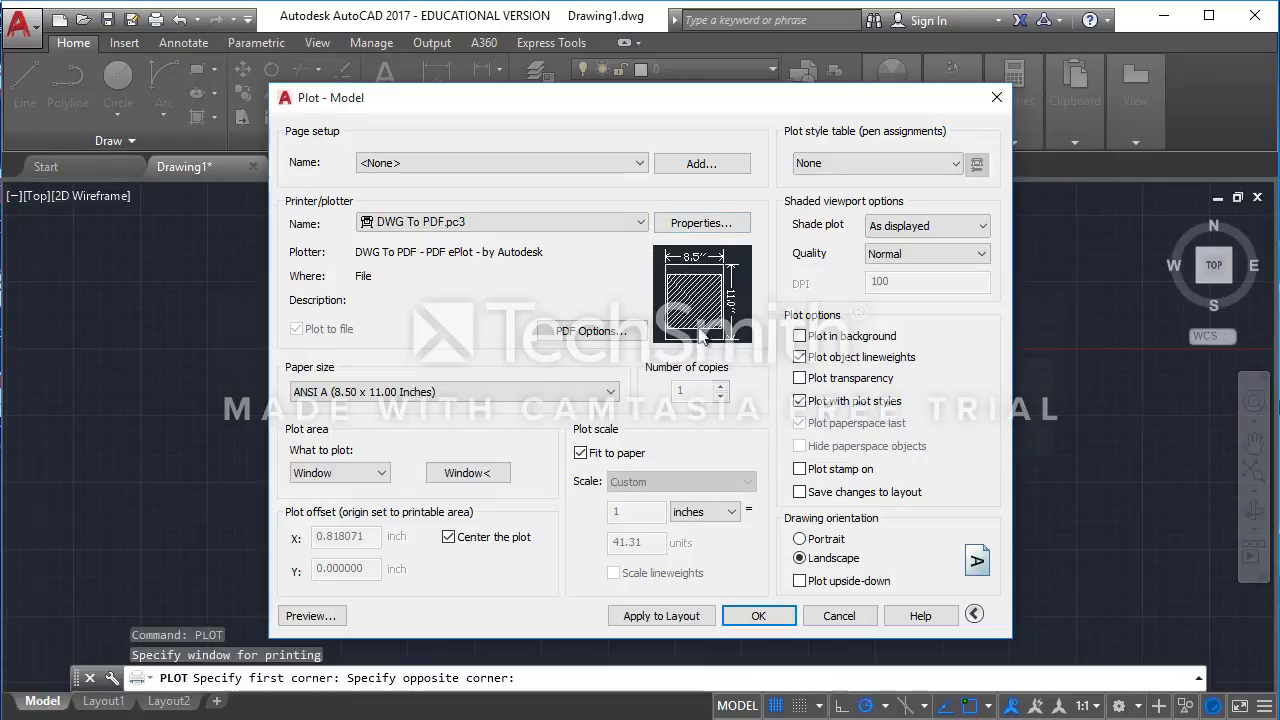
mouse_move(699, 338)
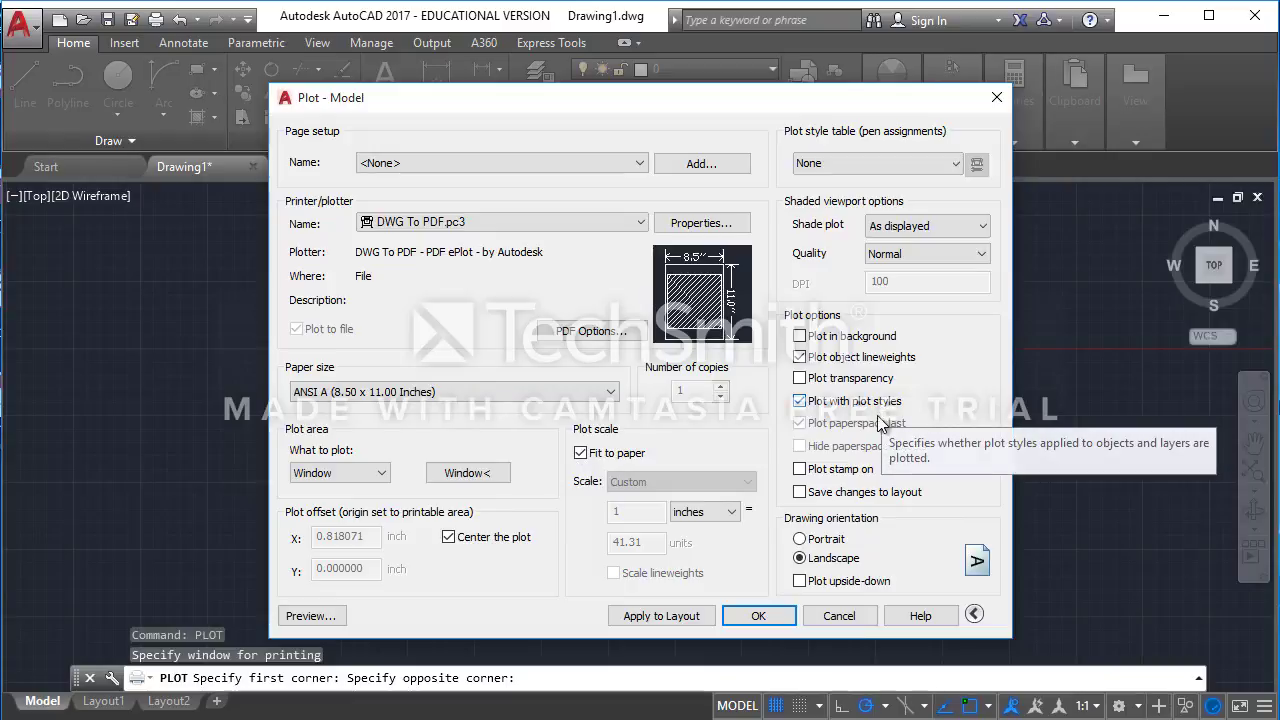
Step: Turn off Fit to paper and try plot scales of 1/8" = 1'-0", 1/16" = 1'-0" and 1/4" = 1'-0"
left_click(580, 453)
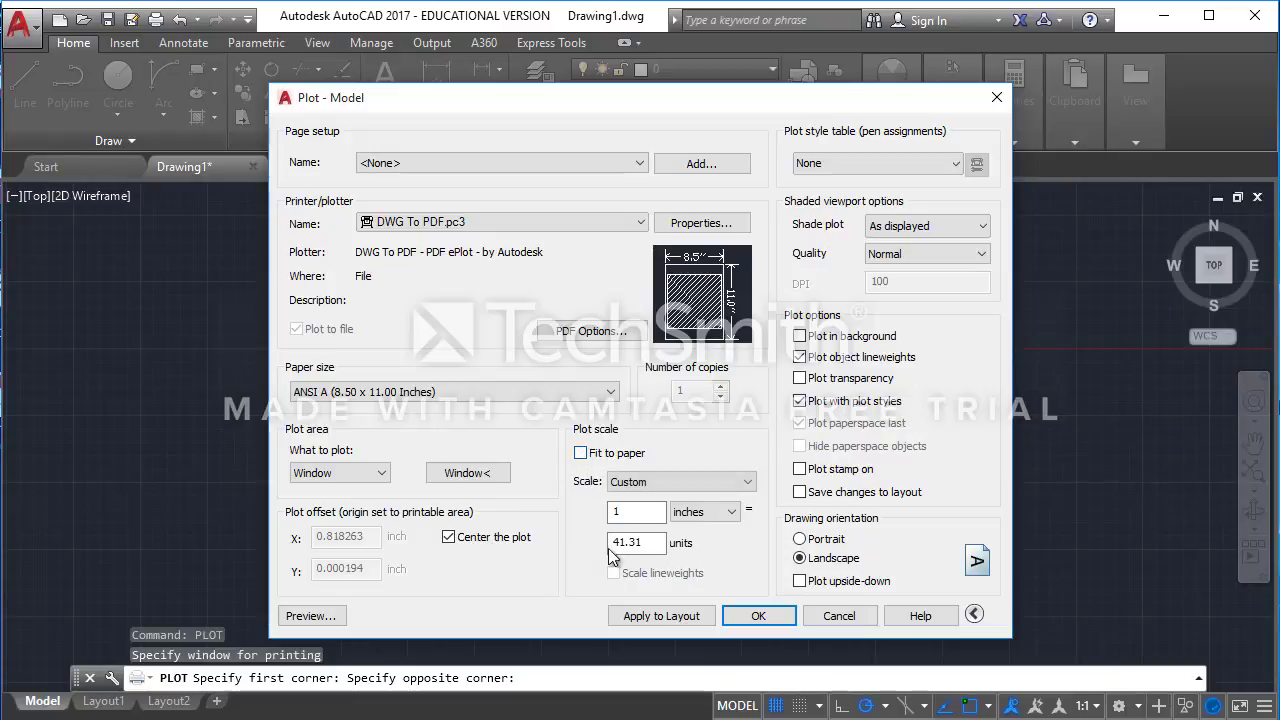
left_click(680, 482)
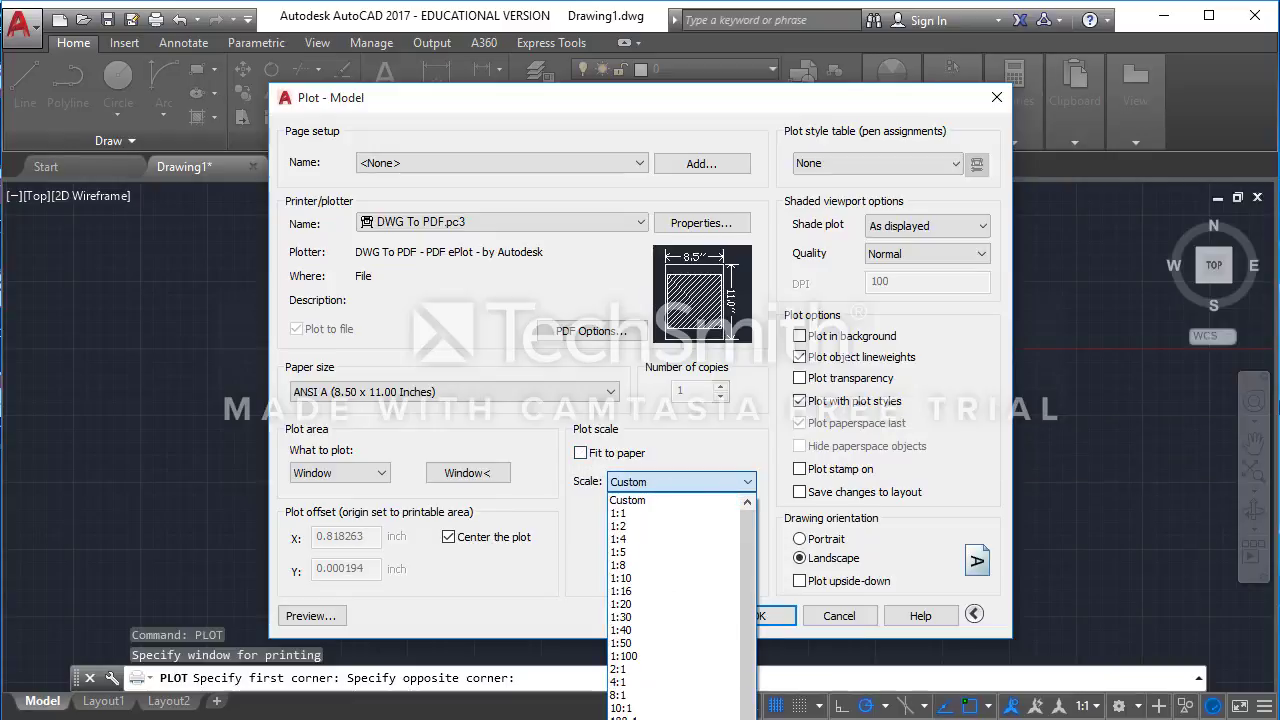
left_click(660, 719)
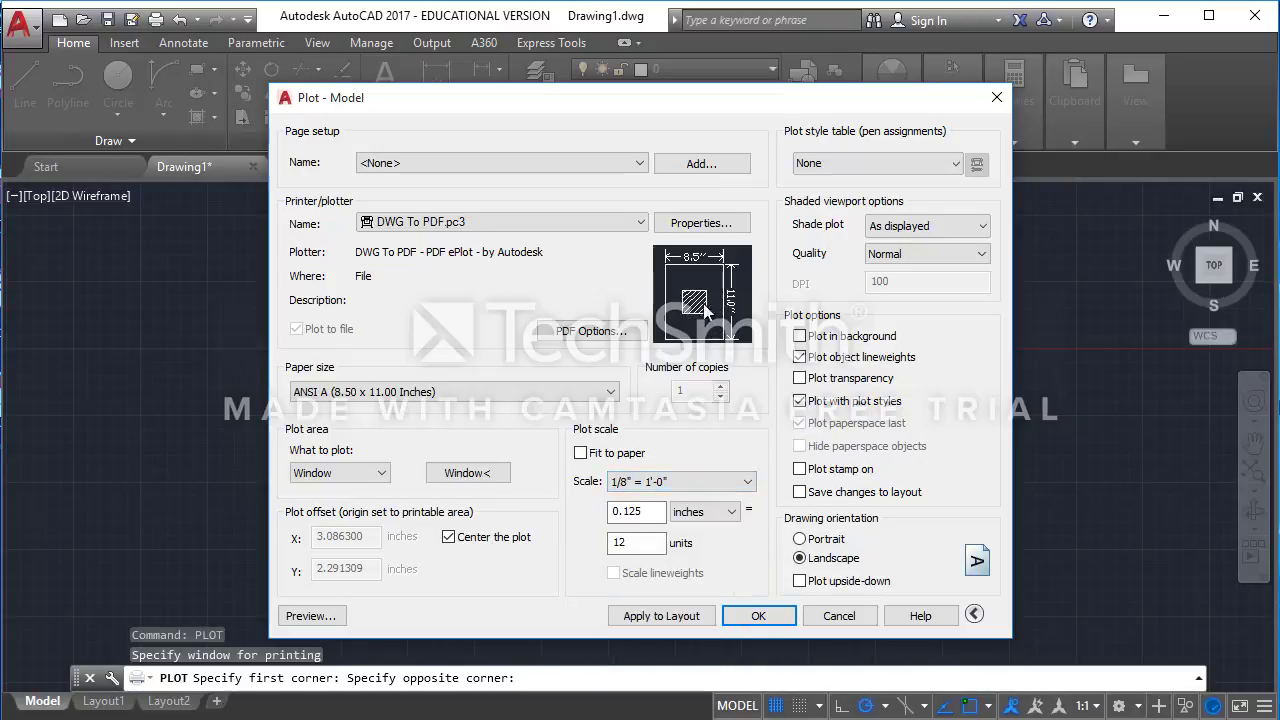
mouse_move(697, 293)
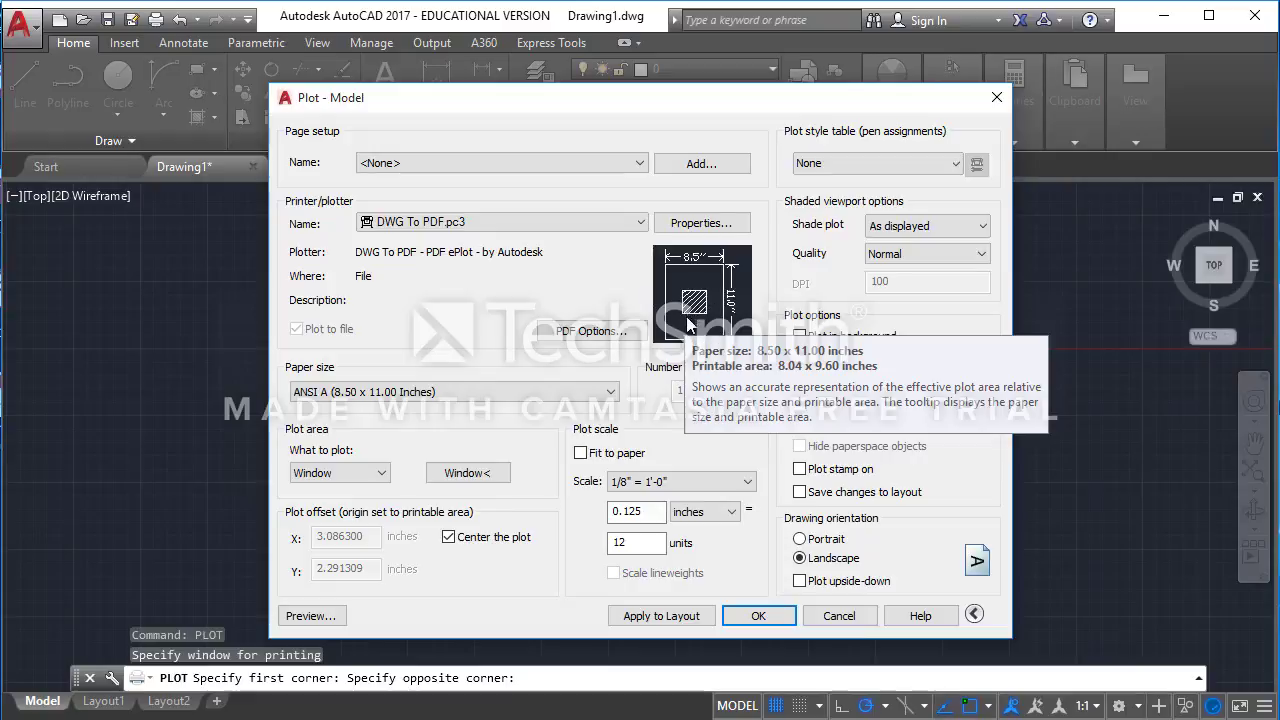
left_click(709, 479)
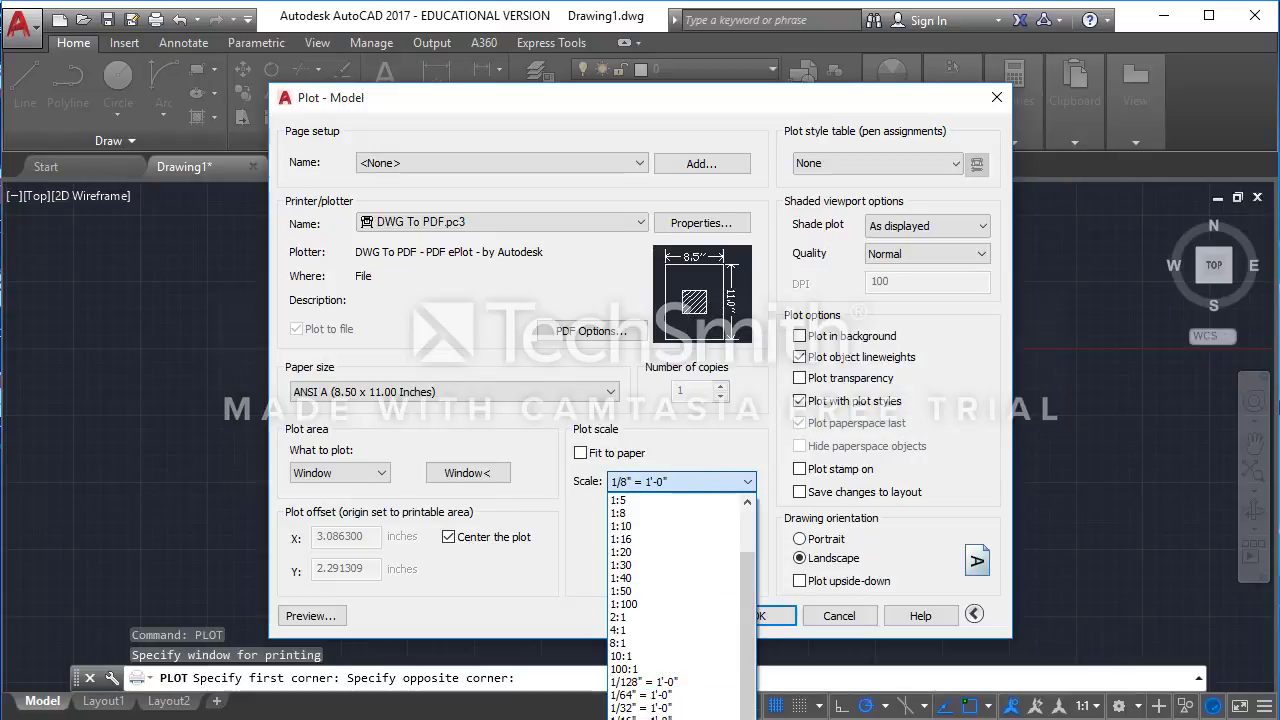
left_click(686, 716)
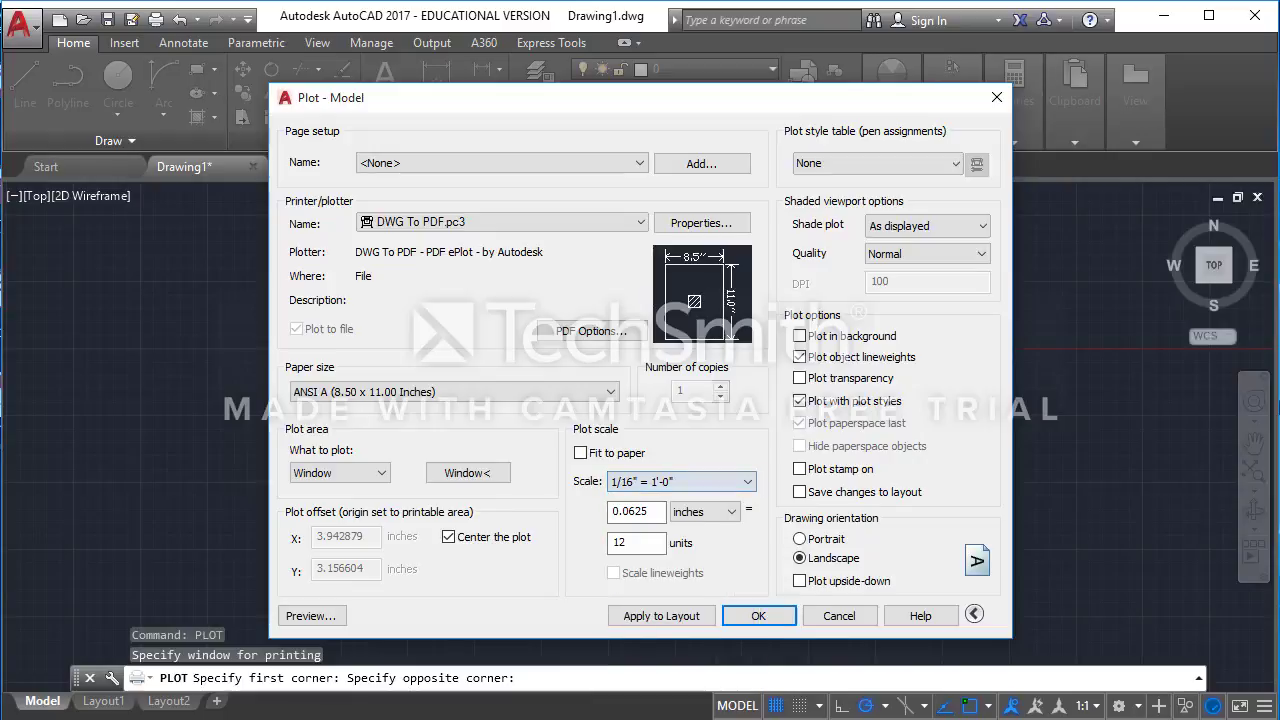
left_click(736, 483)
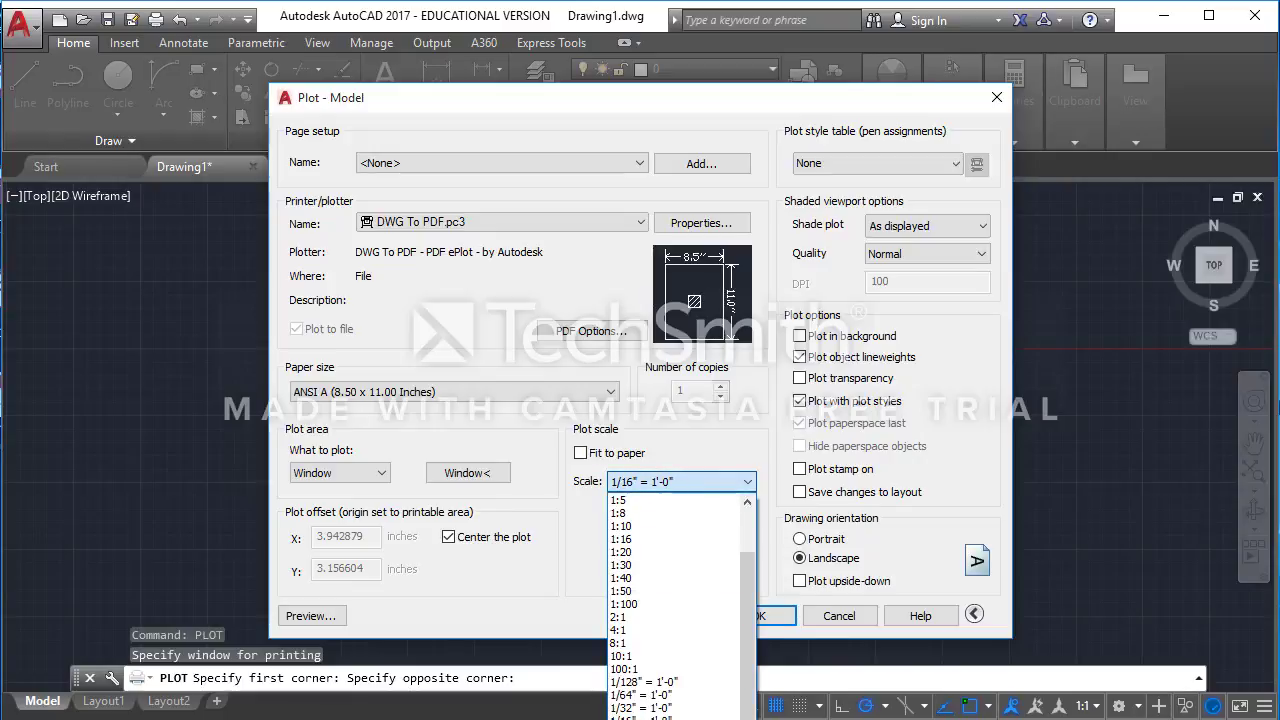
left_click(660, 716)
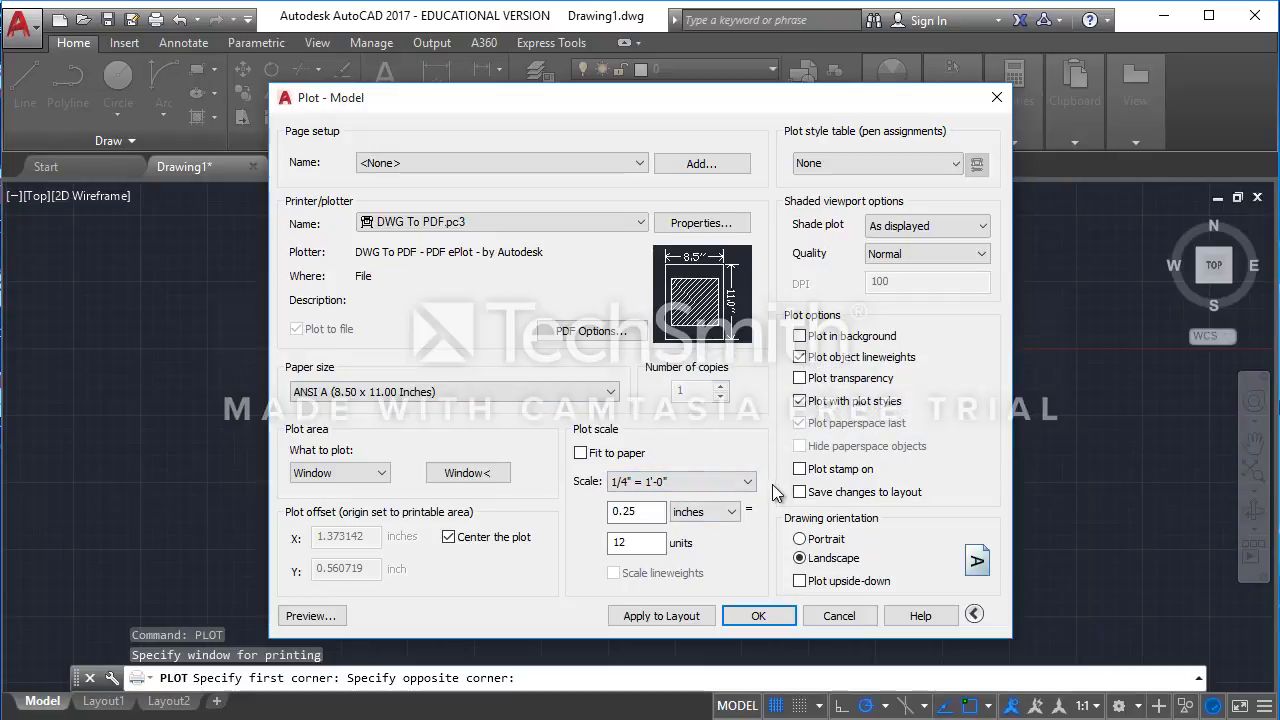
Step: Try plot scales of 1/2" = 1'-0" and 1/4" = 1'-0", and return to fitting the plot to the paper
left_click(748, 481)
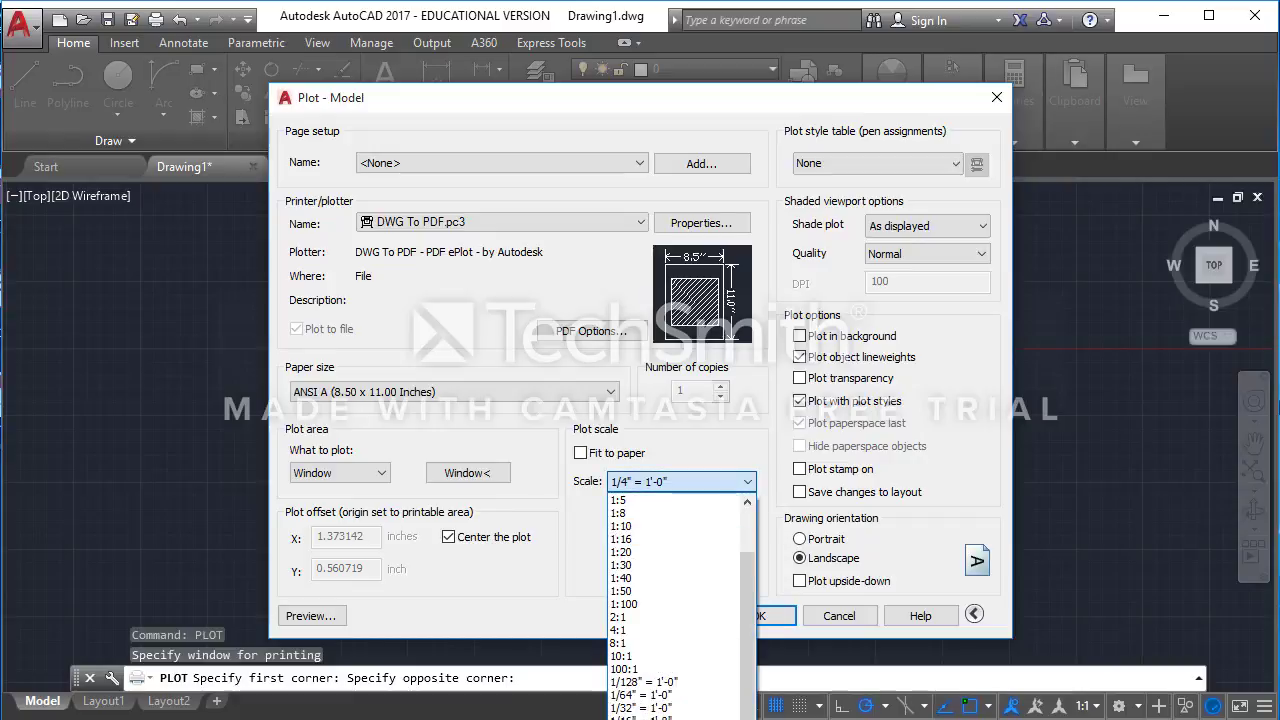
key("Down")
key("Down")
key("Return")
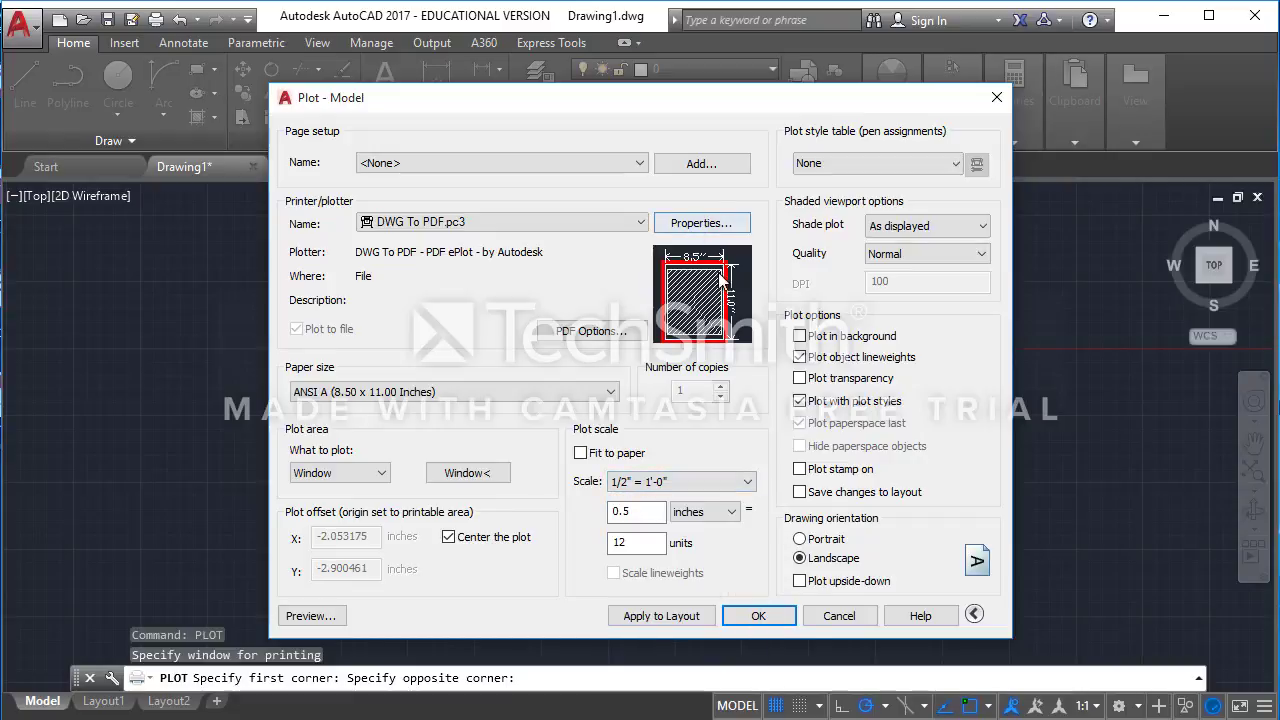
mouse_move(715, 280)
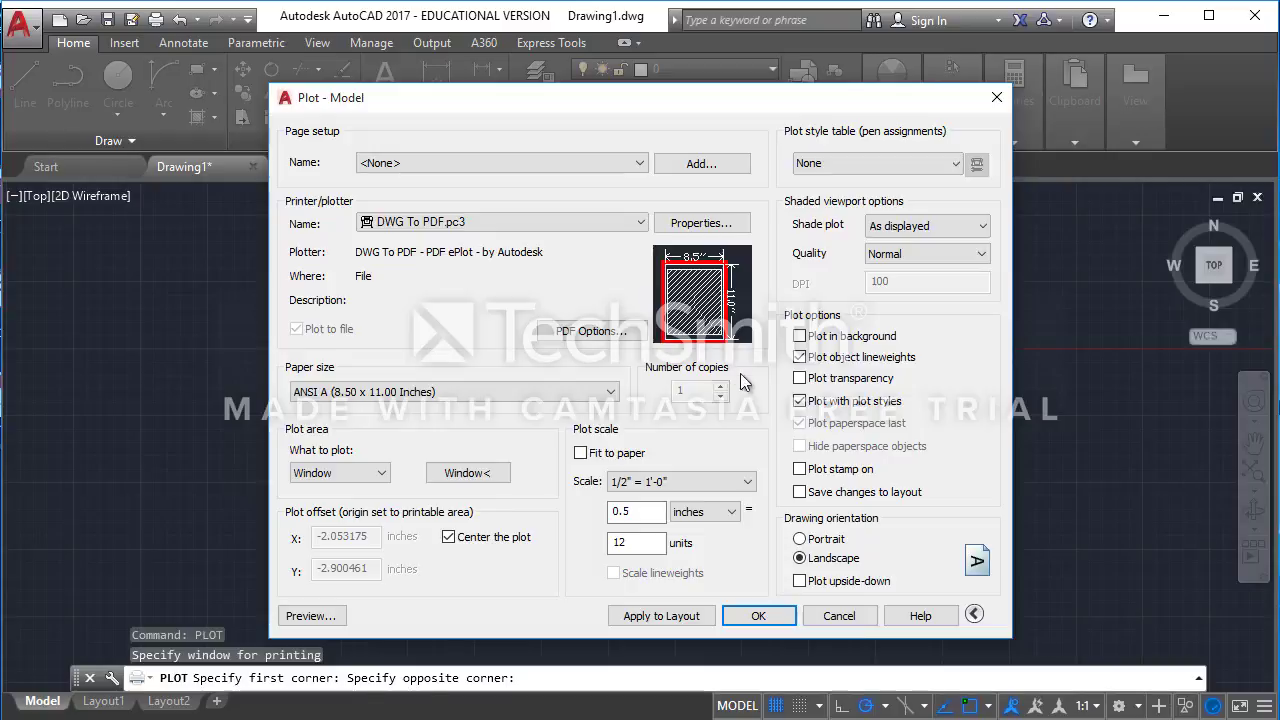
left_click(688, 481)
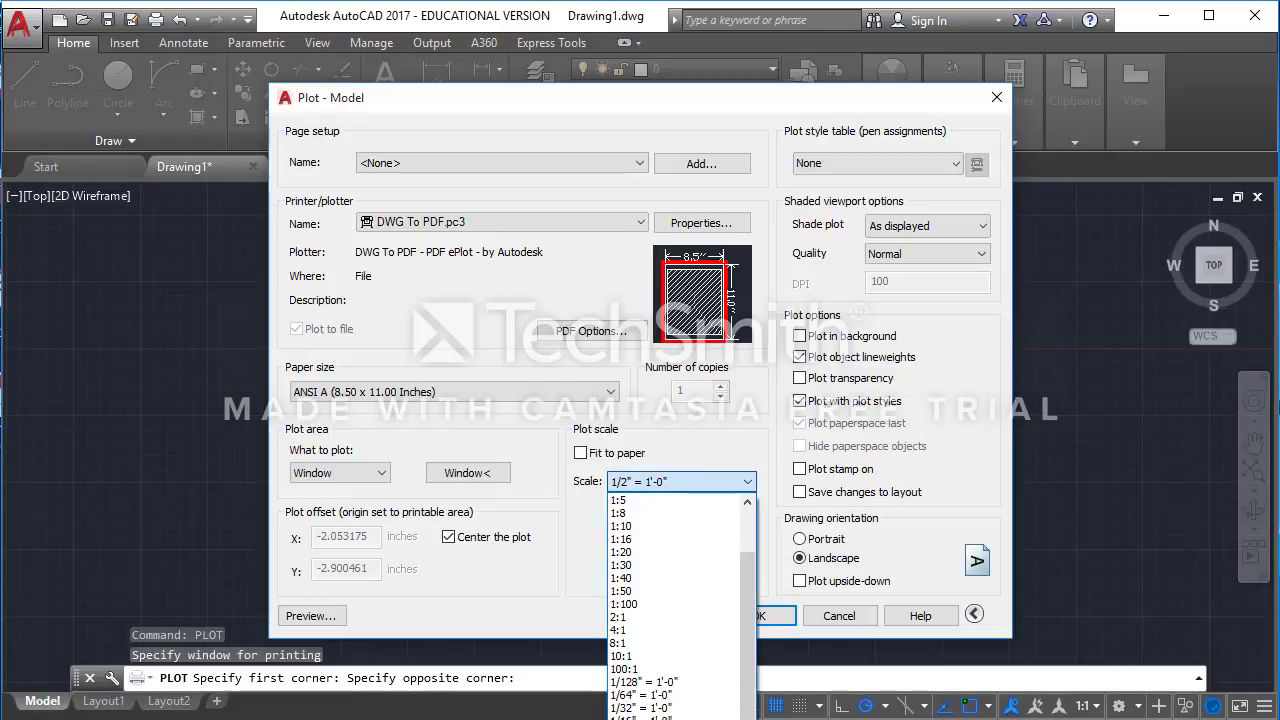
left_click(672, 681)
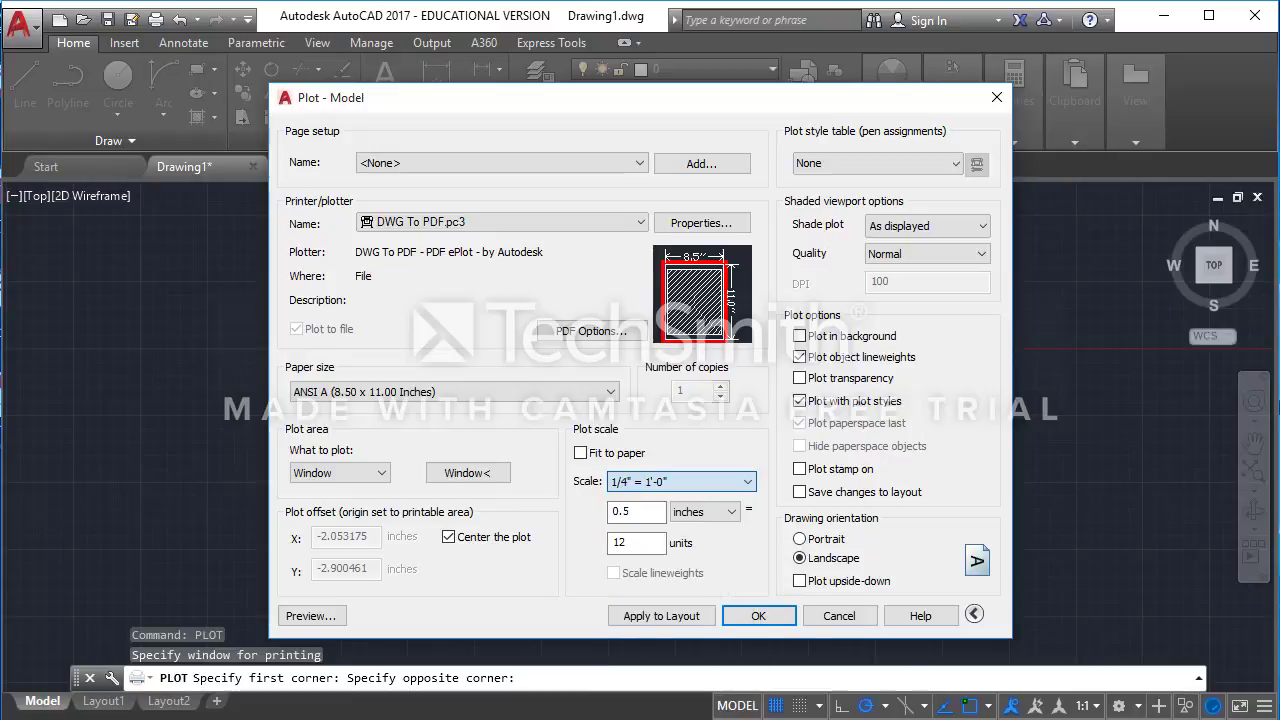
left_click(590, 454)
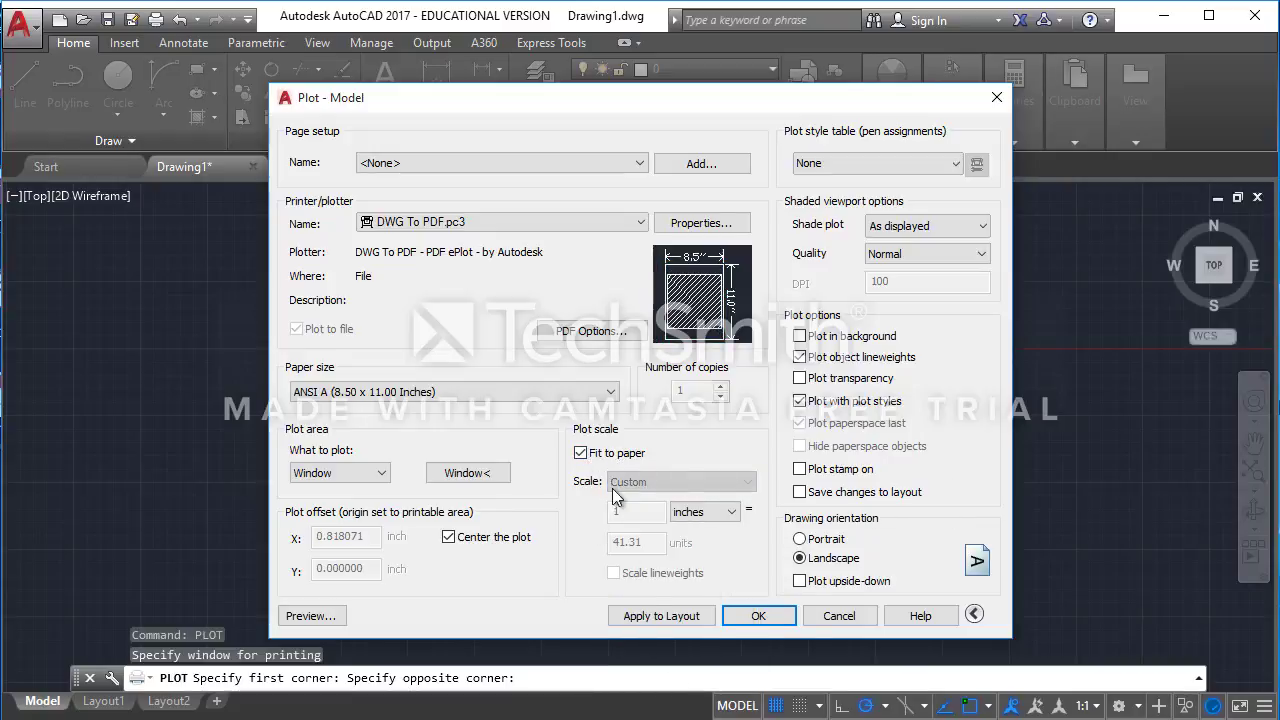
Step: Turn off Fit to paper and set the plot scale to 1/4" = 1'-0"
left_click(598, 454)
left_click(724, 482)
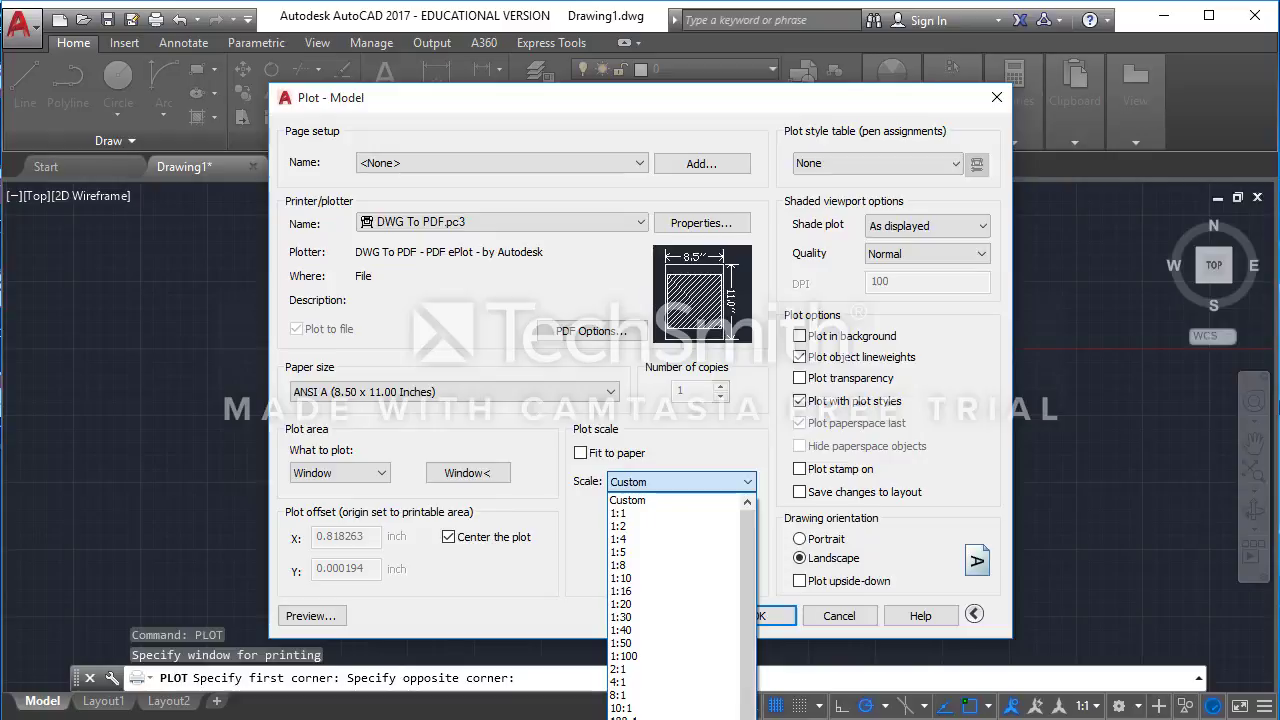
scroll(640, 680, "down", 1)
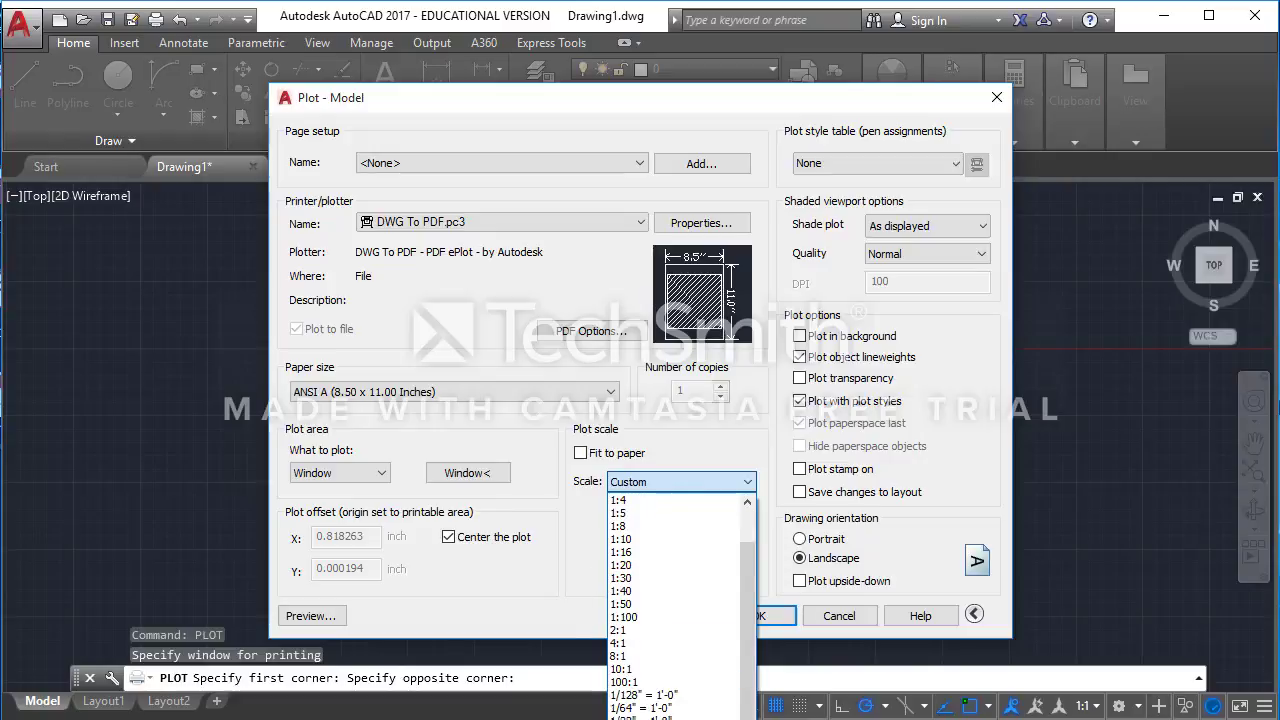
left_click(700, 718)
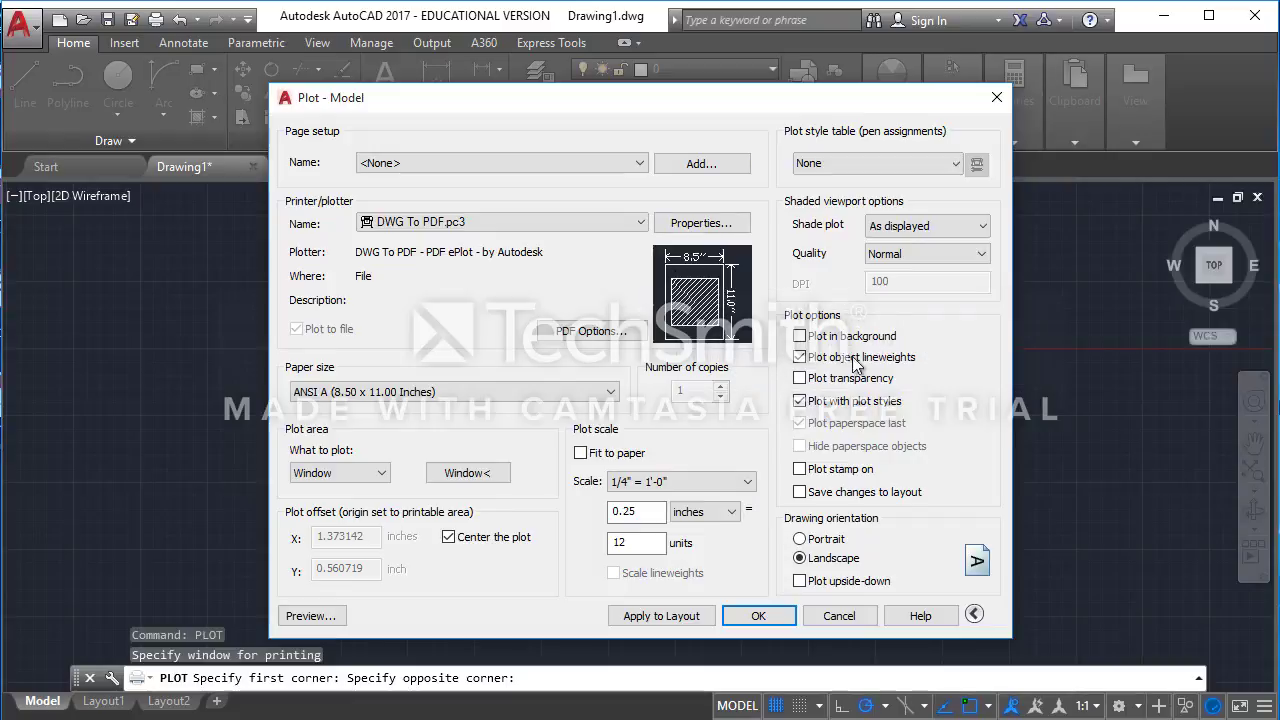
mouse_move(688, 340)
Step: Try to save the plot settings as a new page setup named 8.5" x 11" Plot
left_click(711, 165)
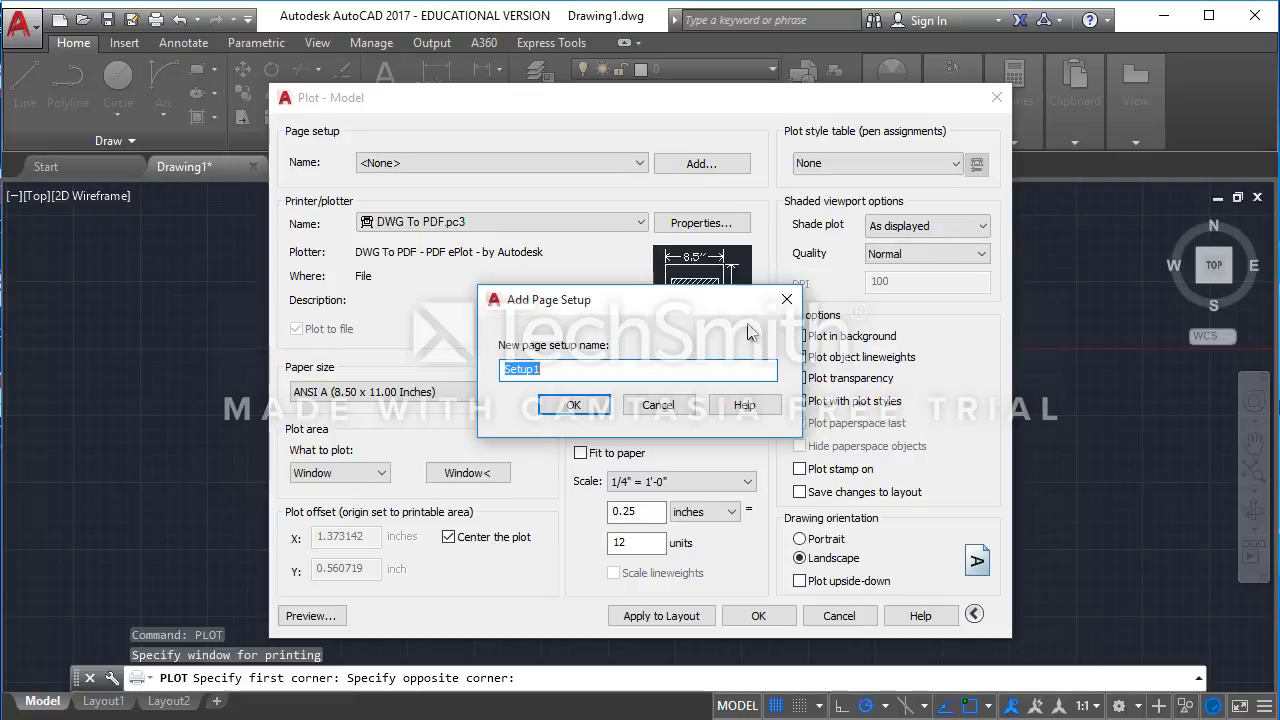
type("8")
type(".5\" x 11\" ")
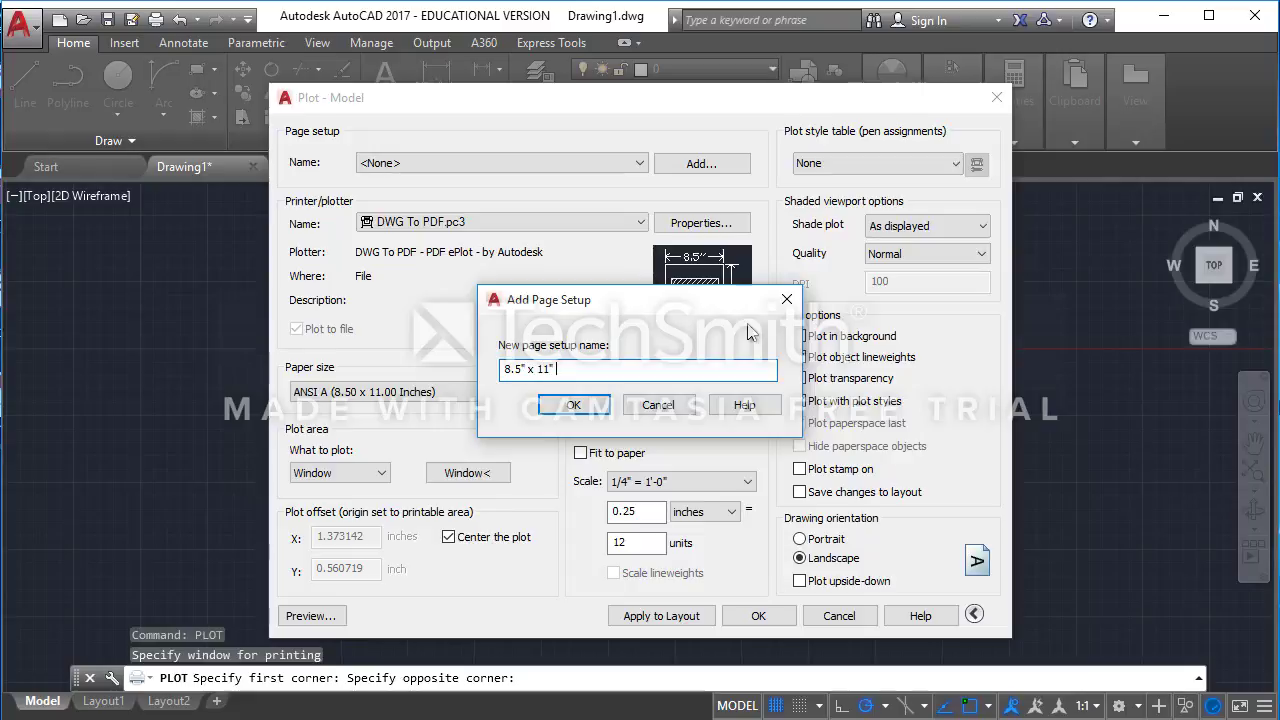
type("Plot")
left_click(560, 410)
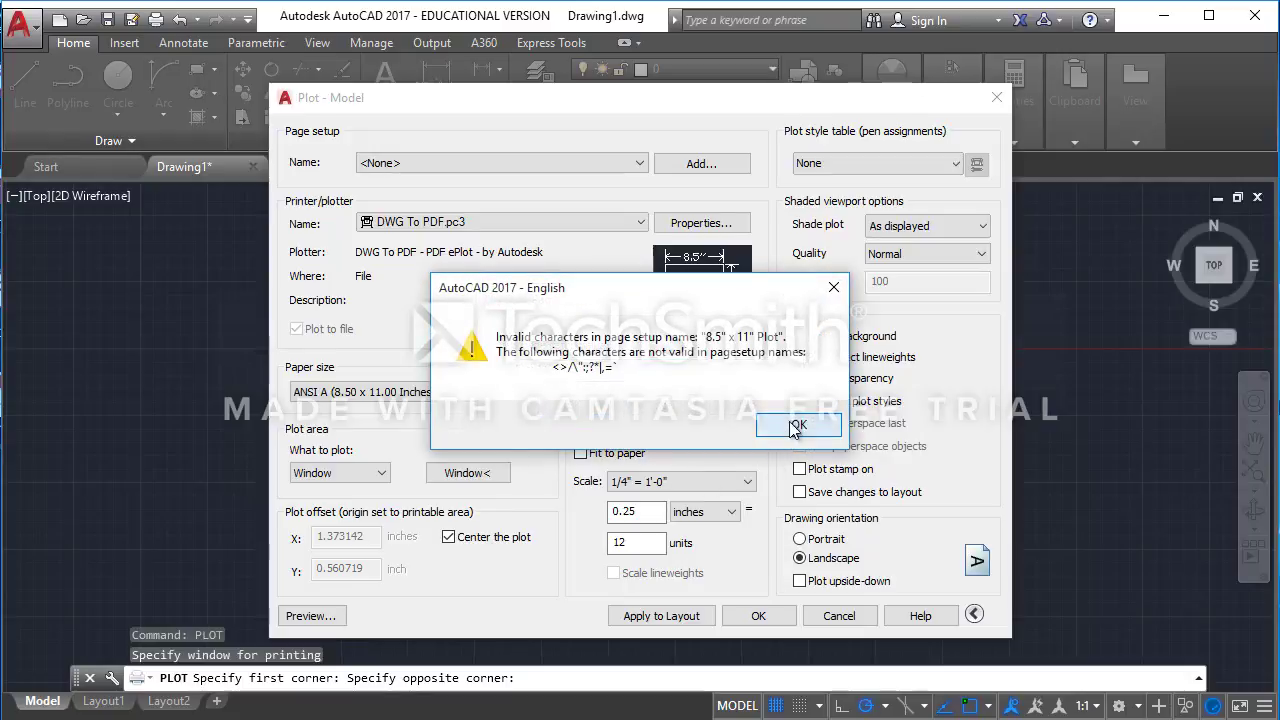
left_click(828, 424)
Step: Remove the inch marks from the name, save the page setup as 8.5 x 11 Plot, and open the list of page setups
left_click(556, 369)
key("BackSpace")
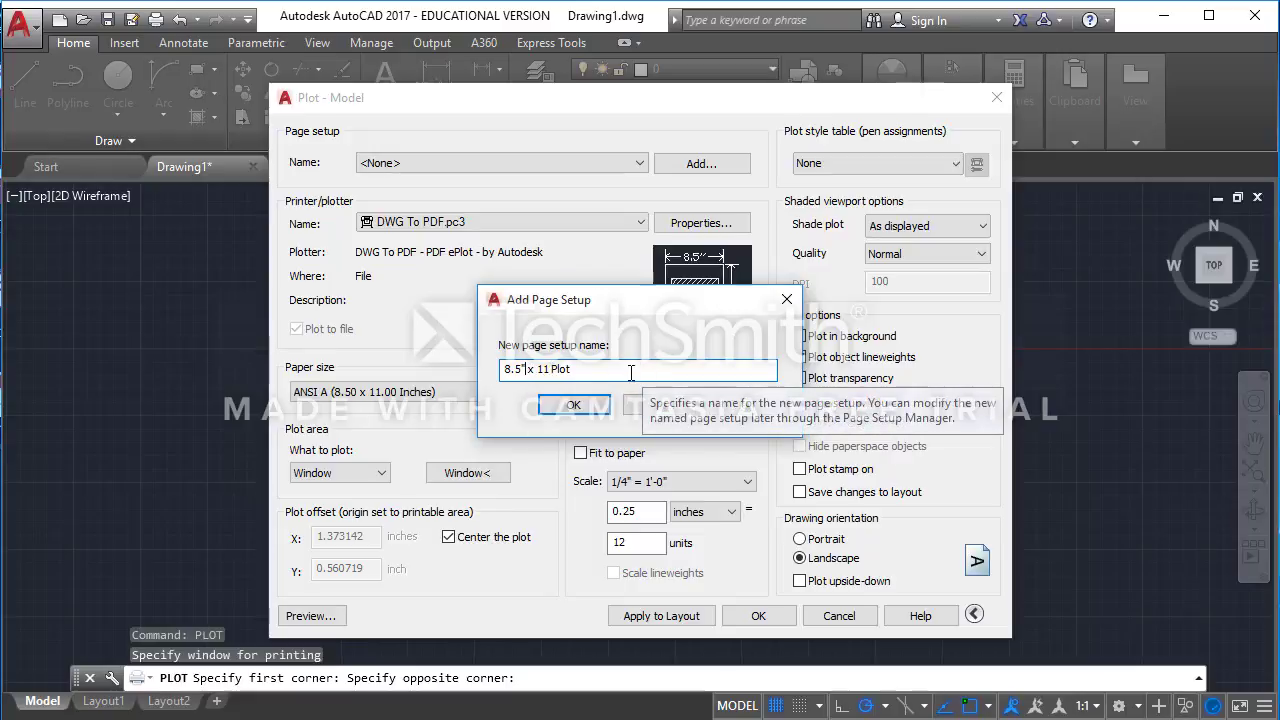
key("BackSpace")
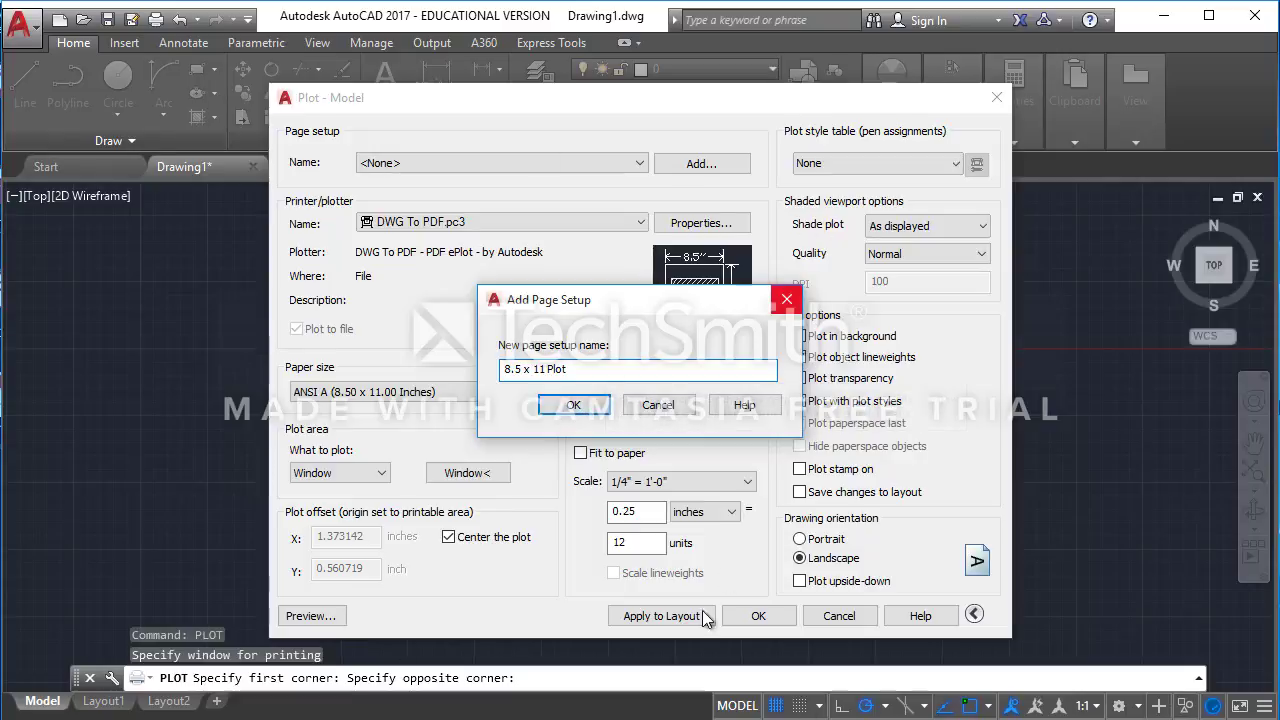
left_click(578, 405)
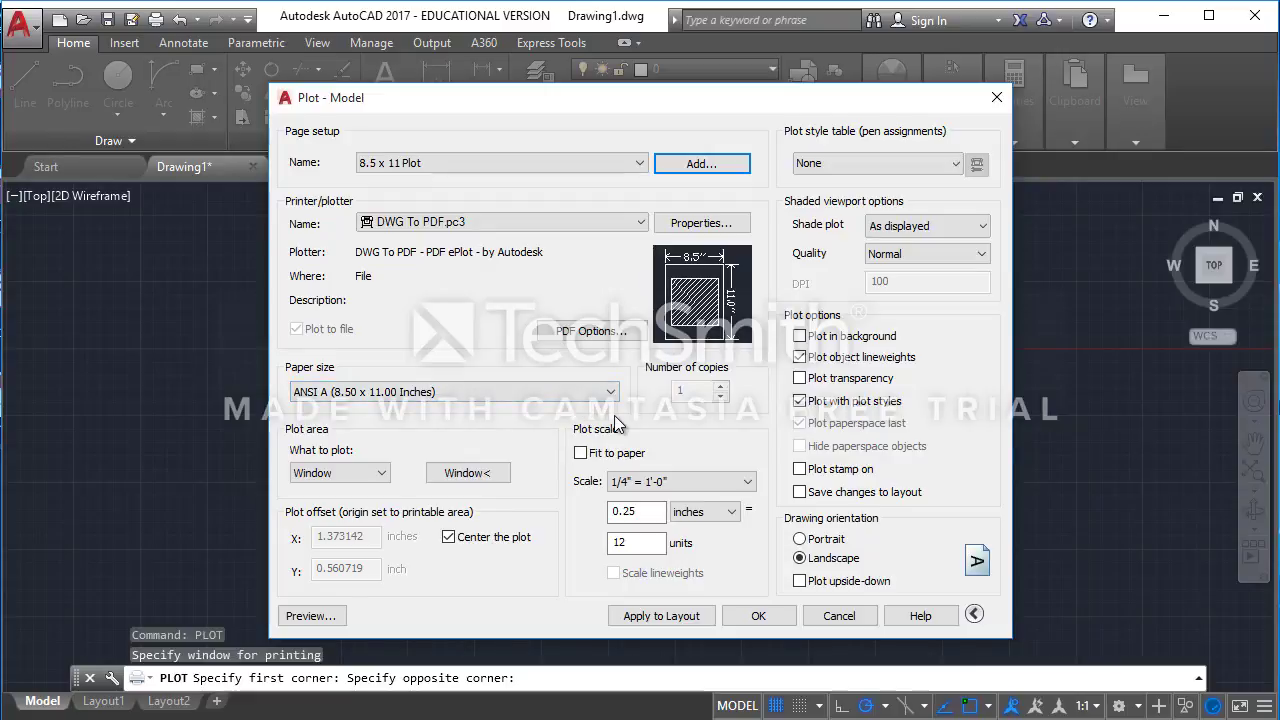
left_click(406, 163)
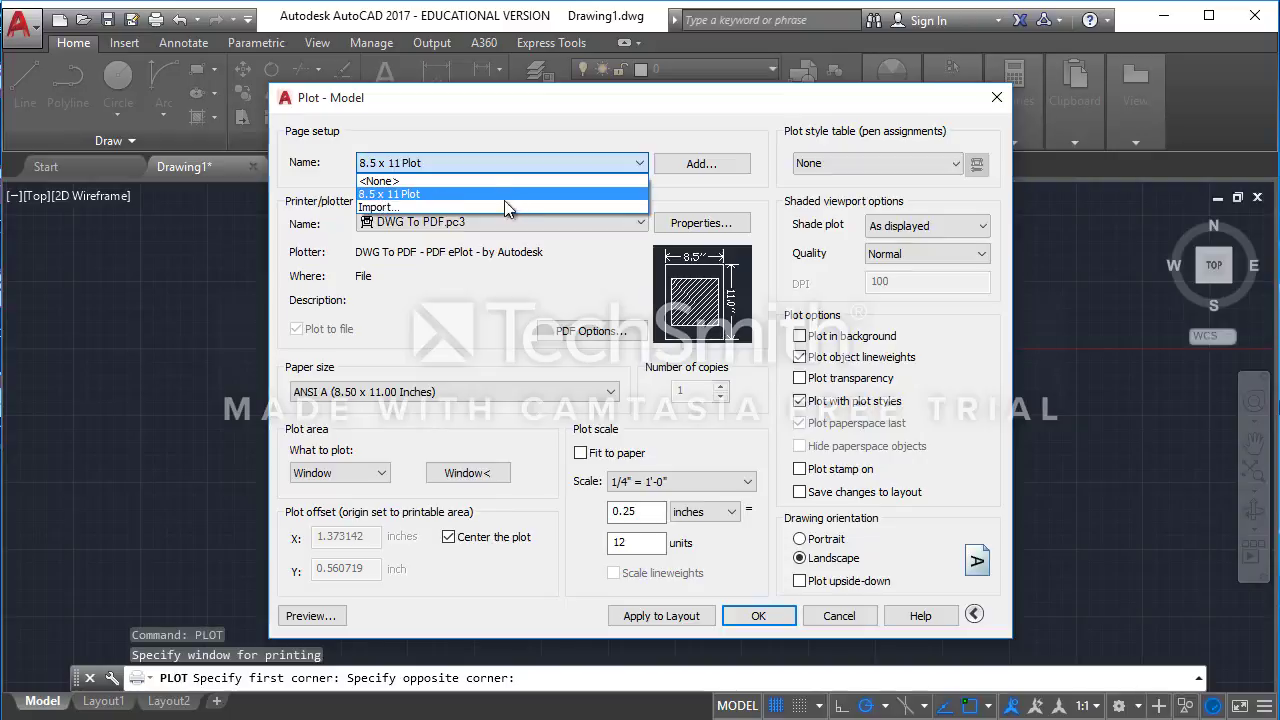
Step: Close the plot settings without plotting, and restart a single-sheet plot using the saved 8.5 x 11 Plot page setup
left_click(401, 181)
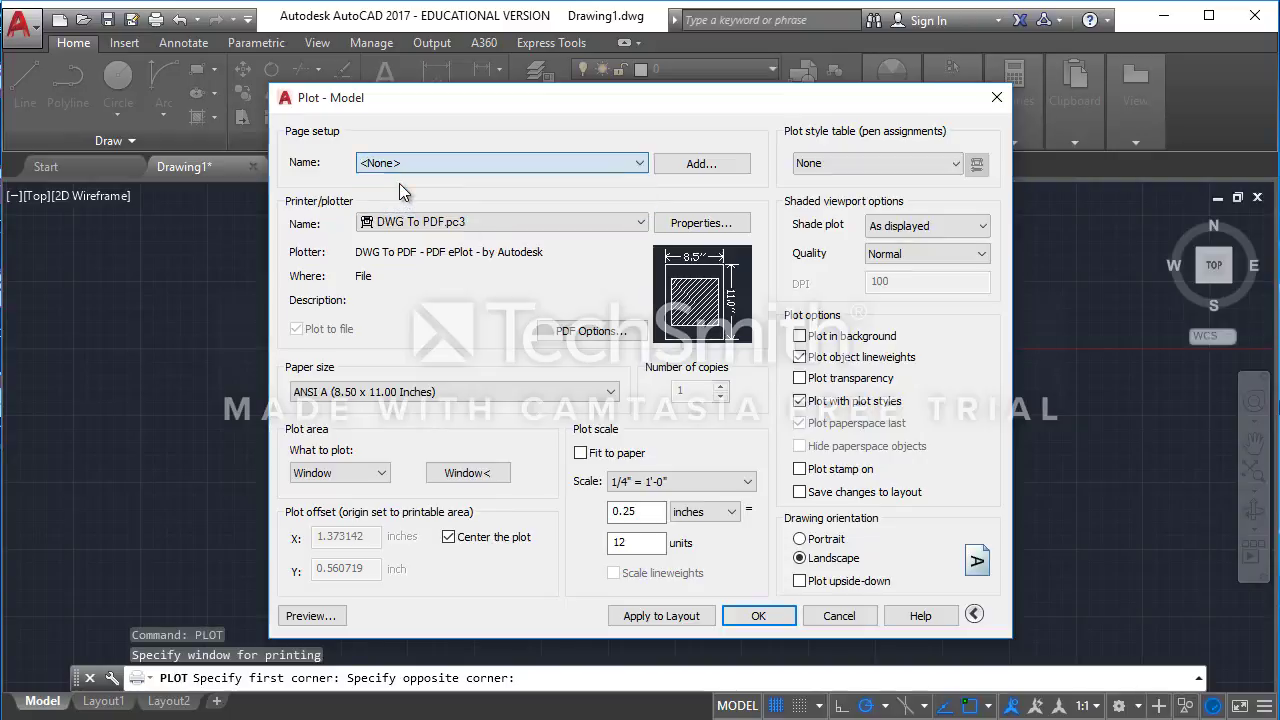
left_click(997, 98)
type("PL")
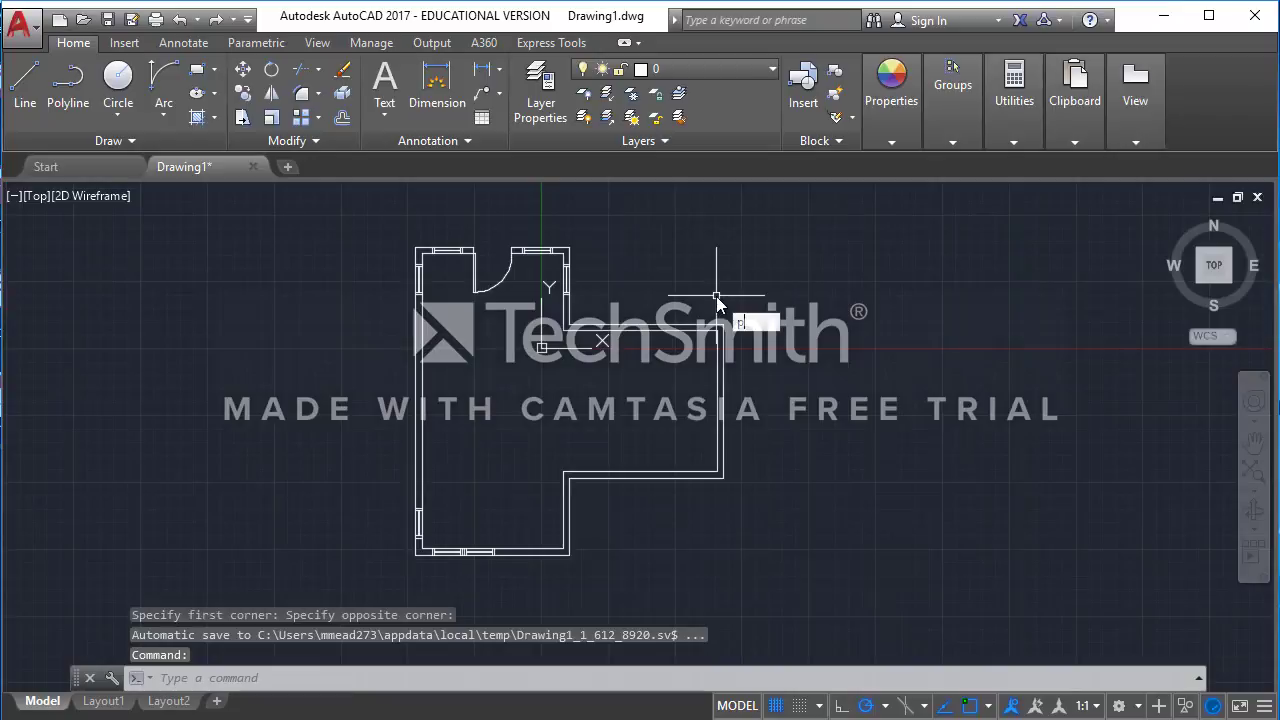
type("ot")
key("Return")
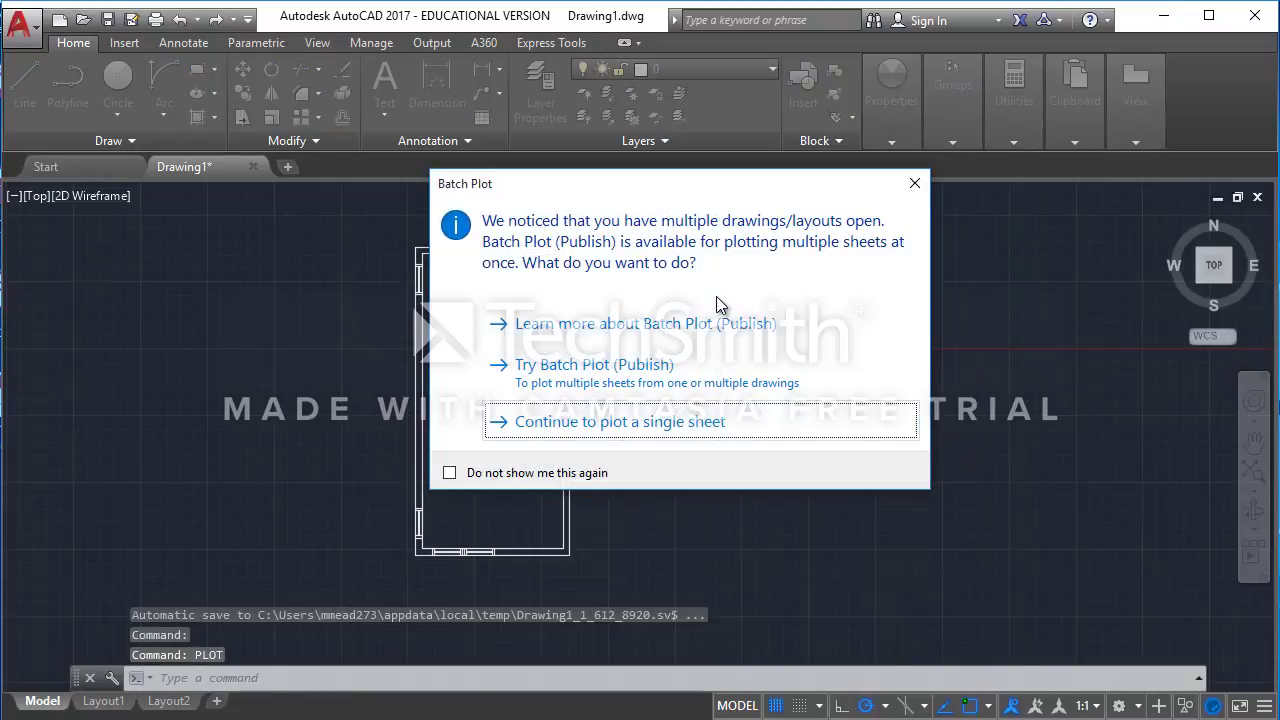
left_click(600, 420)
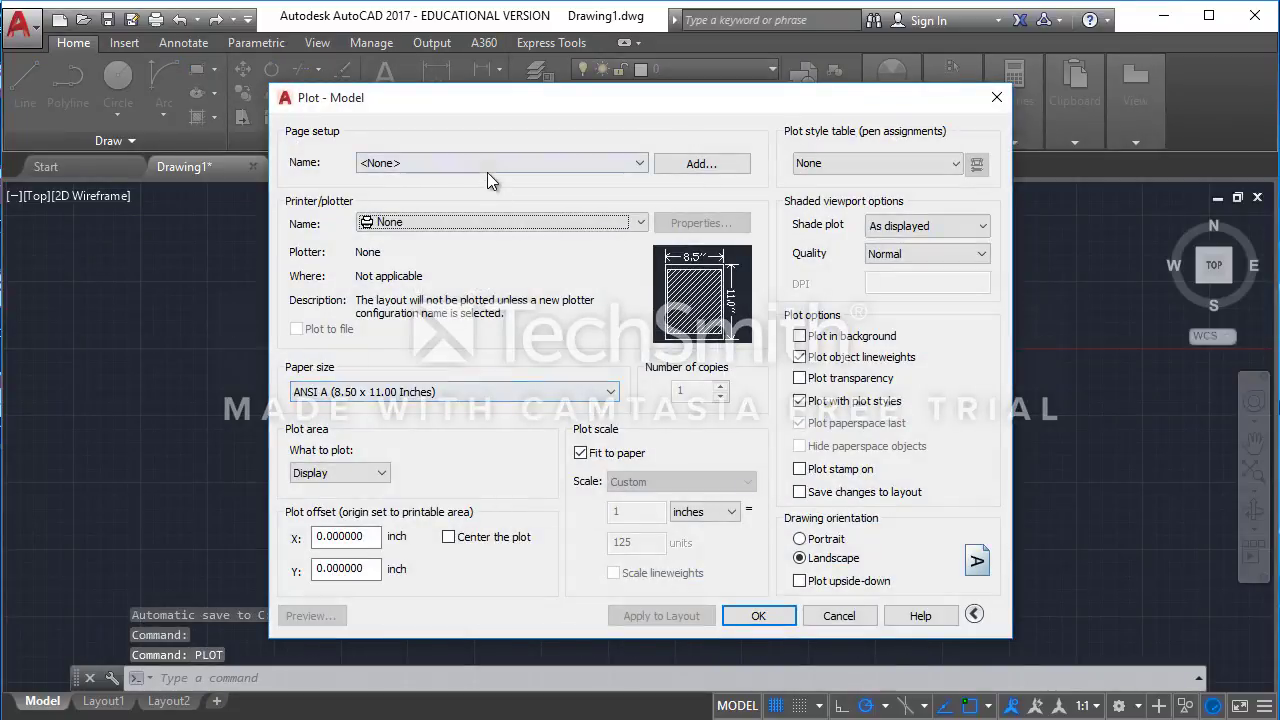
left_click(487, 169)
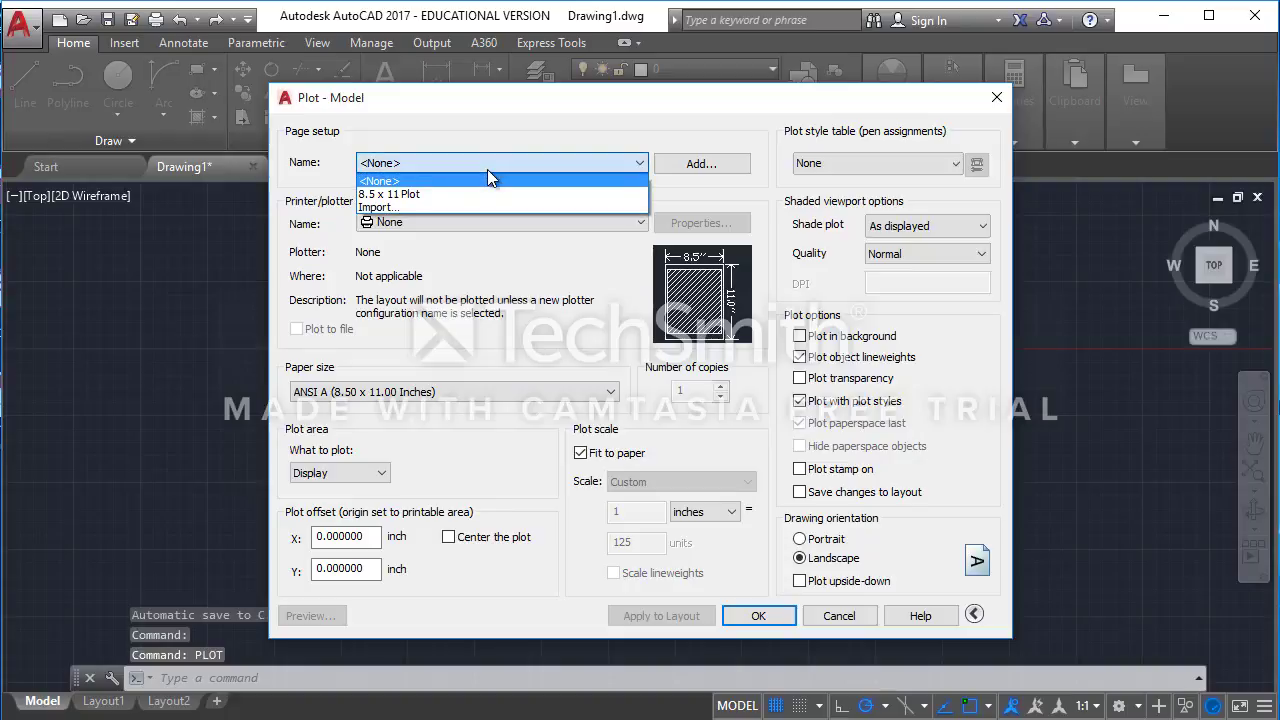
left_click(410, 196)
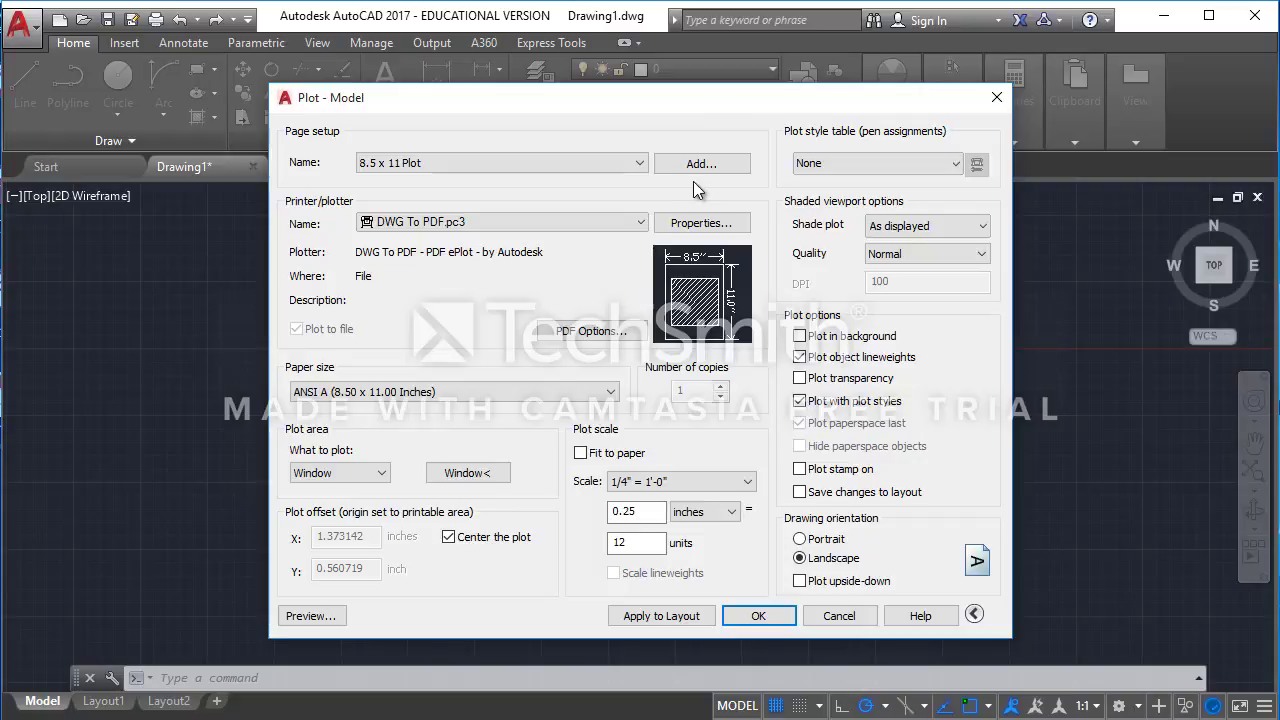
left_click(628, 163)
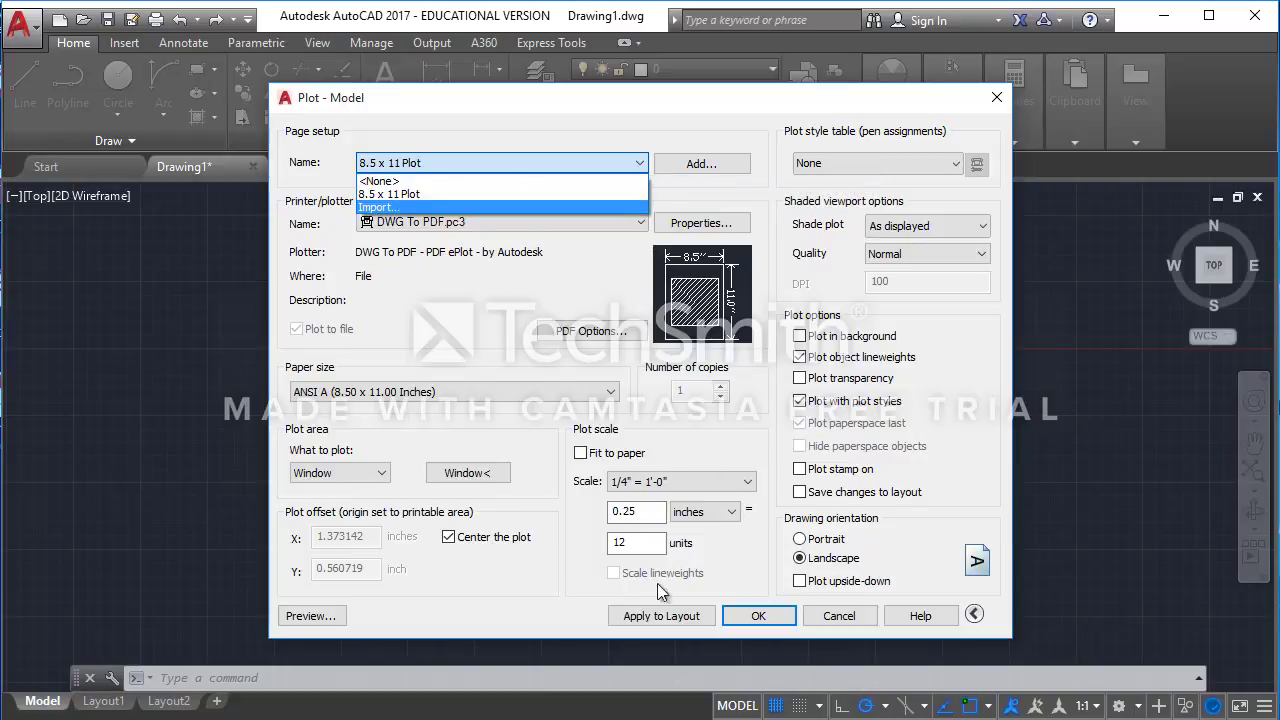
left_click(424, 196)
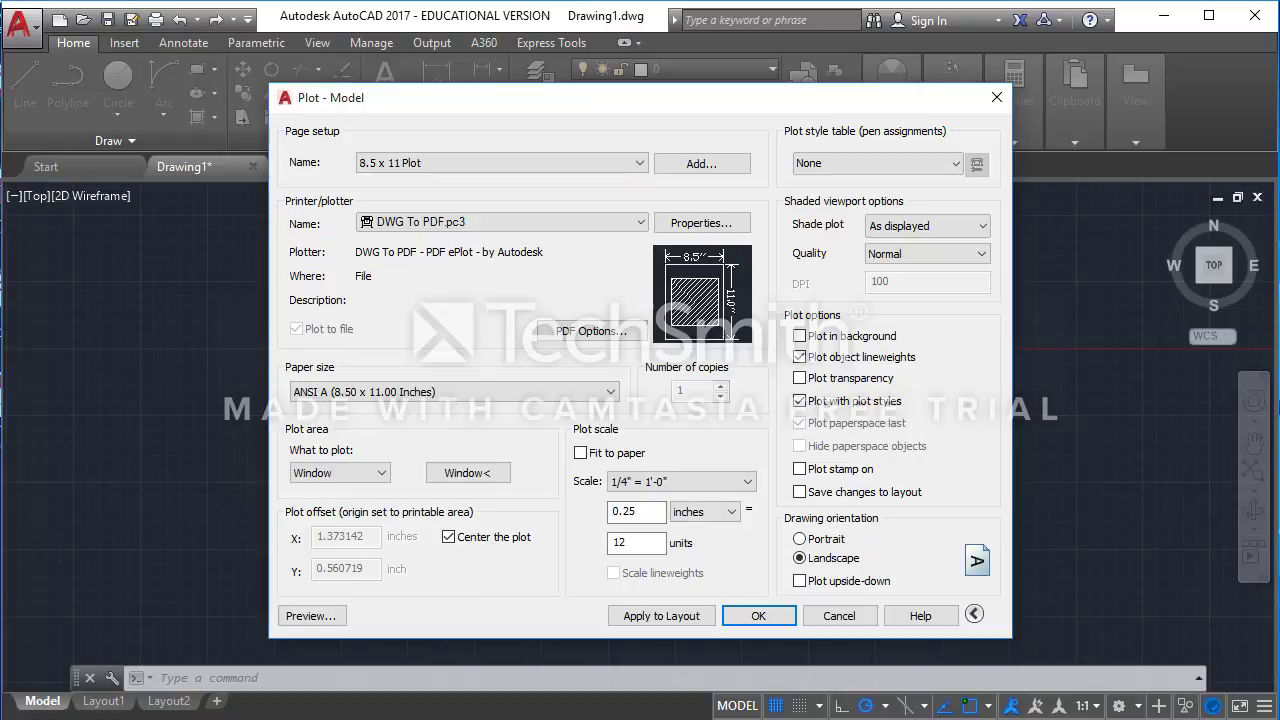
Step: Run the plot despite the differing annotation scale and choose the Desktop as the location for the PDF
left_click(759, 616)
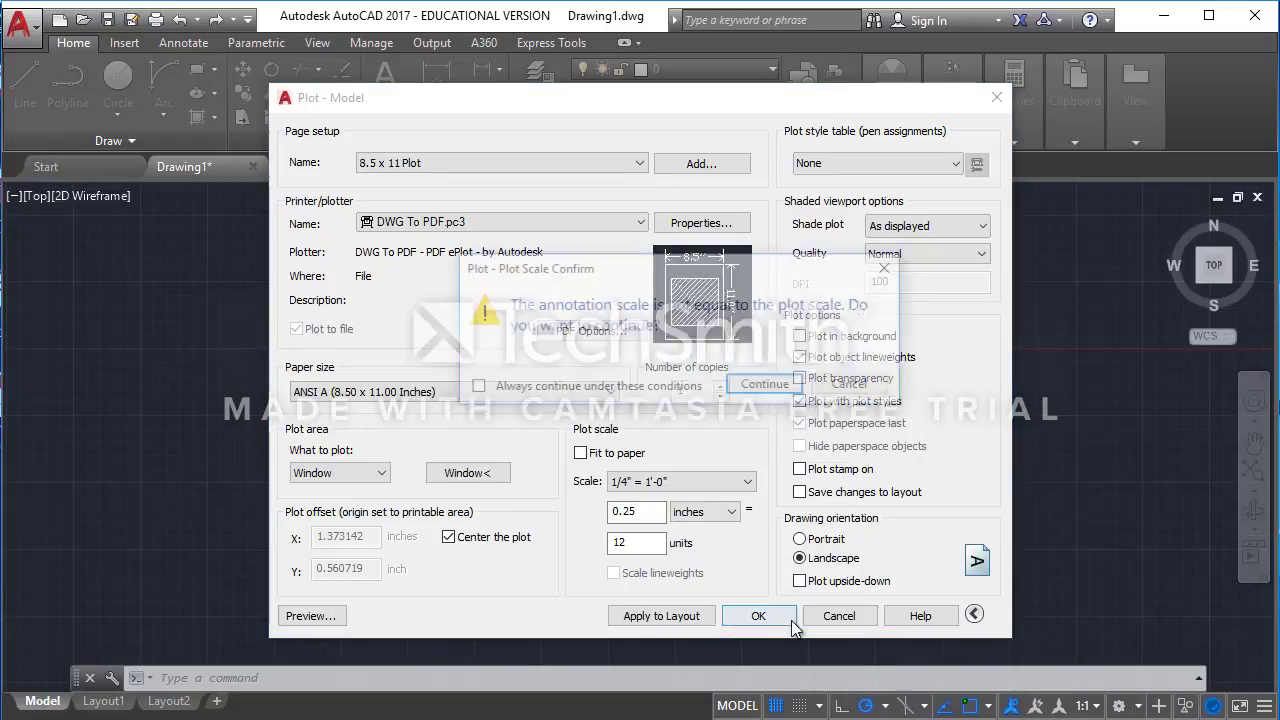
left_click(787, 389)
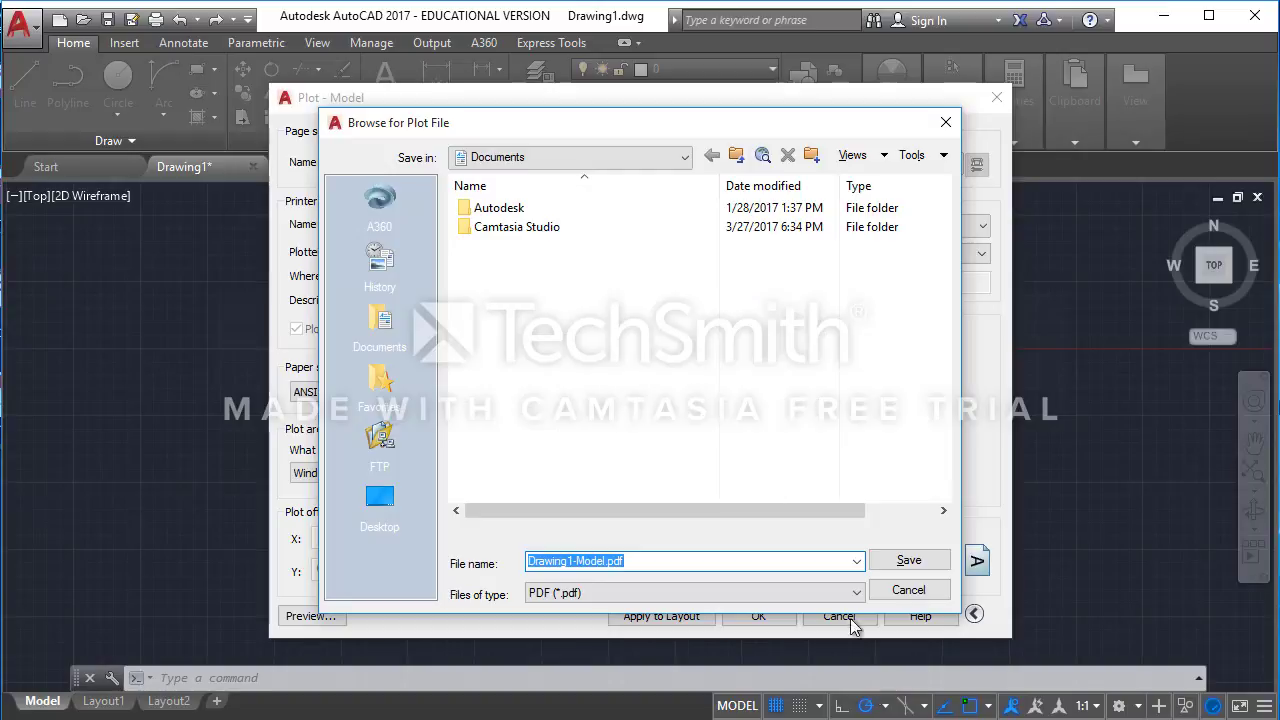
left_click(380, 497)
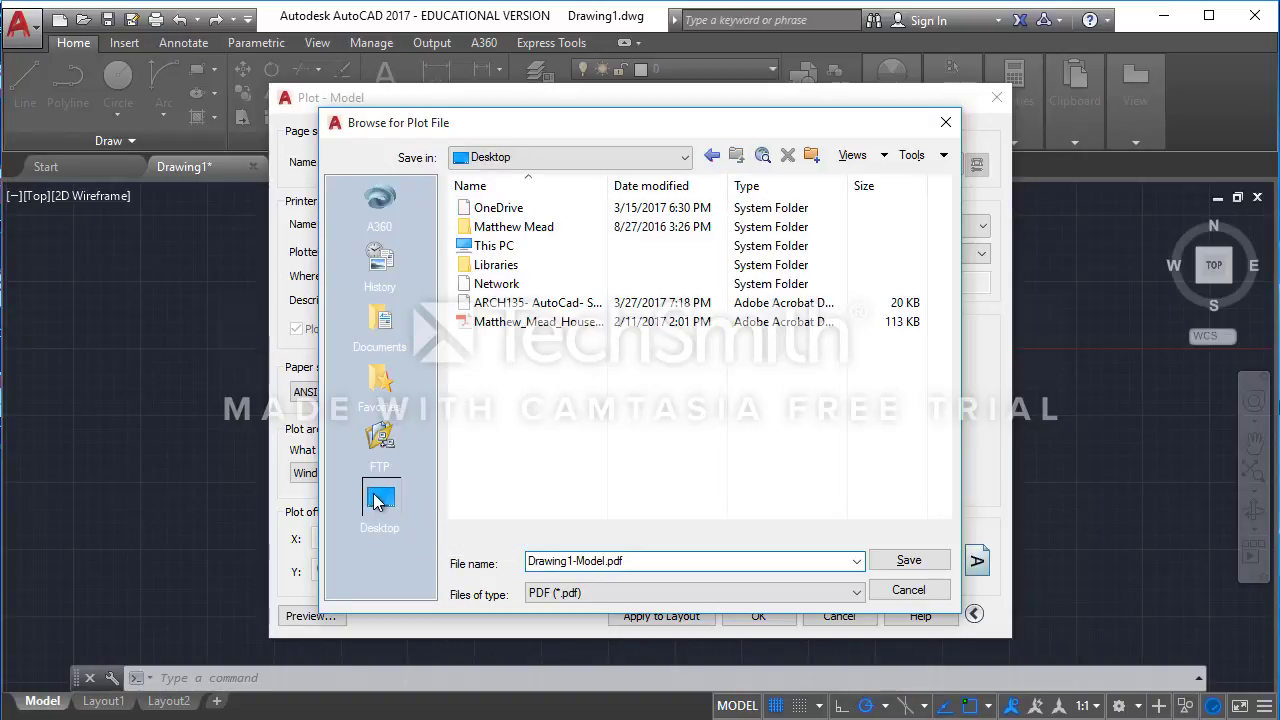
Step: Name the plot file Exercise 19 Floor Plan, keeping the .pdf extension, and save it
left_click(609, 561)
left_click(607, 561)
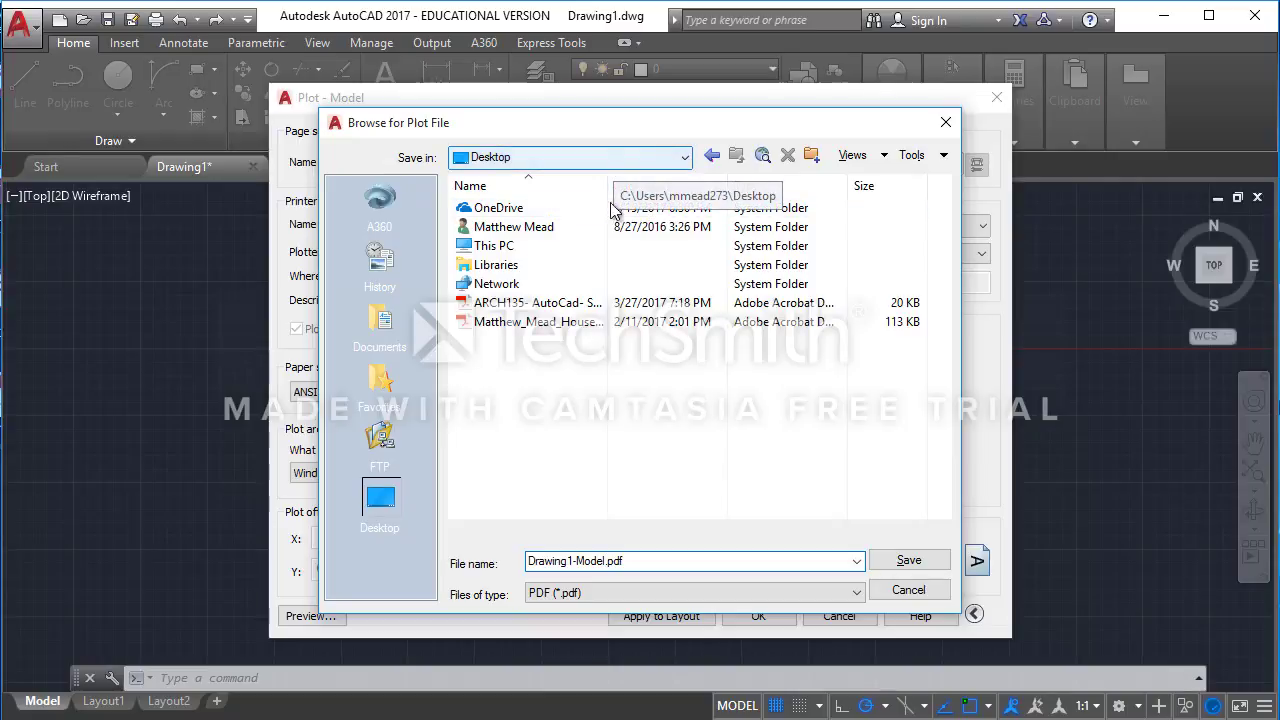
left_click(607, 561)
left_click(607, 561)
left_click_drag(607, 561, 520, 563)
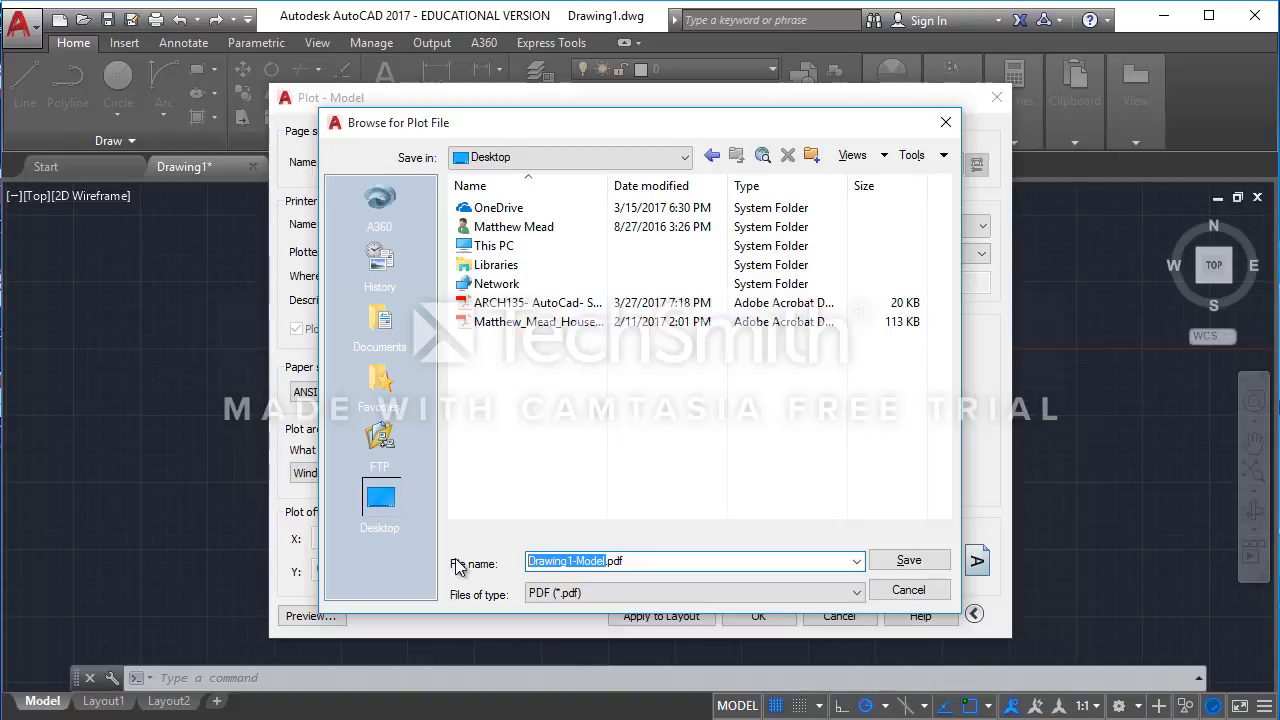
type("Exercise 1")
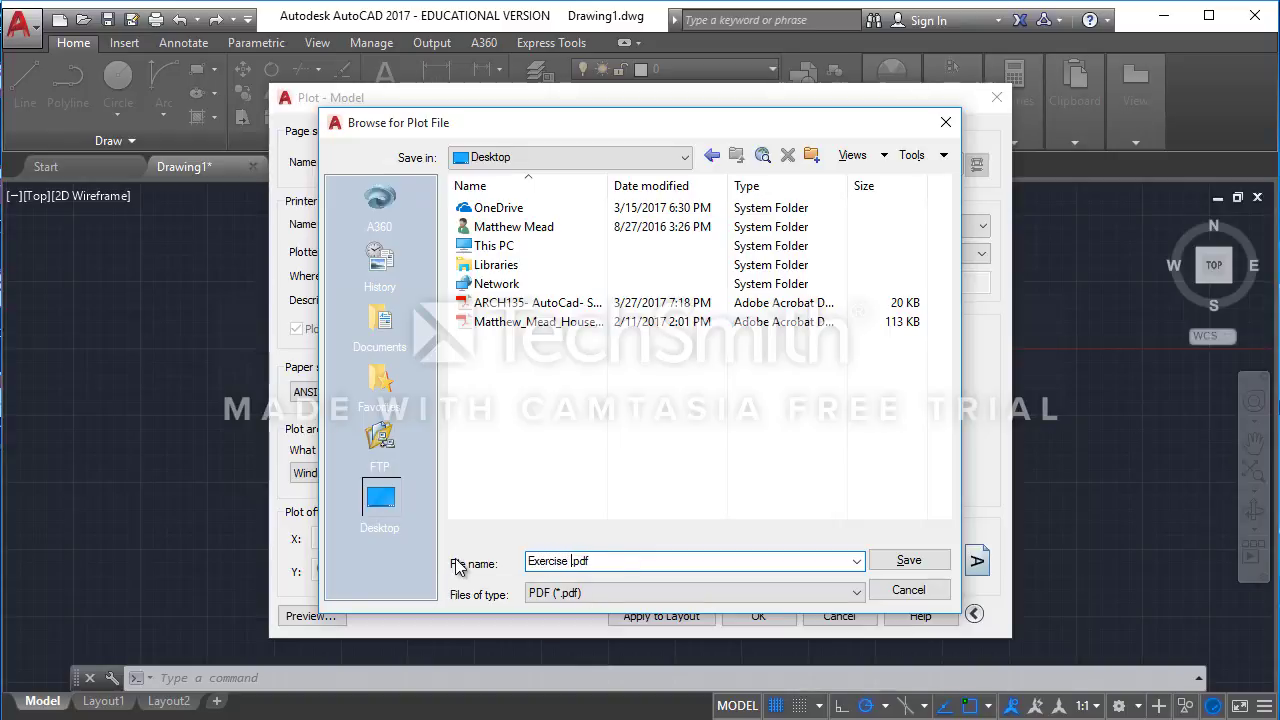
type("9 Floor Plan")
left_click(909, 561)
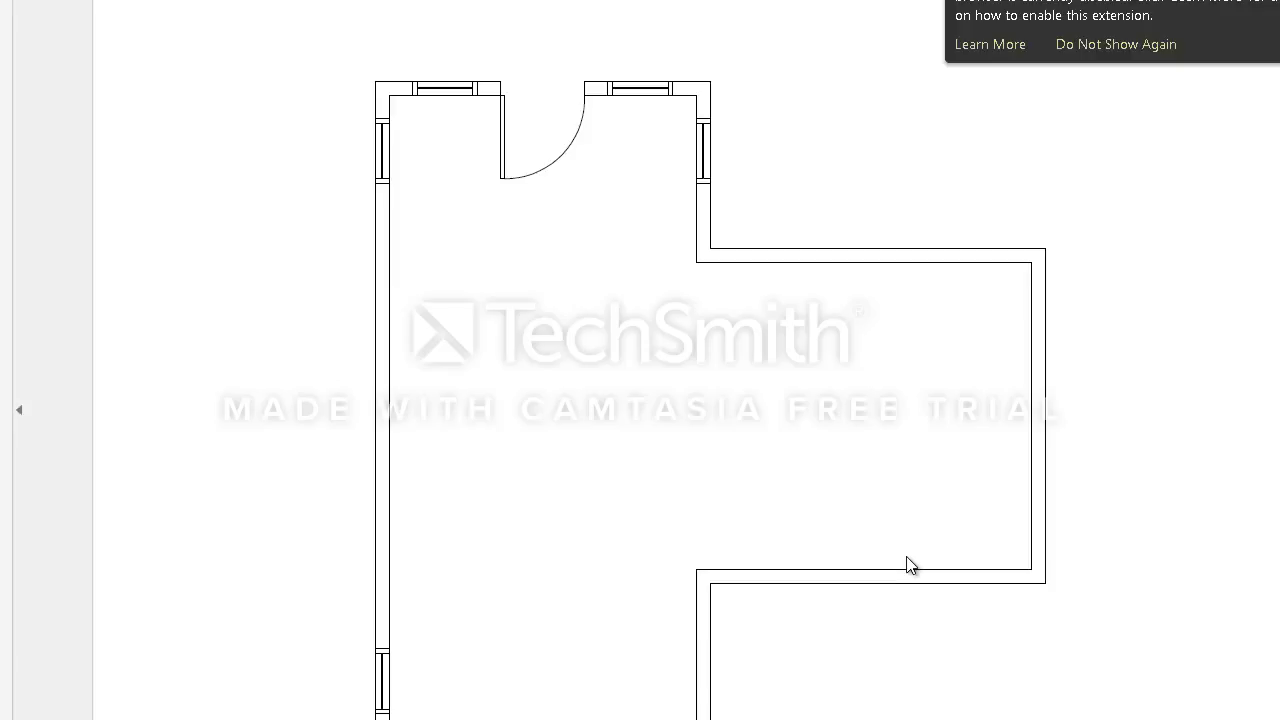